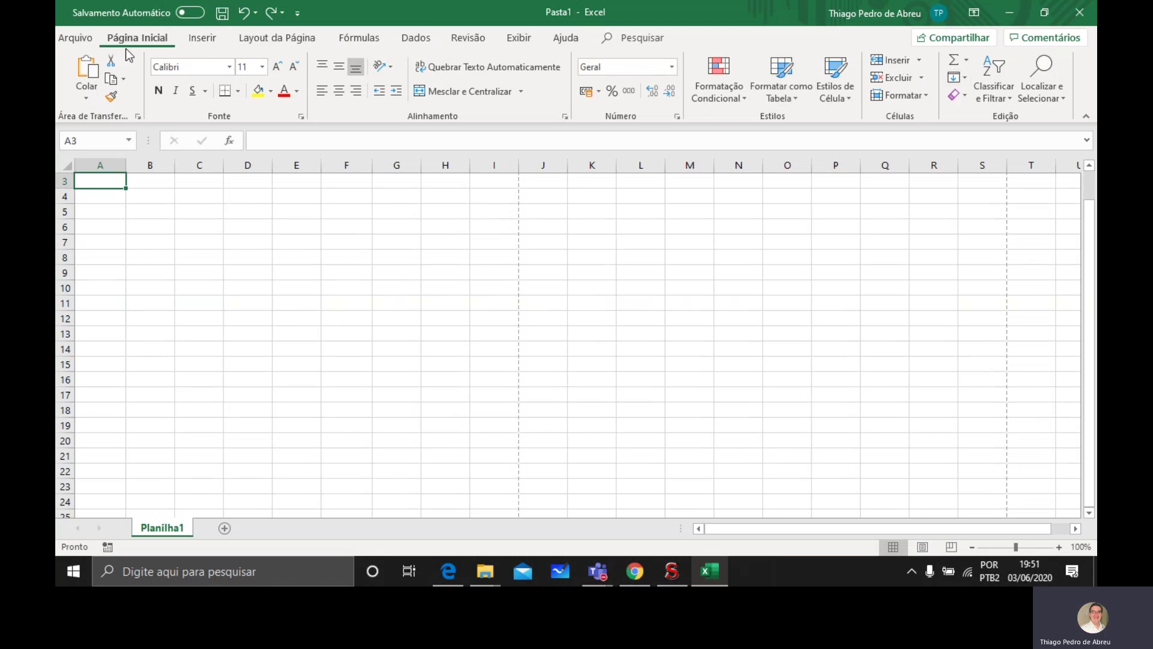
# Review the command sets for inserting, page layout, formulas, data, review, view, help and home.
pyautogui.click(217, 34)
pyautogui.click(286, 40)
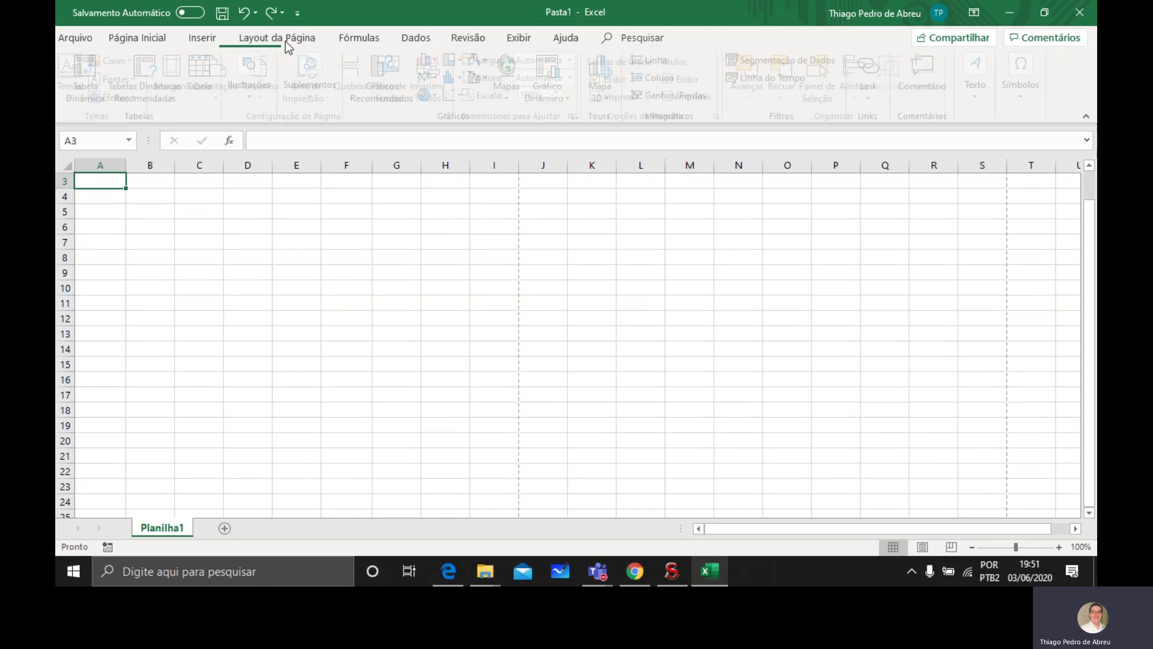
pyautogui.click(359, 38)
pyautogui.click(410, 38)
pyautogui.click(457, 40)
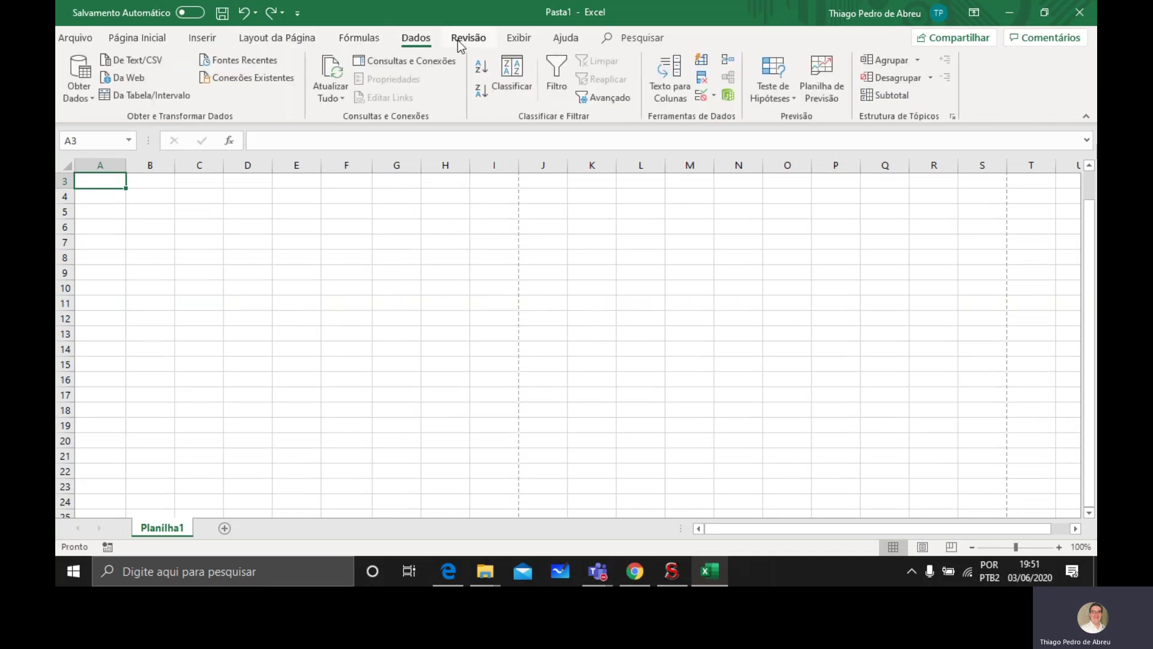
pyautogui.click(513, 40)
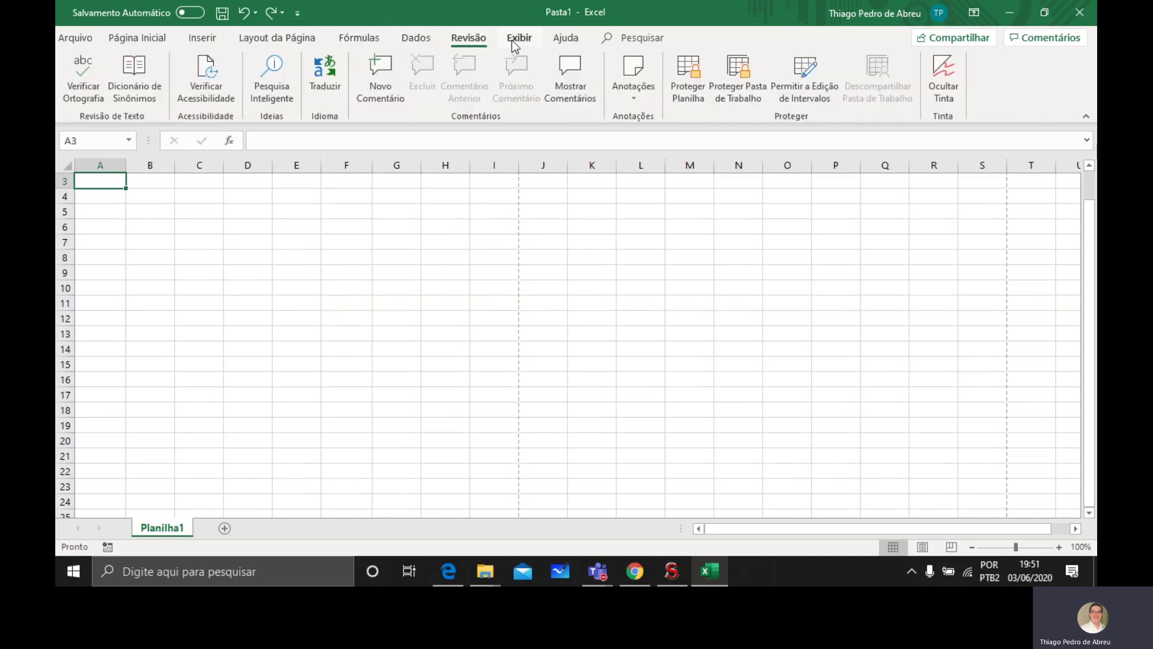
pyautogui.click(568, 42)
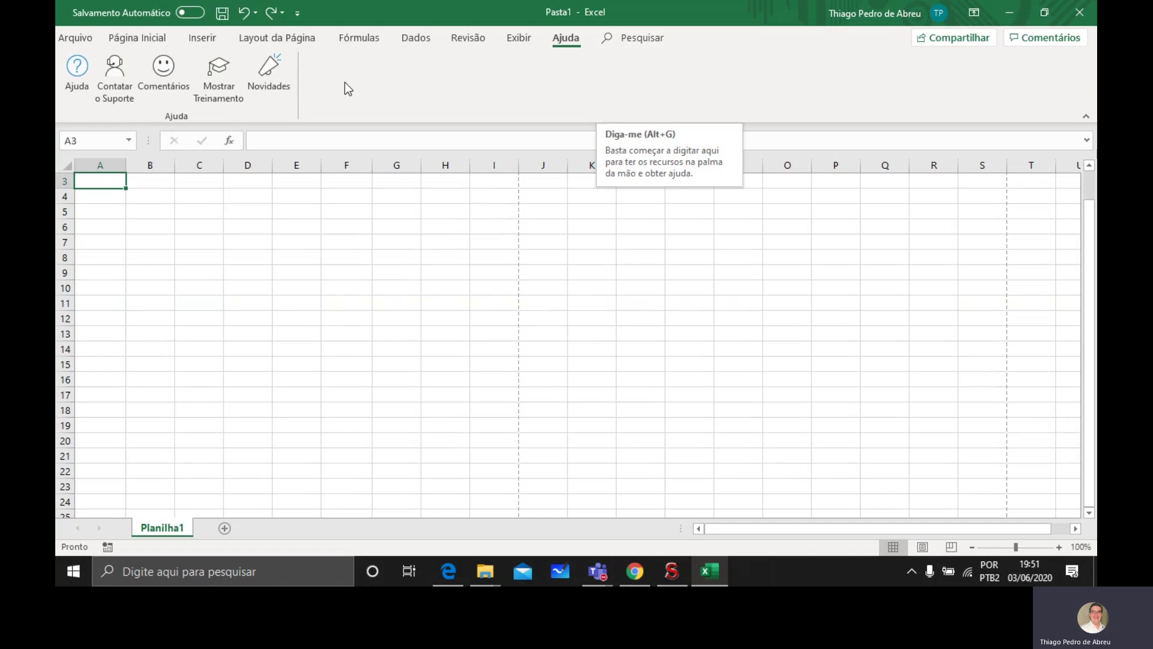
pyautogui.click(137, 39)
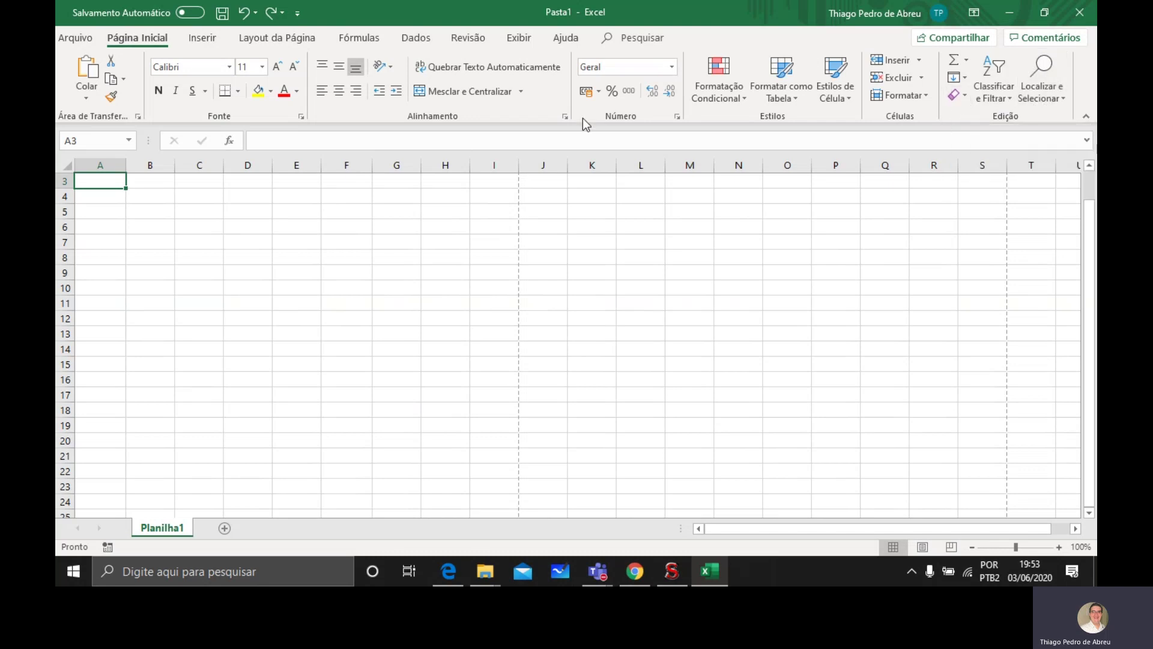
# Examine the illustrations that can be inserted, including the shapes gallery and the icon categories from Análises to Comemoração.
pyautogui.click(202, 38)
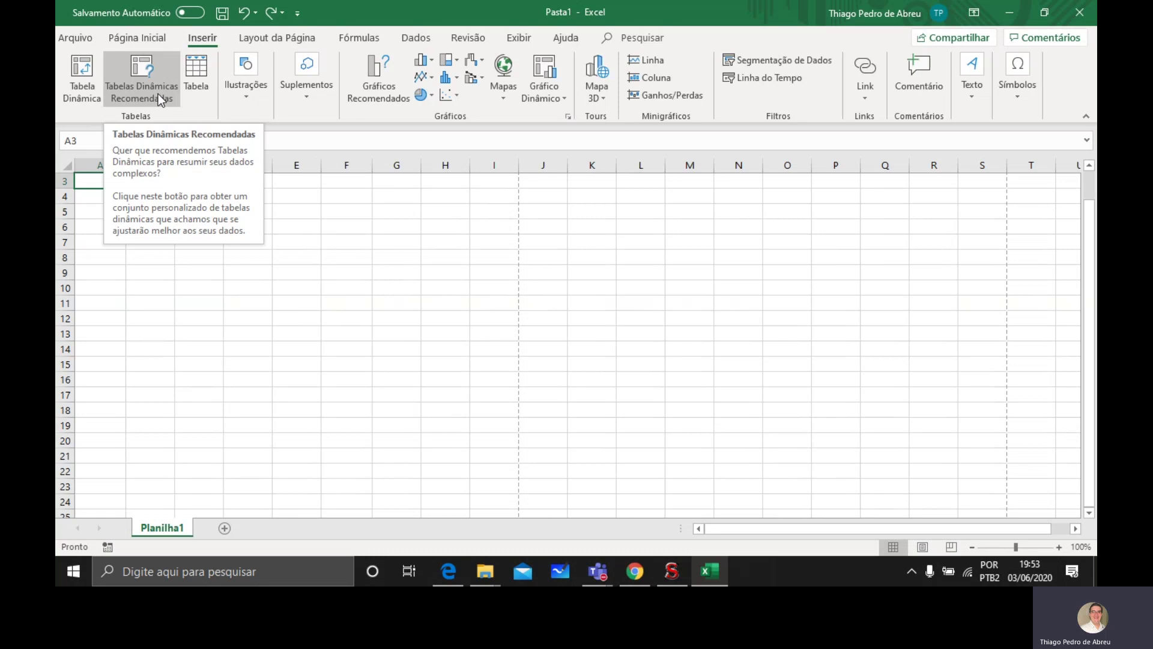
pyautogui.click(244, 99)
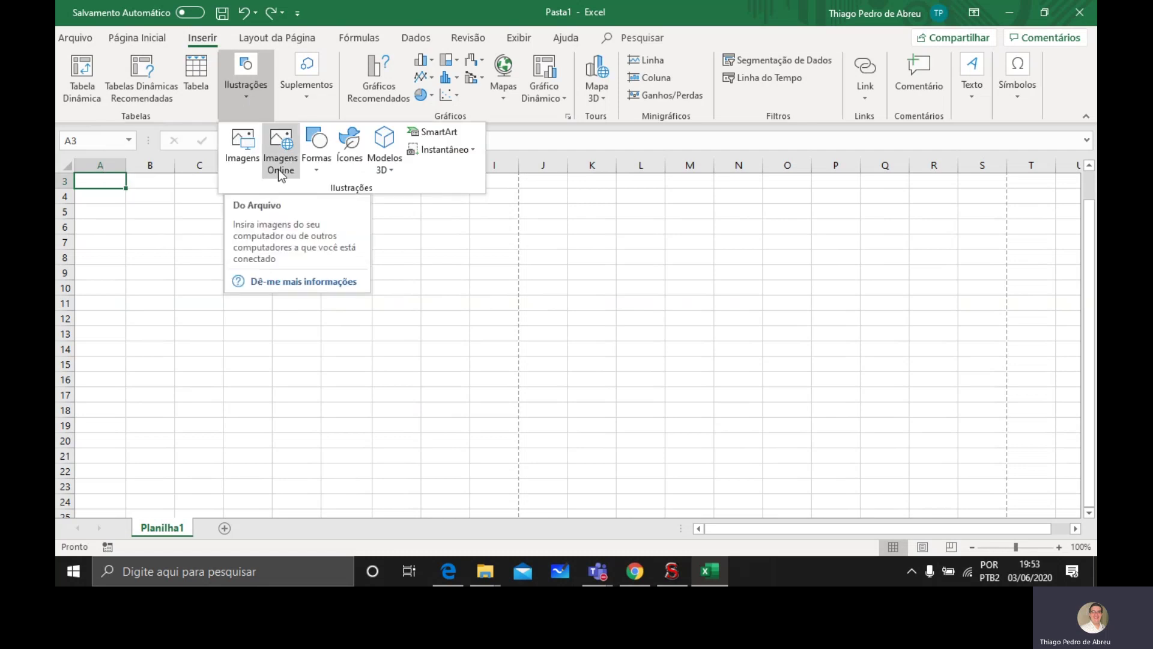
pyautogui.click(315, 170)
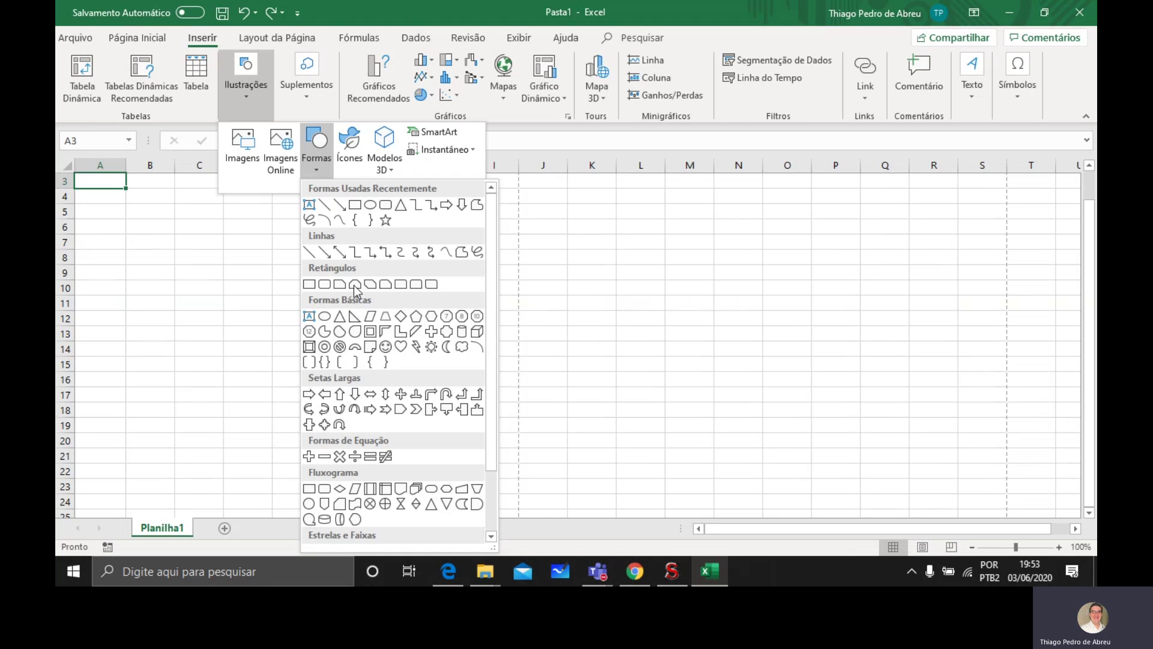
pyautogui.click(351, 149)
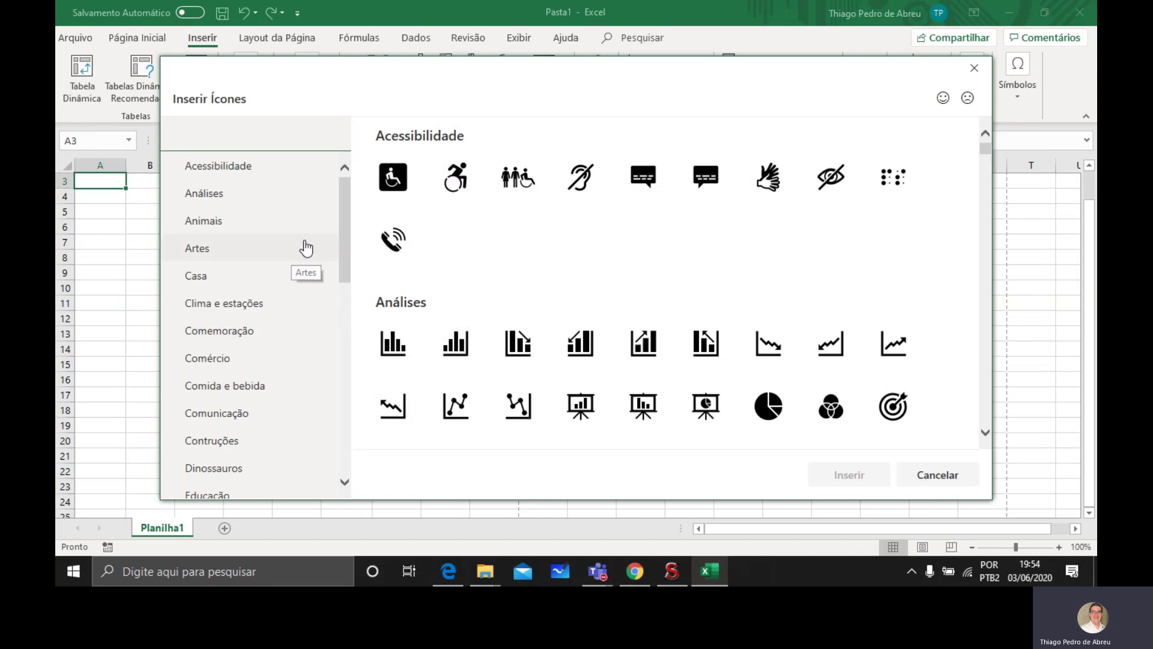
pyautogui.click(243, 203)
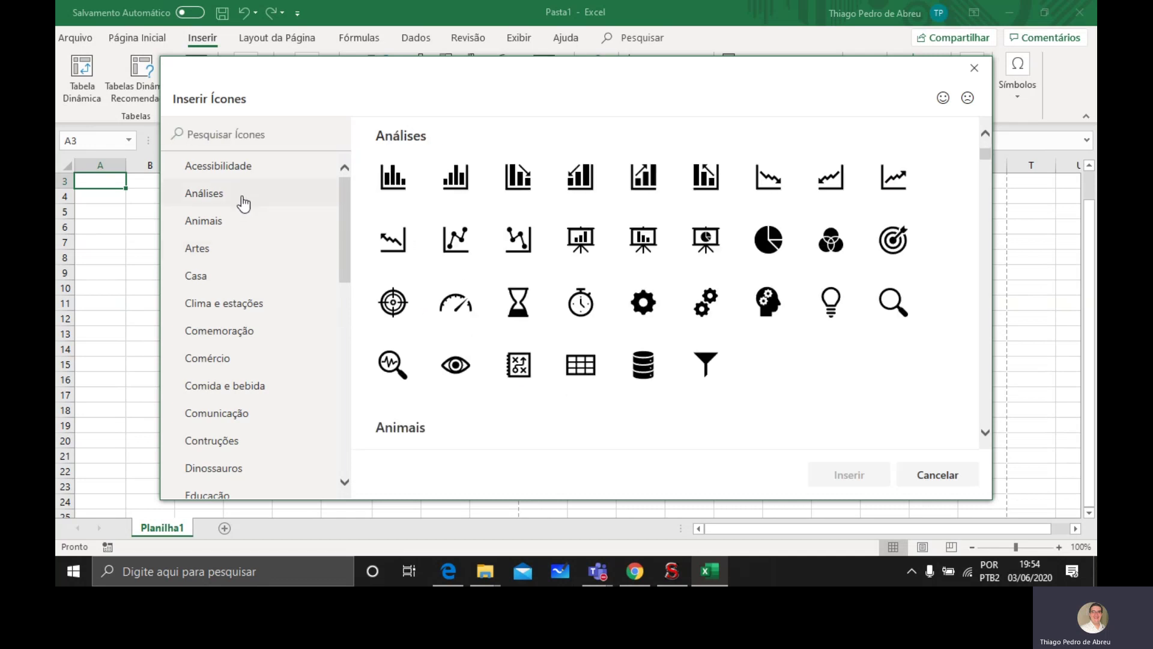
pyautogui.click(233, 230)
pyautogui.click(221, 254)
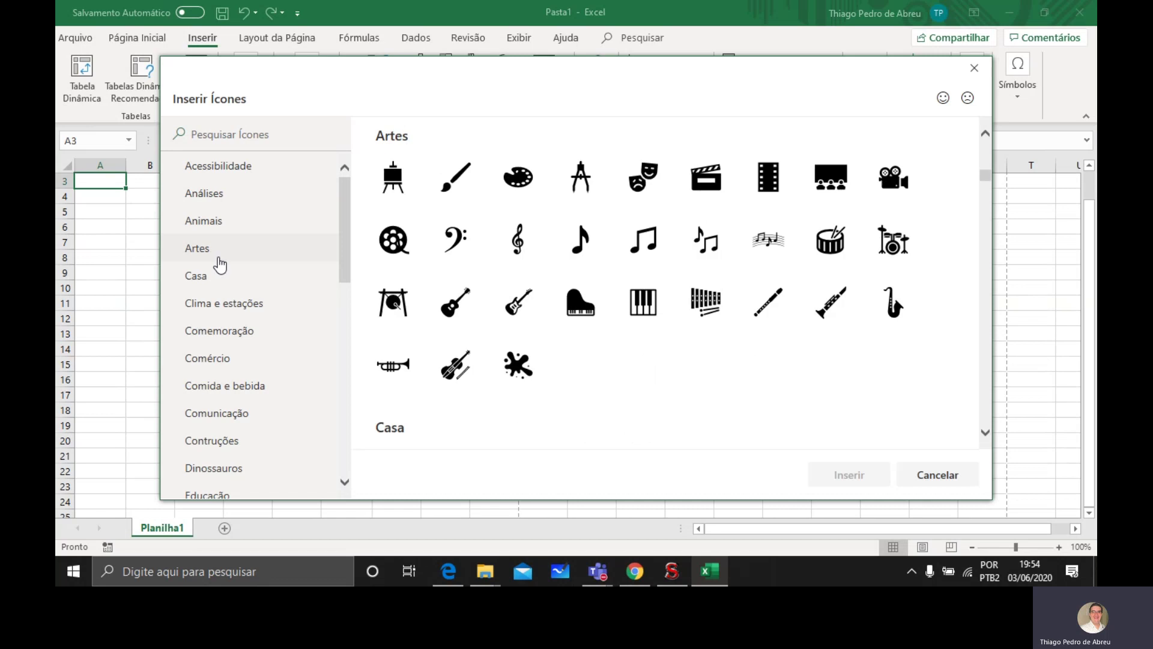
pyautogui.click(221, 277)
pyautogui.click(241, 304)
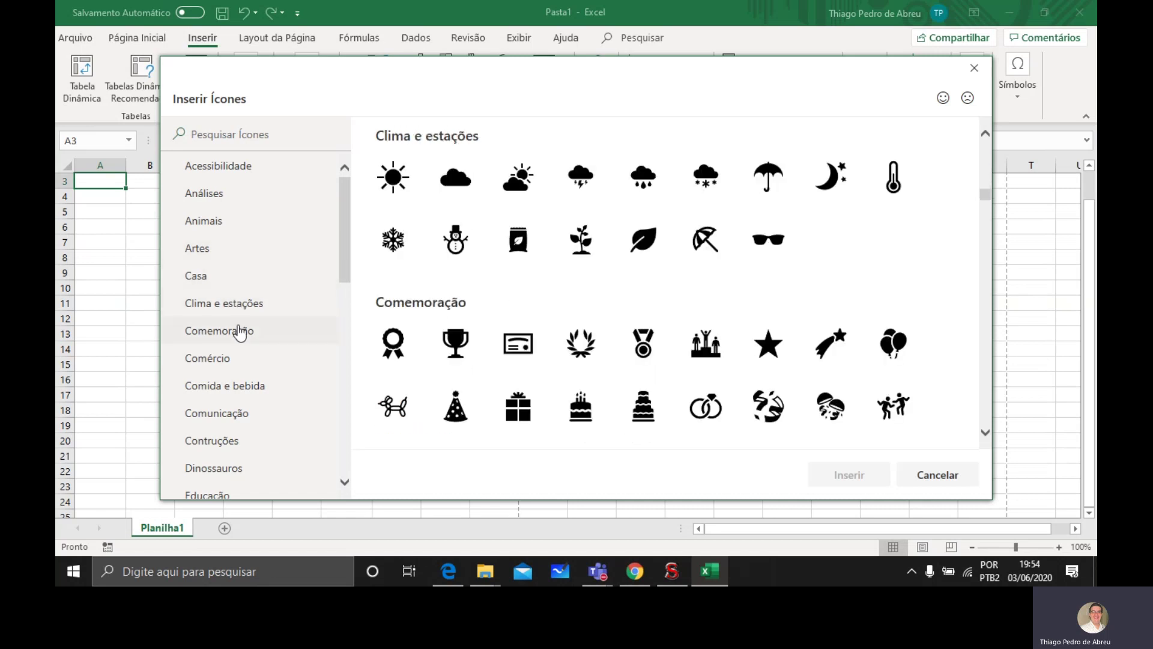
pyautogui.click(238, 330)
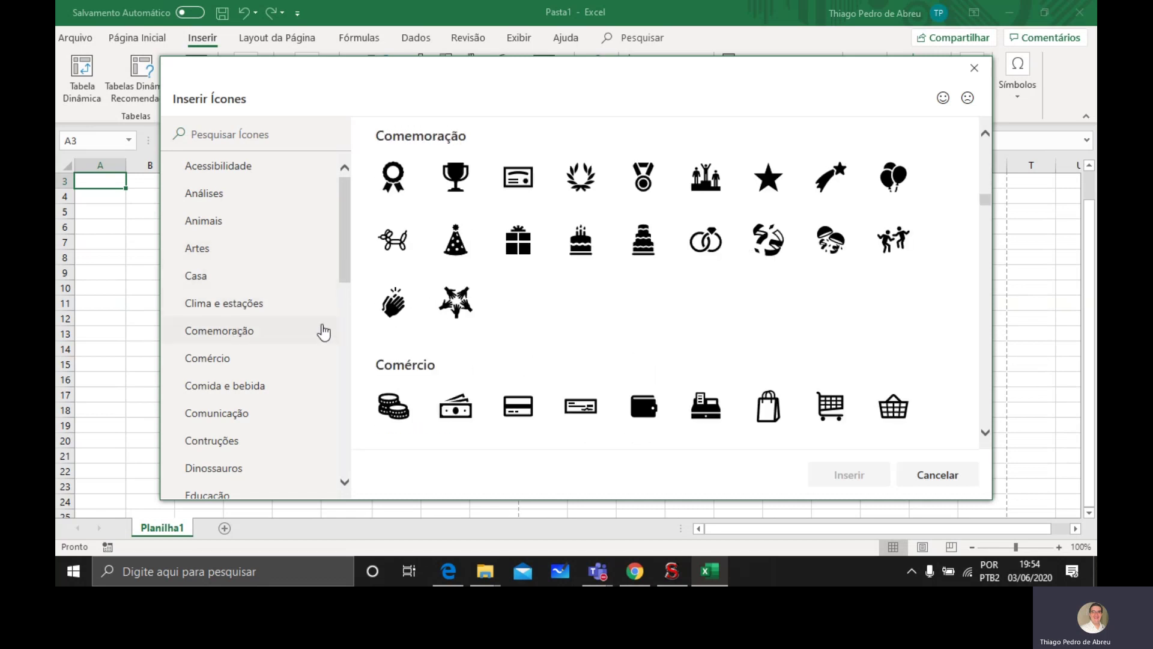
pyautogui.click(974, 67)
pyautogui.click(239, 96)
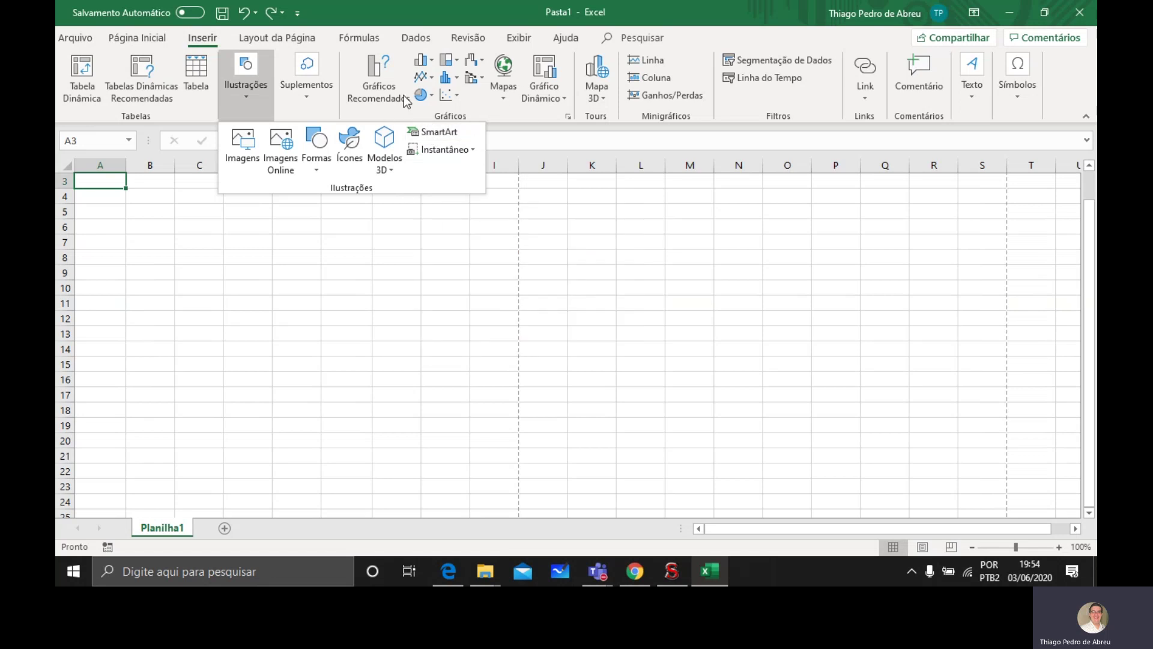
pyautogui.click(525, 119)
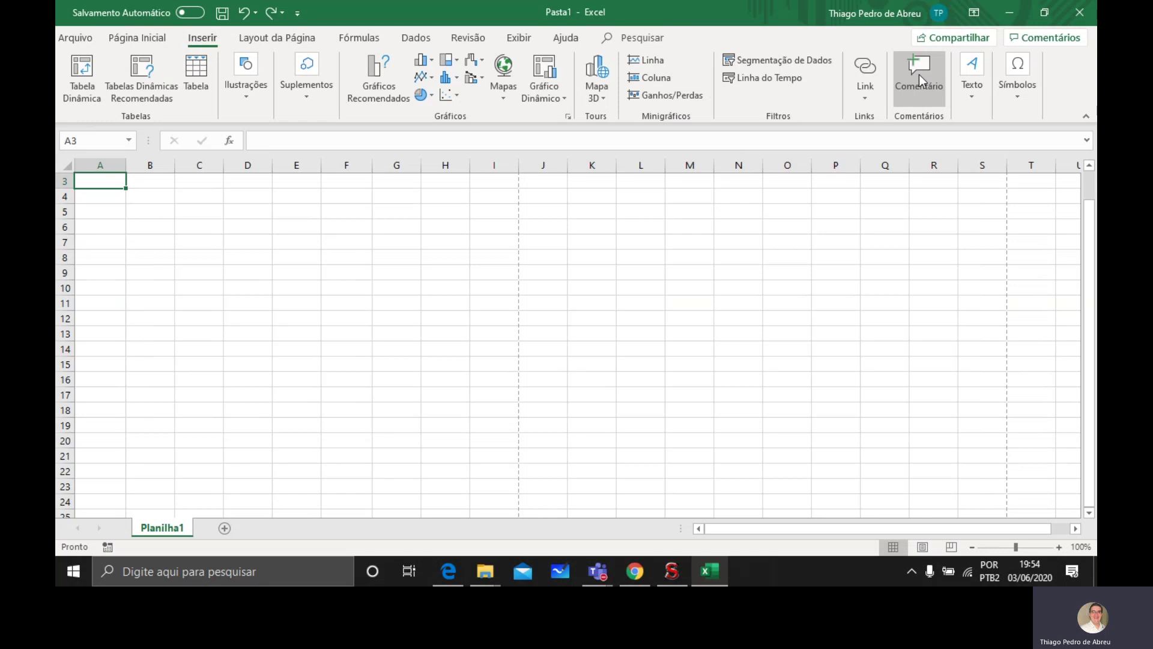
# Enter the text "Teste" in cell H6.
pyautogui.click(442, 230)
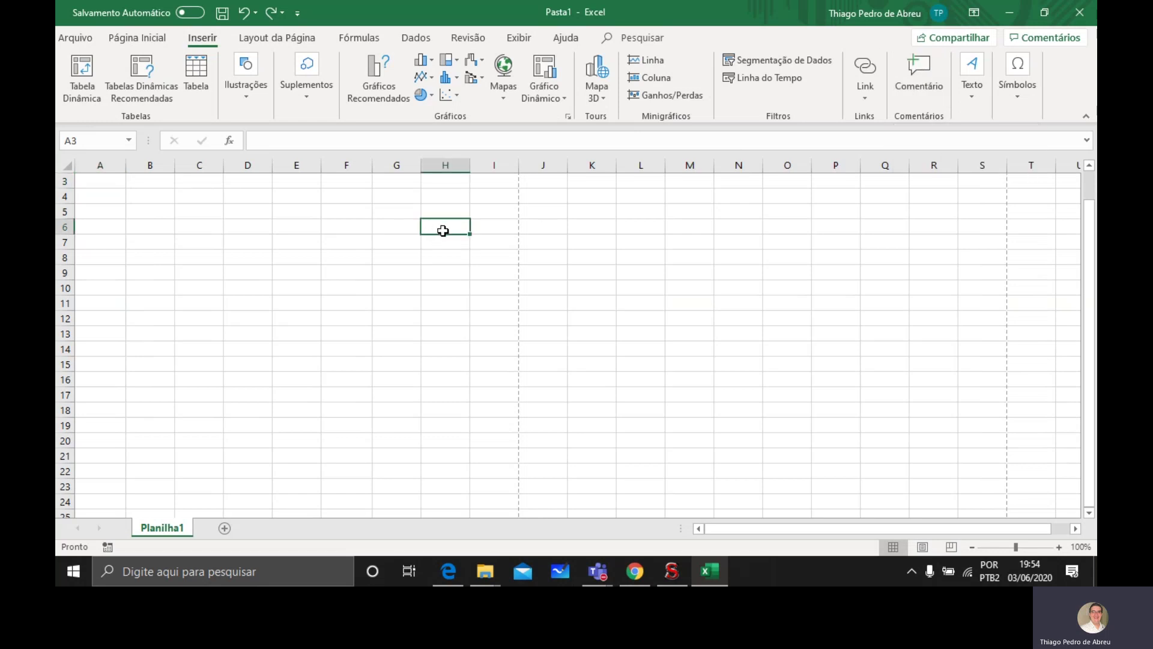
pyautogui.write('tESTE')
pyautogui.press('BackSpace')
pyautogui.press('BackSpace')
pyautogui.press('BackSpace')
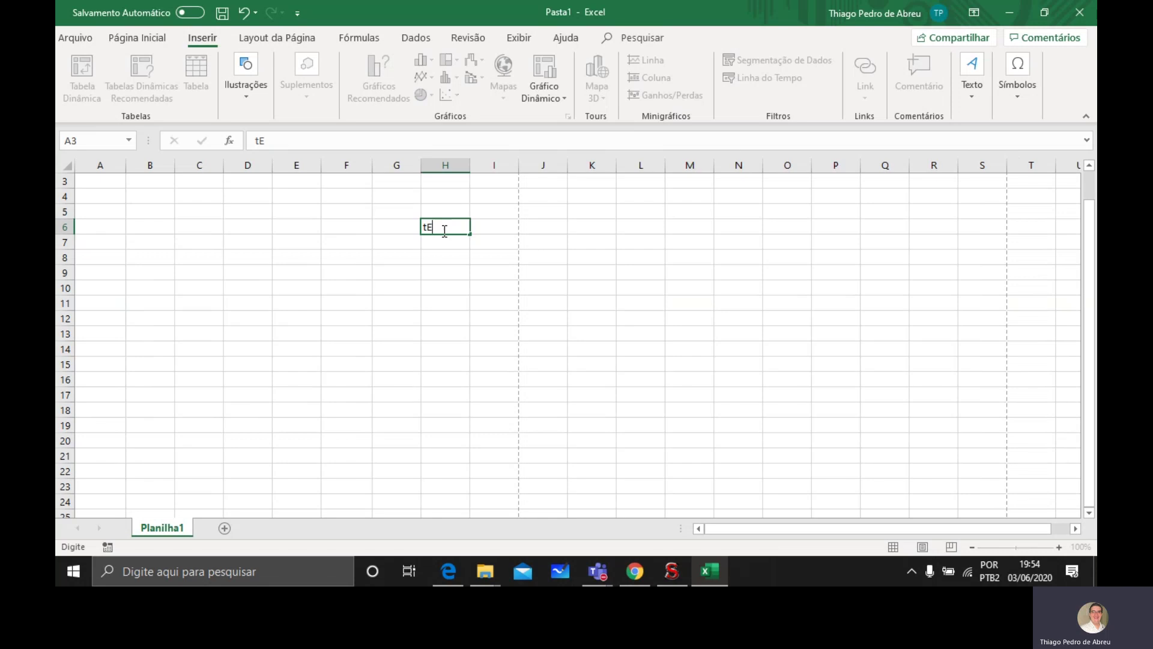
pyautogui.press('BackSpace')
pyautogui.press('BackSpace')
pyautogui.write('Teste')
pyautogui.click(452, 255)
# Add and post the comment "Comentário de Teste" on cell H6, and display it from another cell.
pyautogui.click(444, 225)
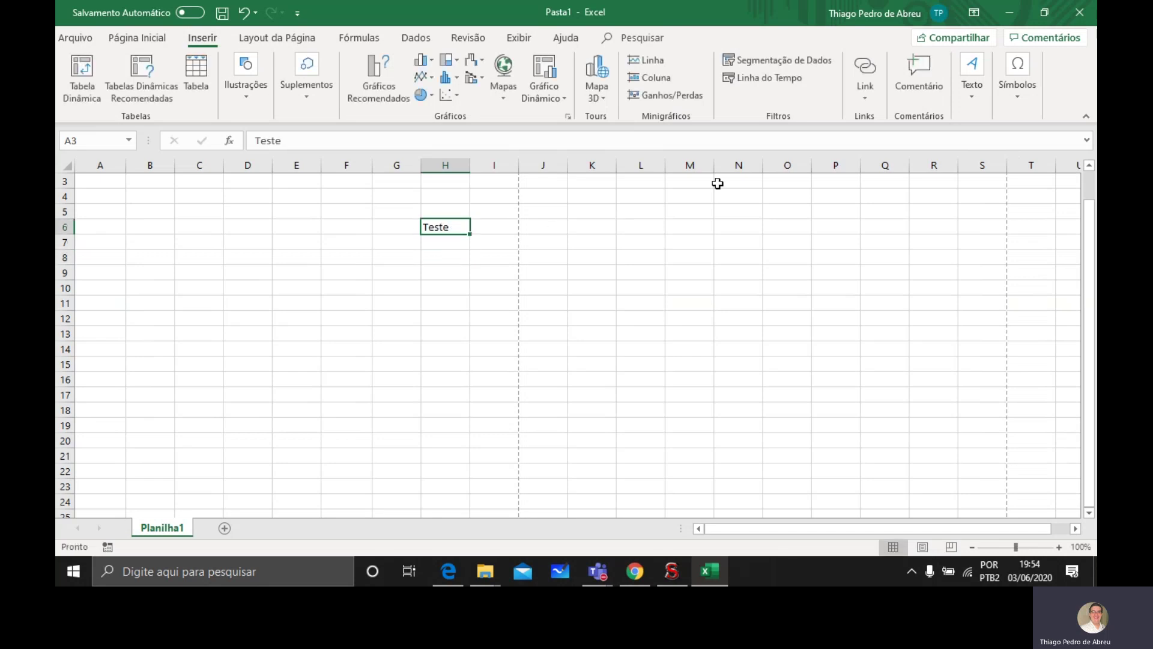
pyautogui.click(928, 69)
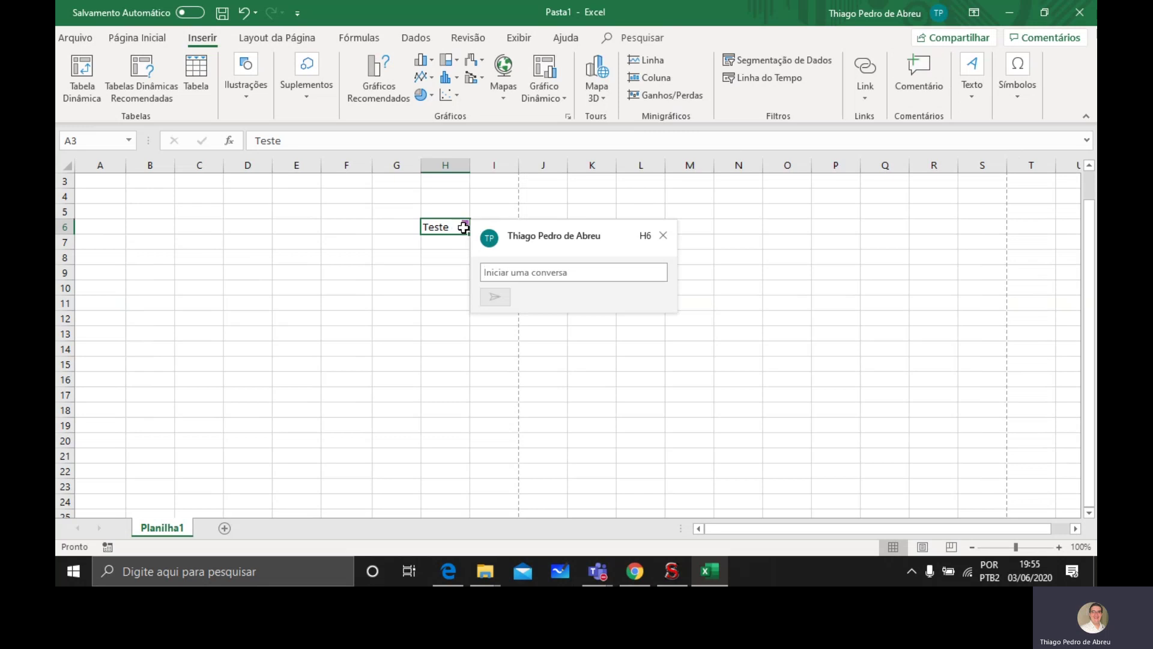
pyautogui.write('Co')
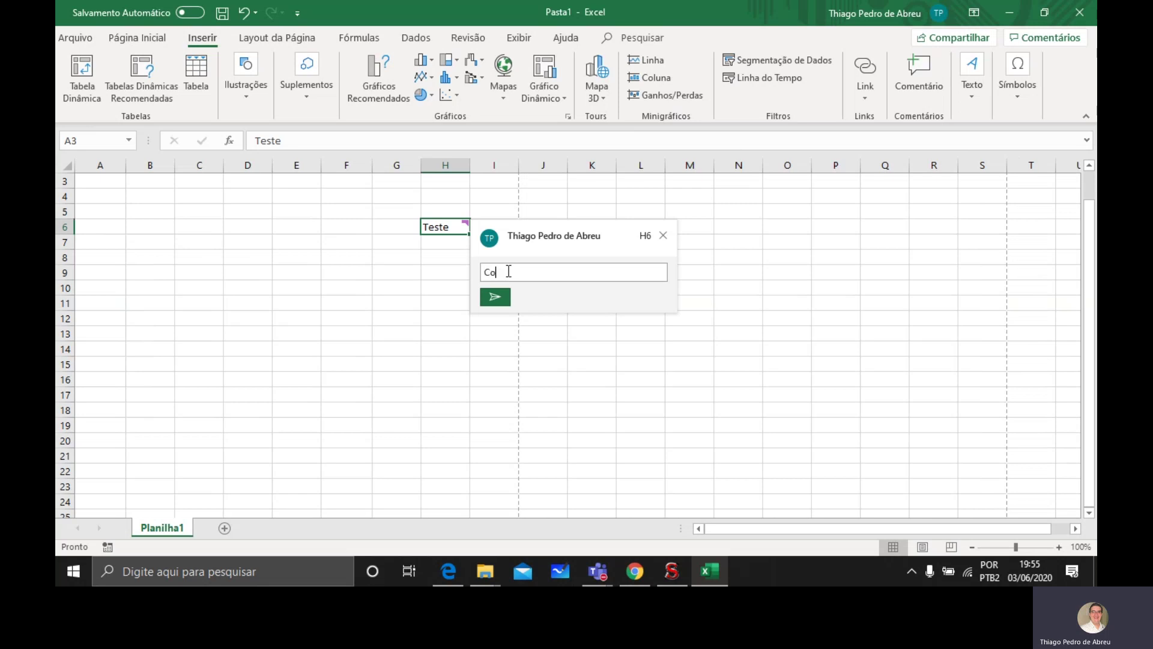
pyautogui.write('mentário de Teste')
pyautogui.click(494, 300)
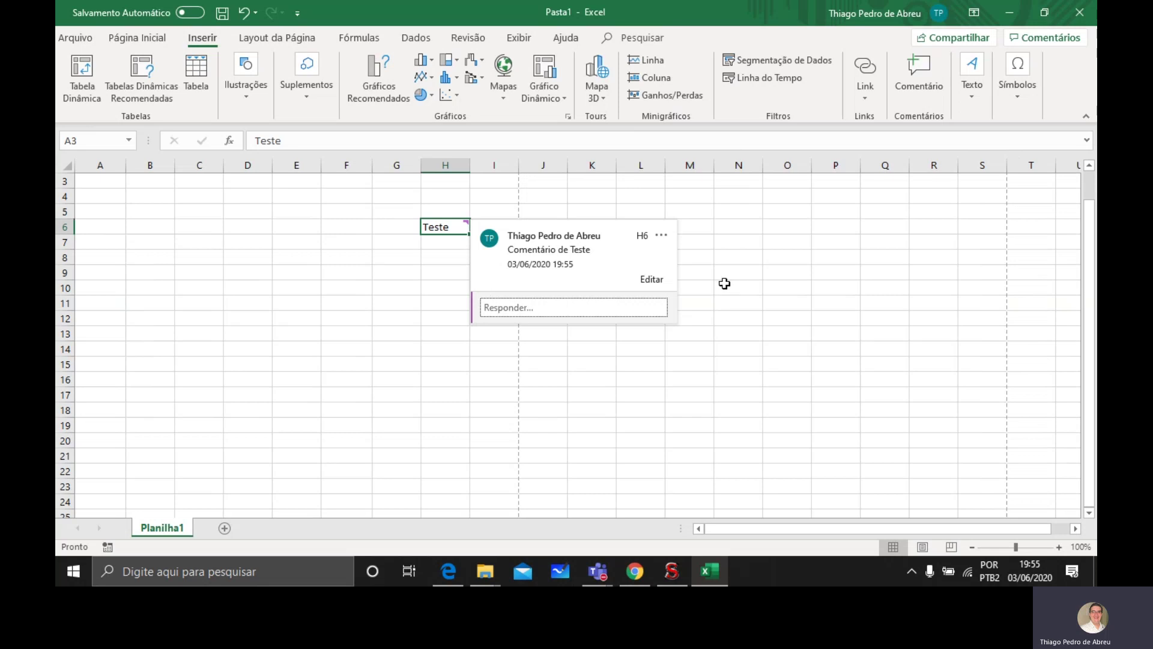
pyautogui.click(716, 301)
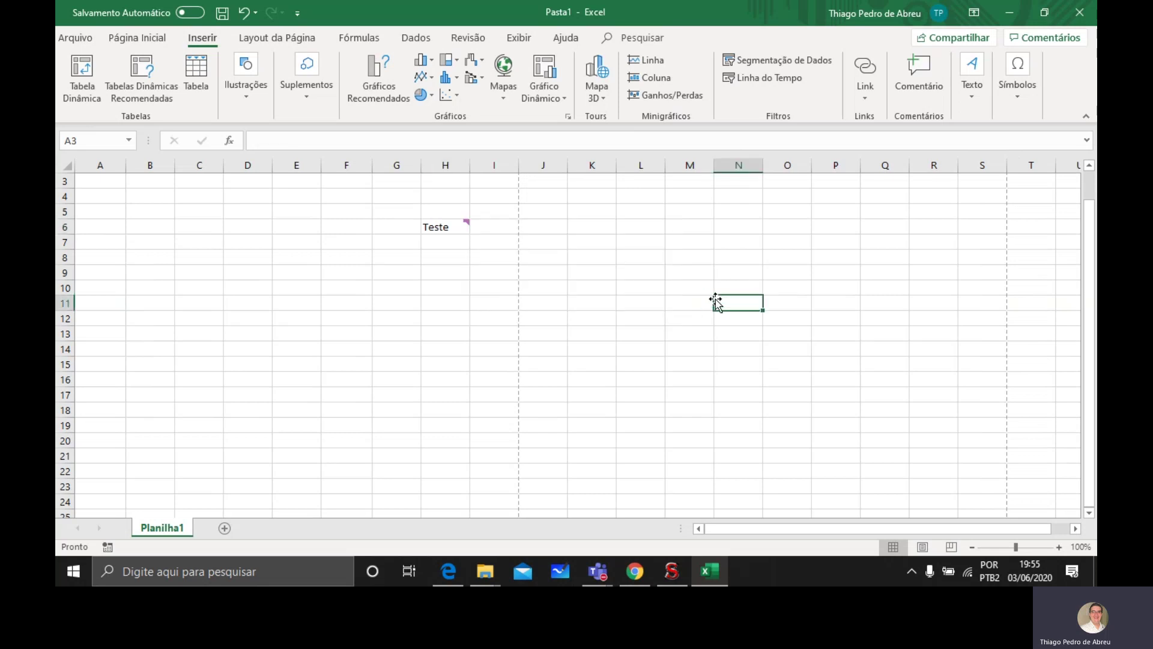
pyautogui.moveTo(458, 225)
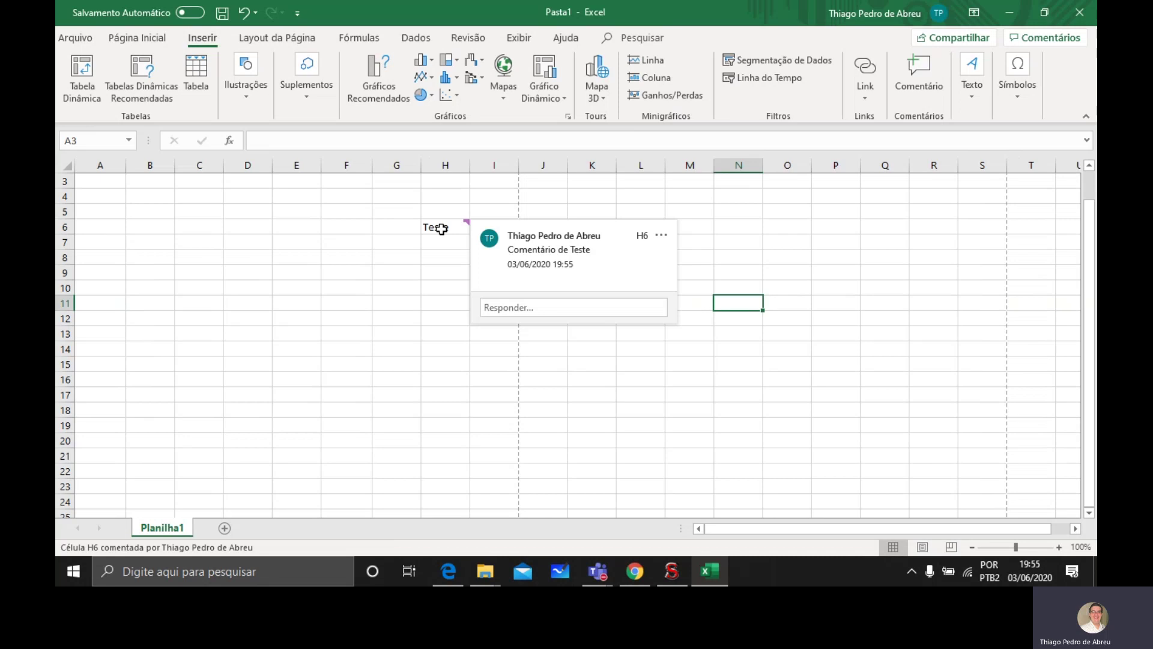
# Set the page orientation to landscape (Paisagem).
pyautogui.click(280, 39)
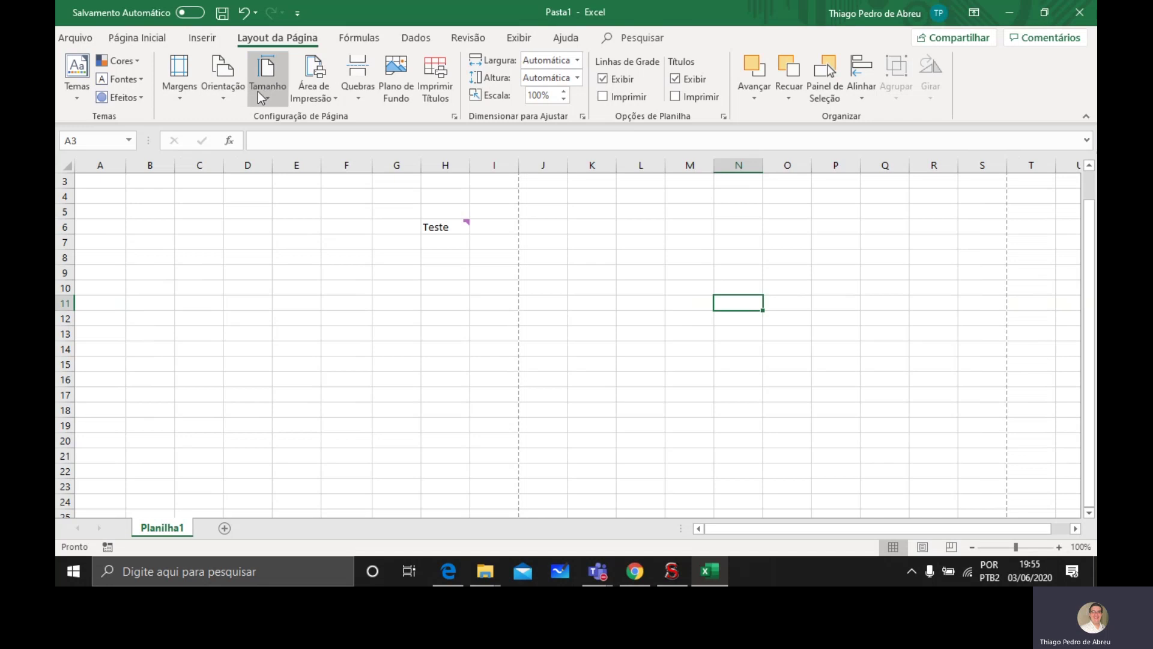
pyautogui.click(224, 103)
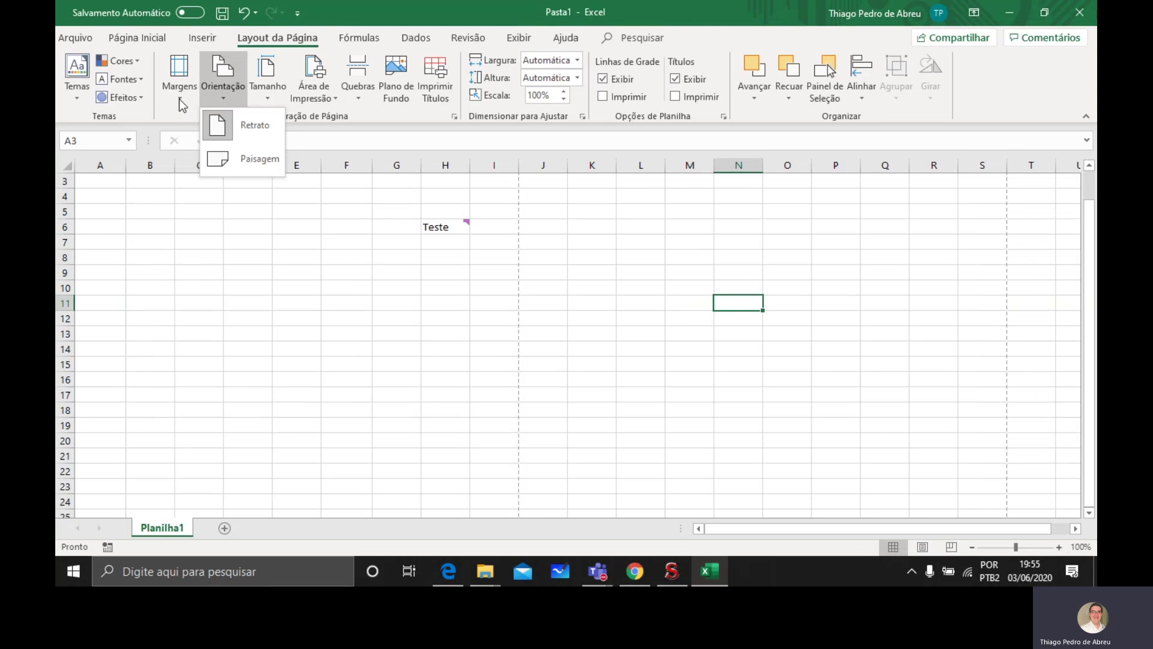
pyautogui.click(227, 160)
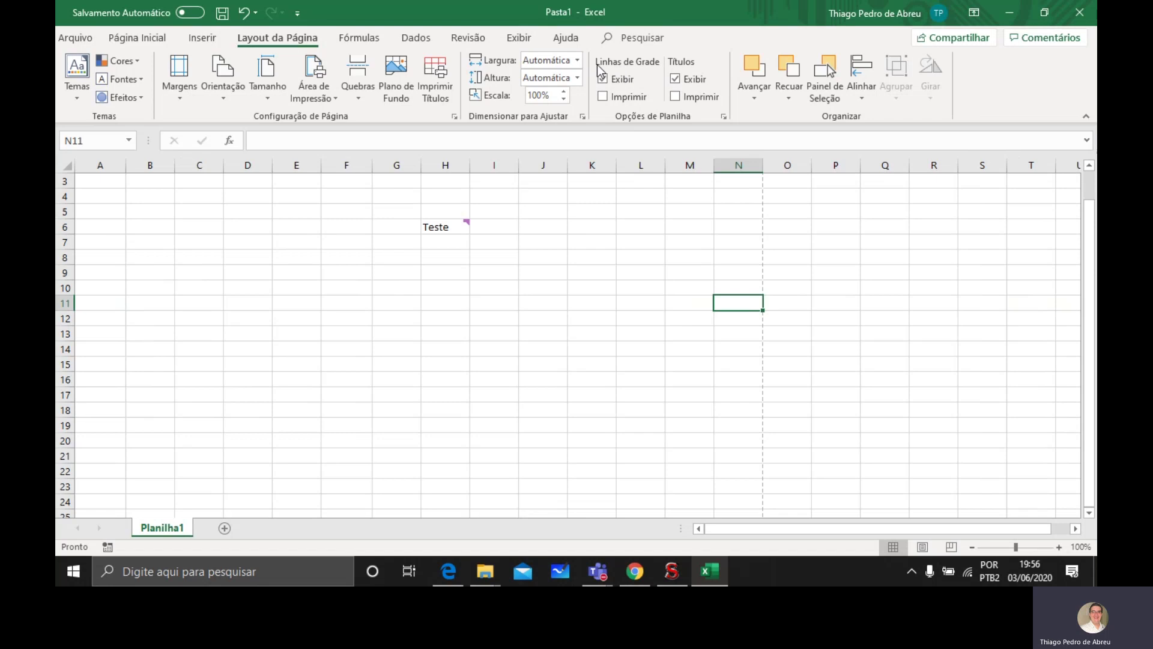
# Hide the worksheet's gridlines and display them again.
pyautogui.click(602, 79)
pyautogui.moveTo(467, 231)
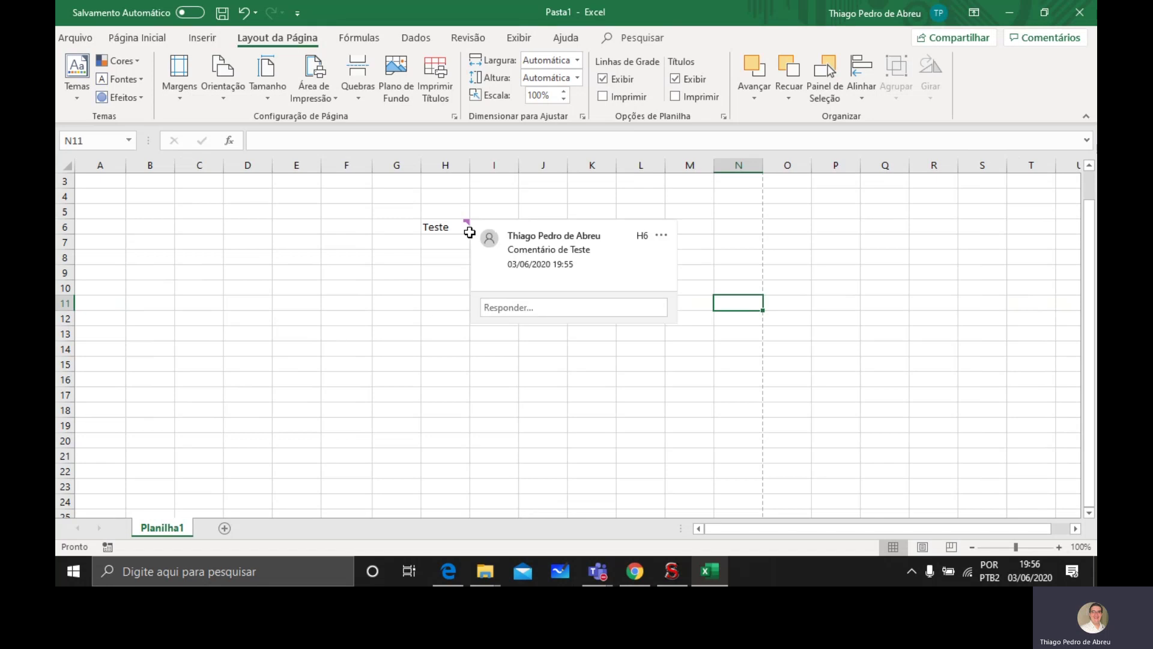
pyautogui.click(617, 81)
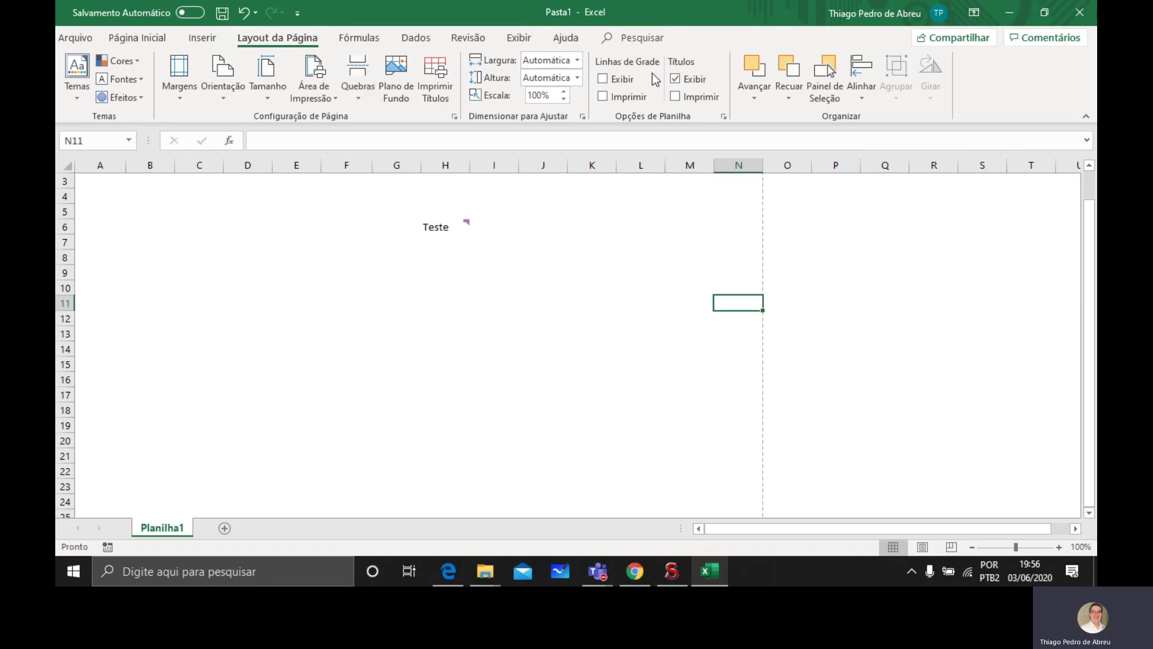
pyautogui.click(616, 77)
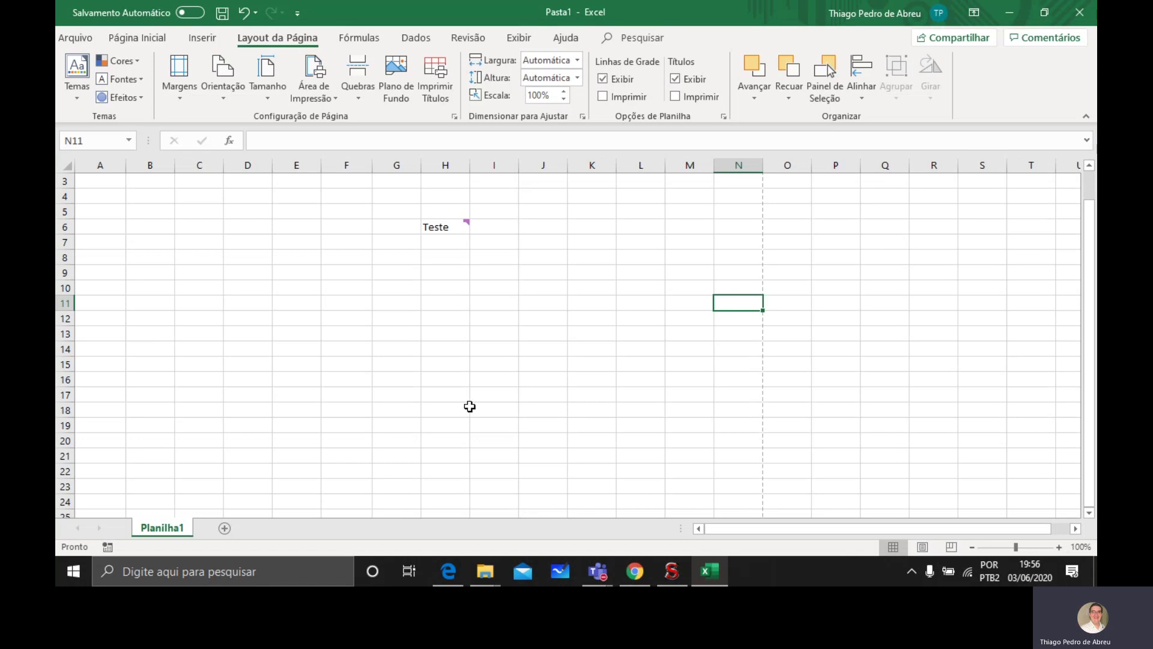
# Set the page orientation to portrait (Retrato).
pyautogui.click(259, 97)
pyautogui.click(236, 99)
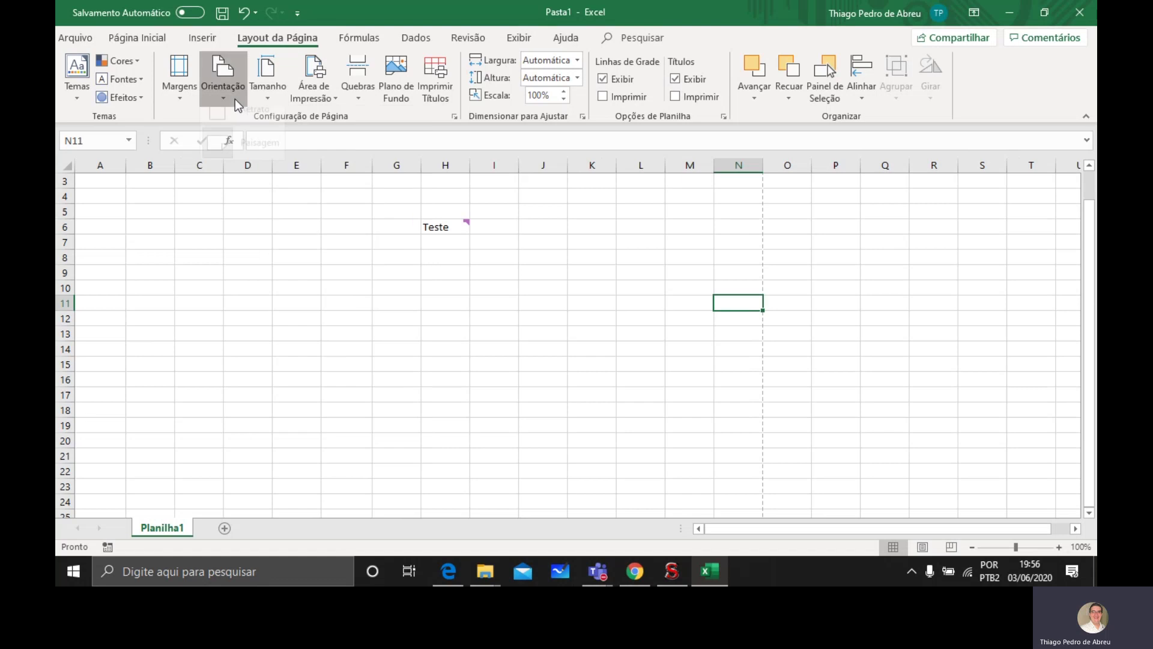
pyautogui.click(232, 123)
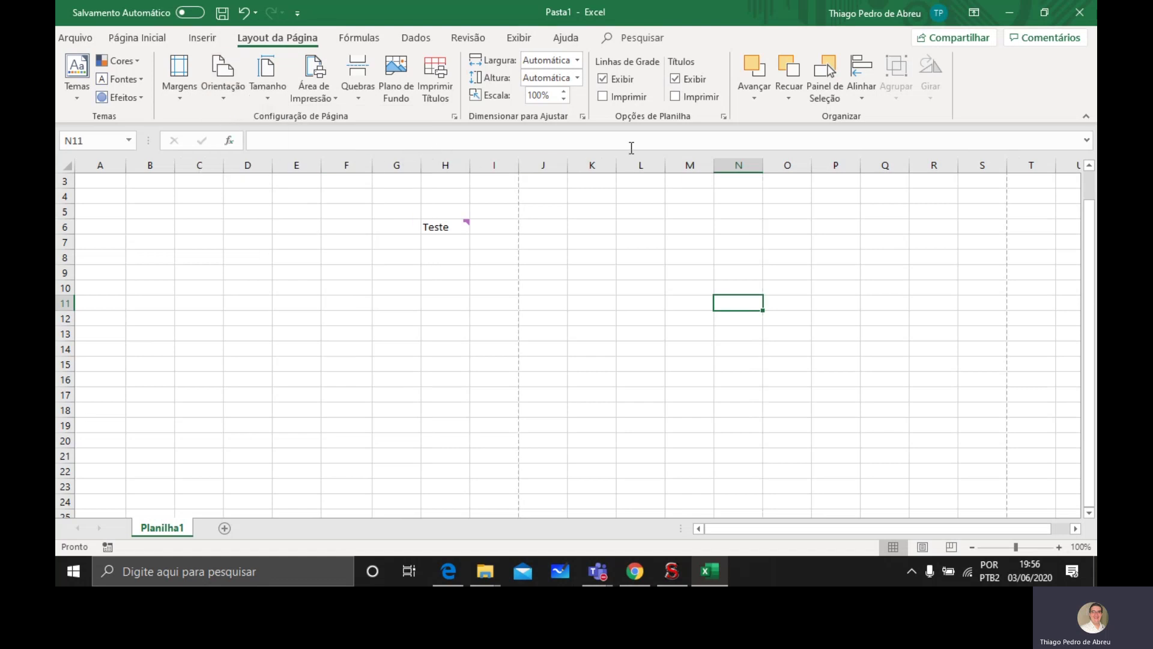
# Examine the additional function categories, including the Web functions, and look over the data and review commands.
pyautogui.click(345, 38)
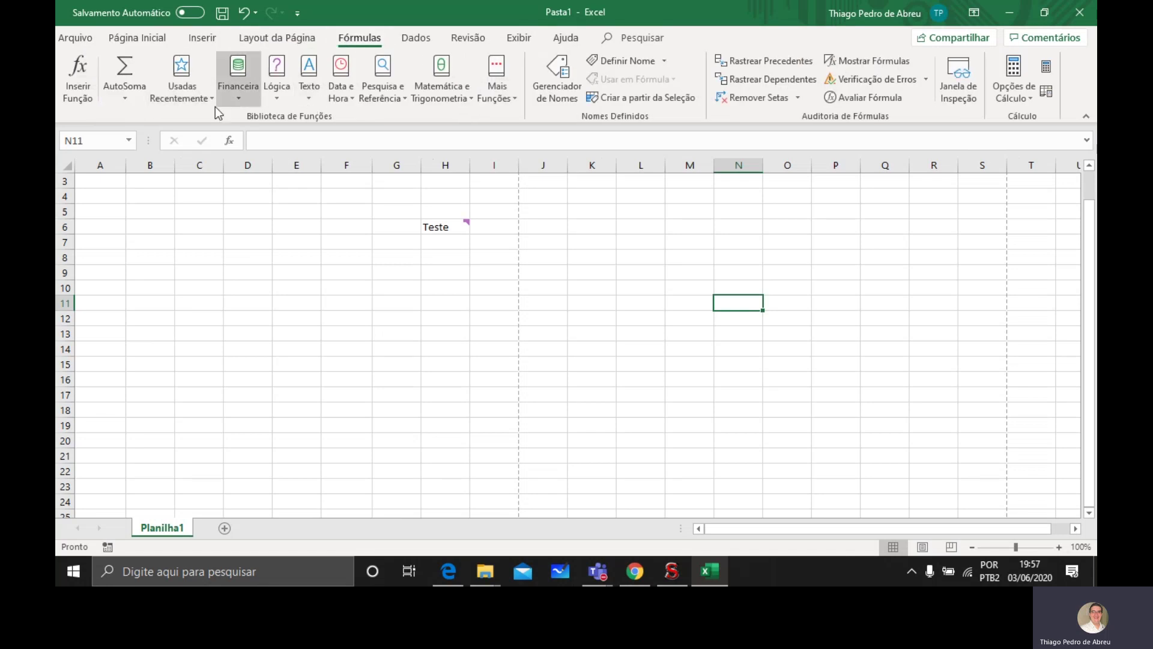
pyautogui.click(498, 100)
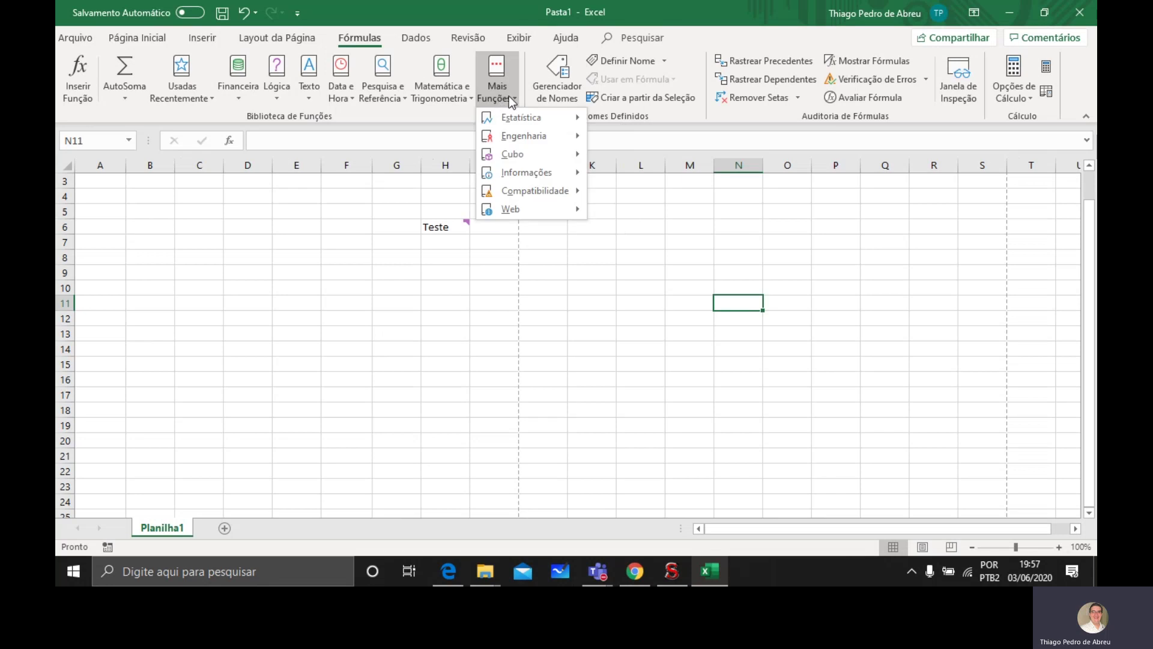
pyautogui.moveTo(514, 124)
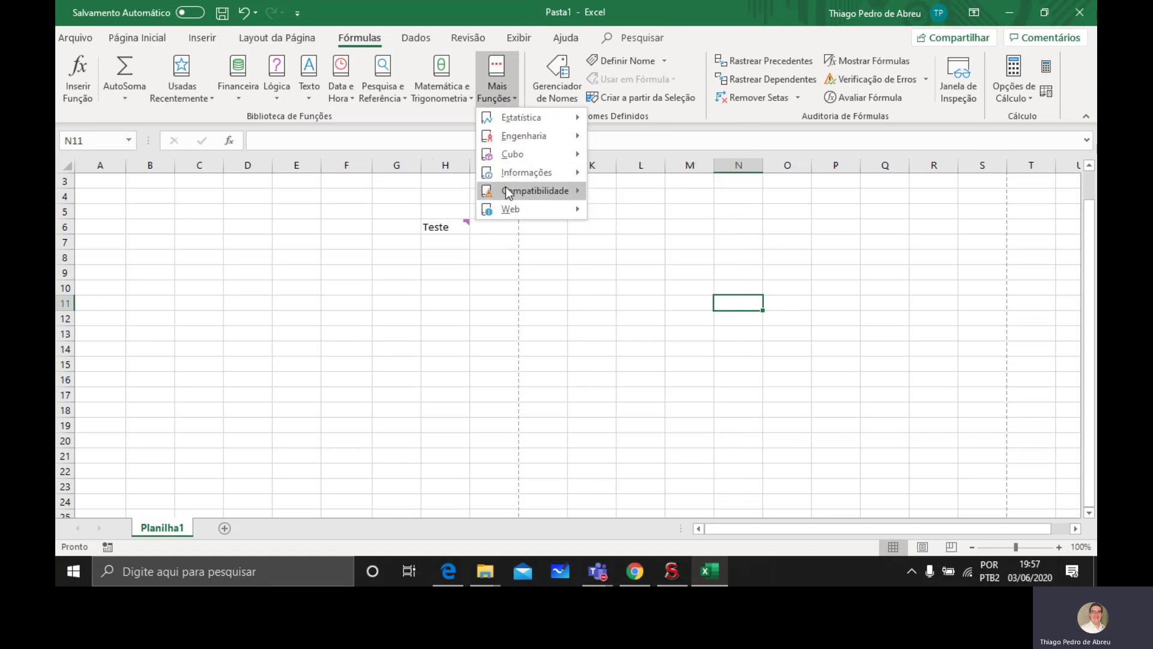
pyautogui.moveTo(510, 209)
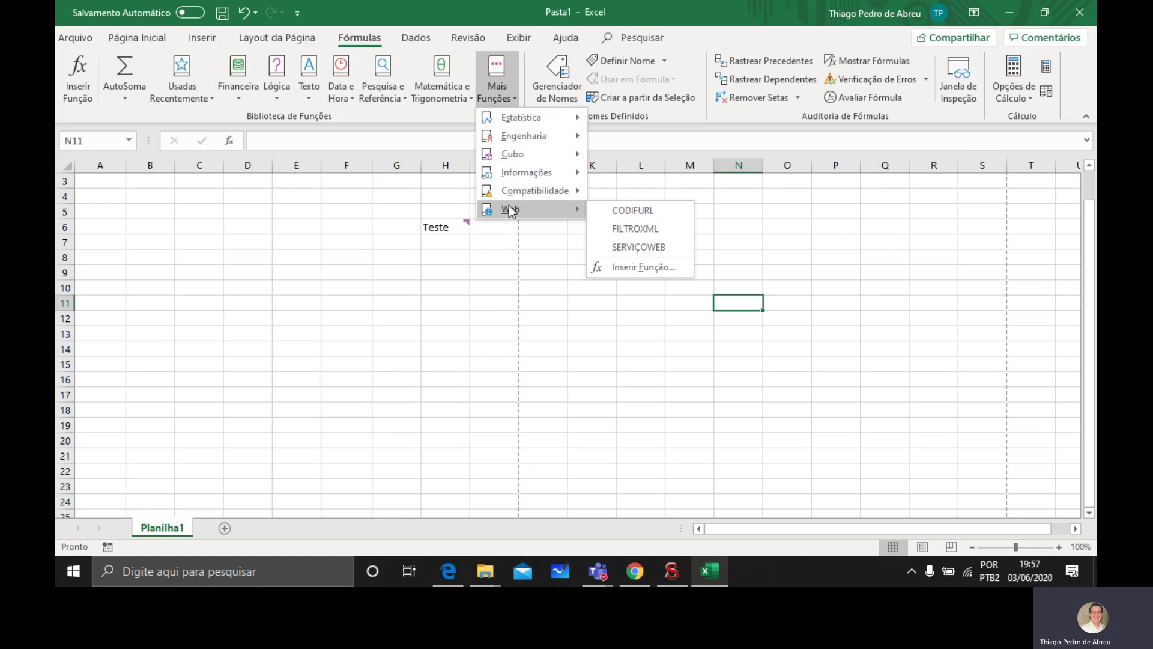
pyautogui.click(380, 277)
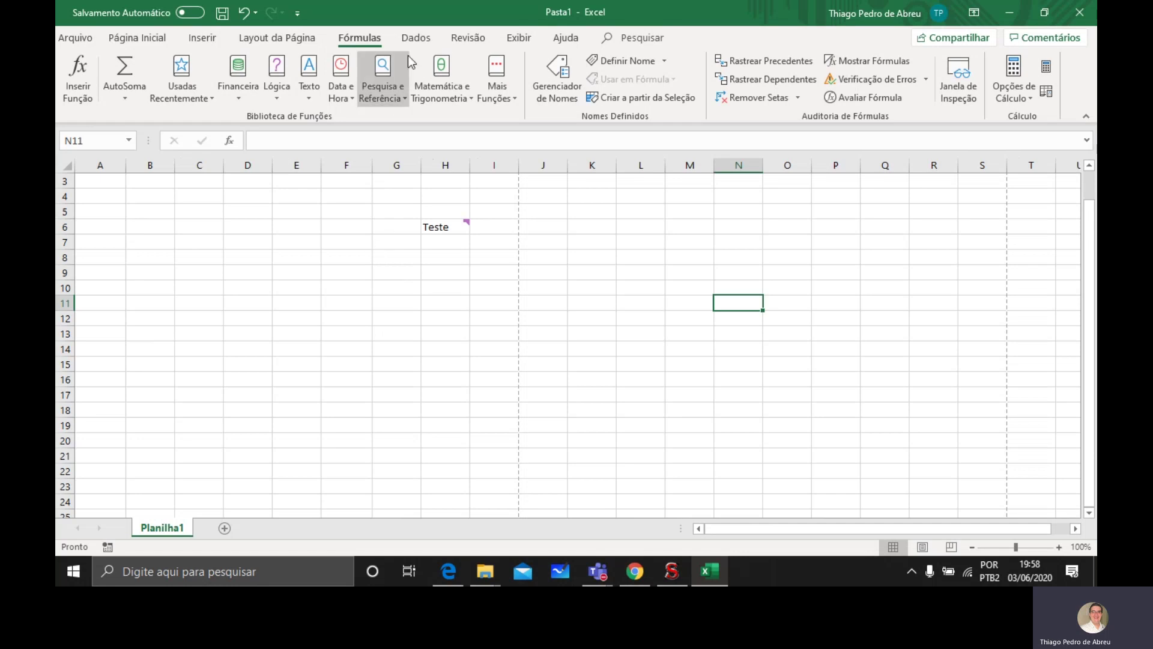
pyautogui.click(415, 39)
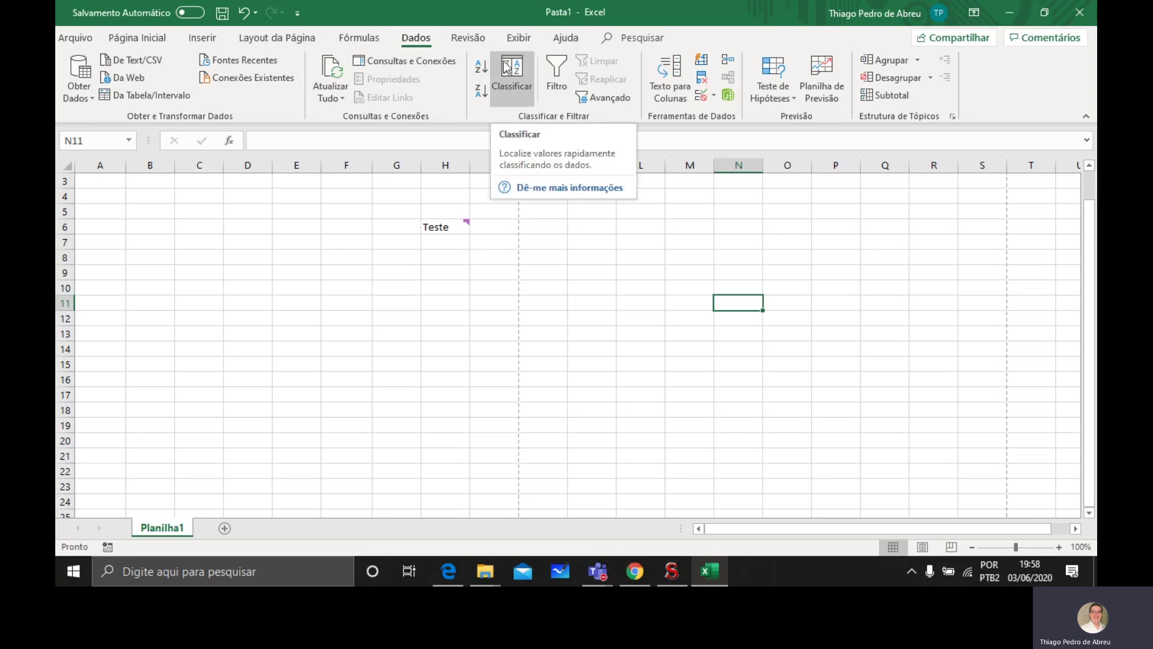
pyautogui.click(468, 40)
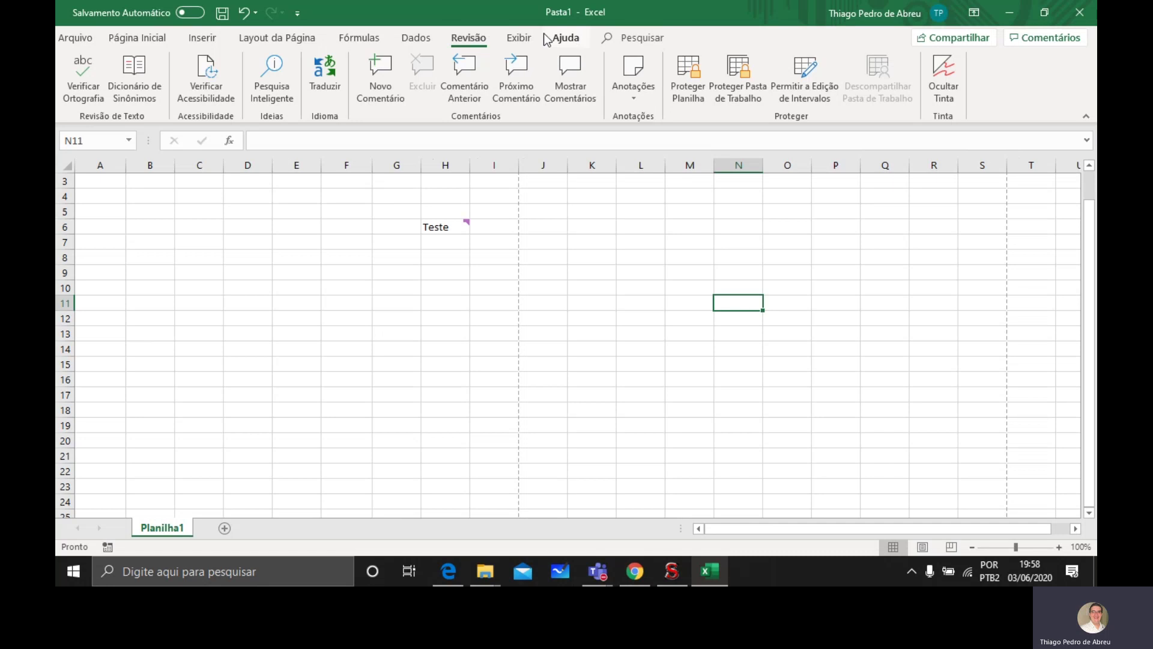
# Hide the gridlines through the view display options and show them again.
pyautogui.click(520, 38)
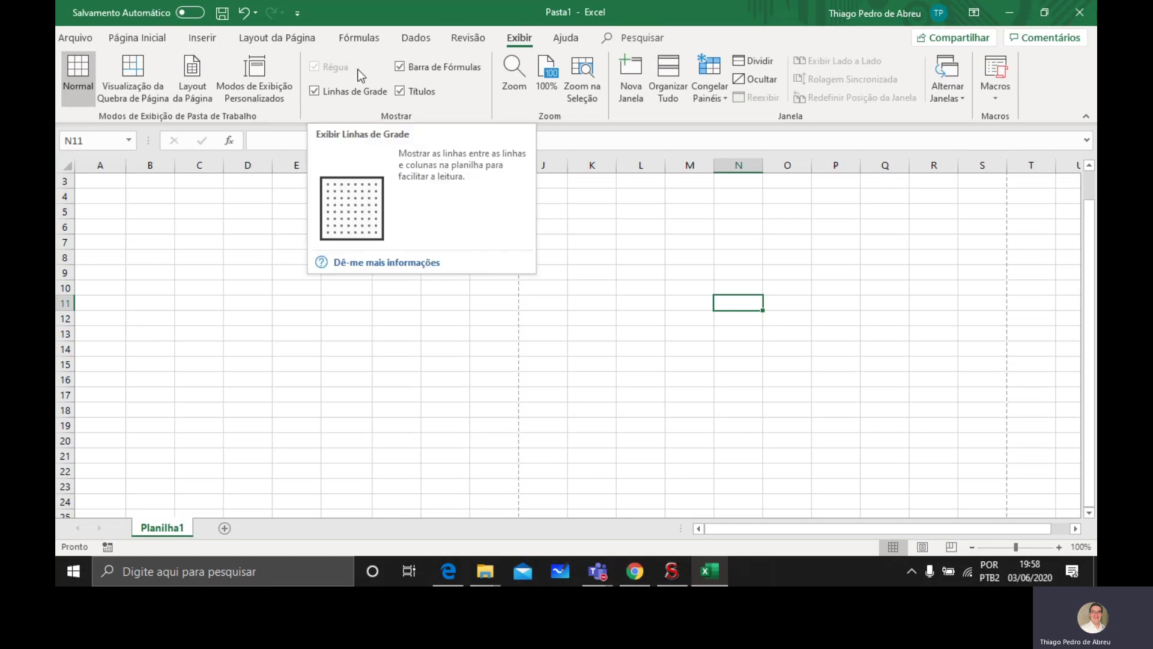
pyautogui.click(315, 92)
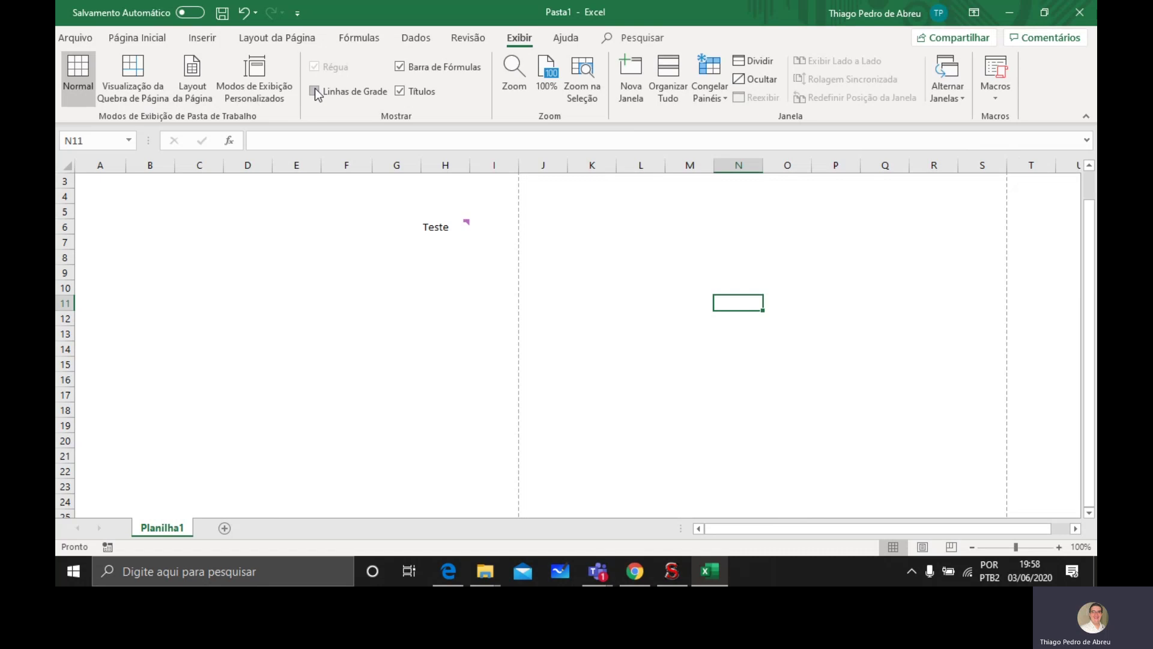
pyautogui.click(314, 92)
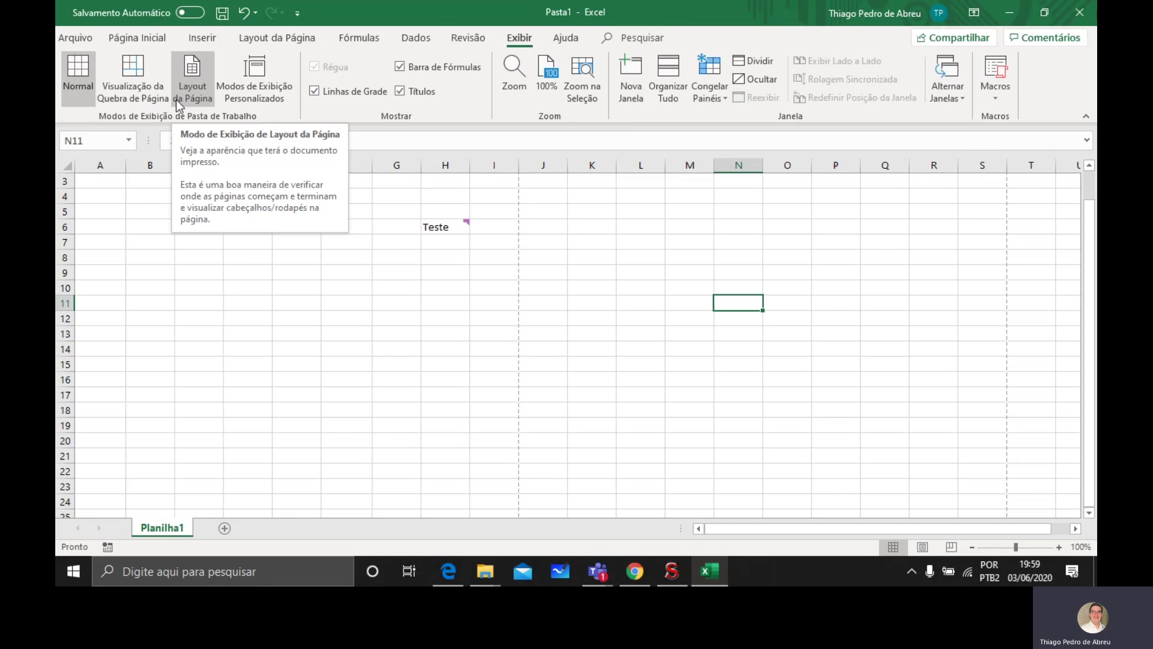
# View the worksheet in Page Break Preview (Visualização da Quebra de Página) and return to Normal view.
pyautogui.click(135, 88)
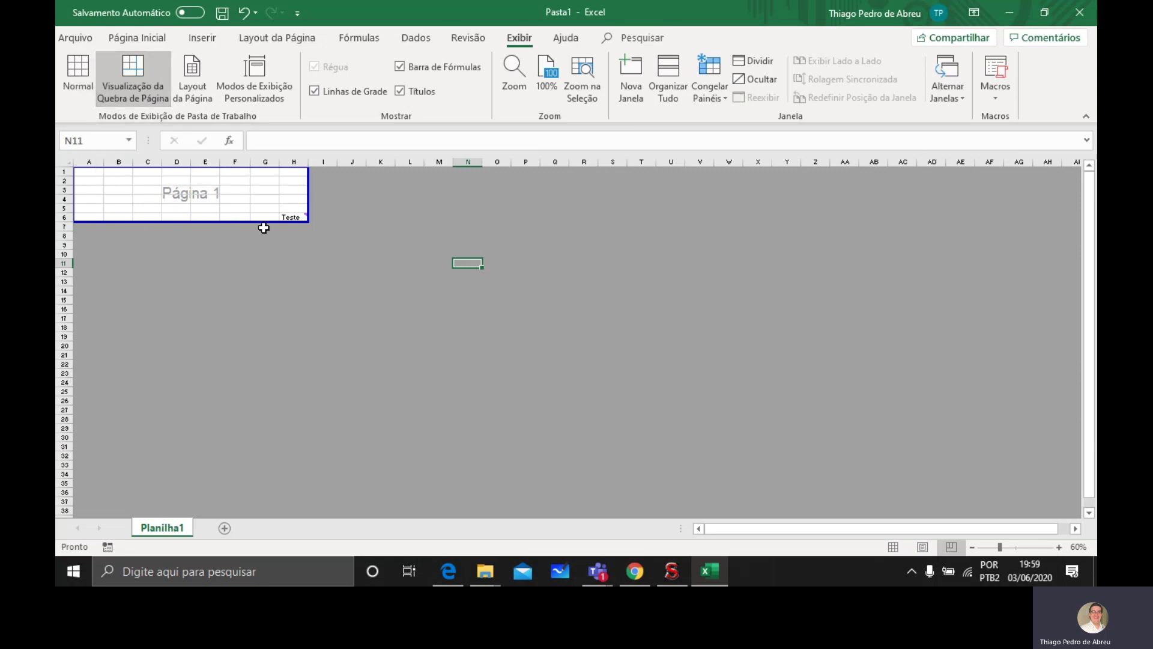
pyautogui.moveTo(299, 218)
pyautogui.click(76, 87)
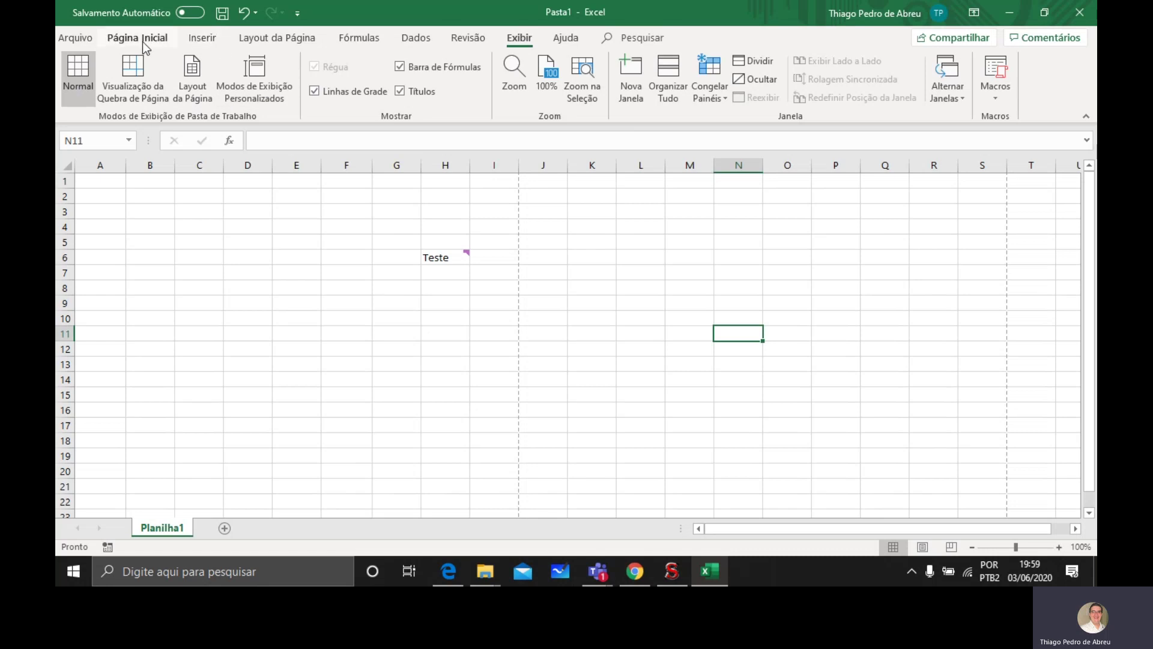
# Look over the help commands and return to the home commands.
pyautogui.click(558, 37)
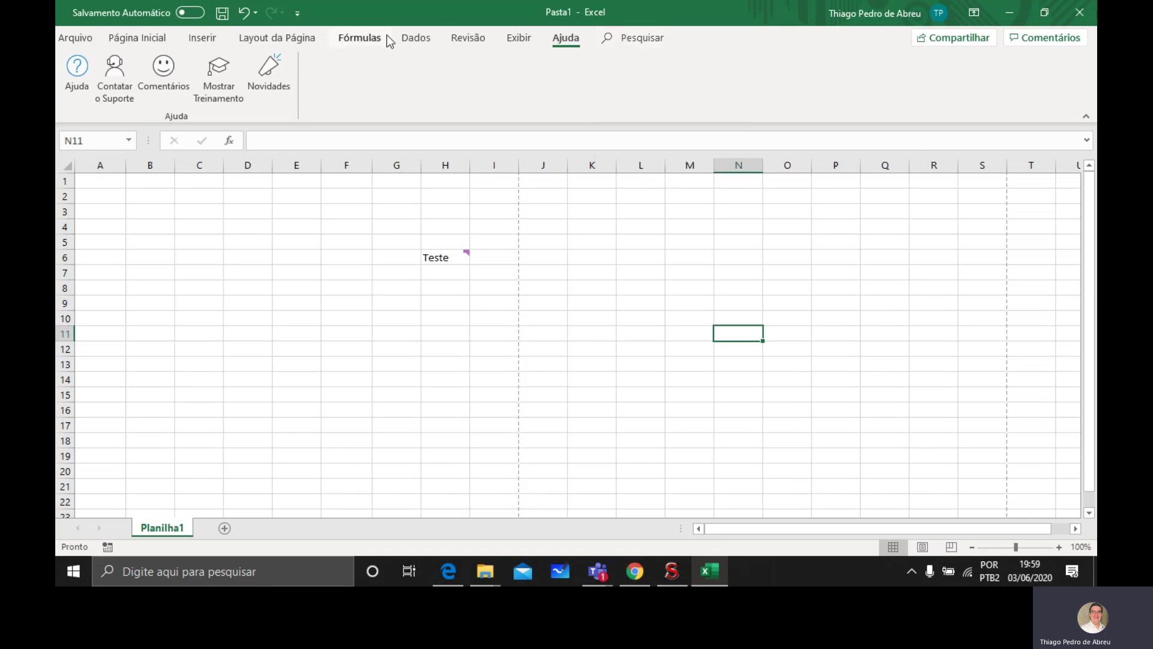
pyautogui.click(144, 35)
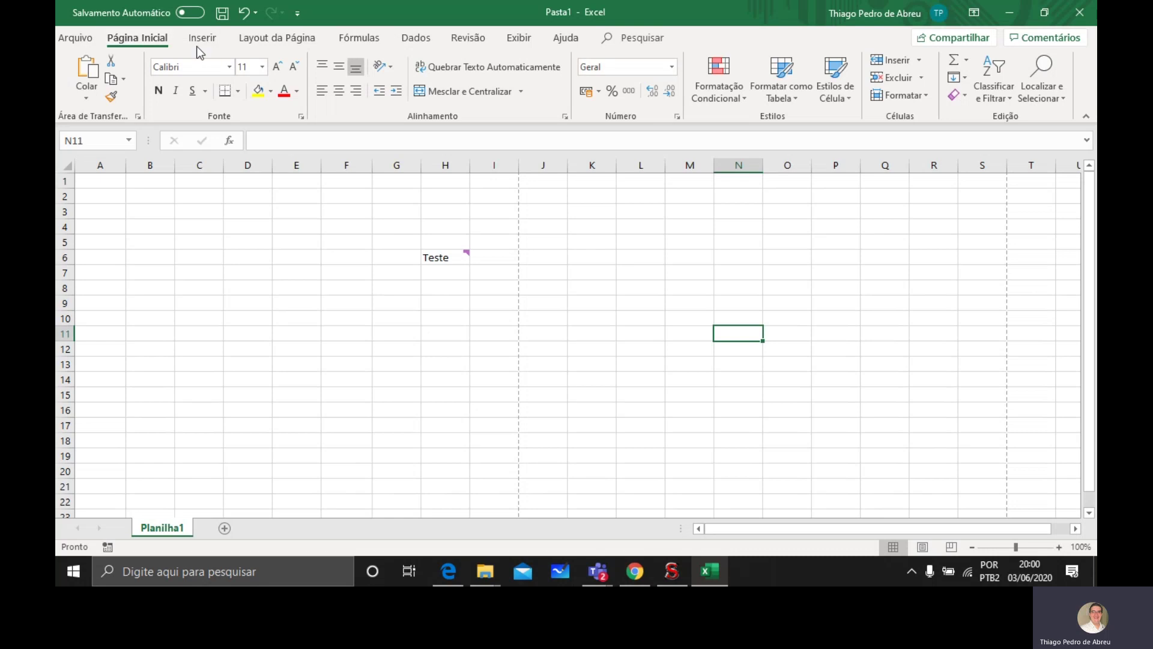
# Select individual cells one after another in rows 1 and 2, between columns A and F, finishing on C2.
pyautogui.click(93, 180)
pyautogui.click(131, 182)
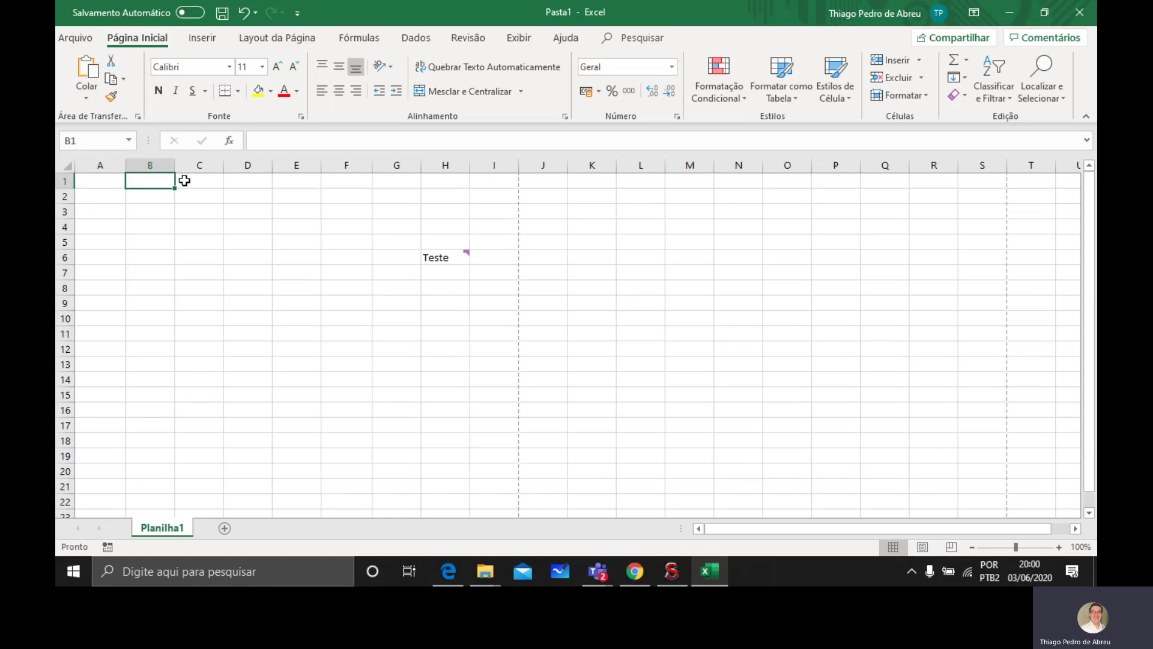
pyautogui.click(183, 181)
pyautogui.click(240, 179)
pyautogui.click(294, 180)
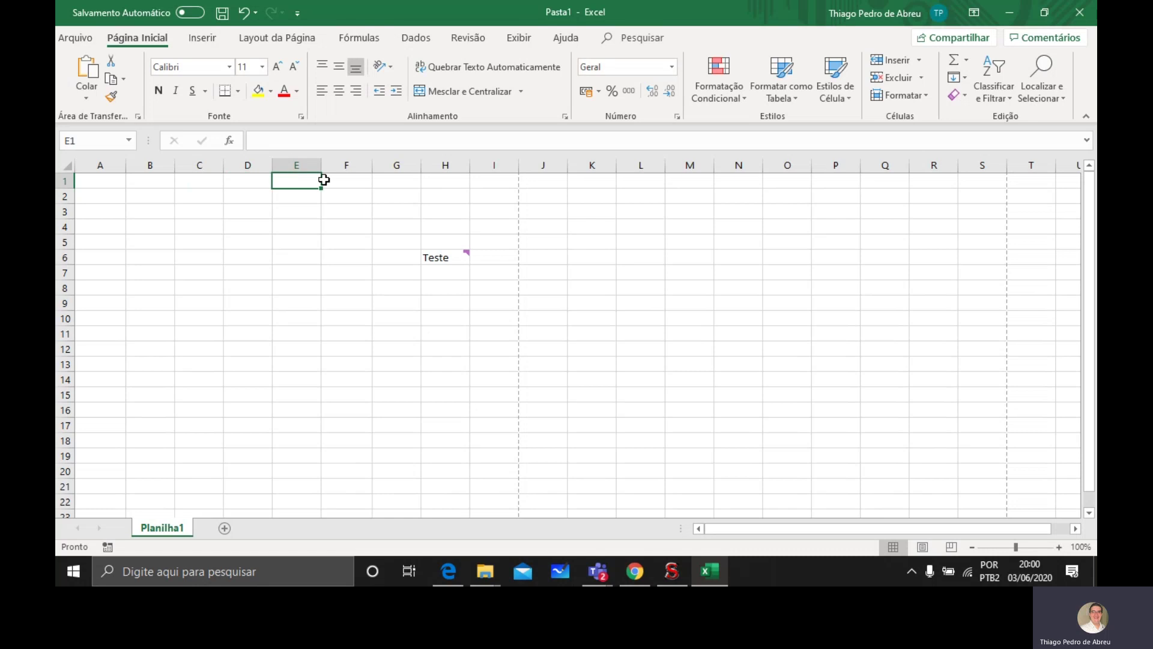
pyautogui.click(350, 178)
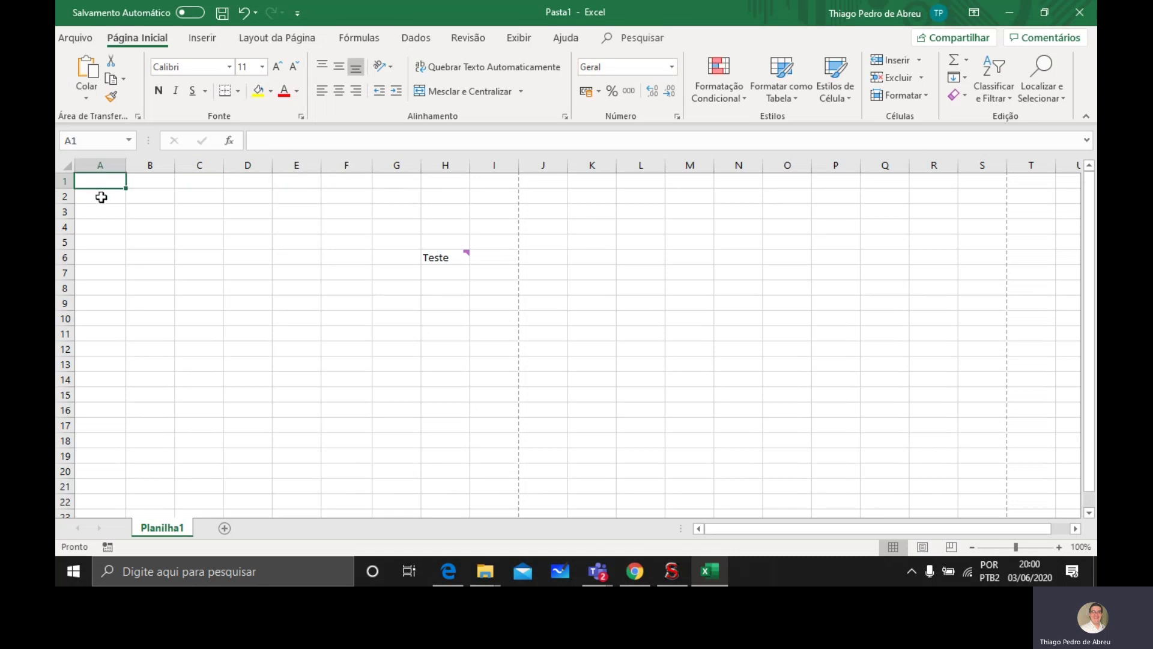
pyautogui.click(101, 193)
pyautogui.click(154, 190)
pyautogui.click(154, 177)
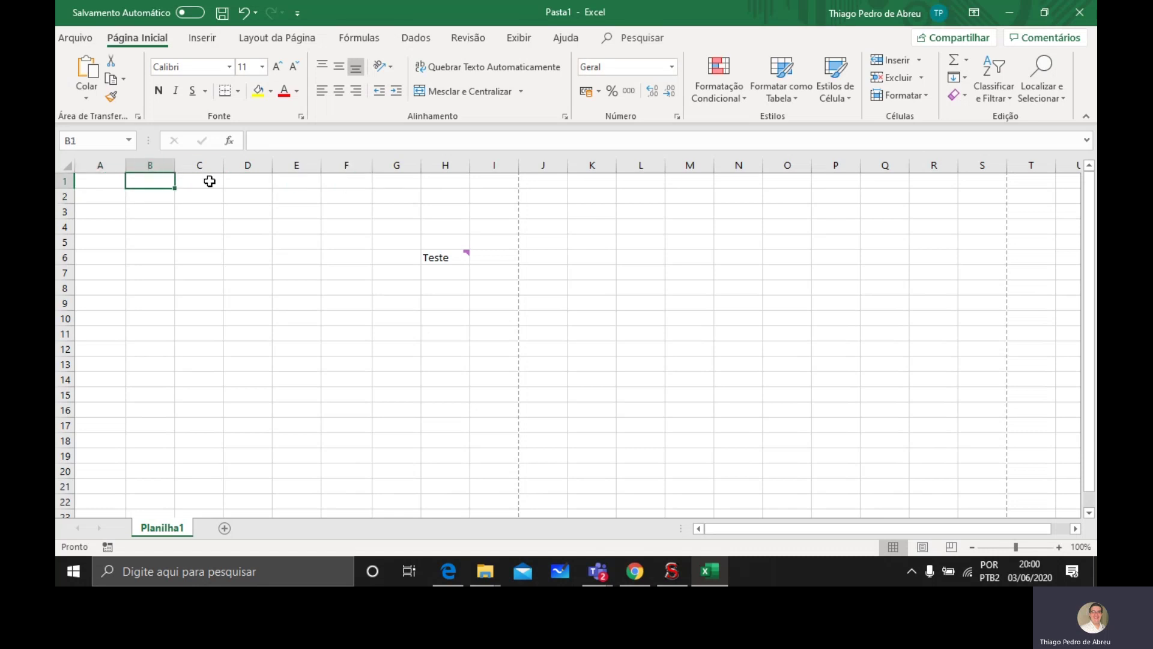
pyautogui.click(208, 181)
pyautogui.click(202, 198)
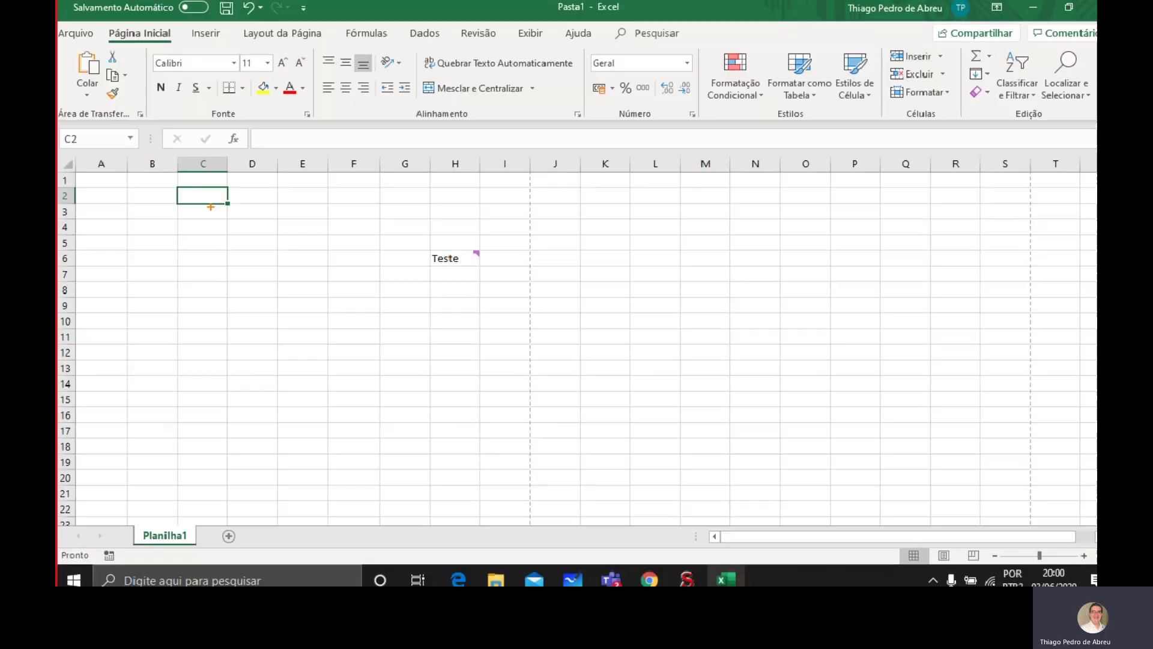
# From cell A2, jump to the last column and back, and to the last row and back up to A1.
pyautogui.click(108, 196)
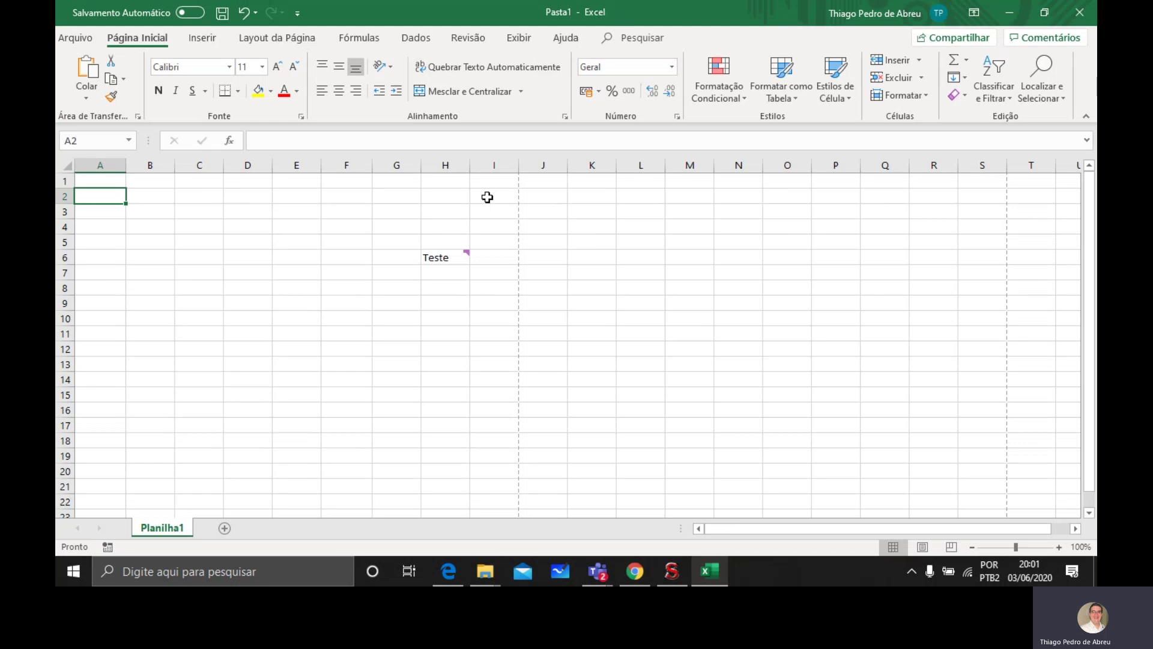
pyautogui.hotkey('ctrl', 'Right')
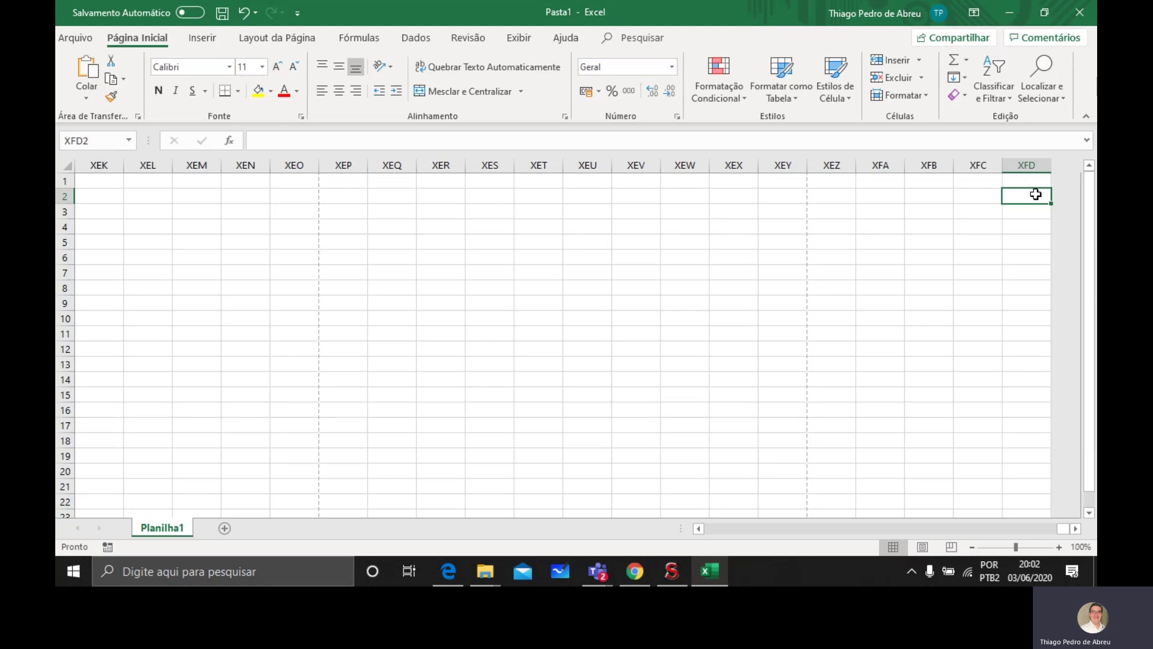
pyautogui.hotkey('ctrl', 'Left')
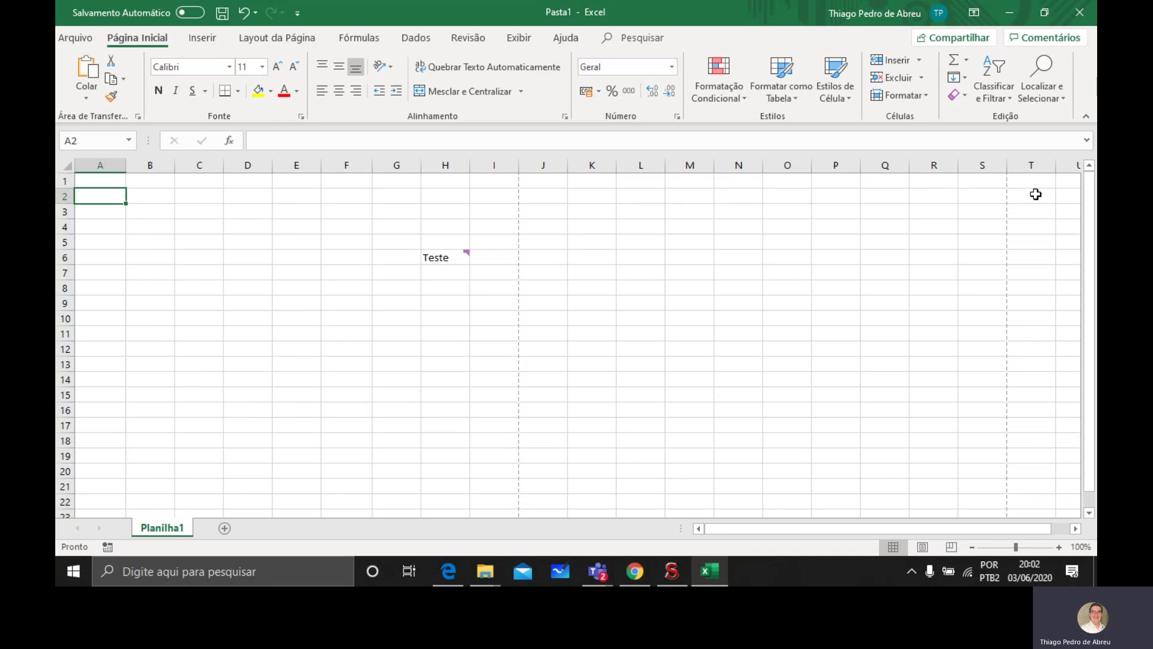
pyautogui.hotkey('ctrl', 'Down')
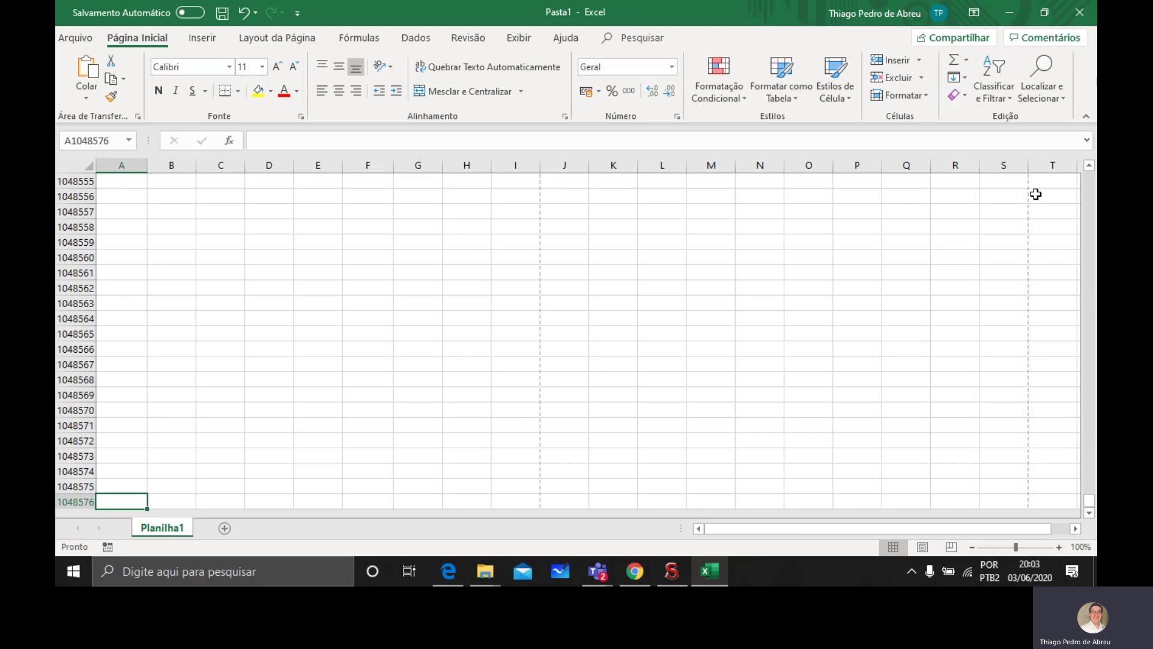
pyautogui.hotkey('ctrl', 'Up')
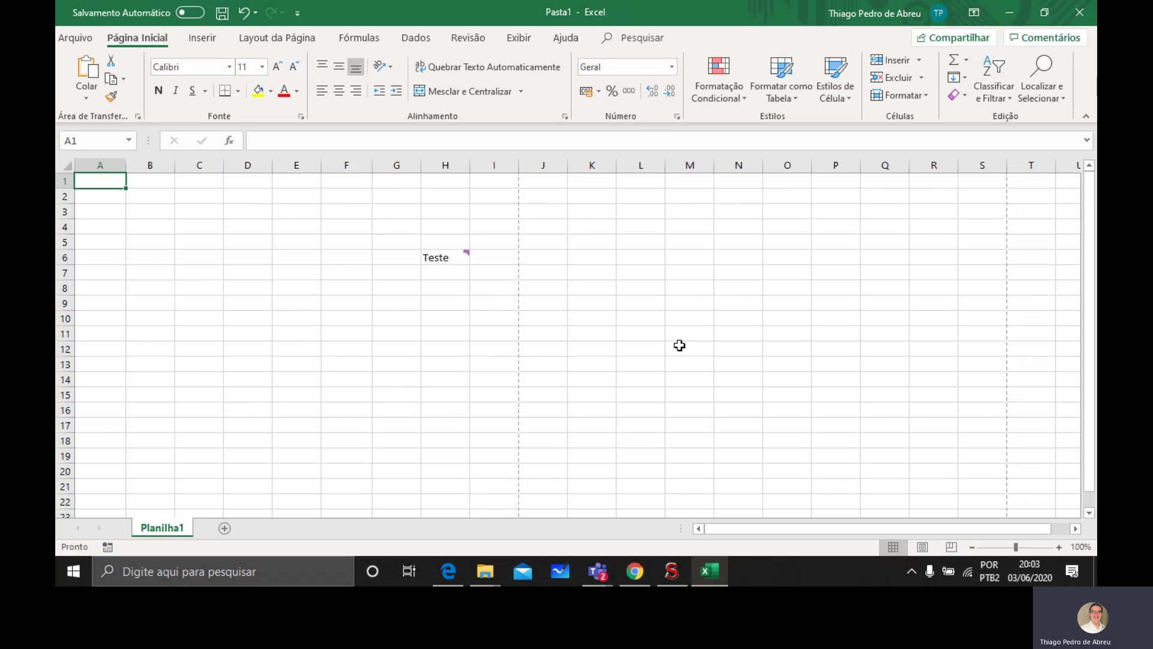
# Rename the sheet Planilha1 as "Teste_Aula".
pyautogui.rightClick(153, 528)
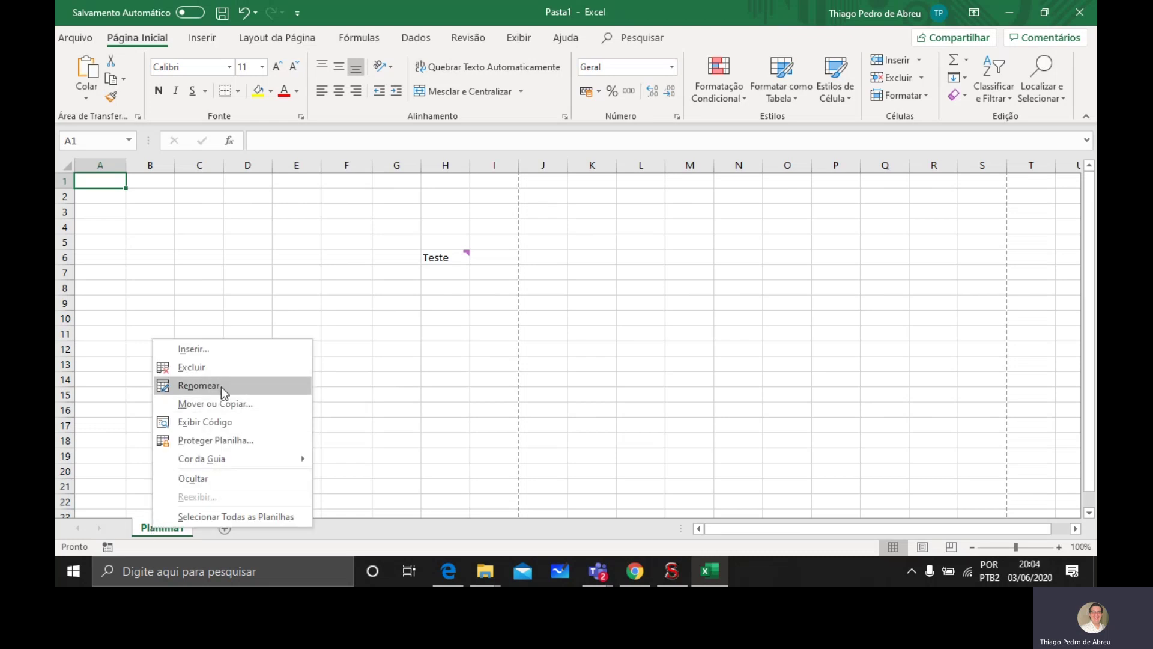
pyautogui.click(365, 381)
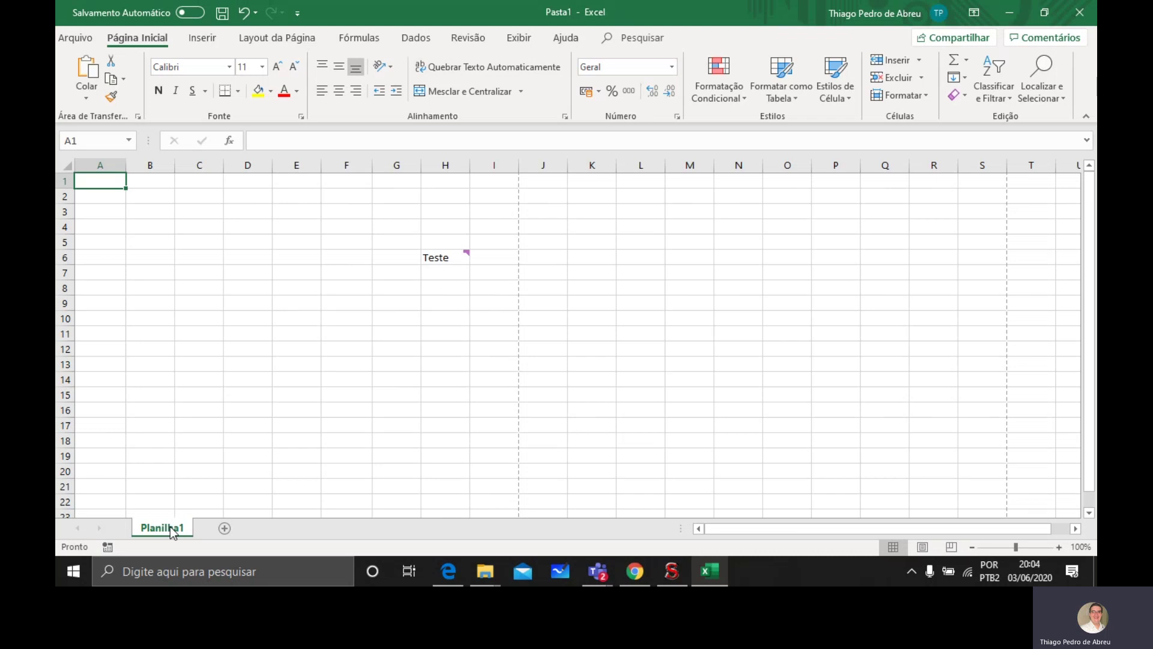
pyautogui.doubleClick(170, 526)
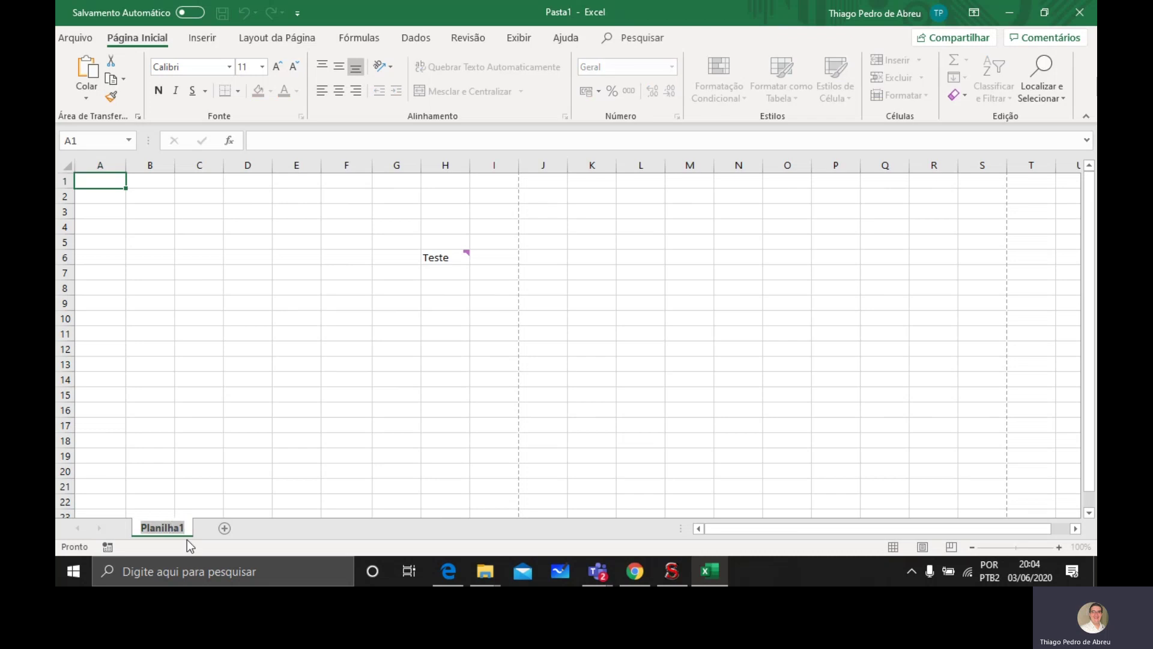
pyautogui.write('Teste_AU')
pyautogui.press('BackSpace')
pyautogui.write('ula')
pyautogui.press('Return')
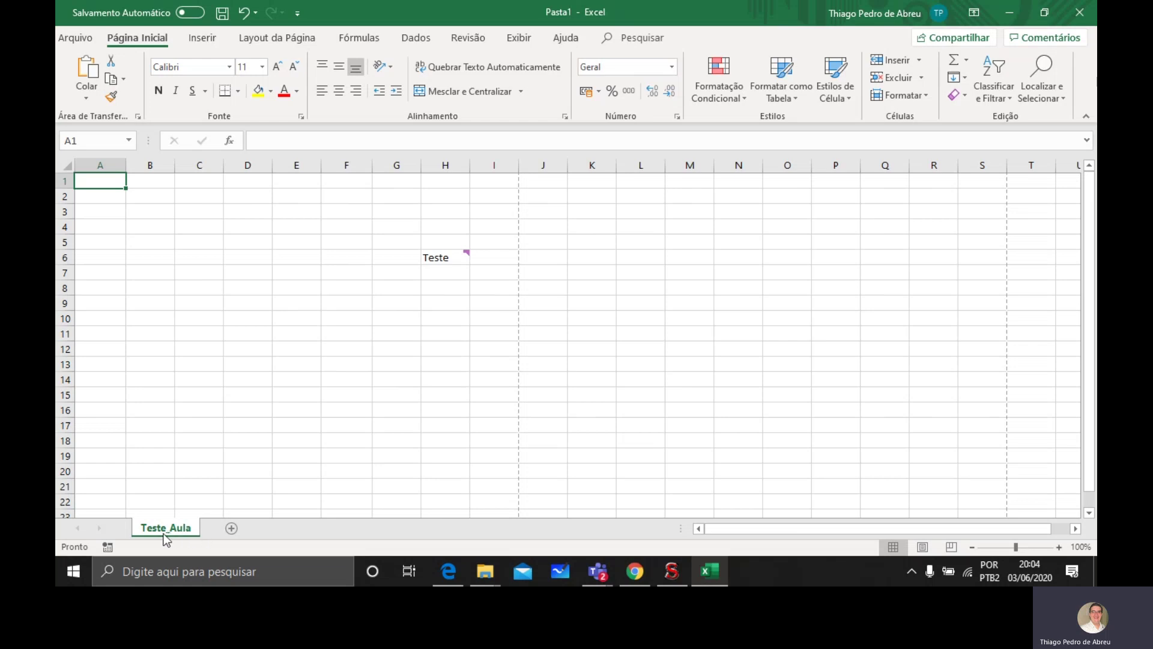
# Add a new sheet and name it "Teste2".
pyautogui.click(232, 529)
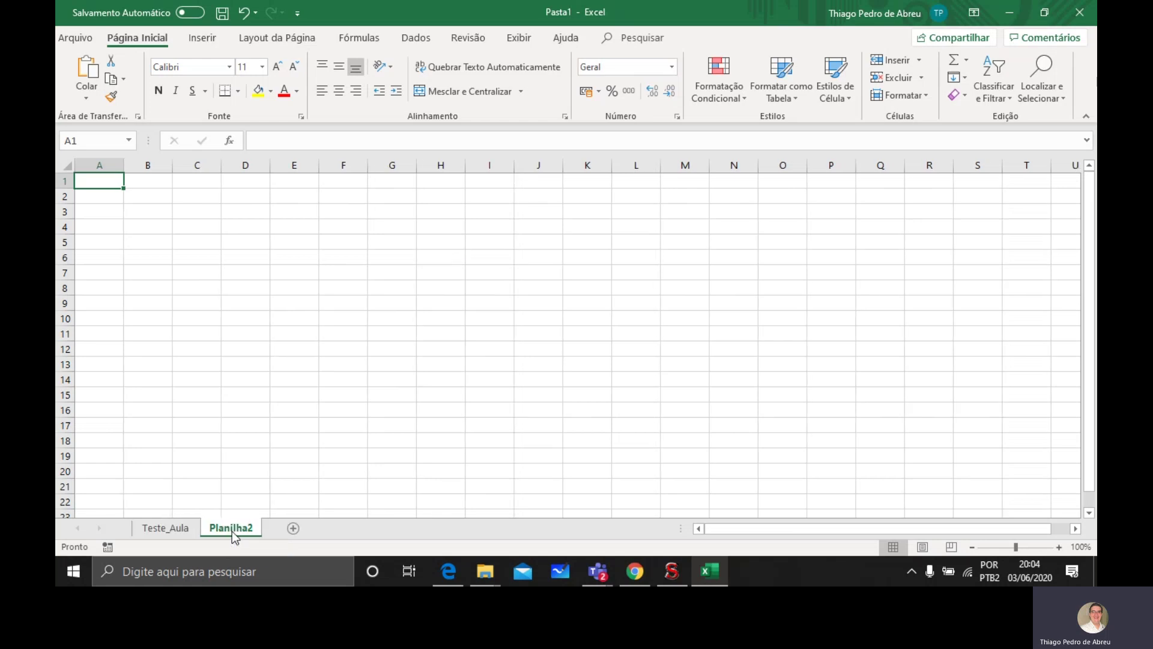
pyautogui.doubleClick(232, 528)
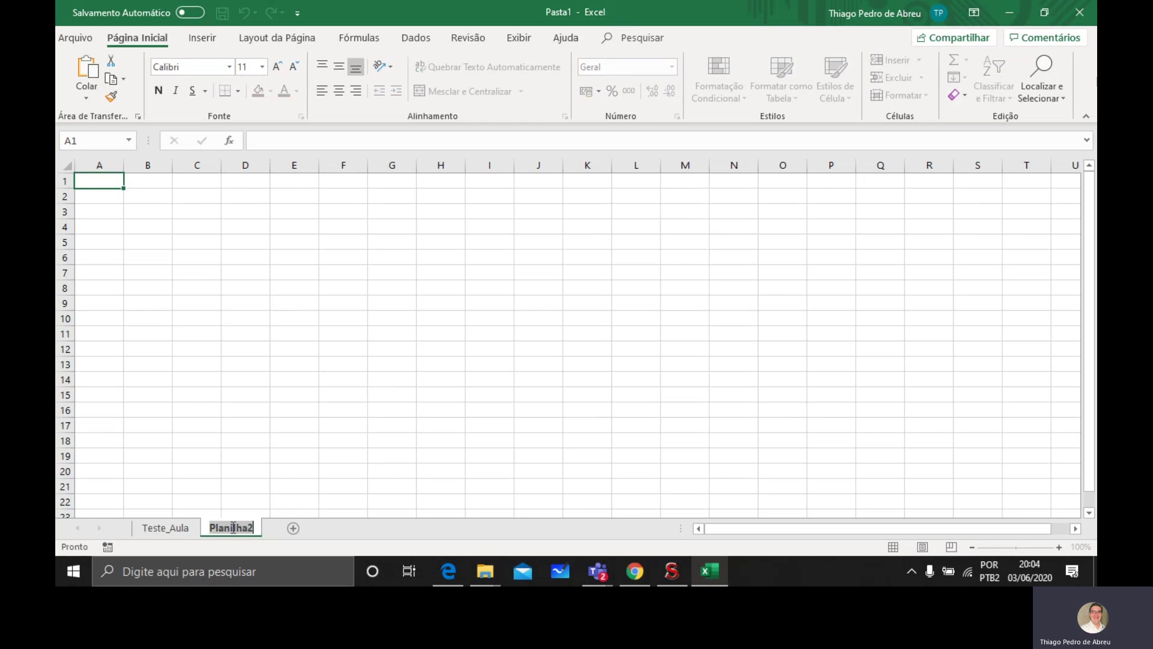
pyautogui.write('Teste2')
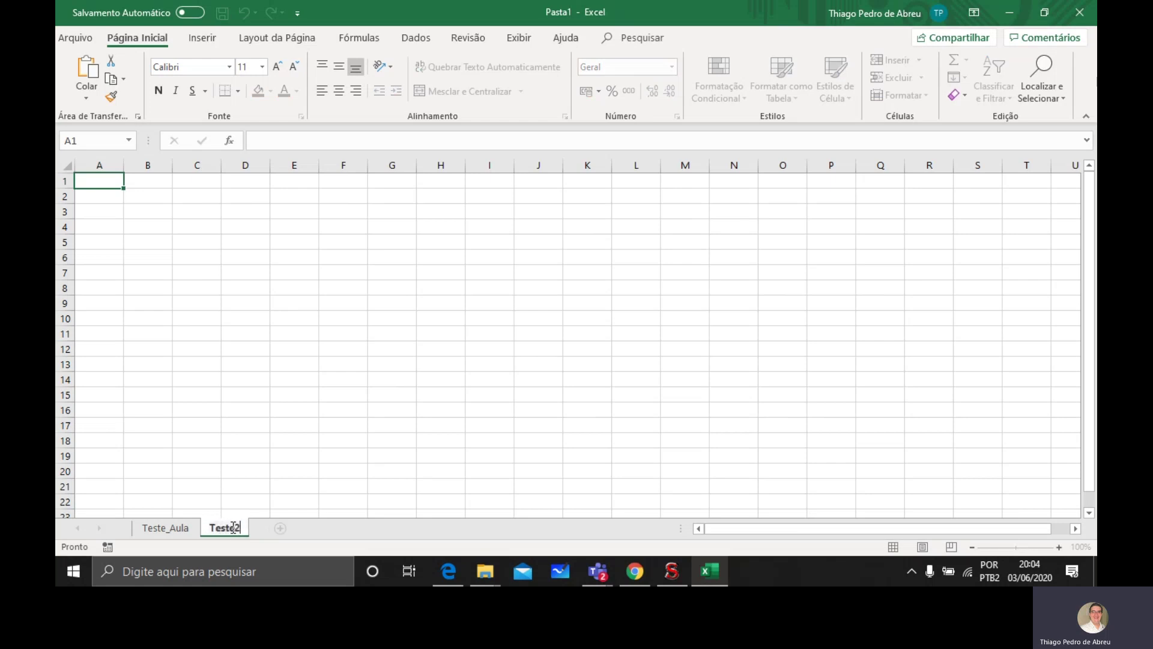
pyautogui.press('Return')
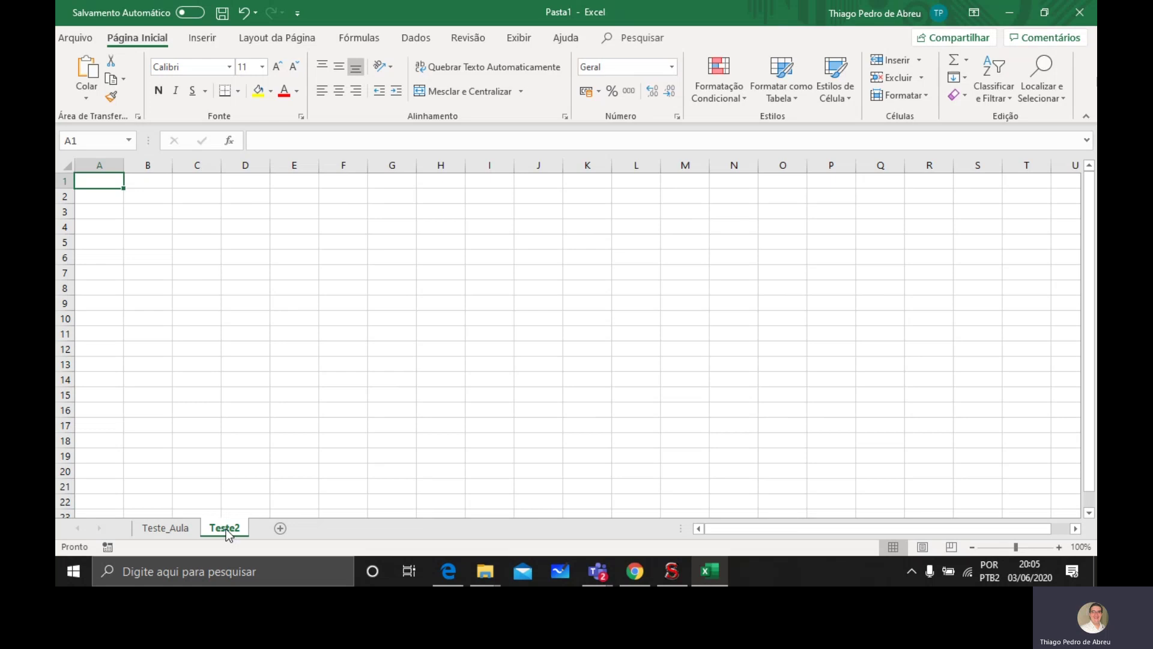
# View the Teste_Aula sheet, and return to Teste2 with its zoom increased to 120%.
pyautogui.click(167, 528)
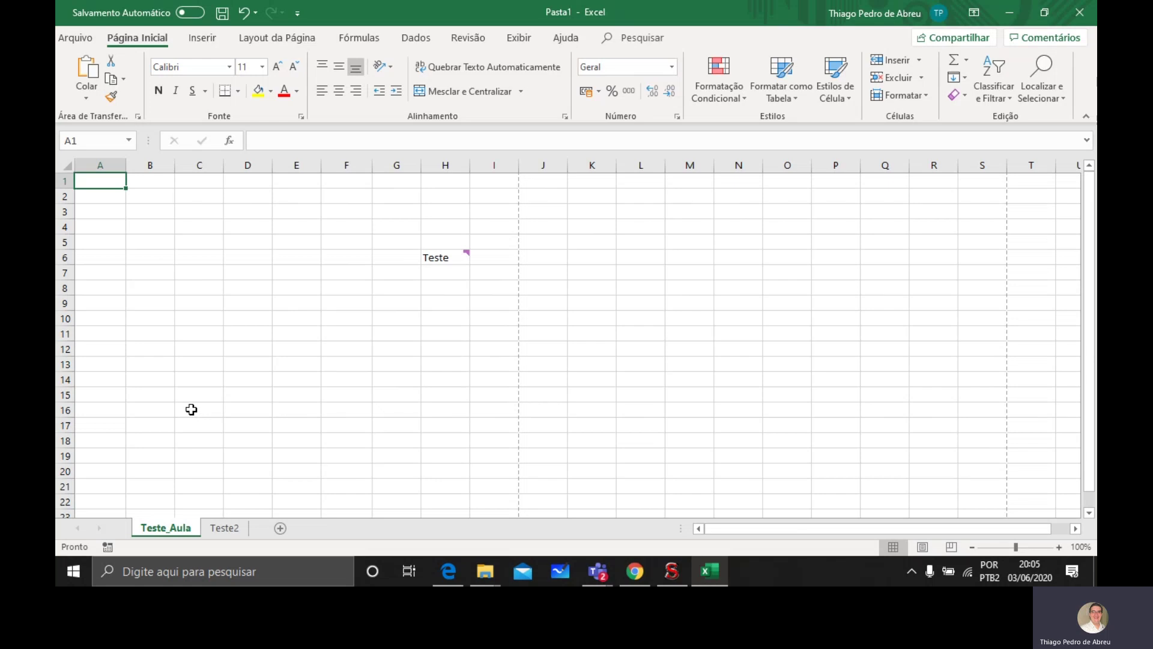
pyautogui.click(218, 527)
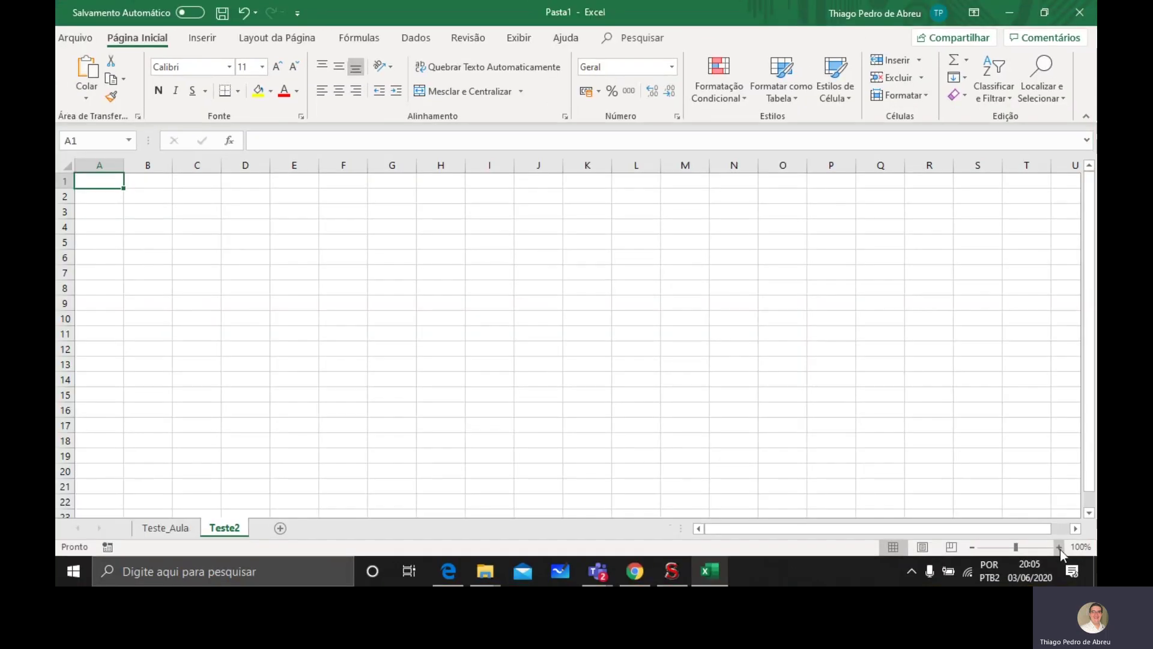
pyautogui.click(1020, 509)
pyautogui.click(1059, 547)
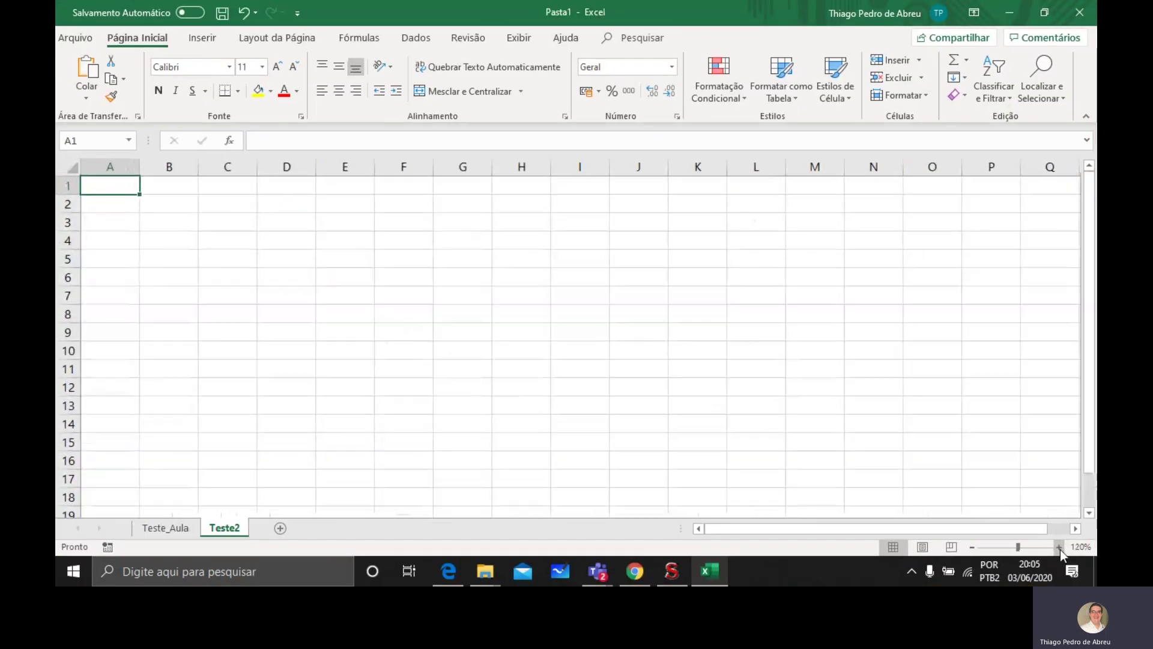
# Increase the zoom of the Teste2 sheet to at least 180%.
pyautogui.click(1060, 547)
pyautogui.click(1059, 547)
pyautogui.click(1059, 547)
pyautogui.click(1059, 547)
pyautogui.click(1059, 547)
pyautogui.click(1059, 548)
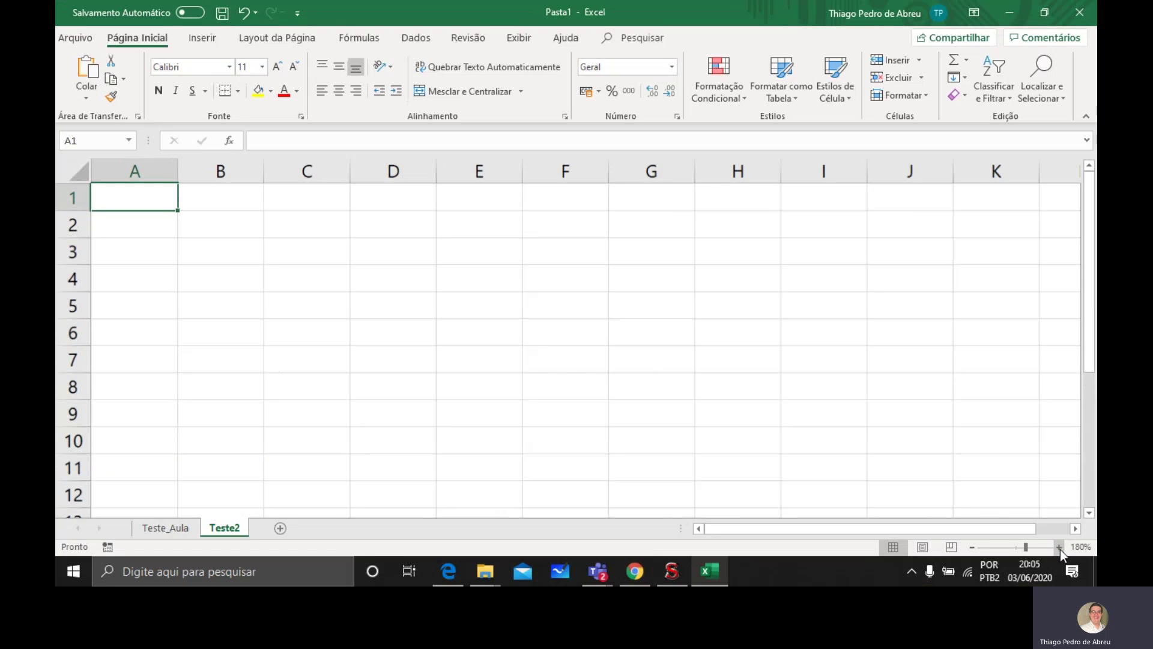
pyautogui.click(1060, 548)
pyautogui.click(1059, 547)
# Reduce the zoom of the Teste2 sheet to 100%.
pyautogui.click(973, 547)
pyautogui.click(973, 547)
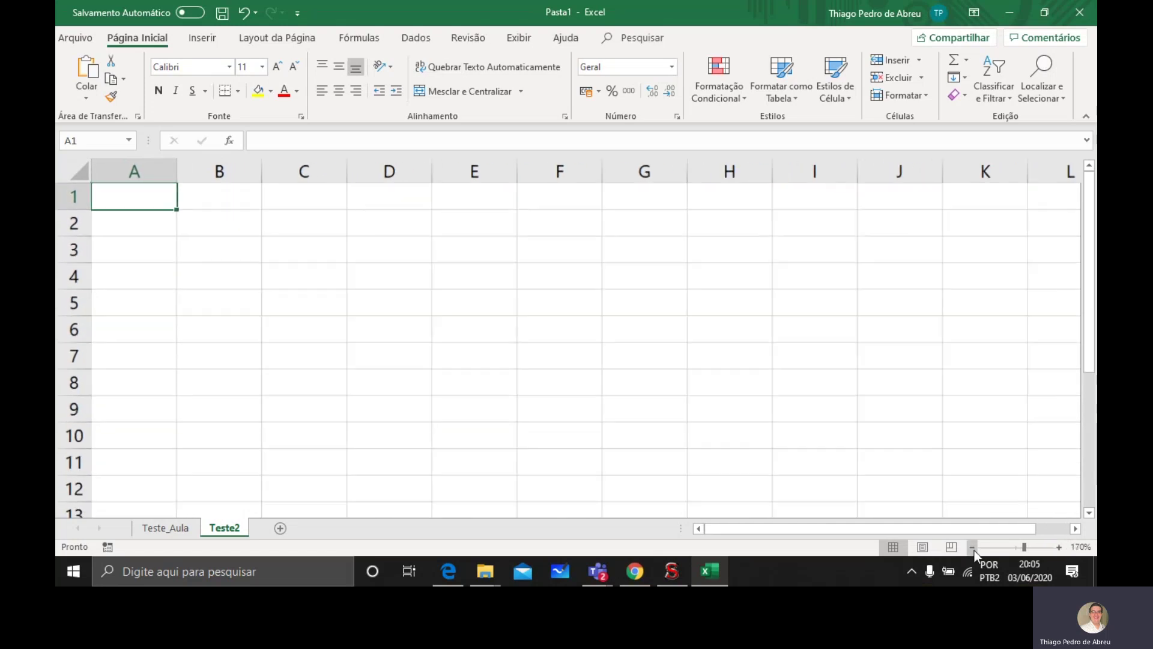
pyautogui.click(974, 547)
pyautogui.click(973, 547)
pyautogui.click(974, 547)
pyautogui.click(973, 547)
pyautogui.click(973, 547)
pyautogui.click(973, 547)
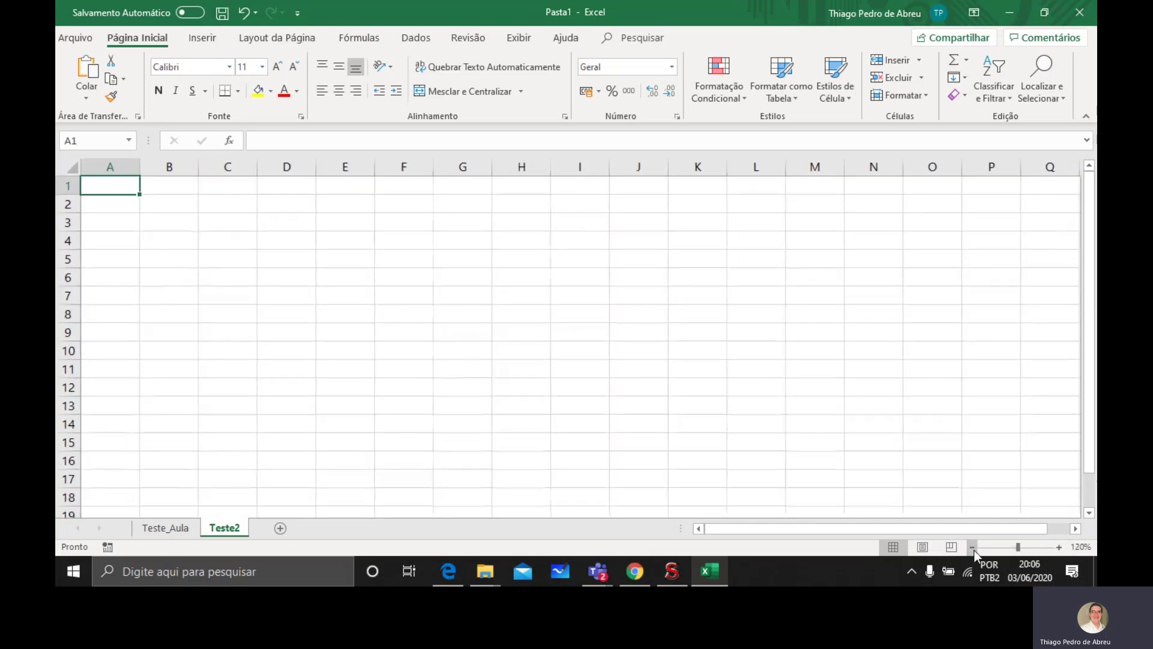
pyautogui.click(974, 547)
pyautogui.click(973, 547)
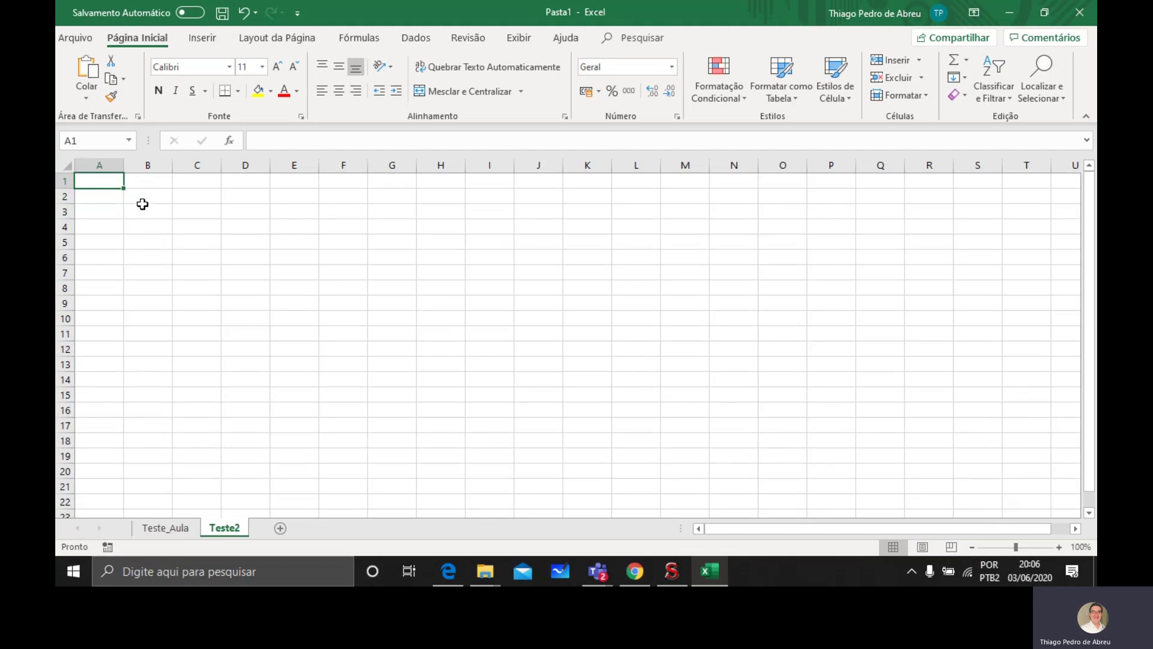
# Select cell A2 and then I8, and view the available fonts and font sizes without changing them.
pyautogui.click(97, 198)
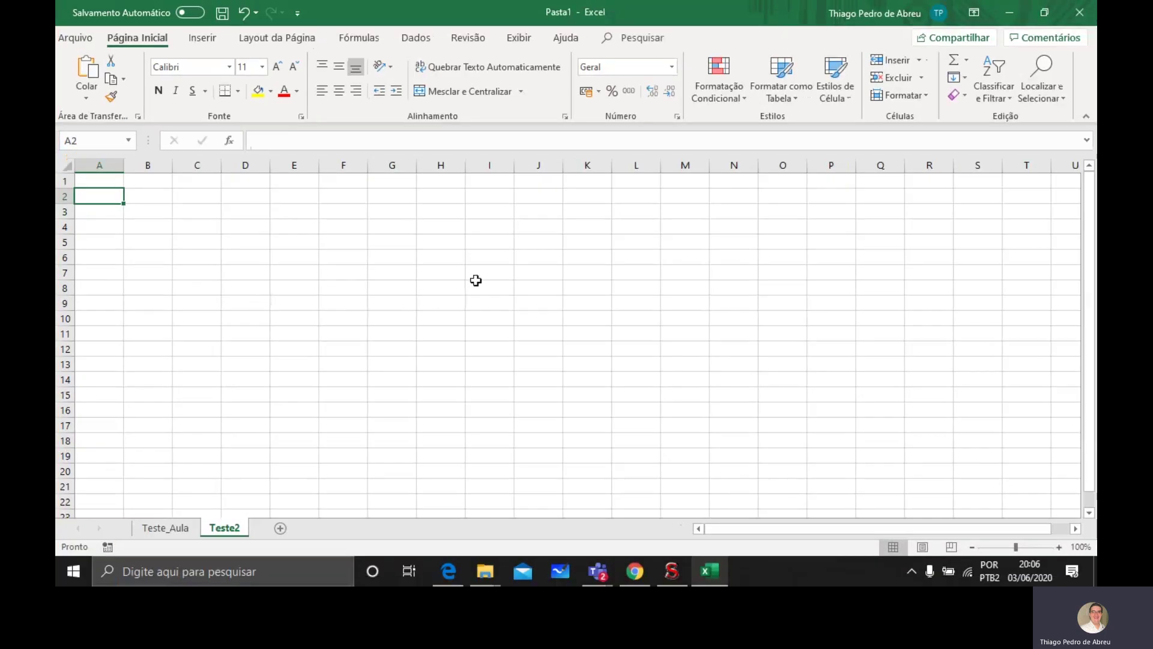
pyautogui.click(476, 282)
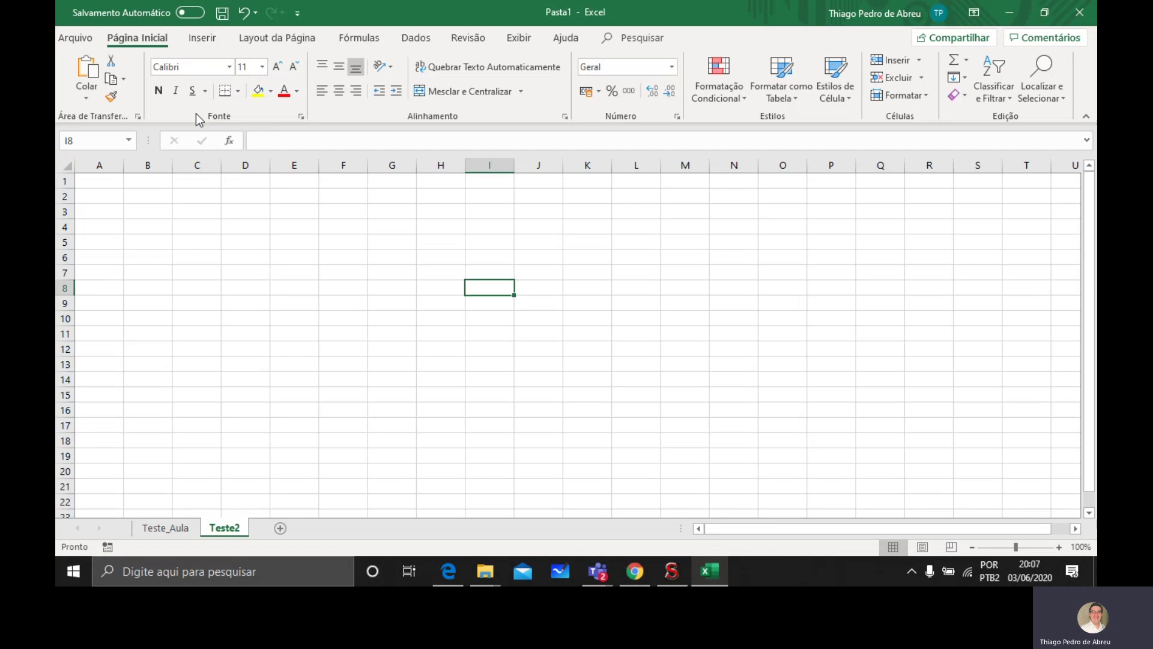
pyautogui.click(229, 69)
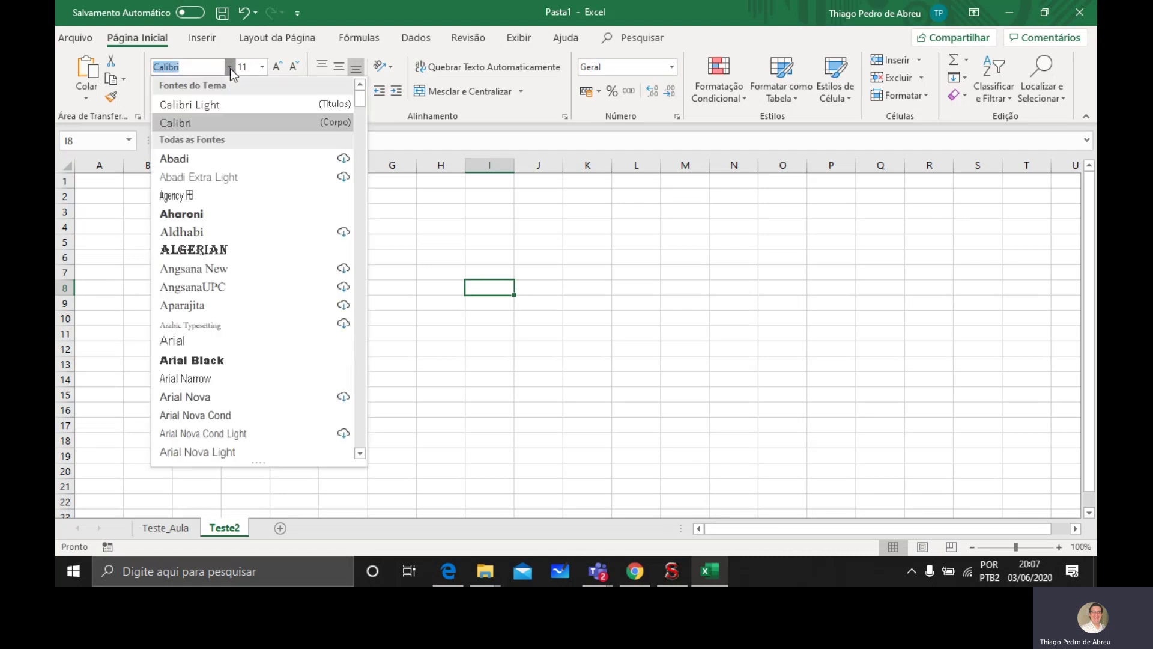
pyautogui.click(262, 66)
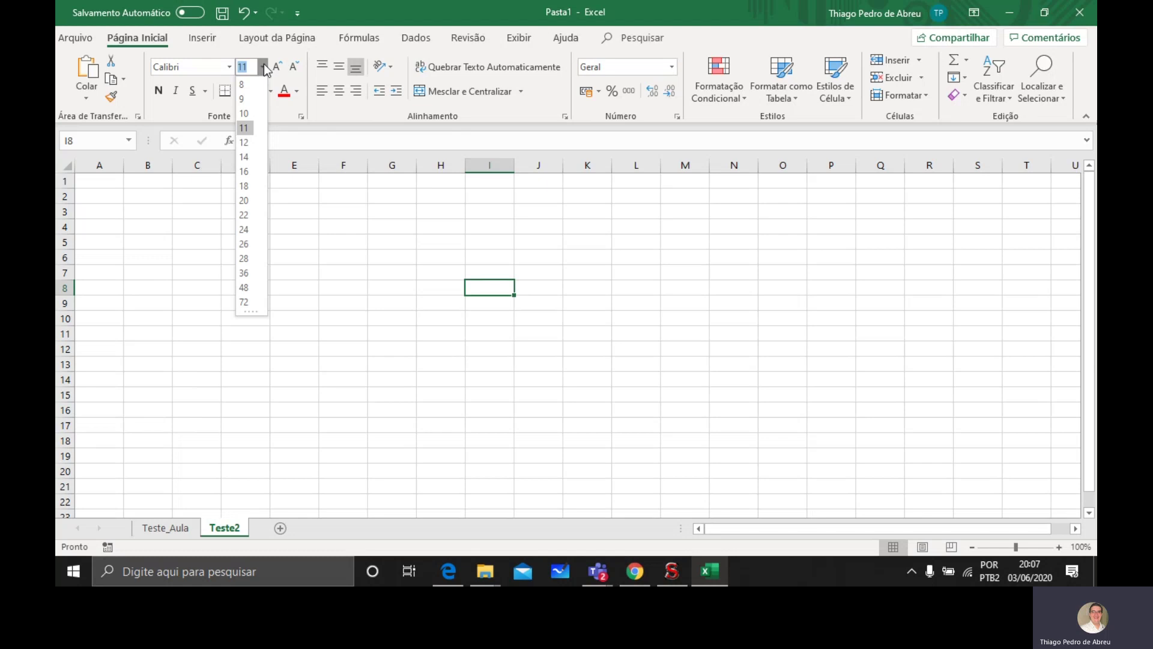
pyautogui.click(311, 217)
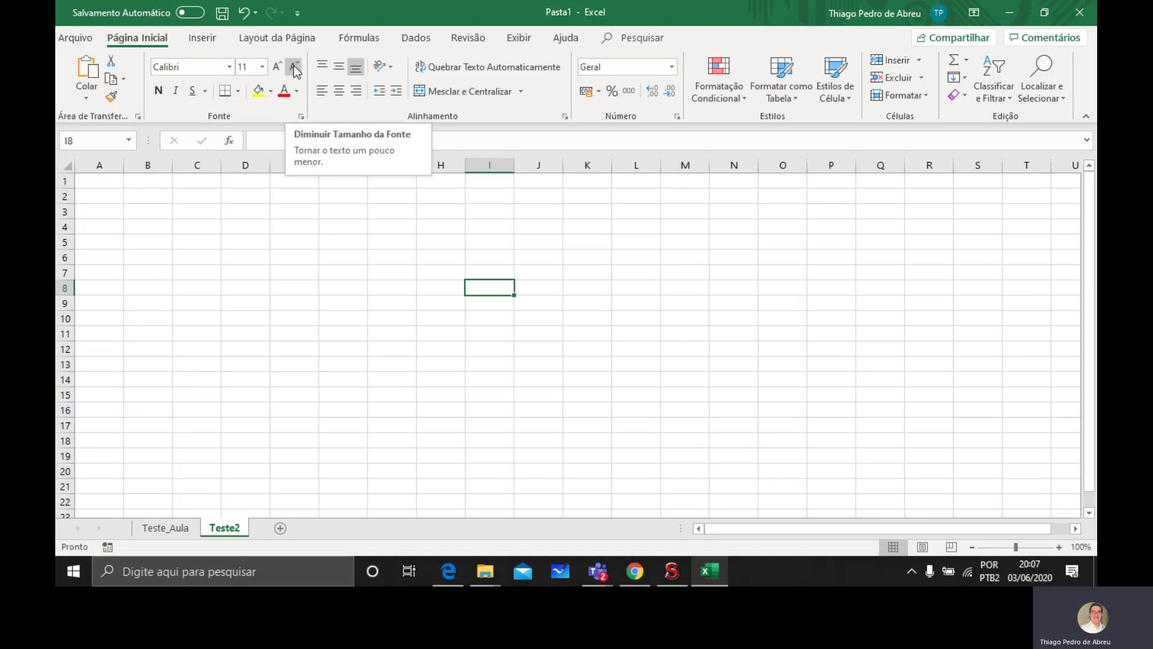
# Enter "Teste_Aula" in cell B1 of the Teste2 sheet.
pyautogui.click(143, 184)
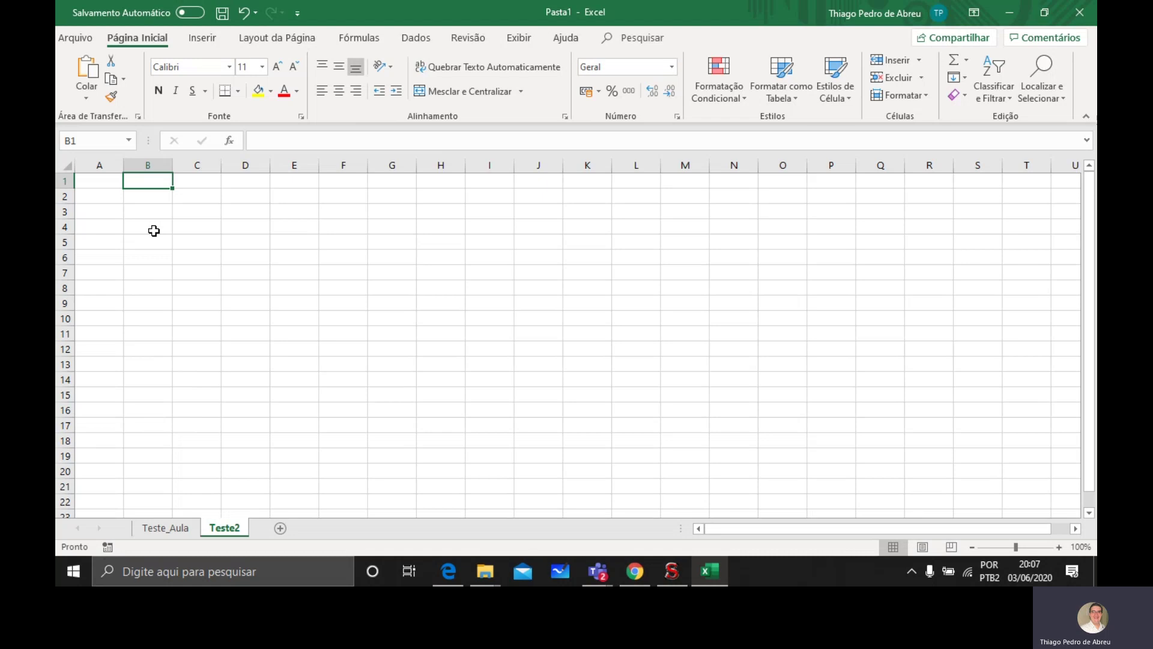
pyautogui.write('Teste')
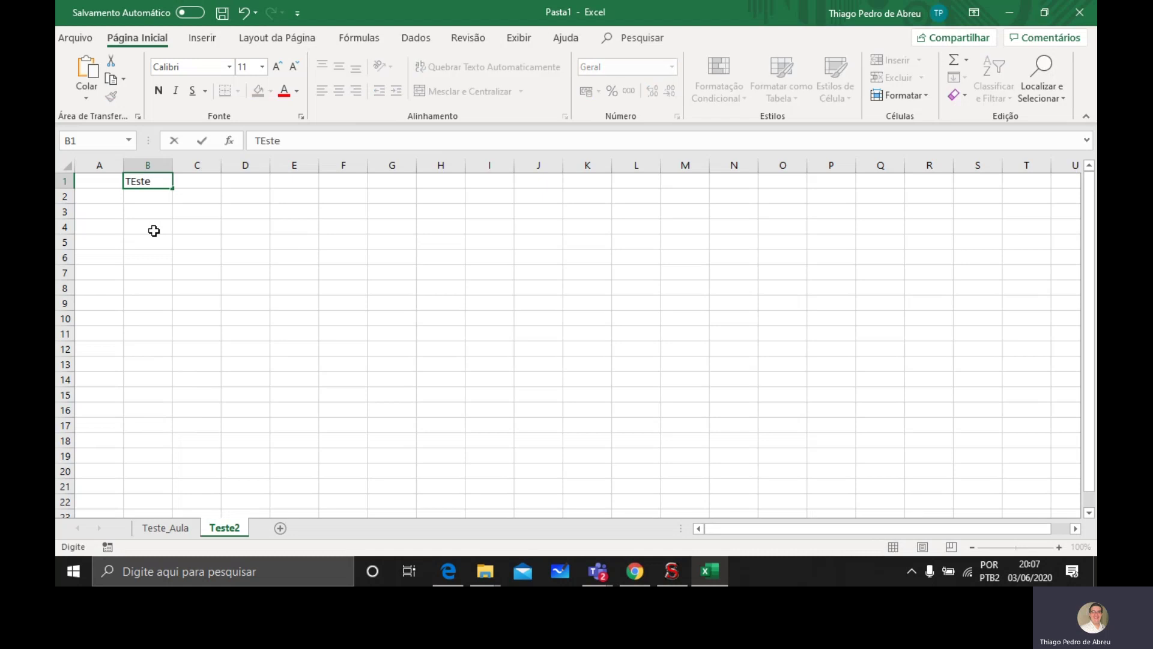
pyautogui.press('BackSpace')
pyautogui.press('BackSpace')
pyautogui.press('BackSpace')
pyautogui.press('BackSpace')
pyautogui.write('este_Aula')
pyautogui.press('BackSpace')
pyautogui.press('BackSpace')
pyautogui.write('la')
pyautogui.press('Return')
pyautogui.click(154, 230)
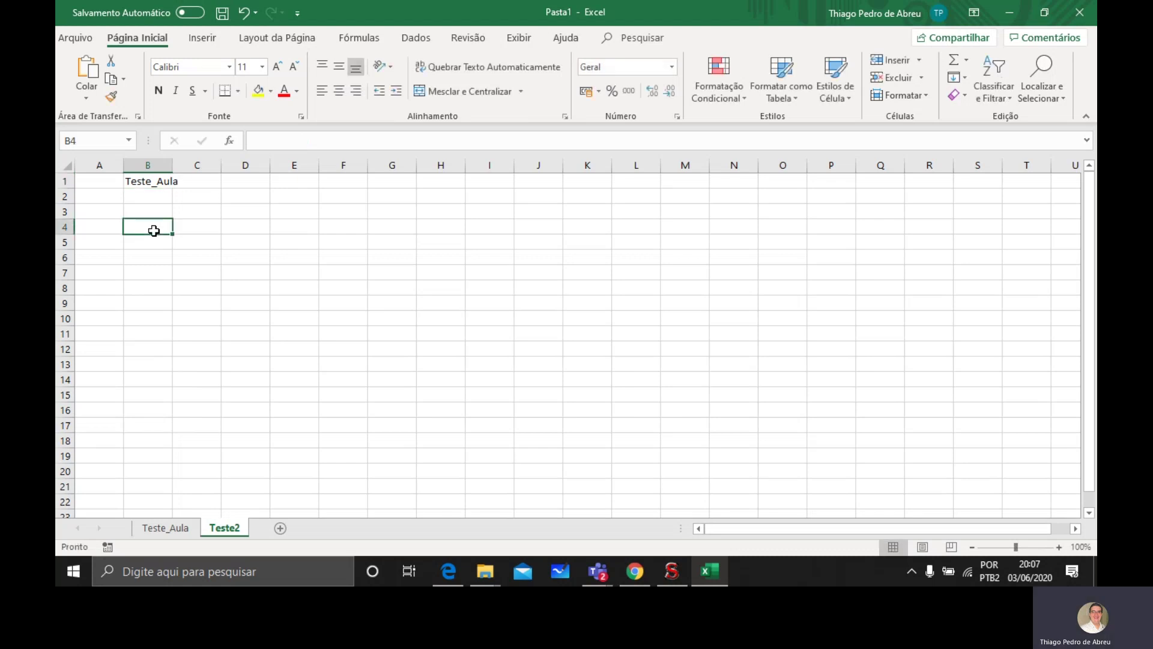
# Examine how the content of cell B1 is shown in the formula bar, without changing it.
pyautogui.click(153, 180)
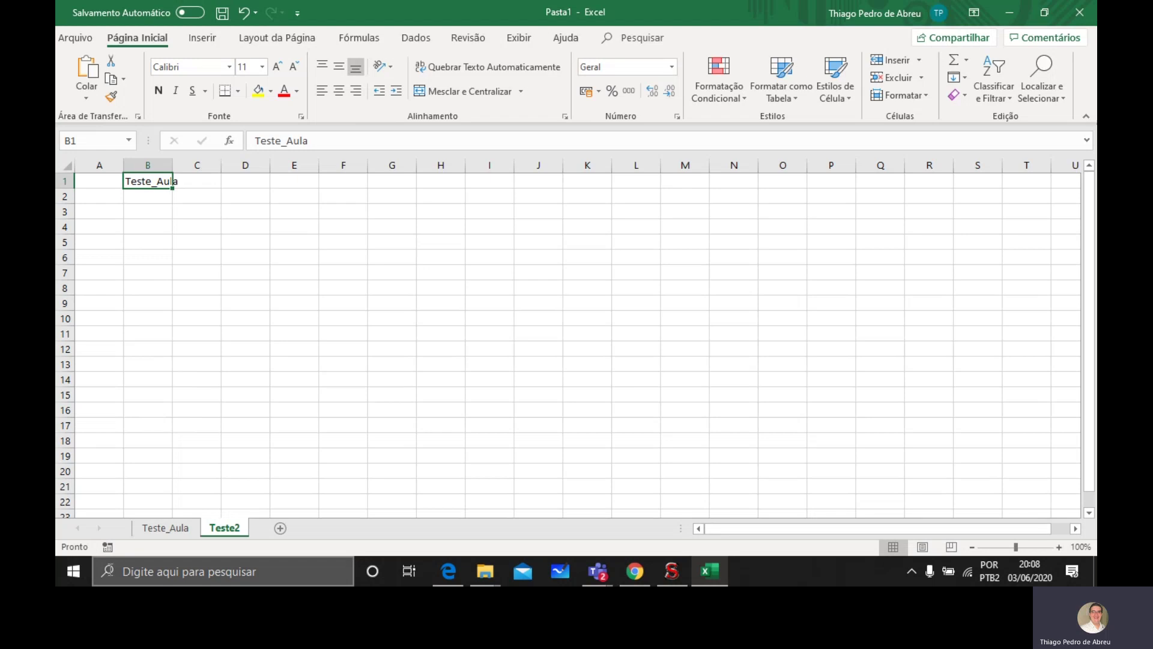
pyautogui.click(319, 140)
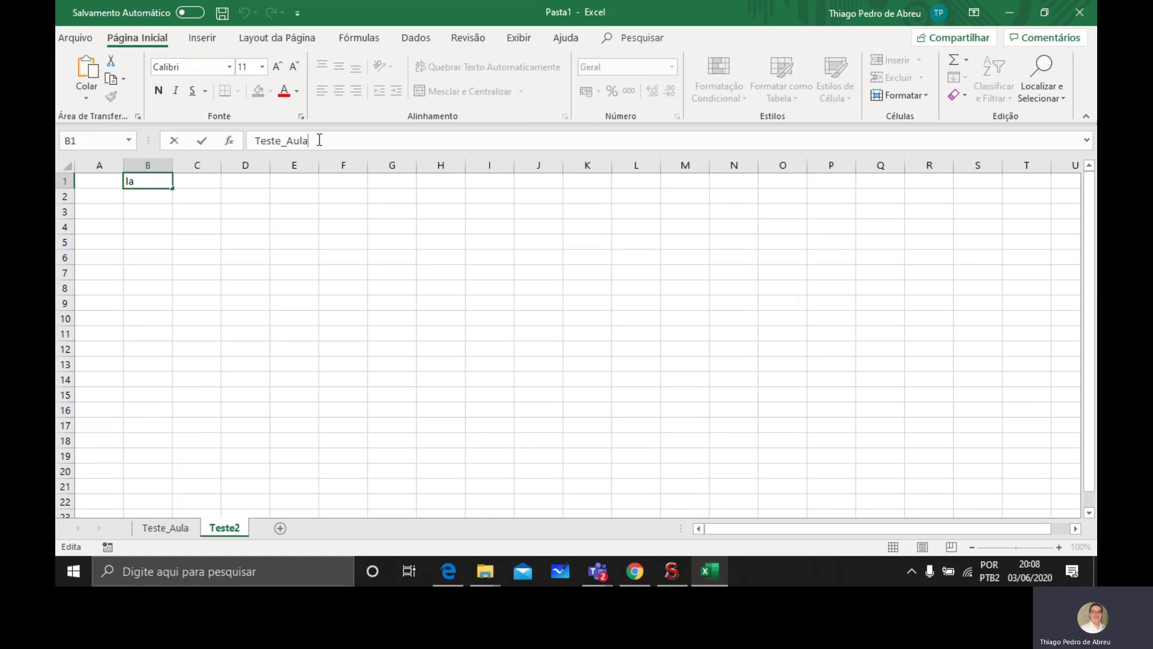
pyautogui.click(267, 253)
pyautogui.click(155, 183)
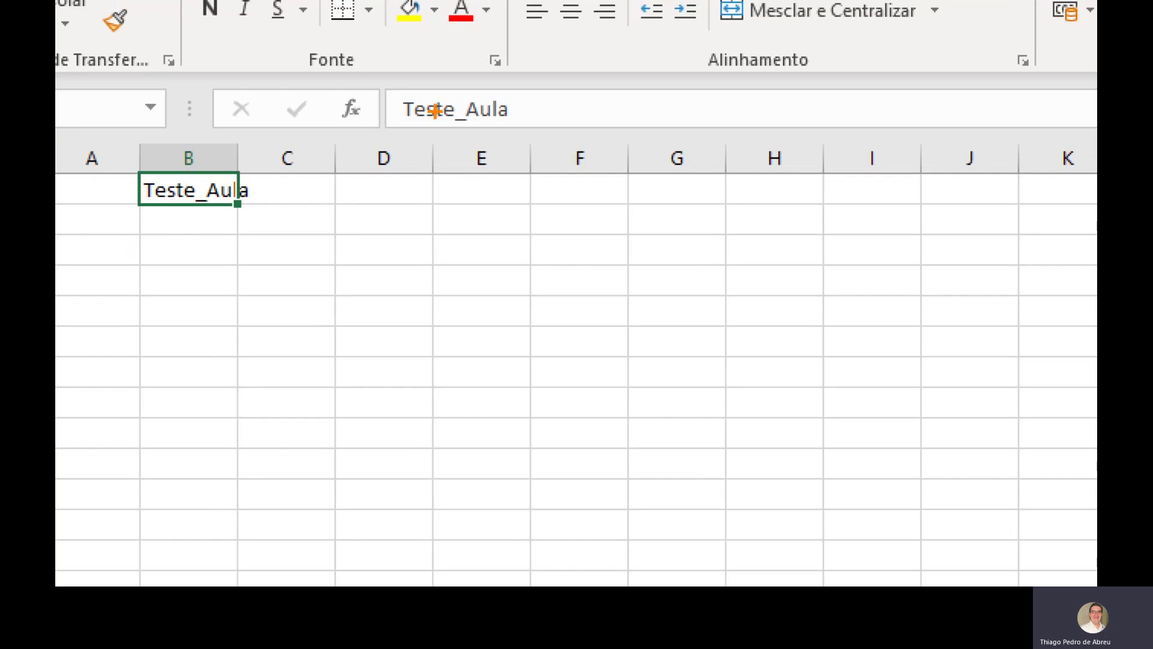
pyautogui.moveTo(406, 123); pyautogui.dragTo(513, 119)
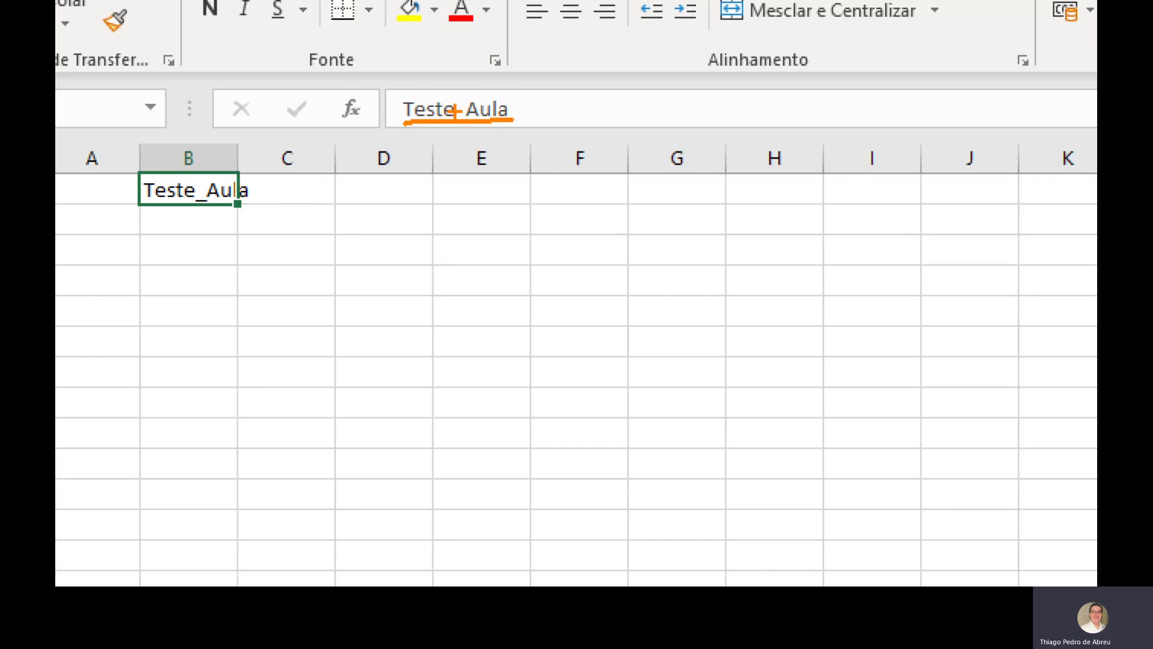
pyautogui.press('Escape')
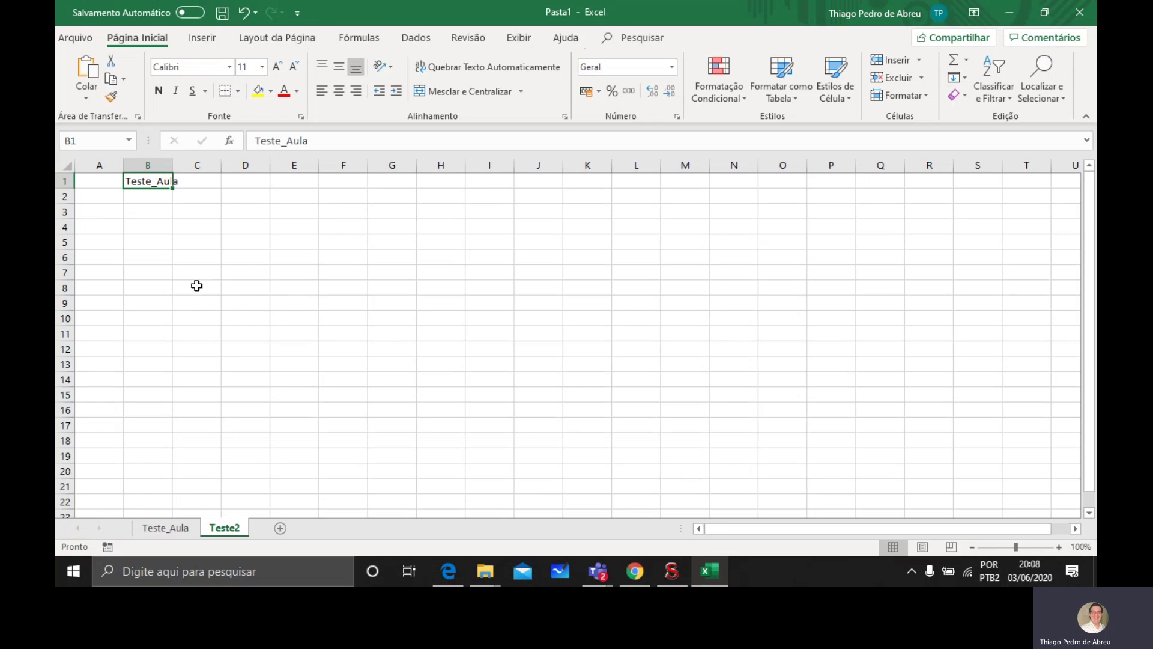
# Enter the column headings "Nome" in cell B4 and "Idade" in cell C4.
pyautogui.click(153, 228)
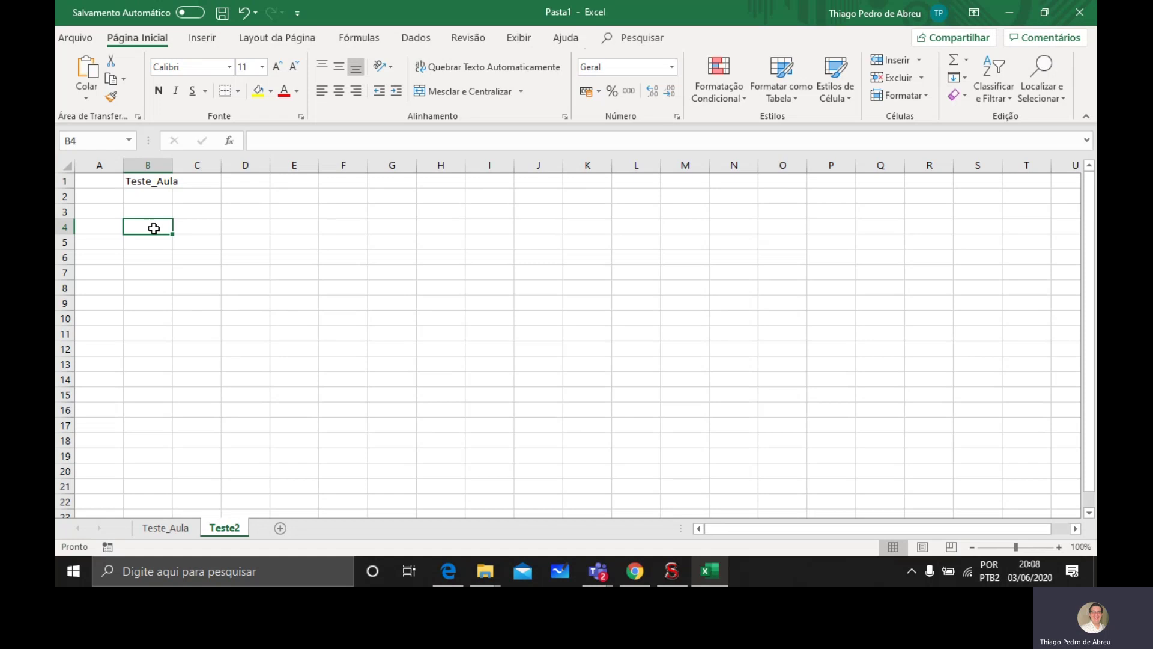
pyautogui.write('Nome')
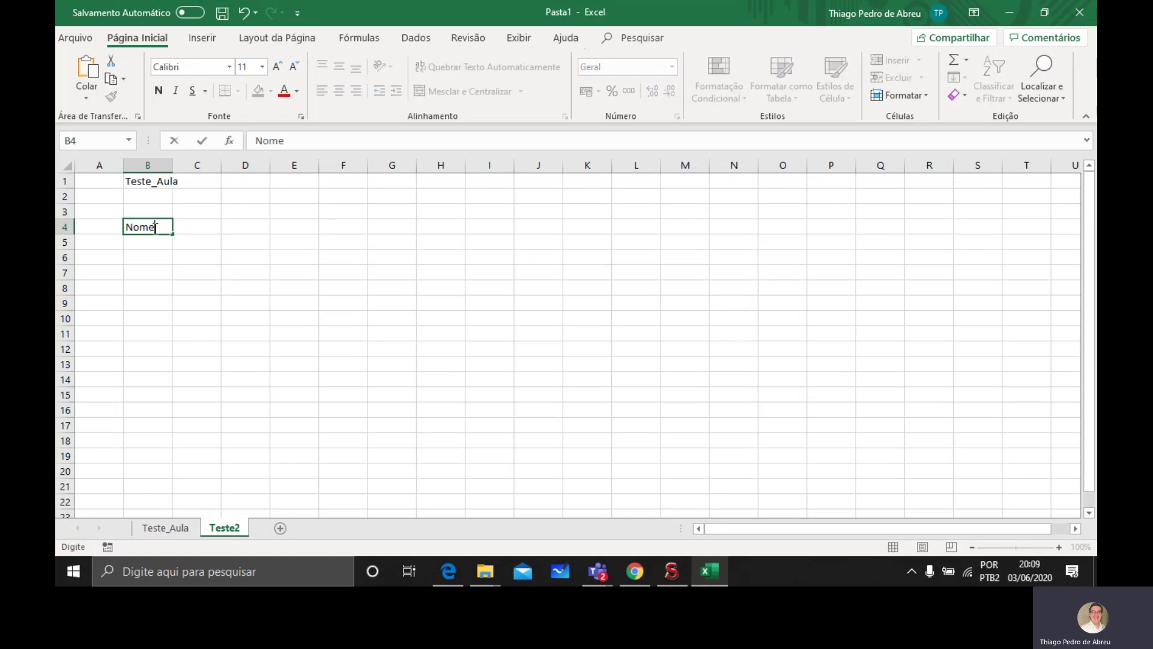
pyautogui.press('Tab')
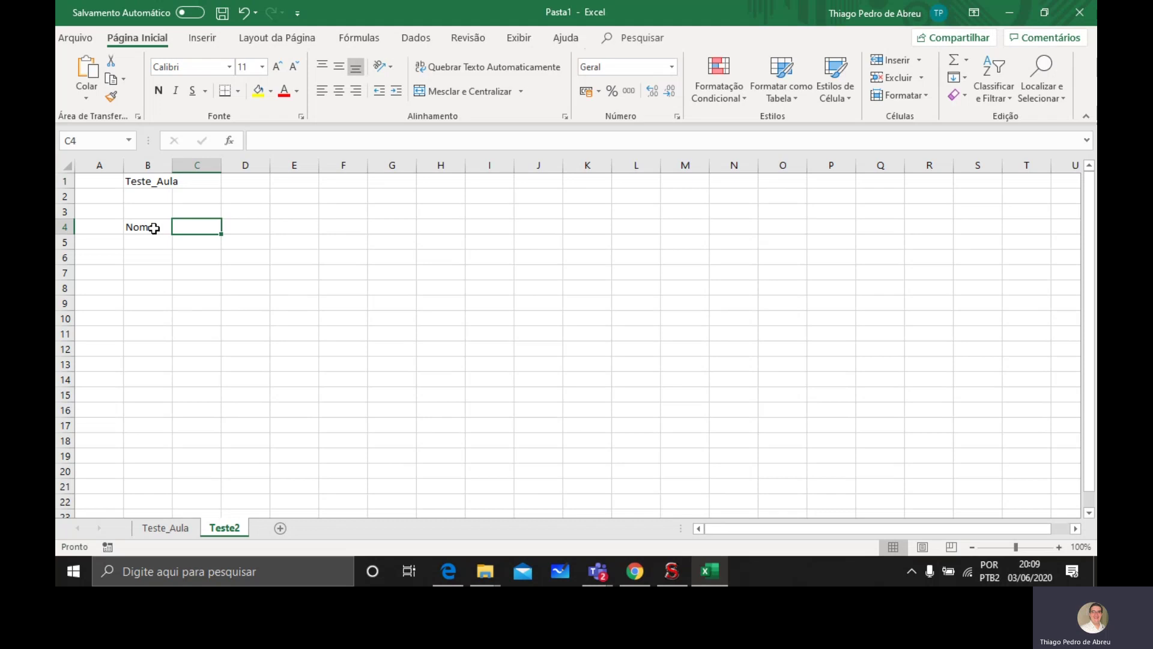
pyautogui.write('Idade')
pyautogui.press('Return')
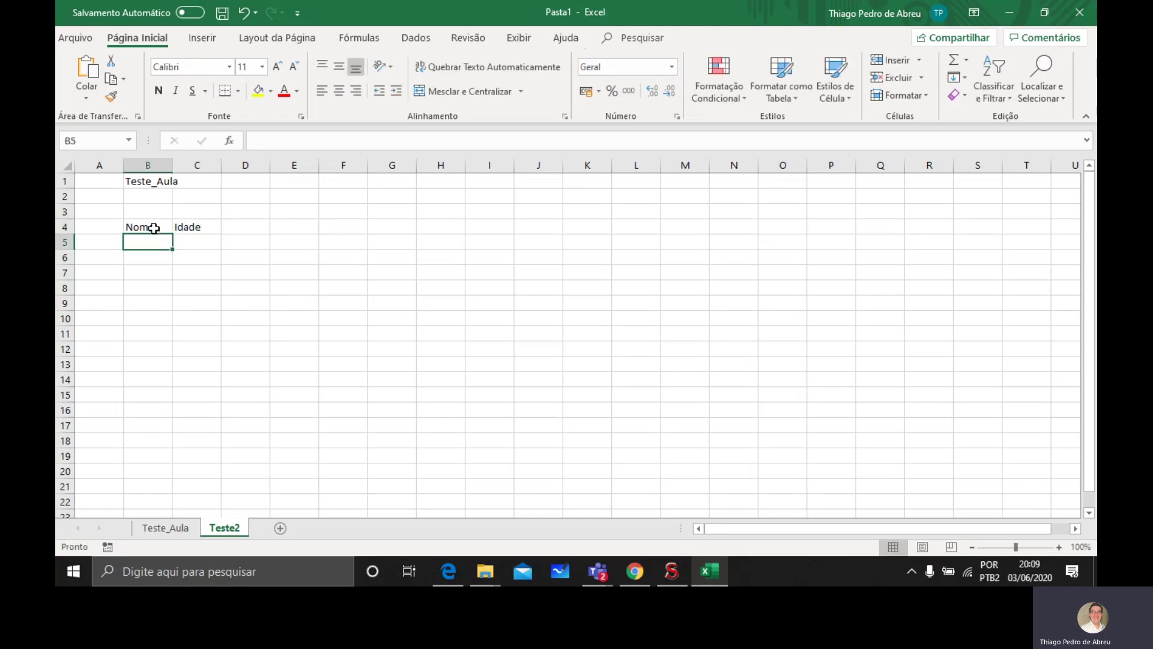
# Fill cells B5 to B8 under the Nome heading with four people's first names.
pyautogui.write('Ana')
pyautogui.press('Return')
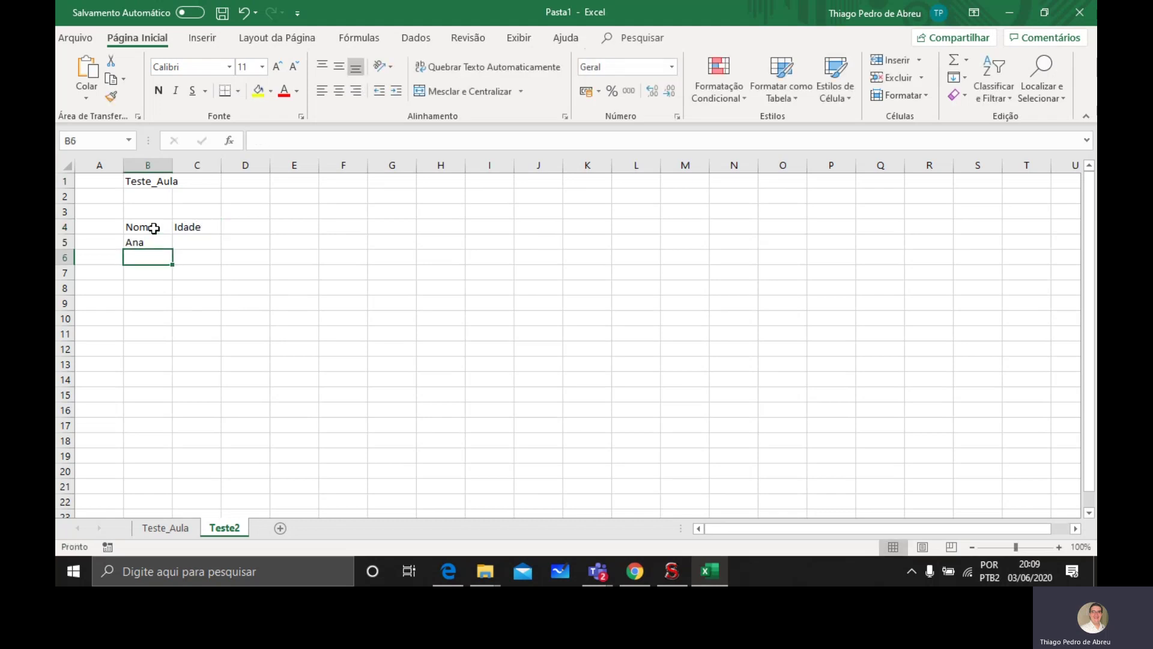
pyautogui.write('Zeca')
pyautogui.press('Return')
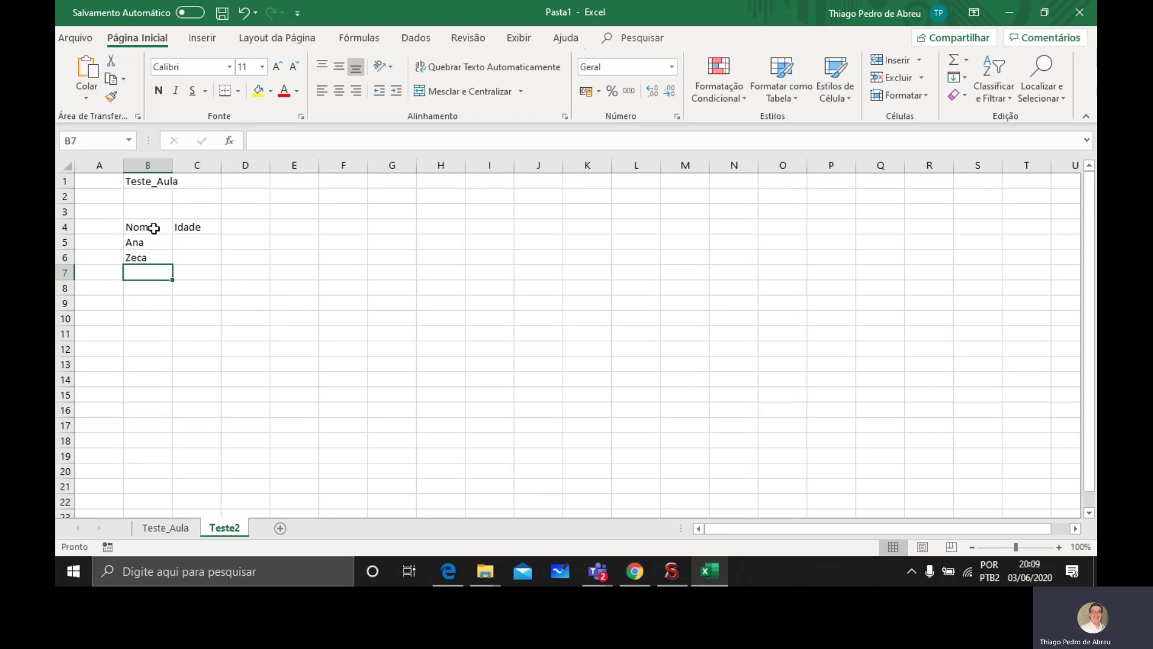
pyautogui.write('Júlio')
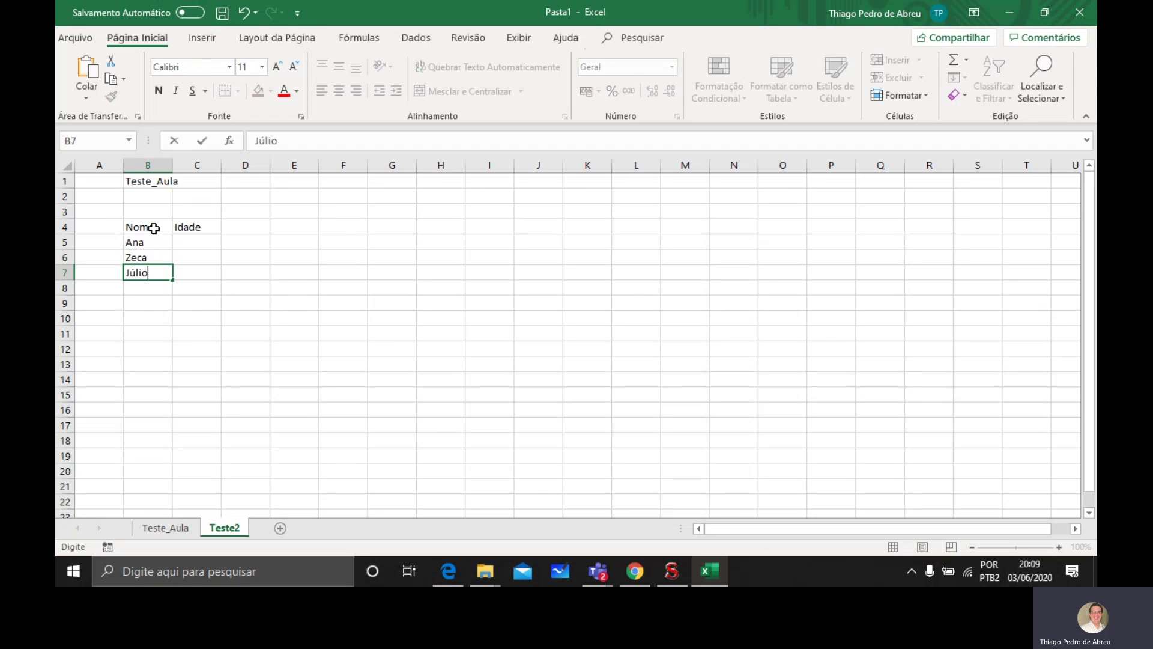
pyautogui.press('Return')
pyautogui.write('Felipe')
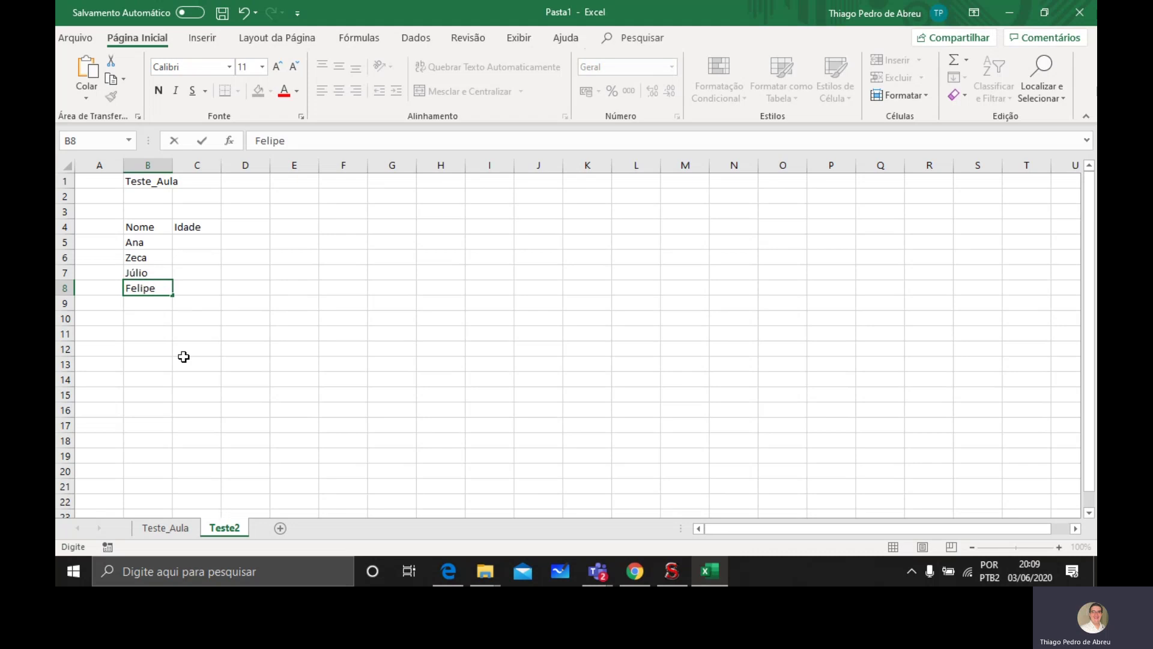
pyautogui.click(187, 391)
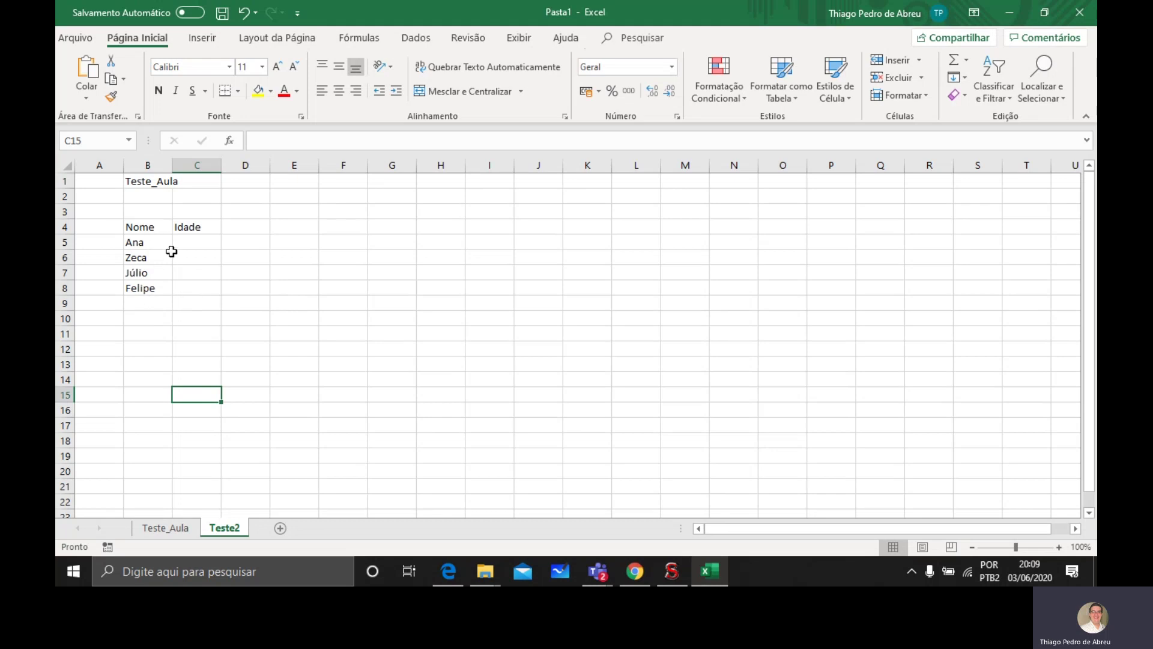
# Apply all borders (Todas as Bordas) to the table range B4:C8.
pyautogui.moveTo(158, 230); pyautogui.dragTo(195, 290)
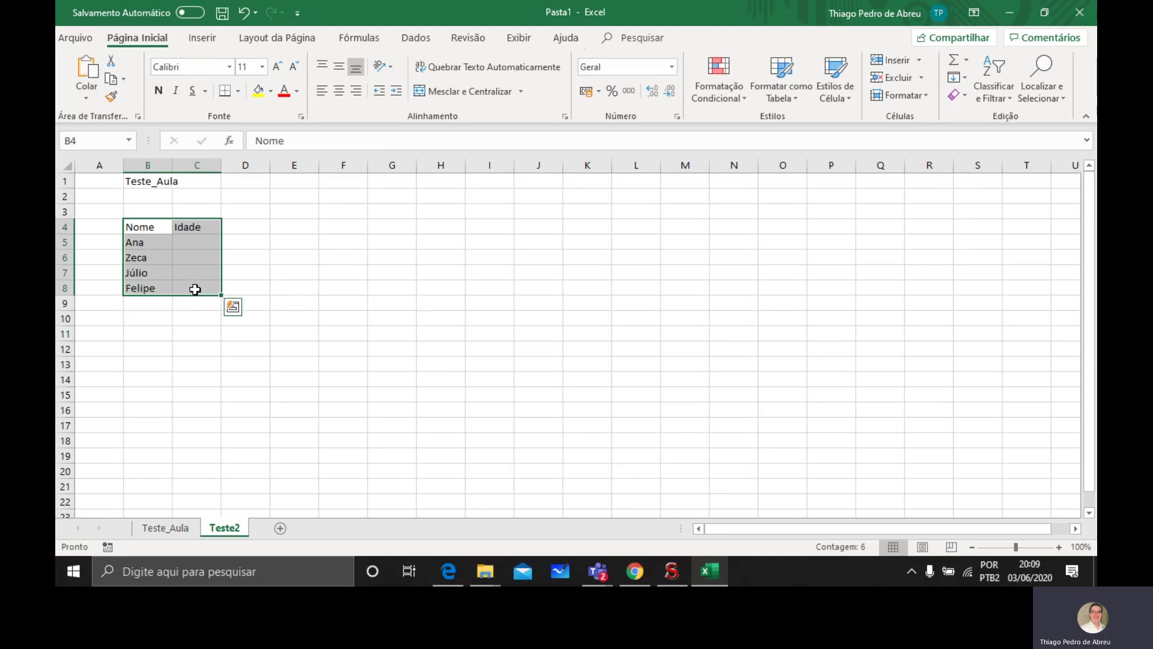
pyautogui.click(238, 91)
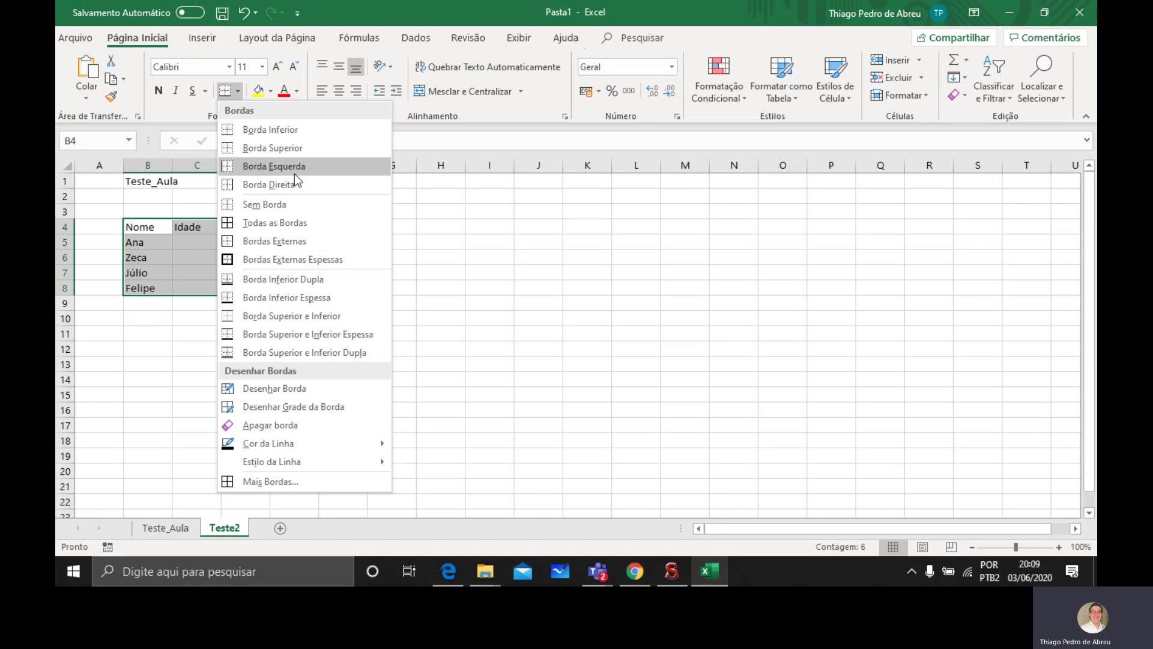
pyautogui.click(284, 225)
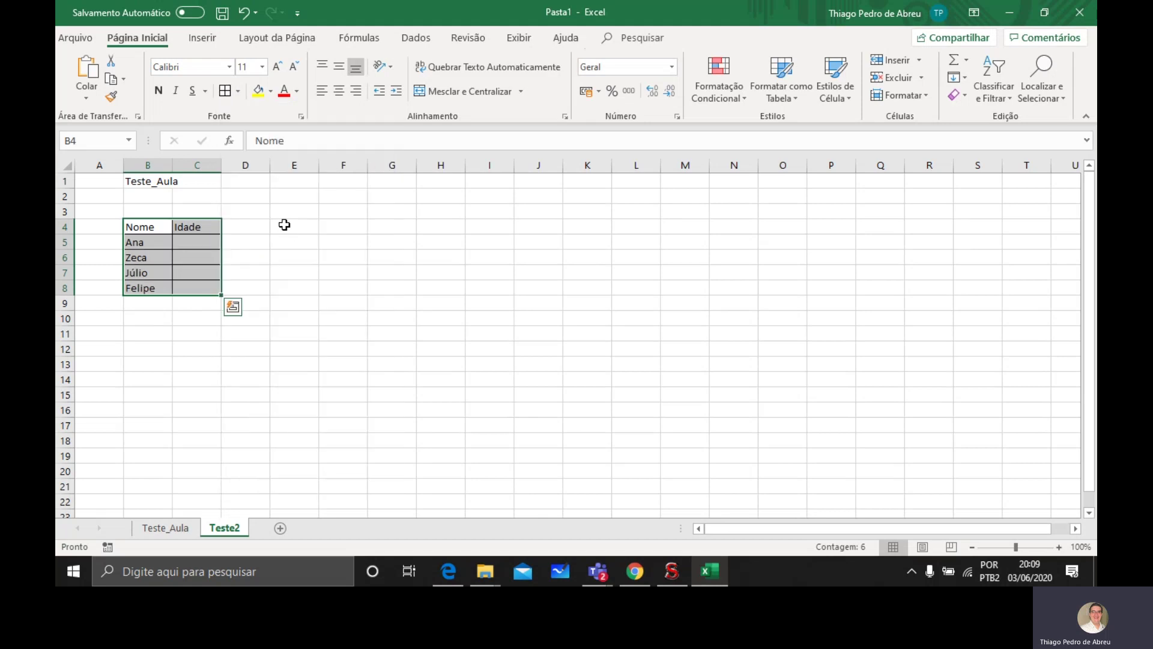
pyautogui.click(180, 332)
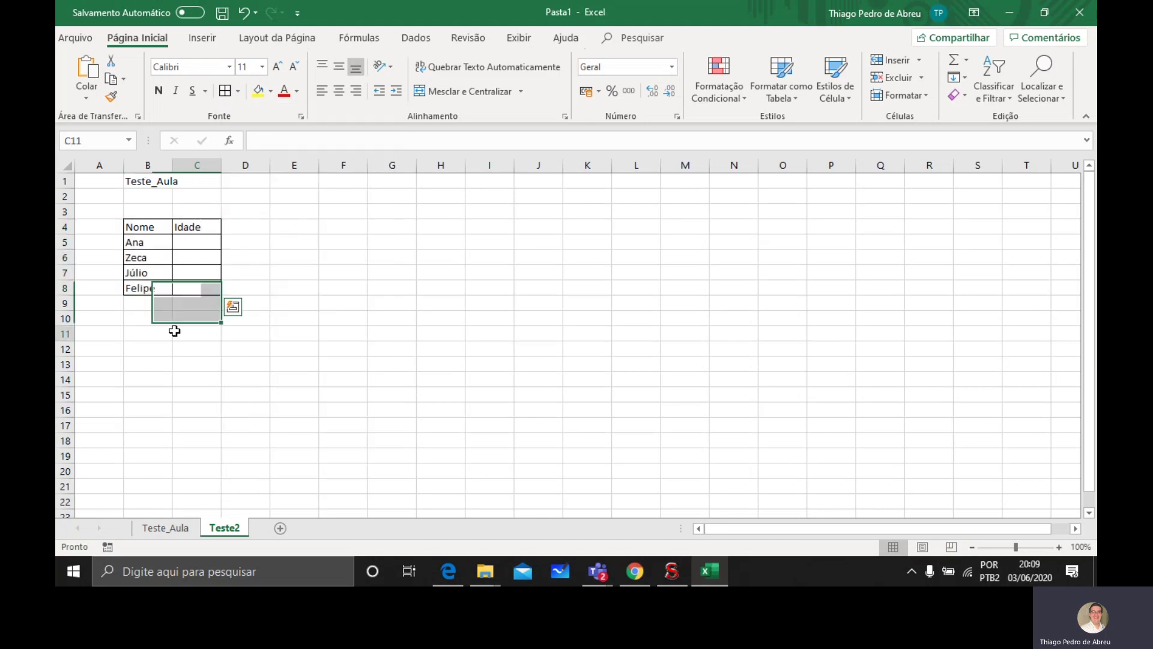
# Add thick outside borders (Bordas Externas Espessas) around the table range B4:C8.
pyautogui.click(149, 224)
pyautogui.moveTo(150, 225); pyautogui.dragTo(185, 286)
pyautogui.click(239, 91)
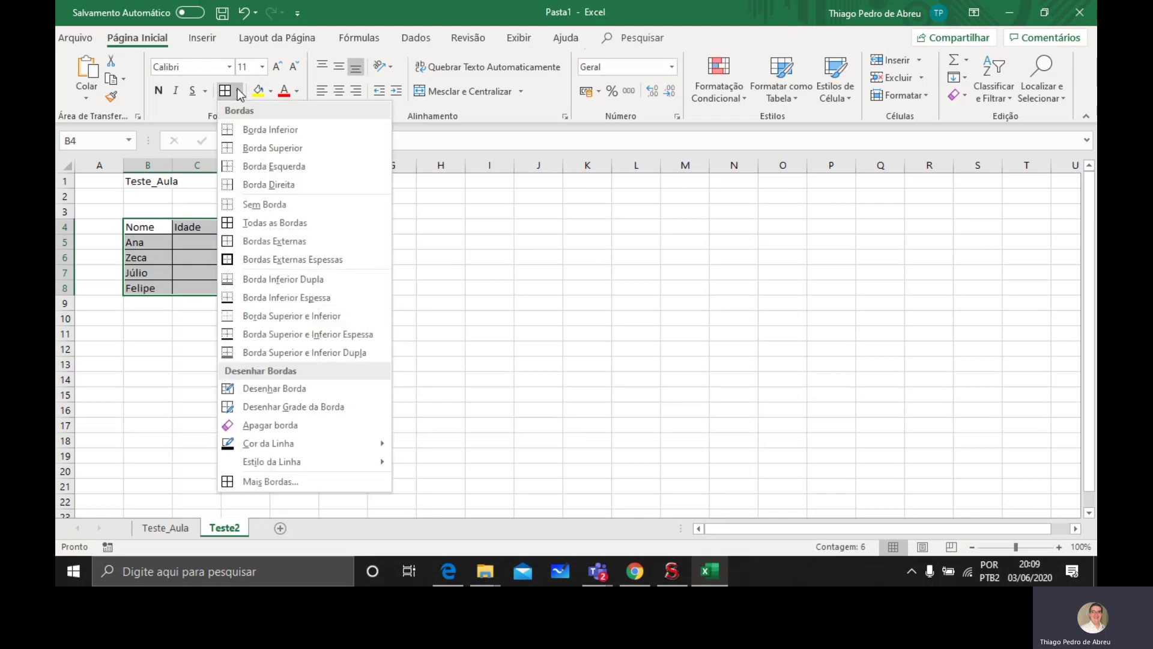
pyautogui.click(275, 258)
pyautogui.click(204, 316)
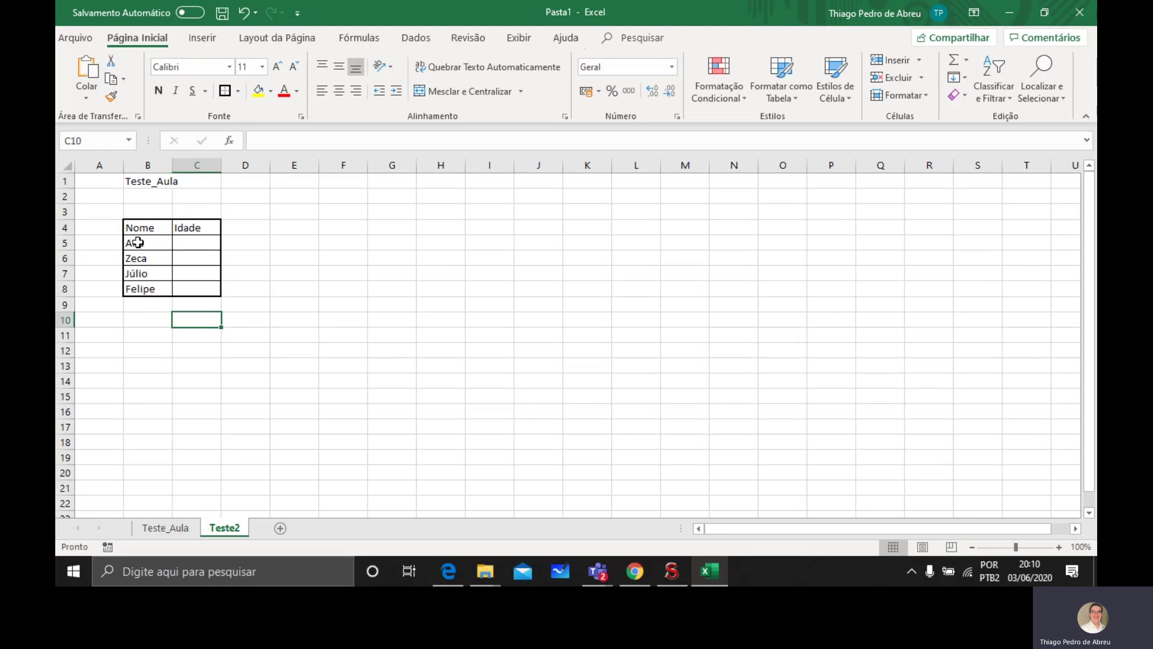
# Check the print preview of the Teste2 sheet with its bordered table.
pyautogui.click(72, 40)
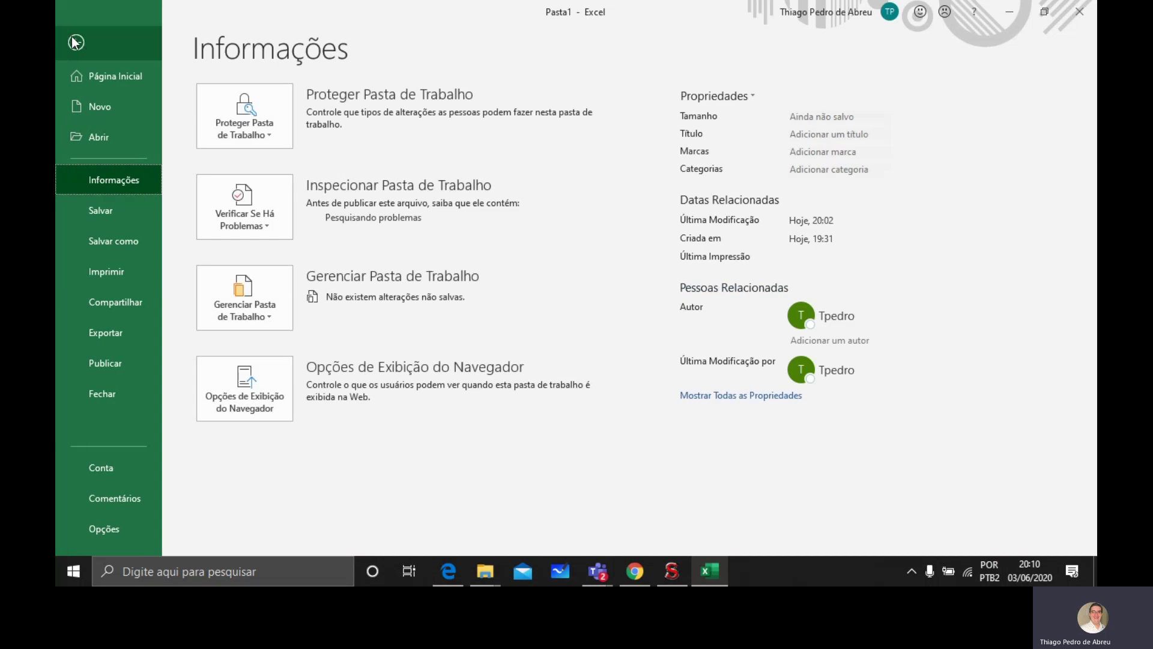
pyautogui.click(100, 273)
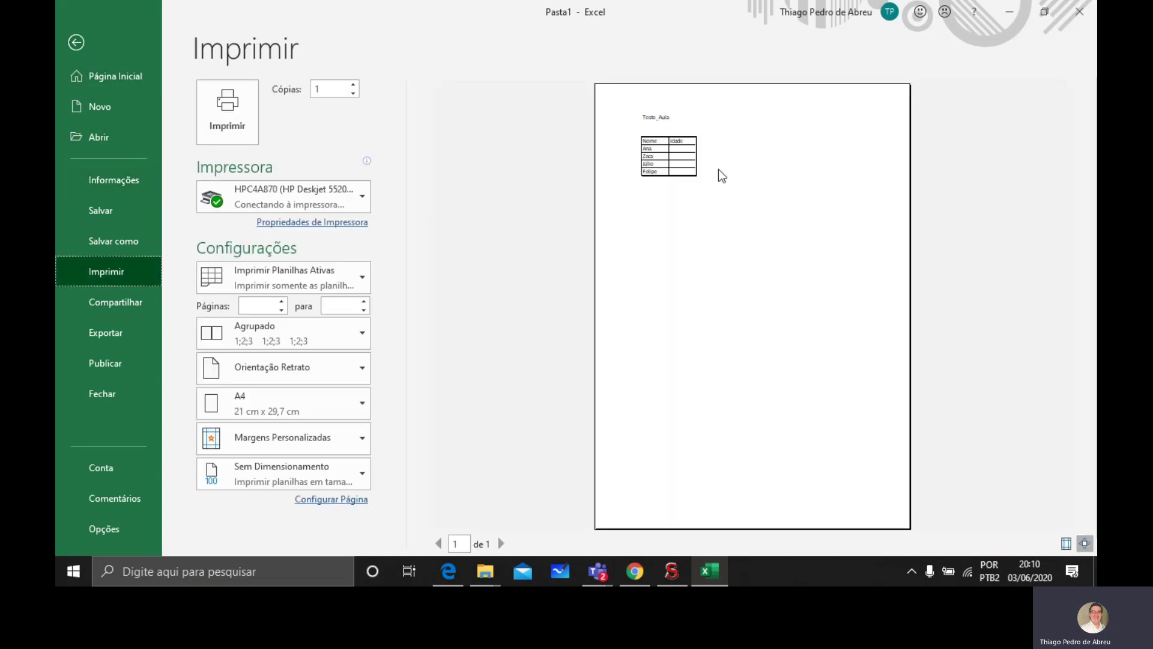
pyautogui.click(791, 323)
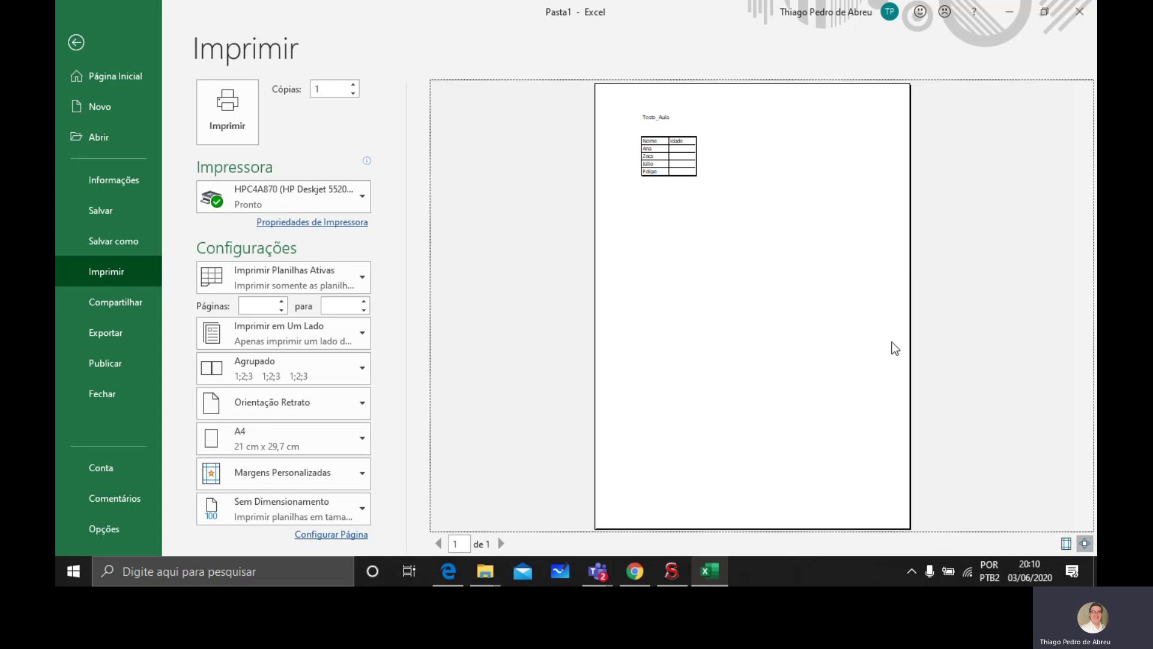
# Inspect the bordered table up close in the print preview and return to the sheet.
pyautogui.click(781, 324)
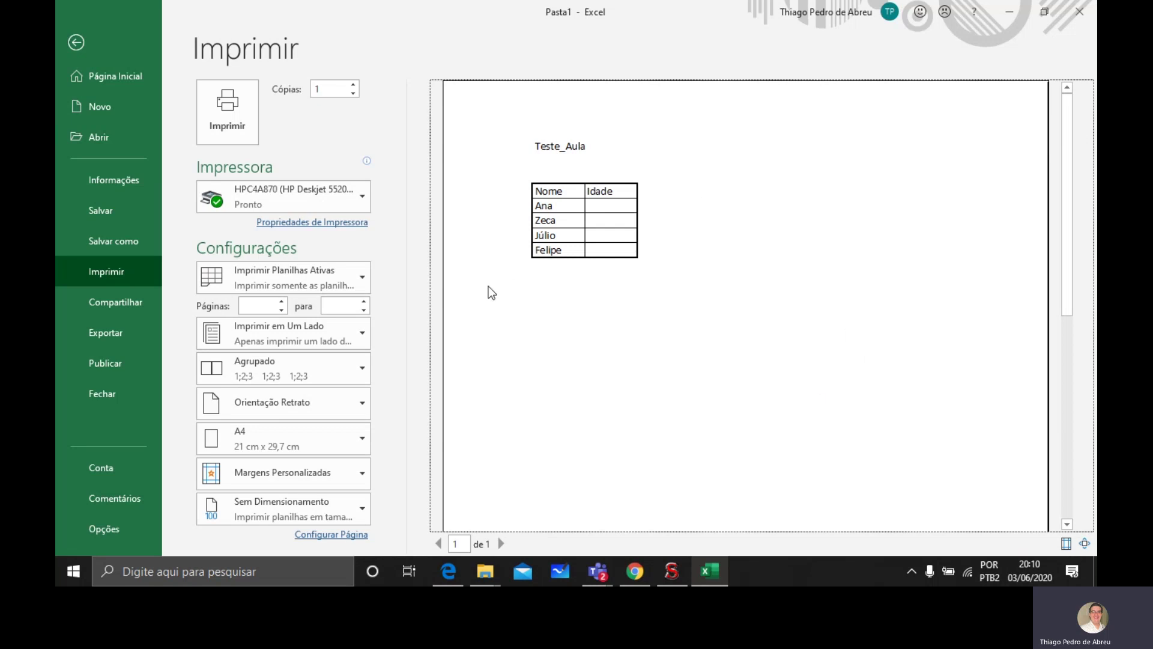
pyautogui.click(77, 45)
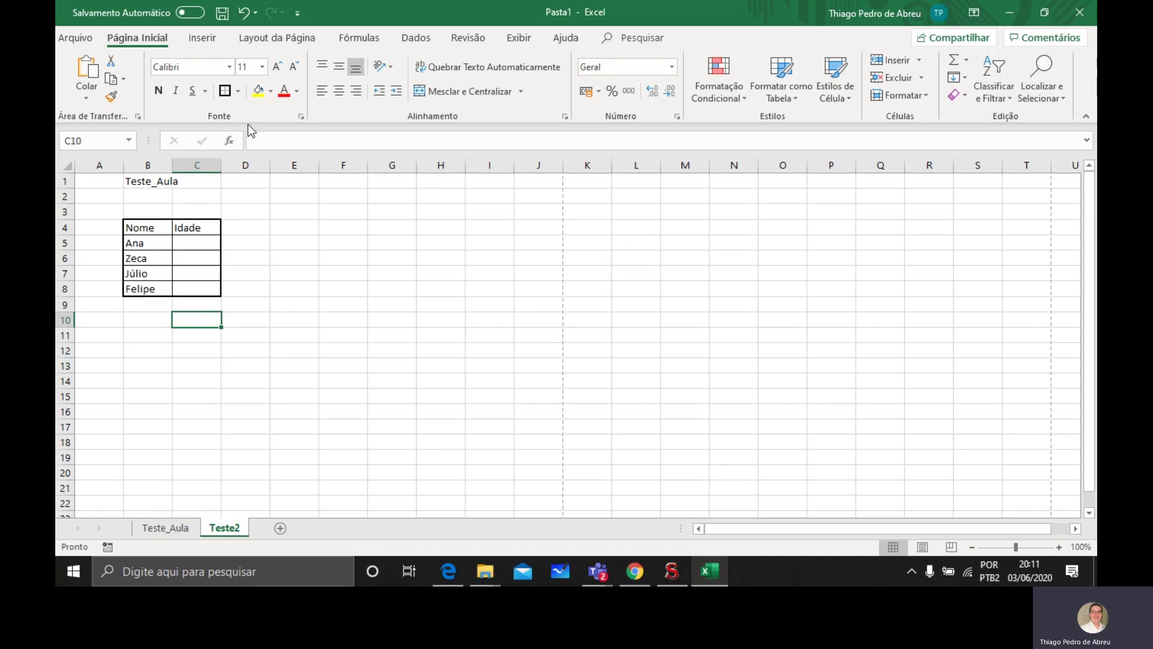
# Fill the header cells B4:C4 (Nome and Idade) with a light blue theme color.
pyautogui.moveTo(157, 223); pyautogui.dragTo(190, 220)
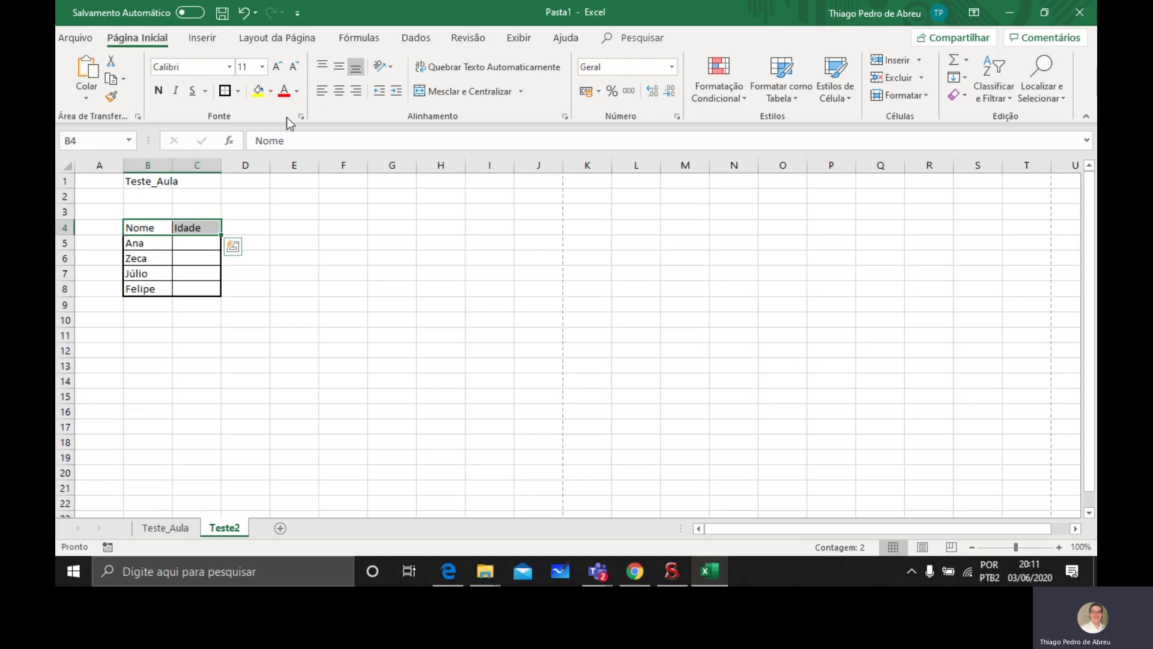
pyautogui.click(270, 91)
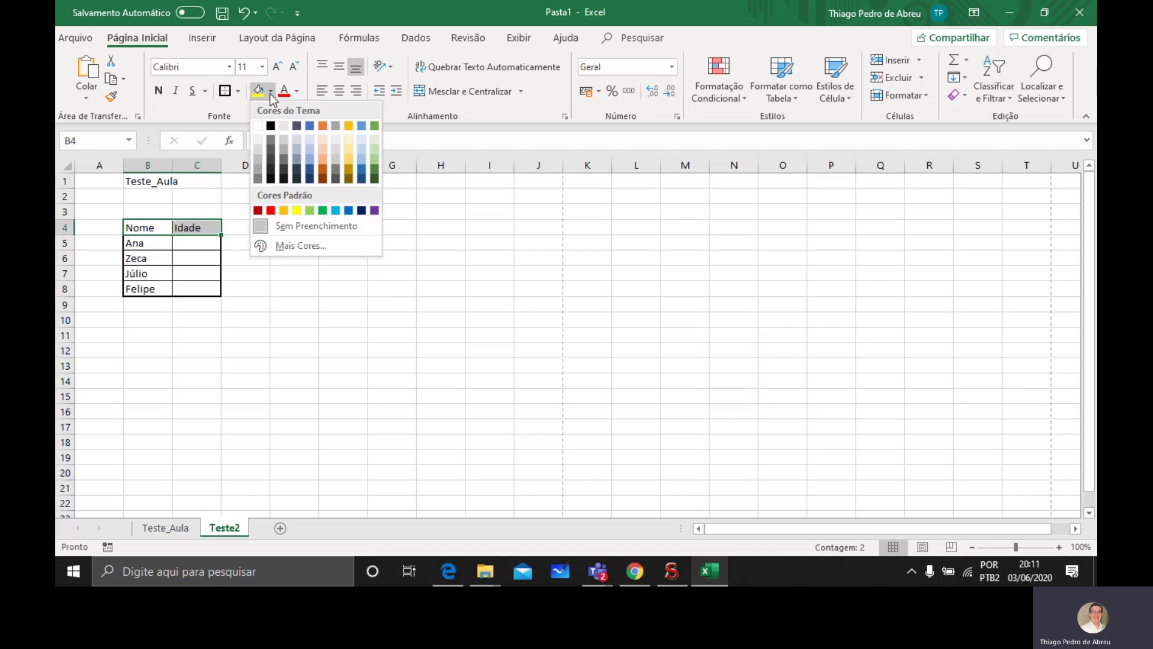
pyautogui.click(363, 160)
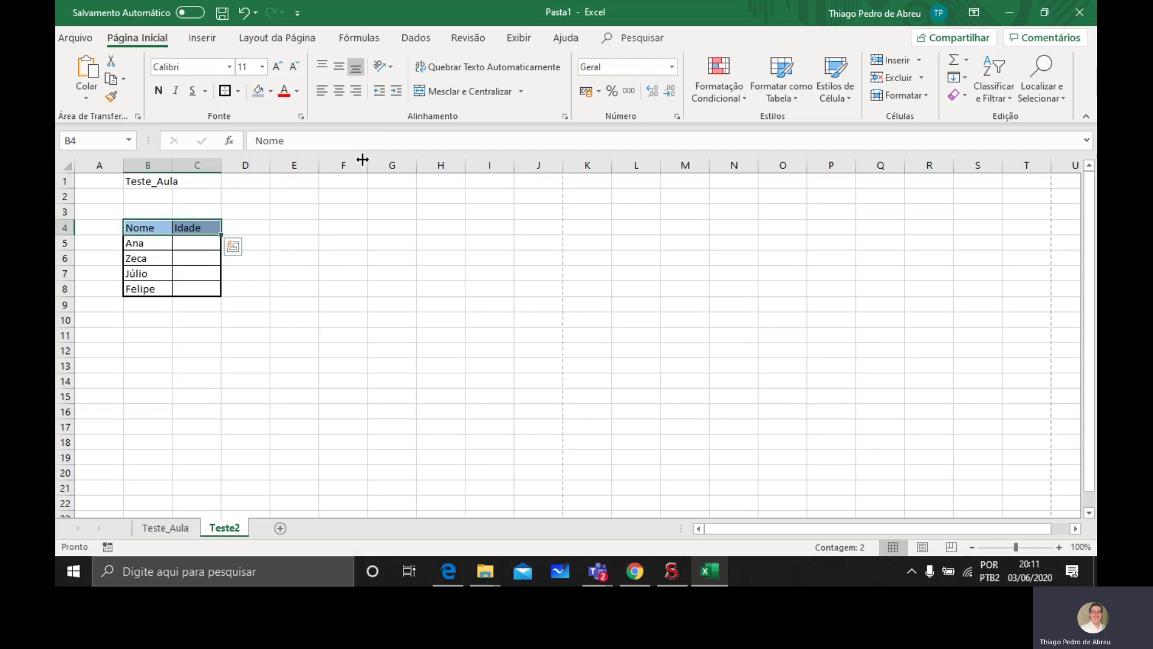
pyautogui.click(298, 289)
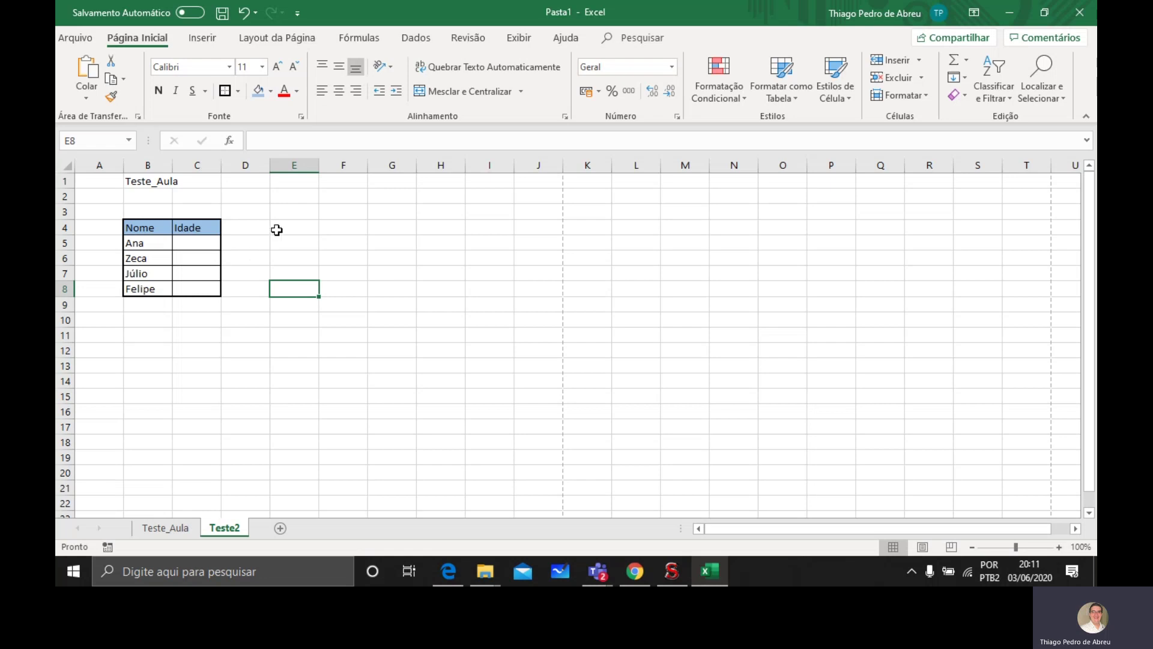
# Enter the text "Aplicativos Informatizados" in cell E2.
pyautogui.click(289, 197)
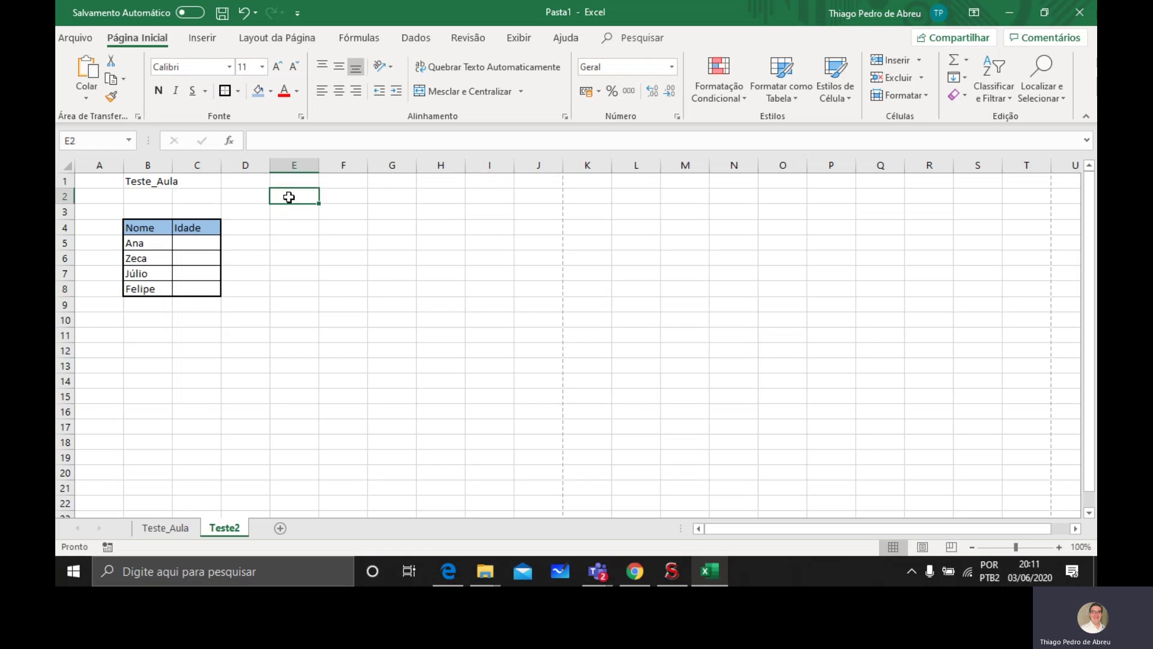
pyautogui.write('Aplicativos')
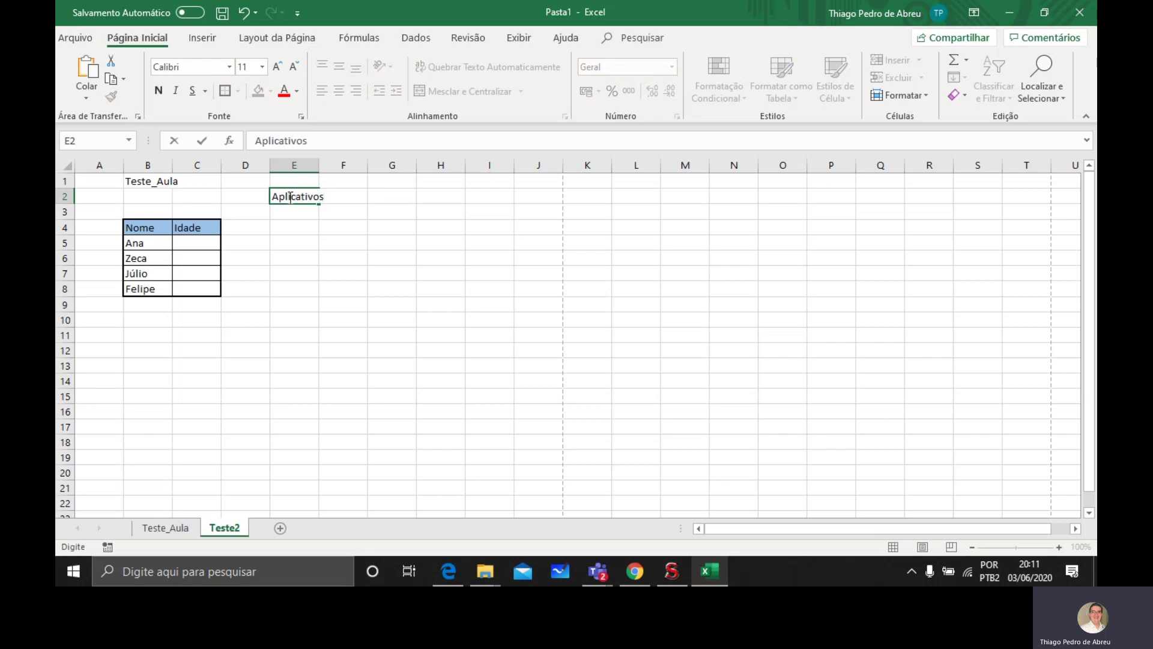
pyautogui.write(' Informatizados')
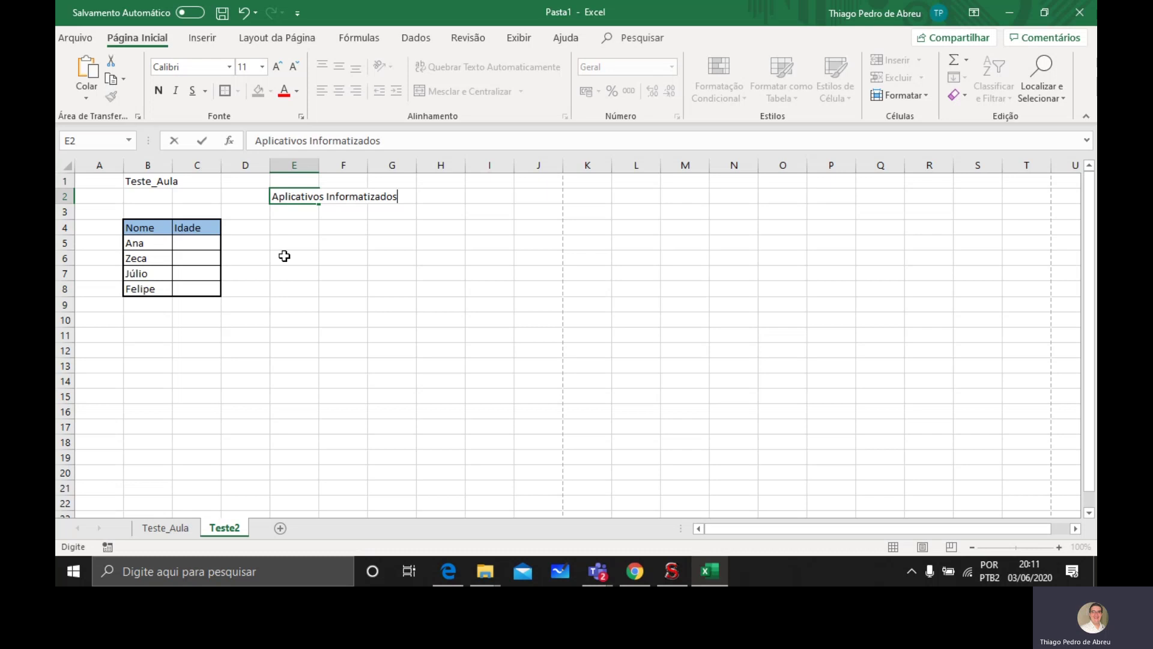
pyautogui.click(284, 257)
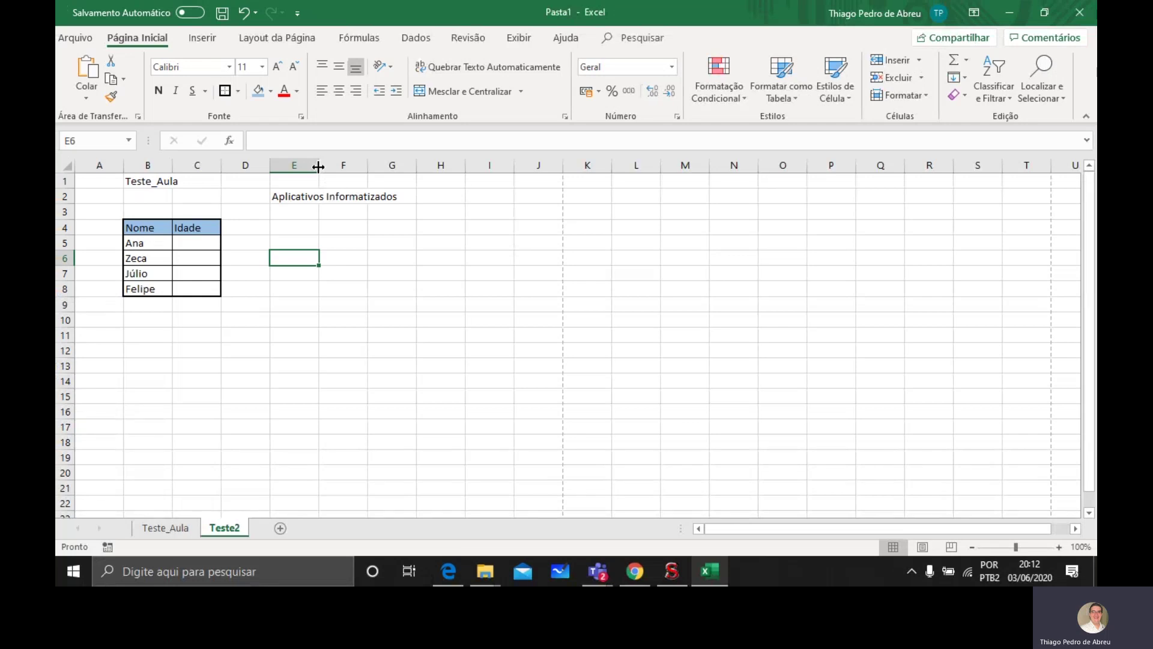
# Widen column E and autofit its width to the text in E2.
pyautogui.moveTo(318, 167)
pyautogui.mouseDown()
pyautogui.moveTo(356, 168)
pyautogui.moveTo(322, 175)
pyautogui.mouseUp()
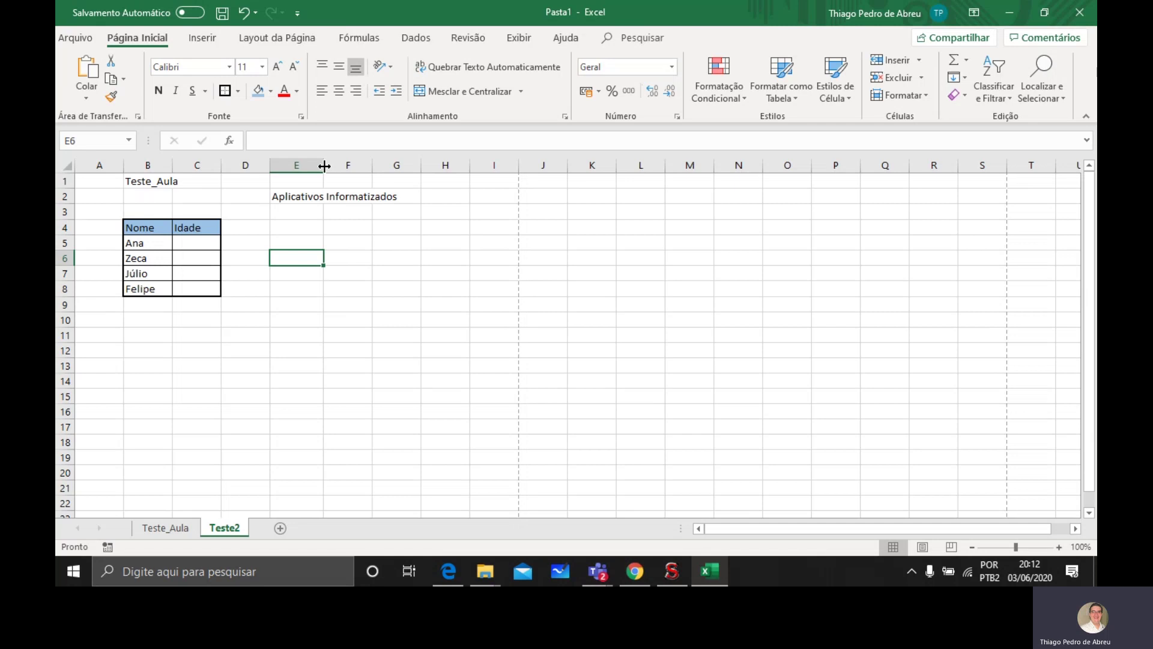
pyautogui.doubleClick(324, 165)
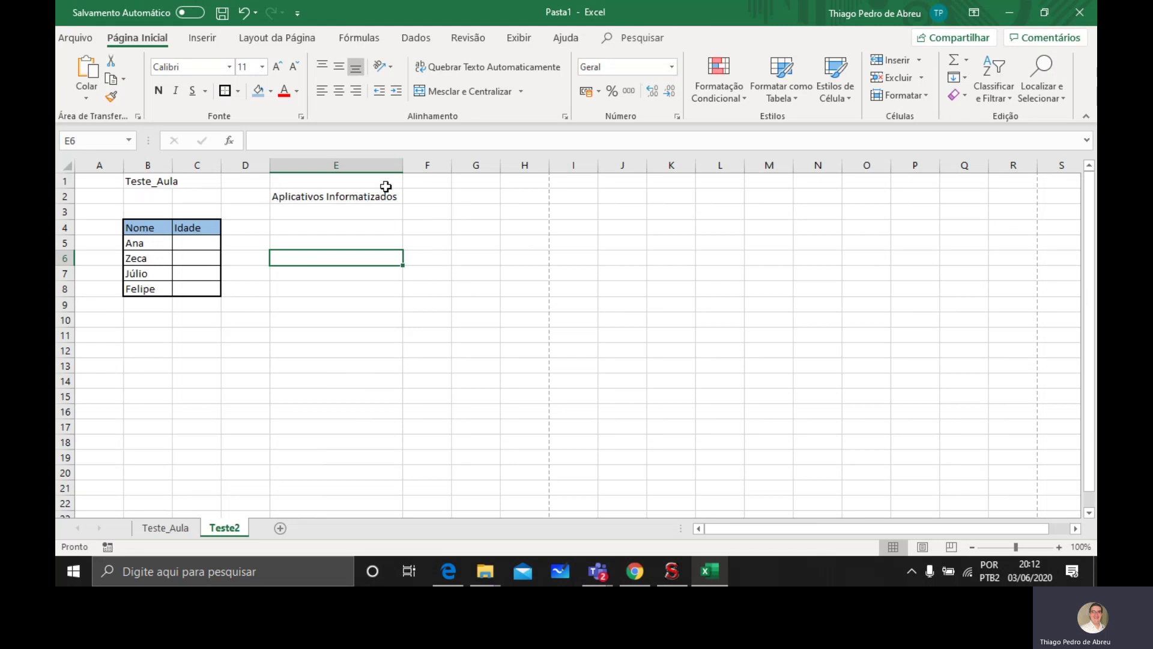
pyautogui.click(927, 96)
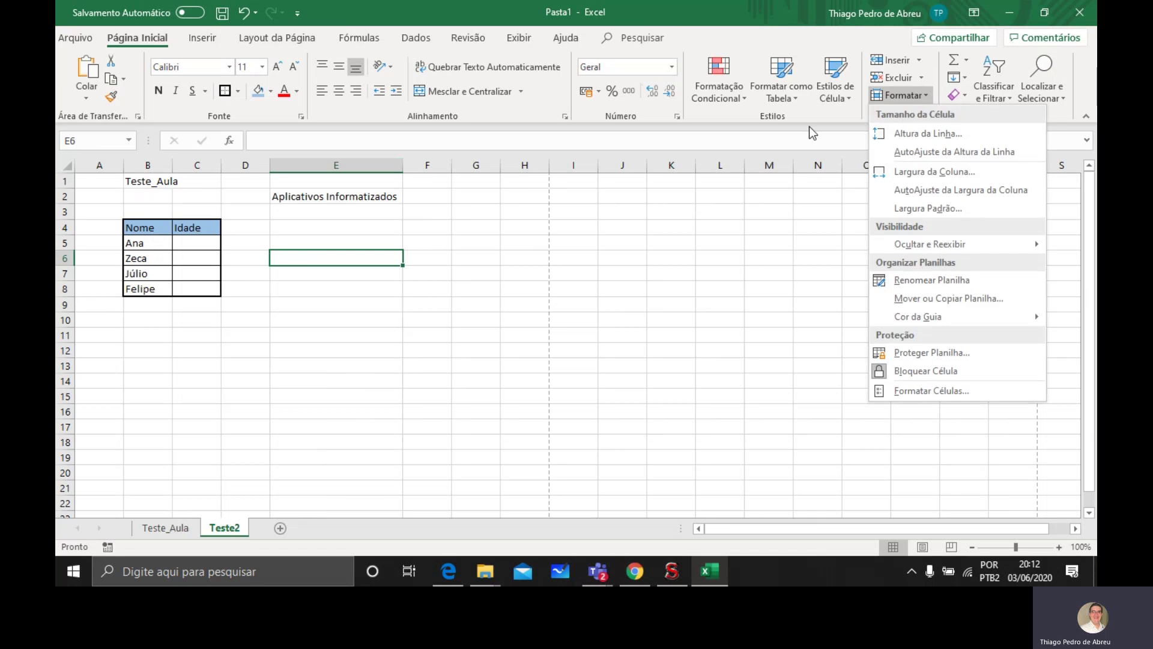
pyautogui.click(358, 200)
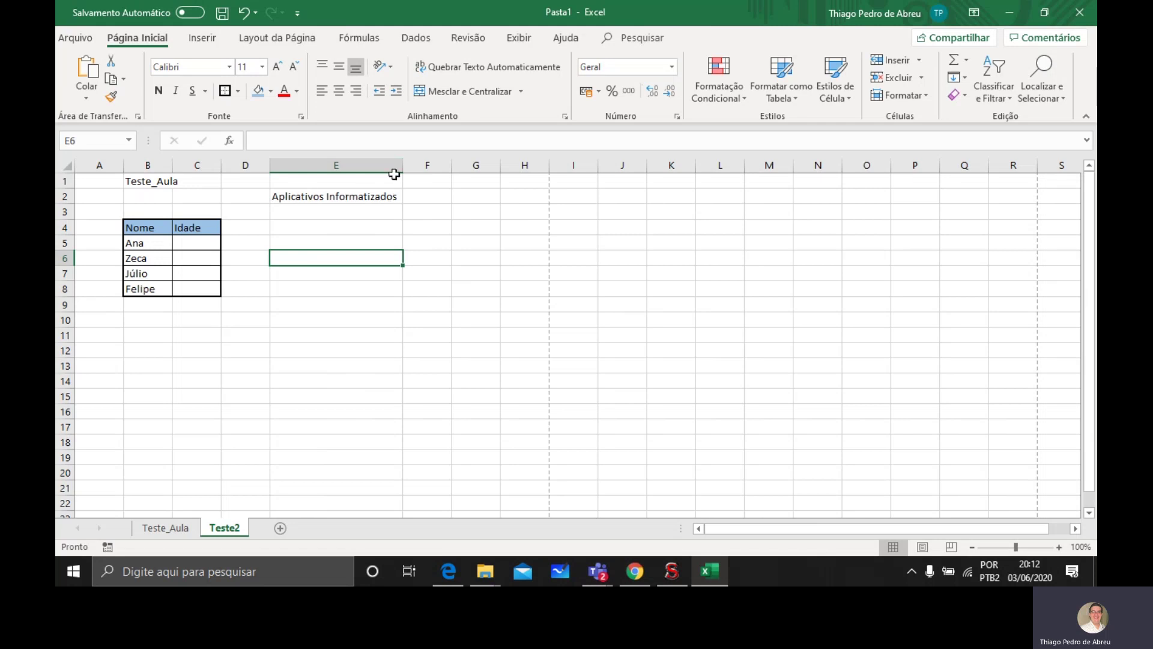
pyautogui.moveTo(406, 164); pyautogui.dragTo(436, 162)
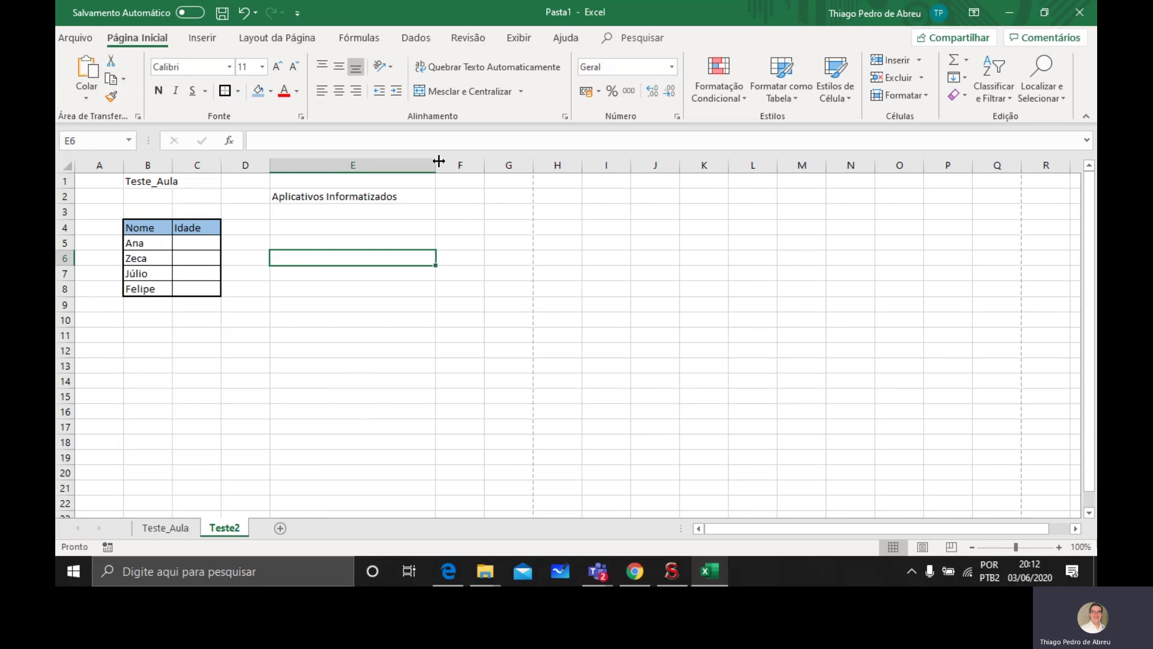
pyautogui.doubleClick(439, 161)
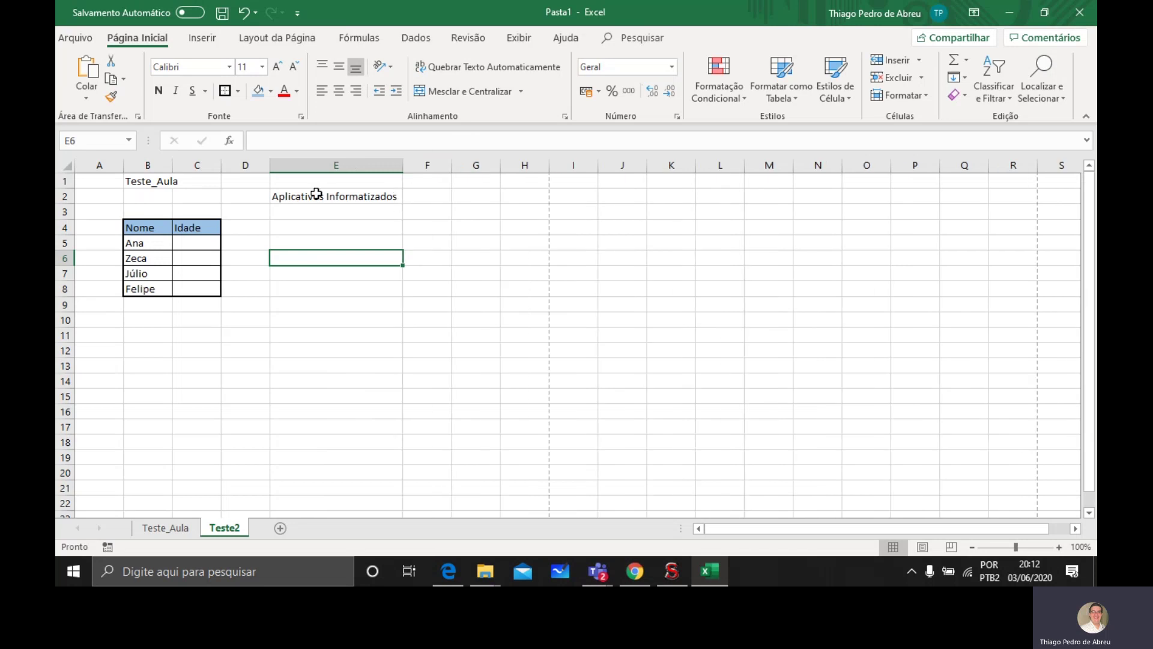
# Set the text in cell E2 to vertical orientation (Texto Vertical) and look over the stacked letters.
pyautogui.click(322, 193)
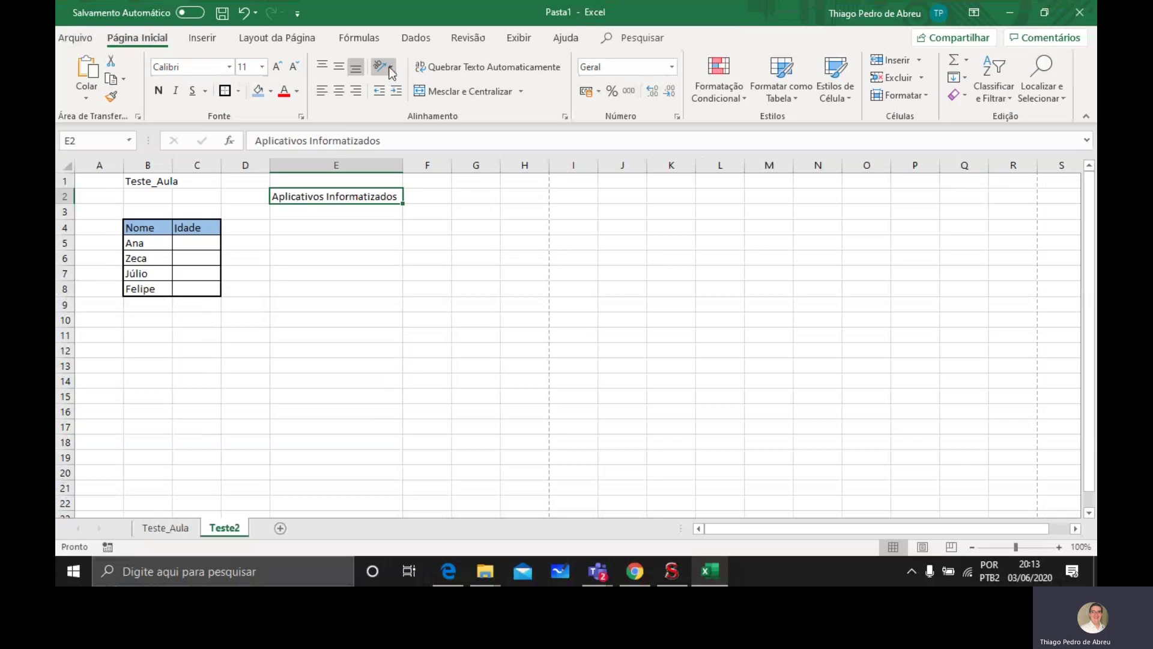
pyautogui.click(389, 70)
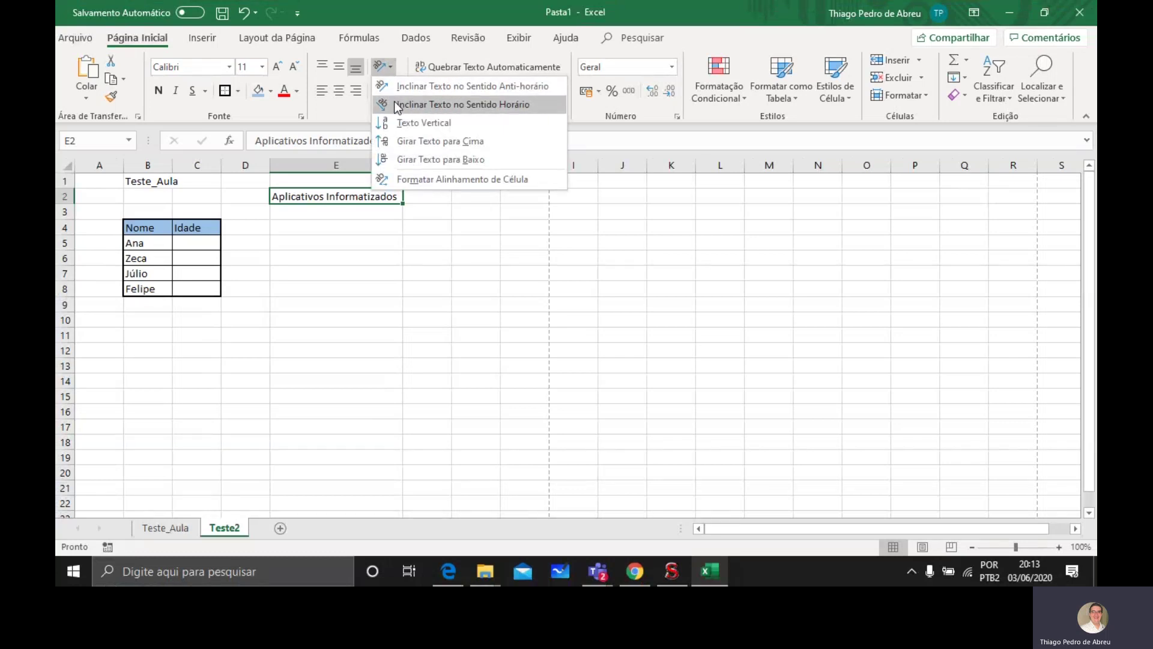
pyautogui.click(413, 124)
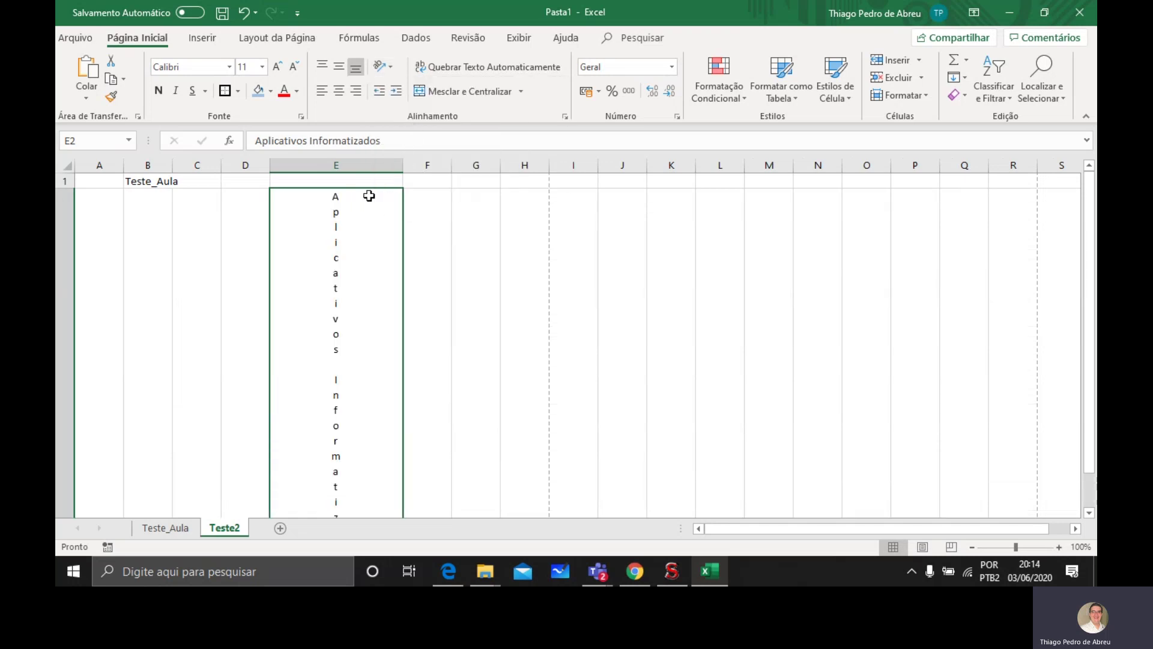
pyautogui.scroll(-2, 368, 277)
pyautogui.scroll(2, 368, 282)
pyautogui.scroll(-2, 368, 282)
pyautogui.scroll(2, 368, 282)
pyautogui.scroll(-2, 358, 361)
pyautogui.scroll(2, 359, 363)
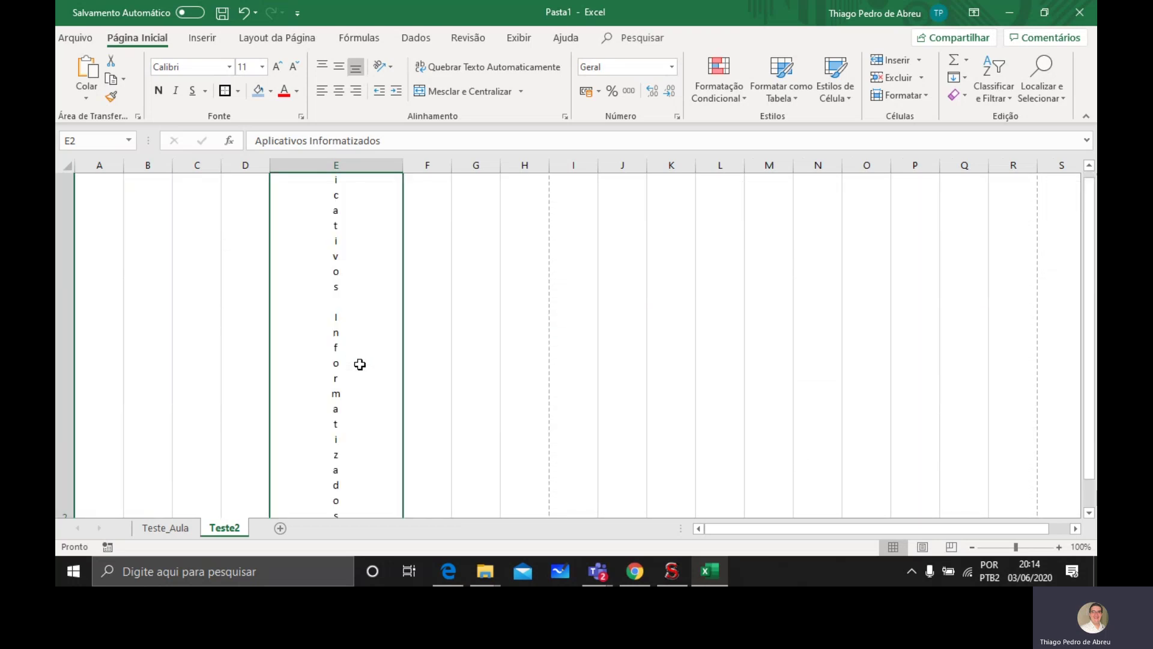
pyautogui.scroll(-3, 360, 364)
pyautogui.scroll(3, 360, 364)
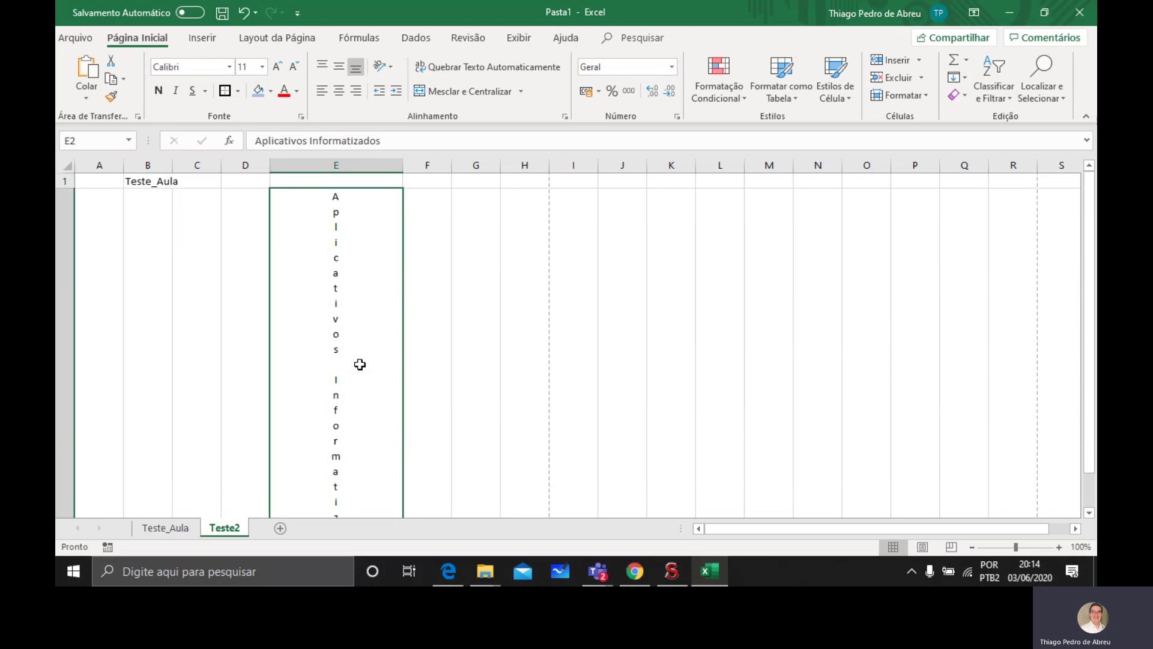
# Angle the text in cell E2 counterclockwise (Inclinar Texto no Sentido Anti-horário).
pyautogui.click(389, 67)
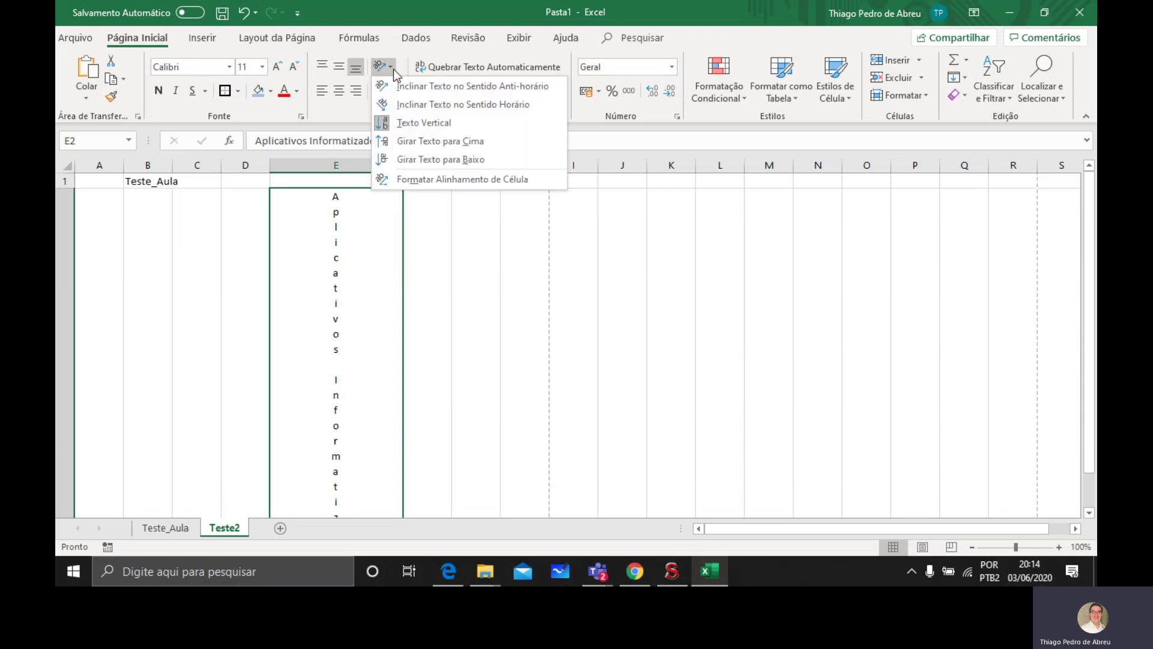
pyautogui.click(401, 86)
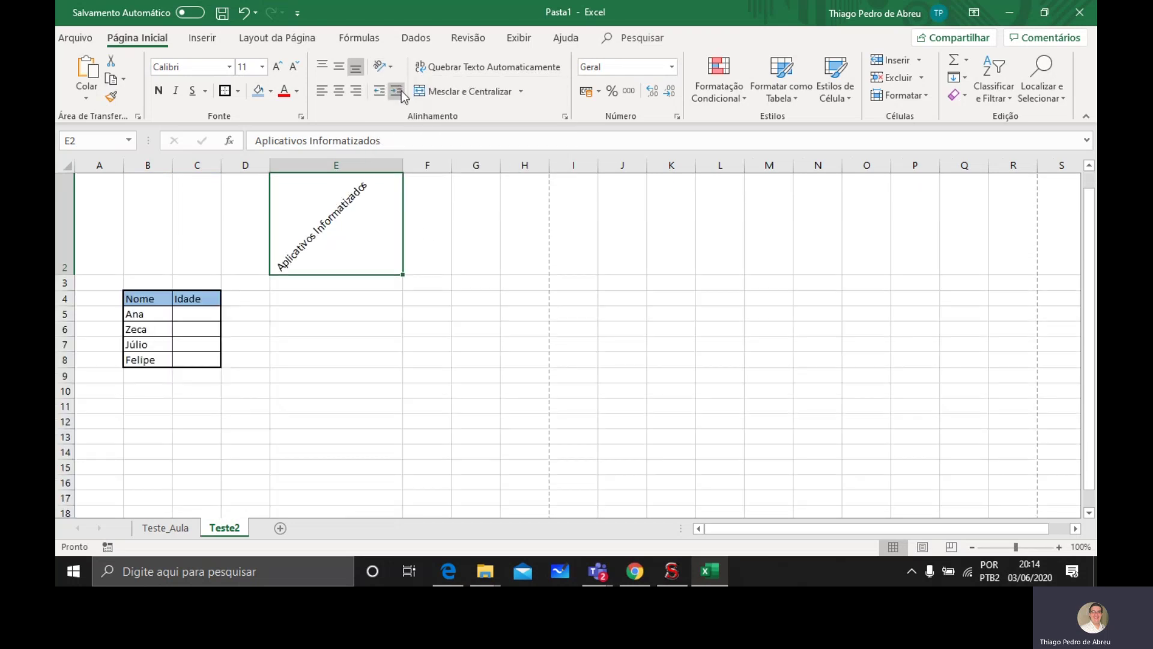
pyautogui.scroll(1, 379, 239)
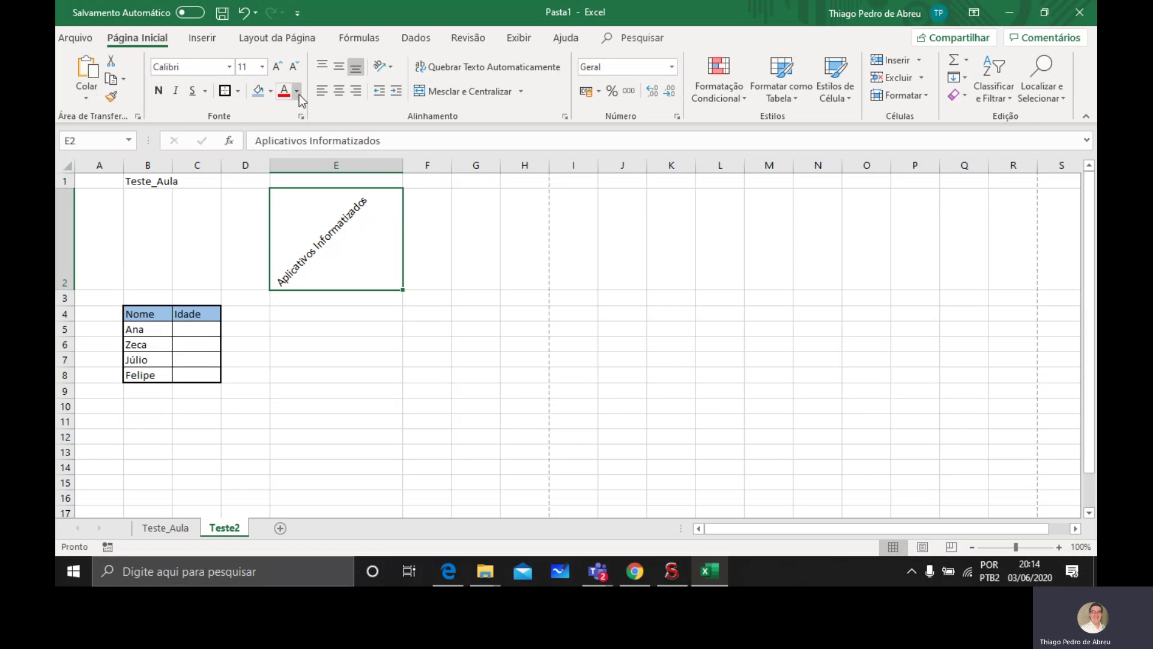
# Try rotating the E2 text down (Girar Texto para Baixo) and up (Girar Texto para Cima).
pyautogui.click(385, 67)
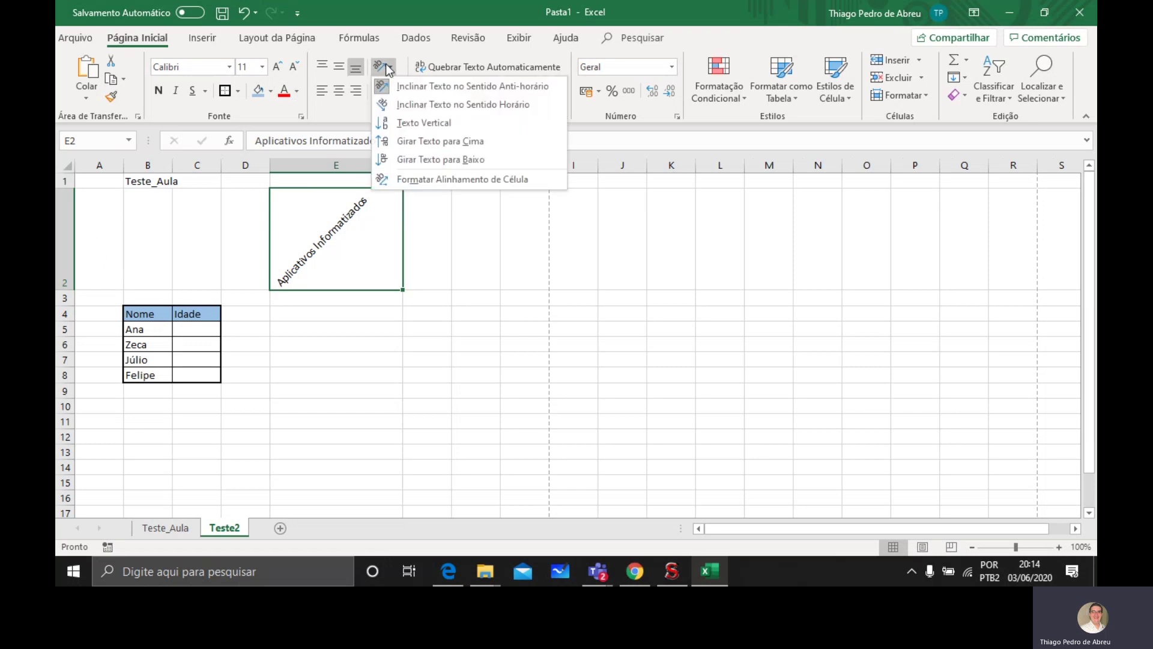
pyautogui.click(434, 159)
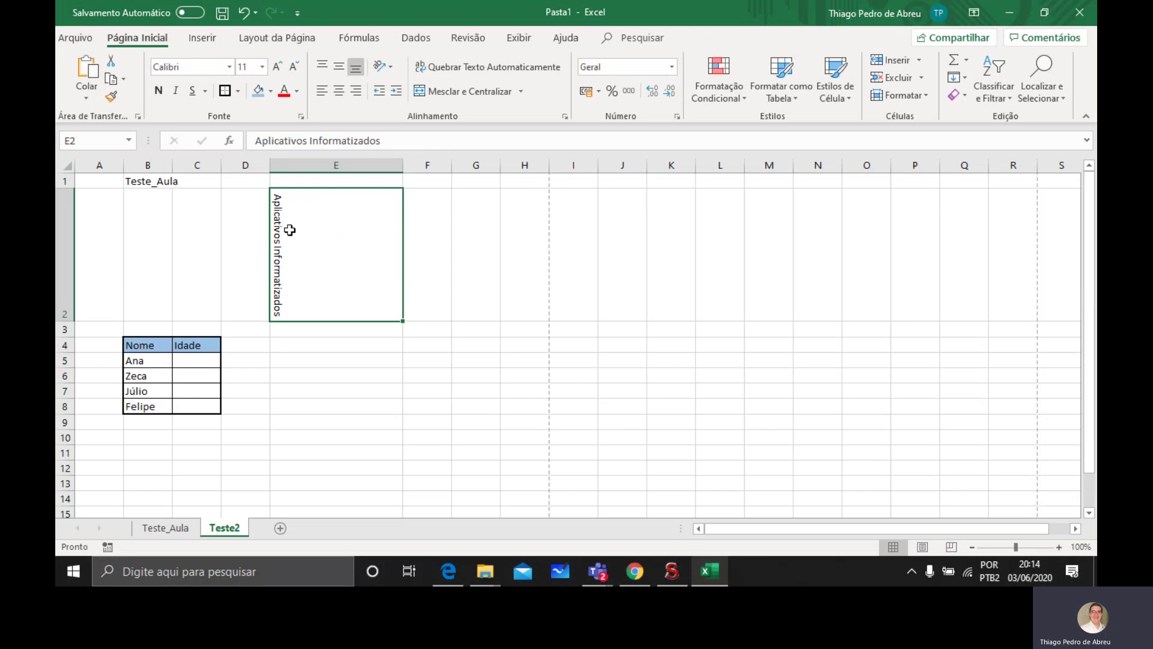
pyautogui.click(388, 70)
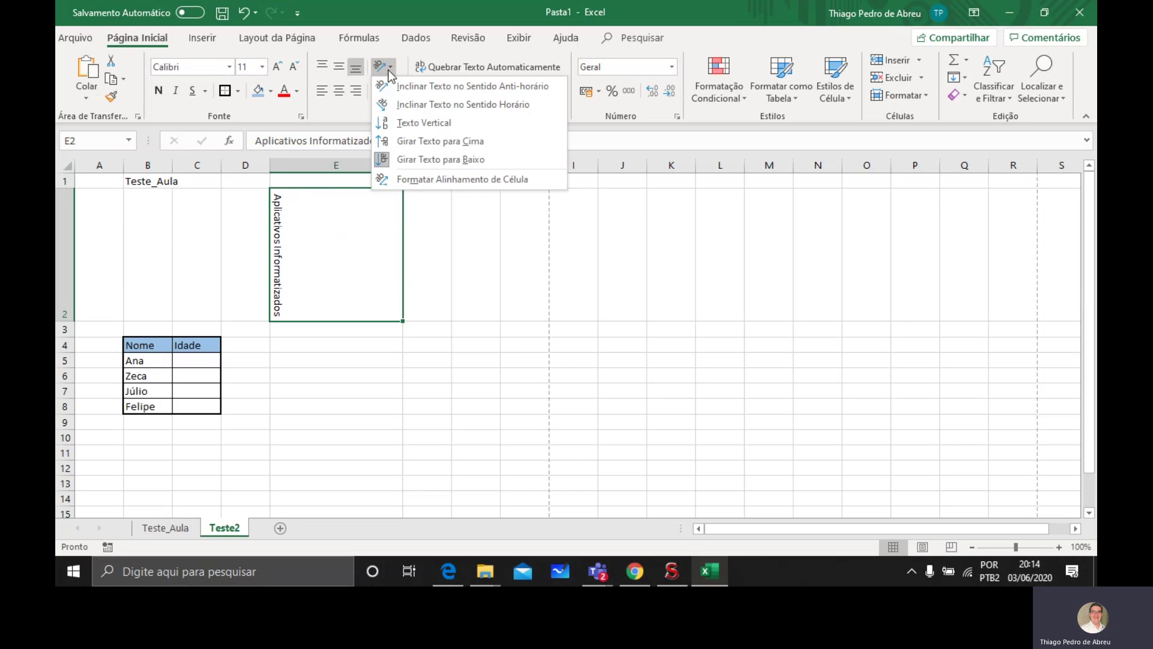
pyautogui.click(427, 141)
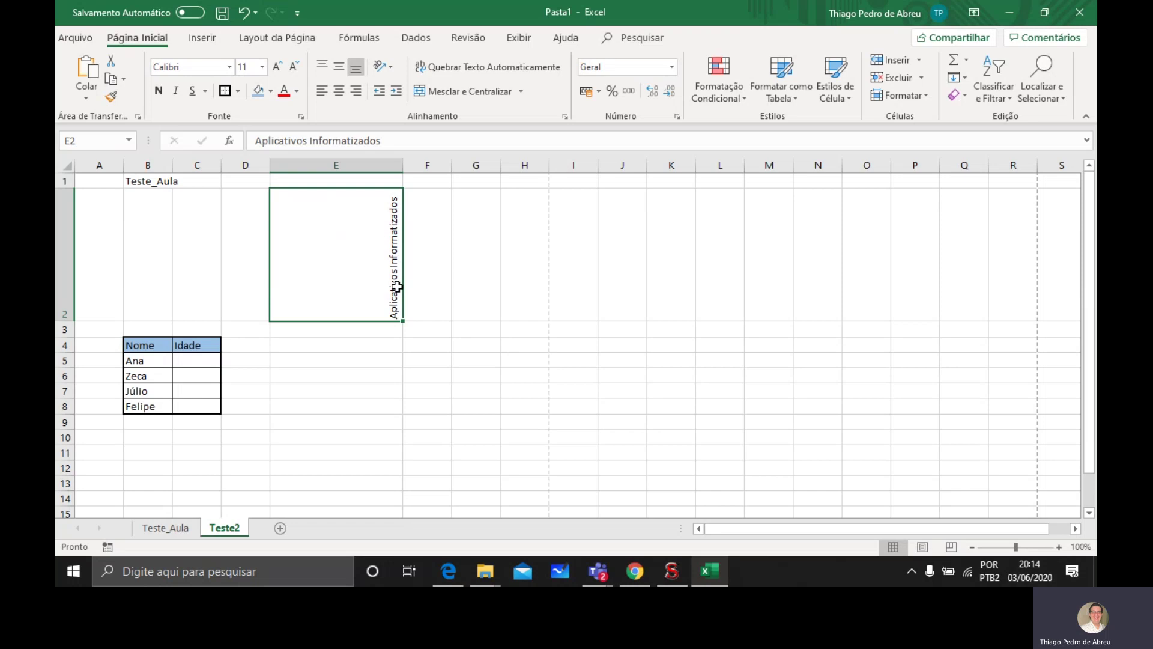
# Angle the text in cell E2 clockwise (Inclinar Texto no Sentido Horário).
pyautogui.click(383, 66)
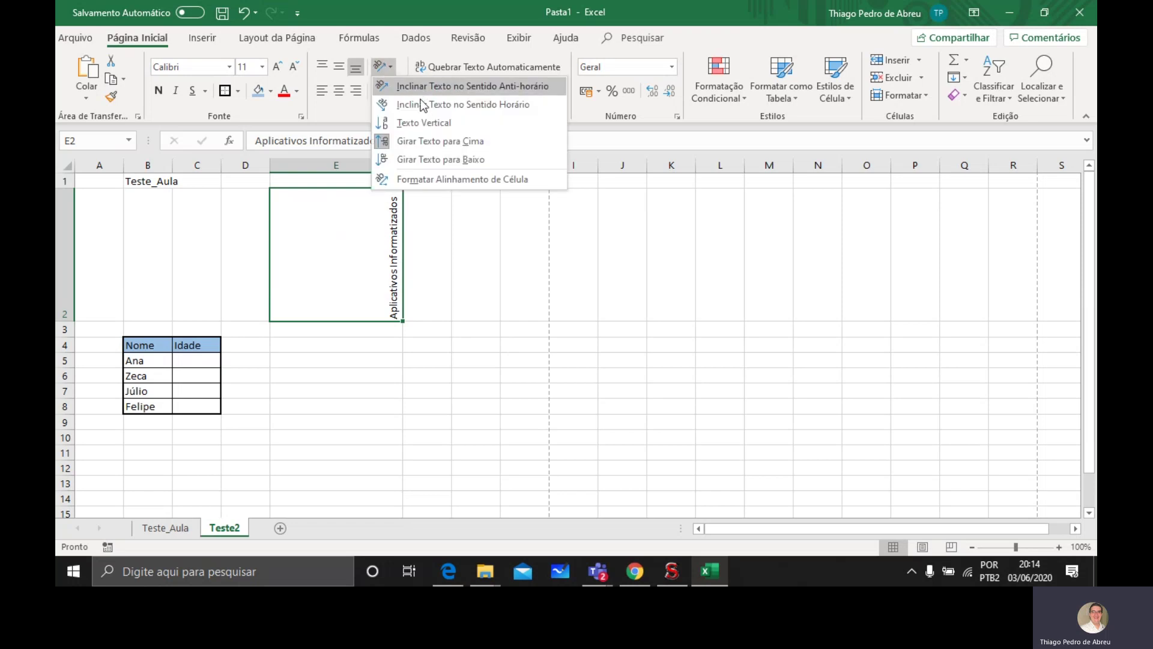
pyautogui.click(419, 104)
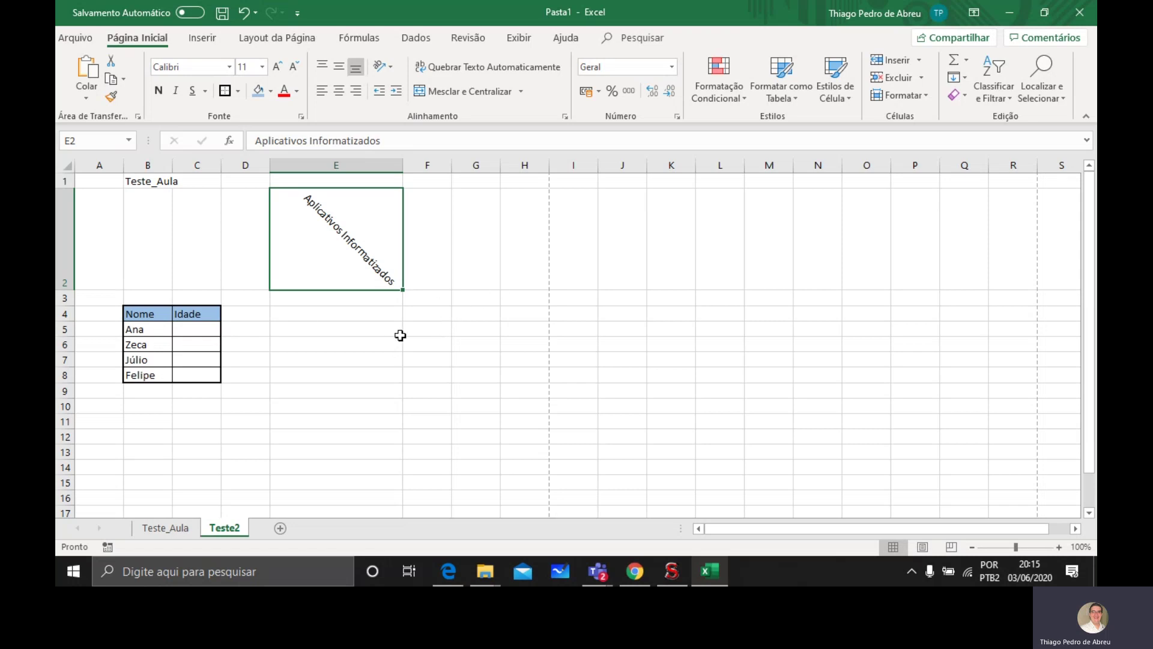
# Enter the text "Planilhas Eletrônicas" in cell B10 below the table and select that cell.
pyautogui.click(138, 404)
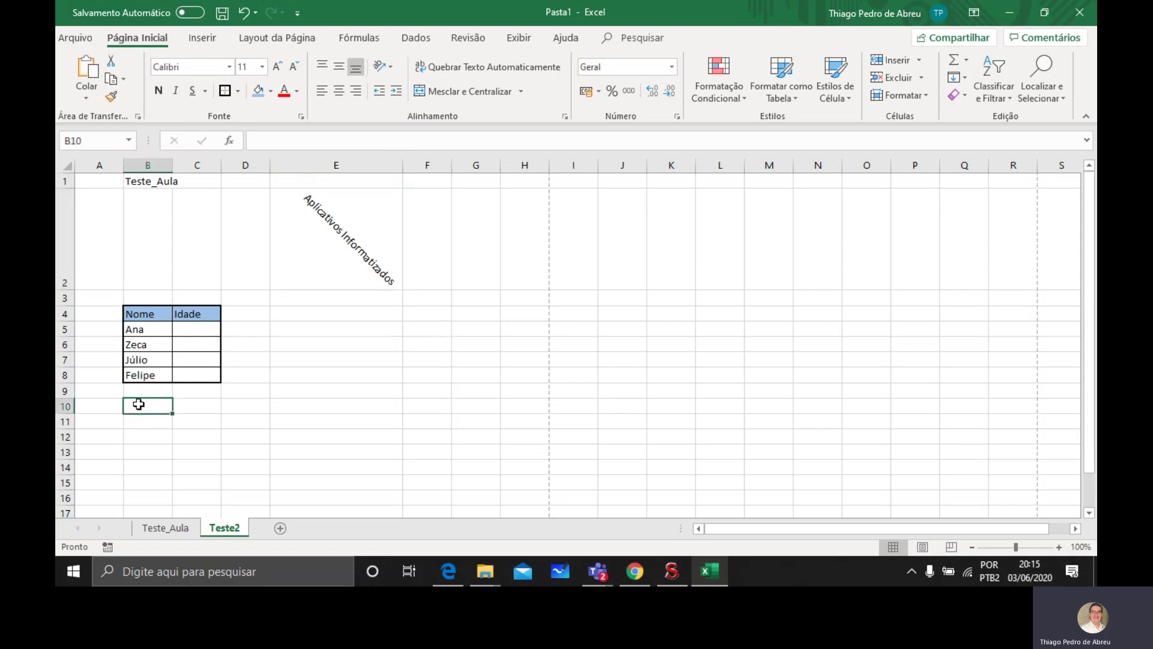
pyautogui.write('P')
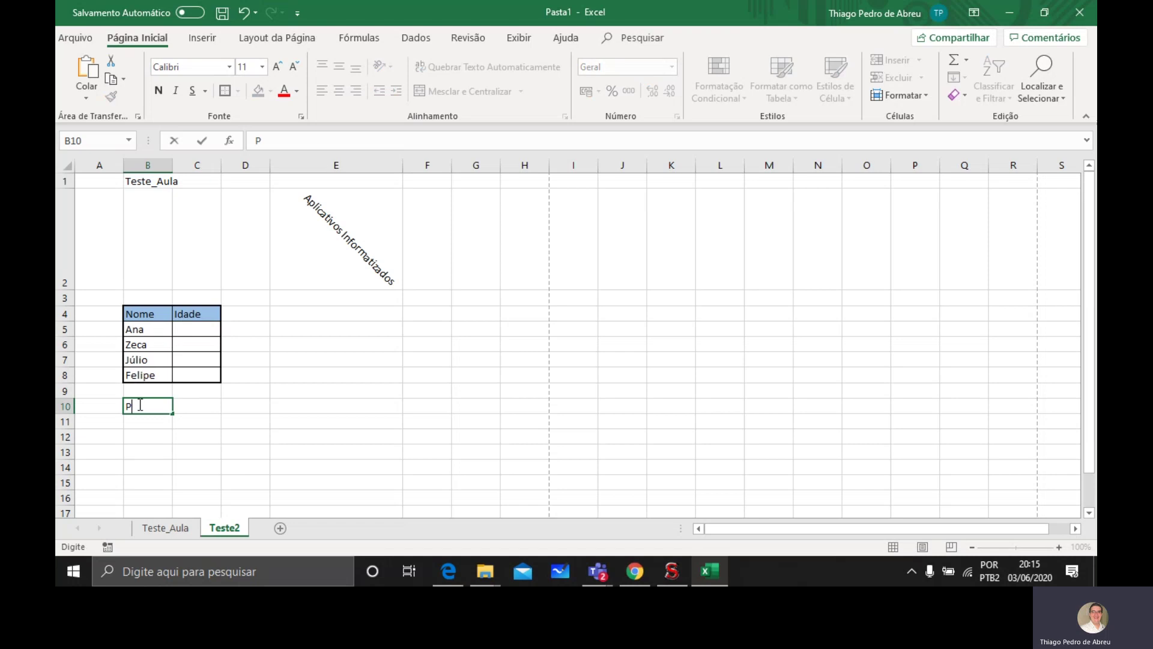
pyautogui.write('lanilhas Eke')
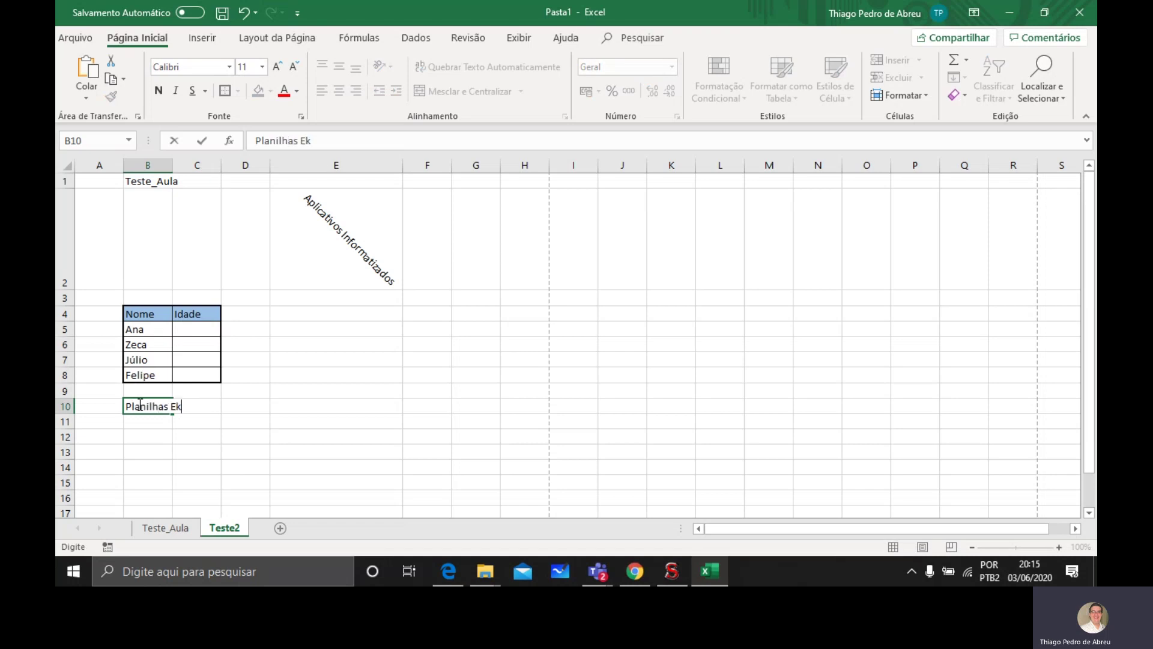
pyautogui.press('BackSpace')
pyautogui.write('letrônicas')
pyautogui.click(178, 431)
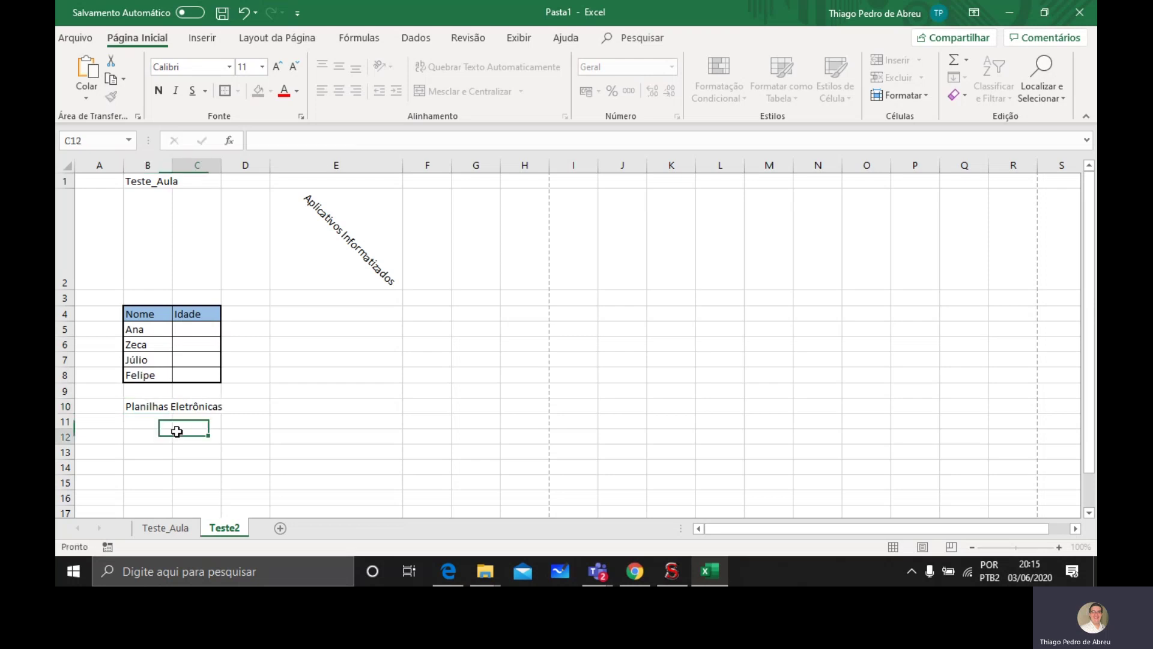
pyautogui.click(135, 407)
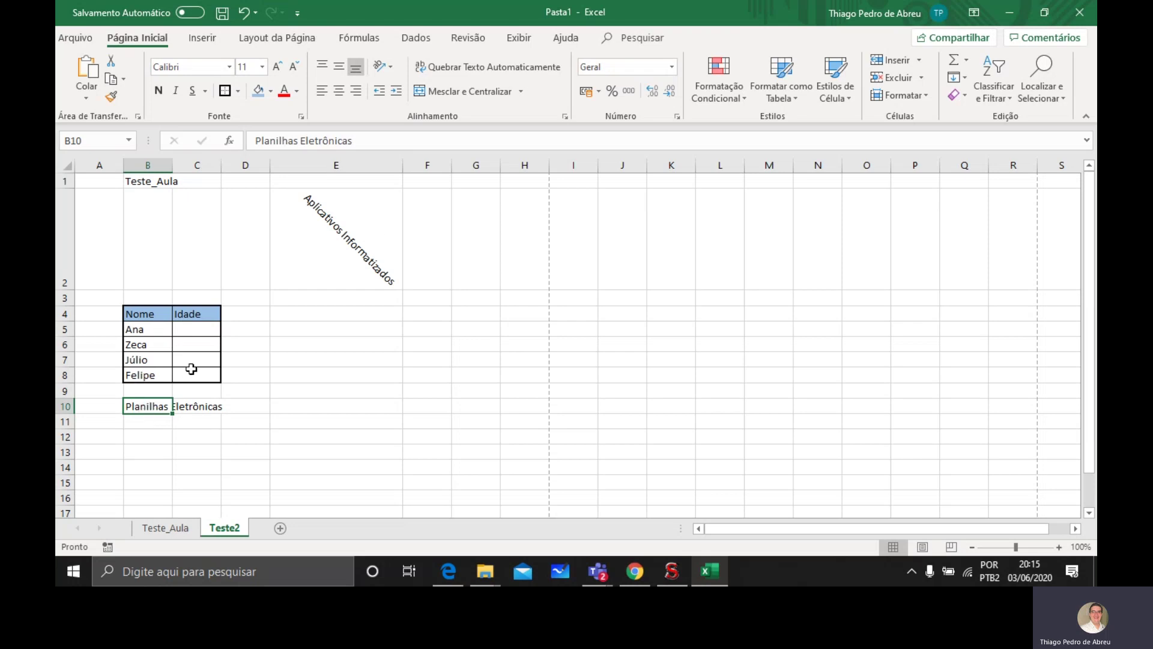
# Wrap the text in cell B10 (Quebrar Texto Automaticamente) and auto-fit the width of column B.
pyautogui.press('super+space')
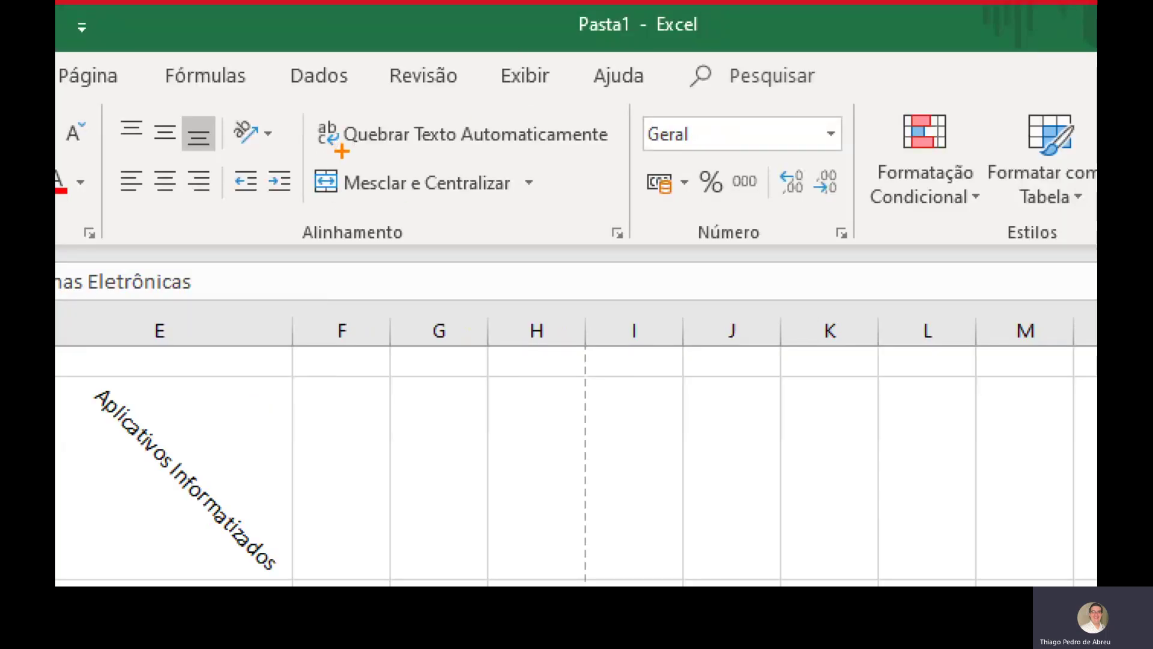
pyautogui.moveTo(341, 151); pyautogui.dragTo(618, 152)
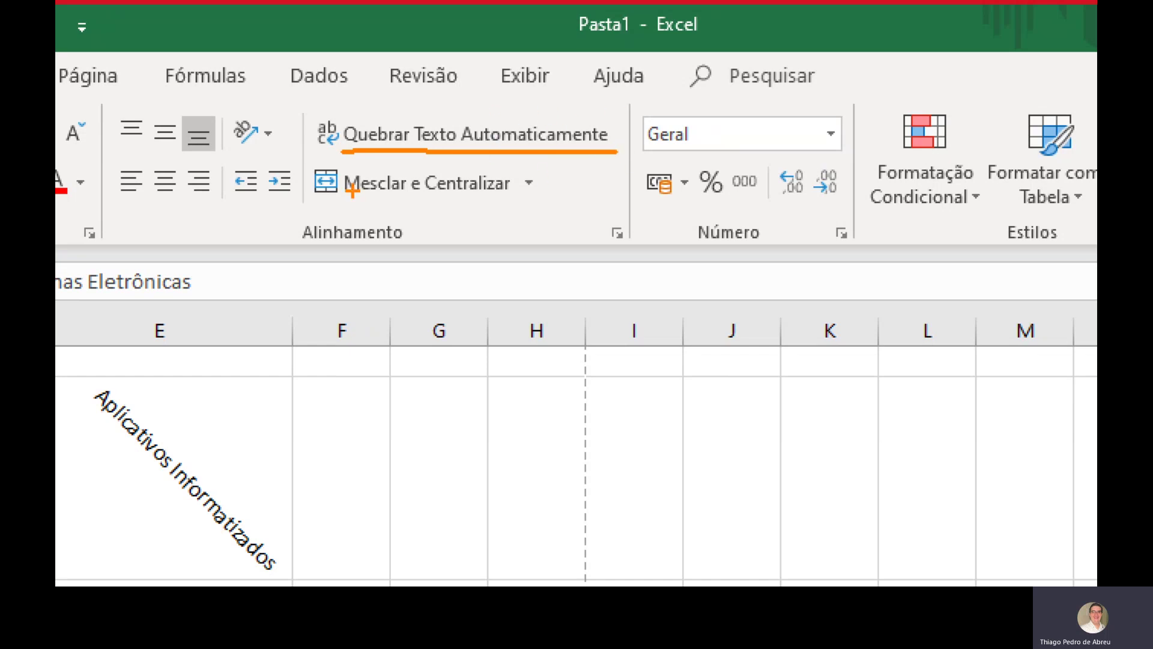
pyautogui.press('Escape')
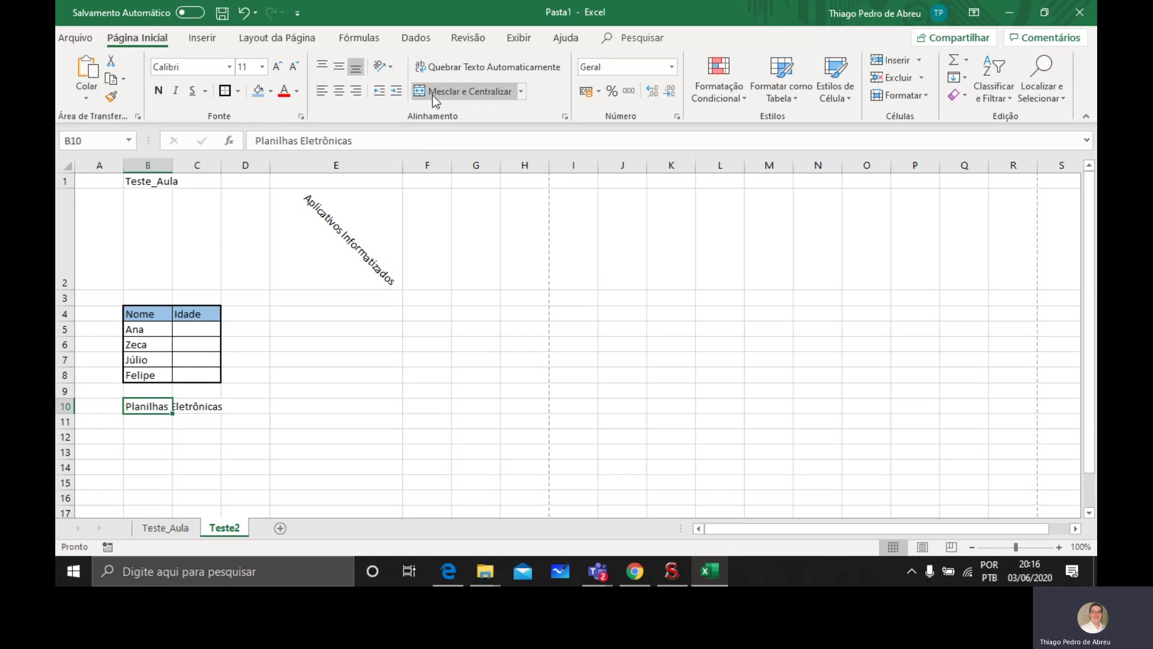
pyautogui.click(466, 66)
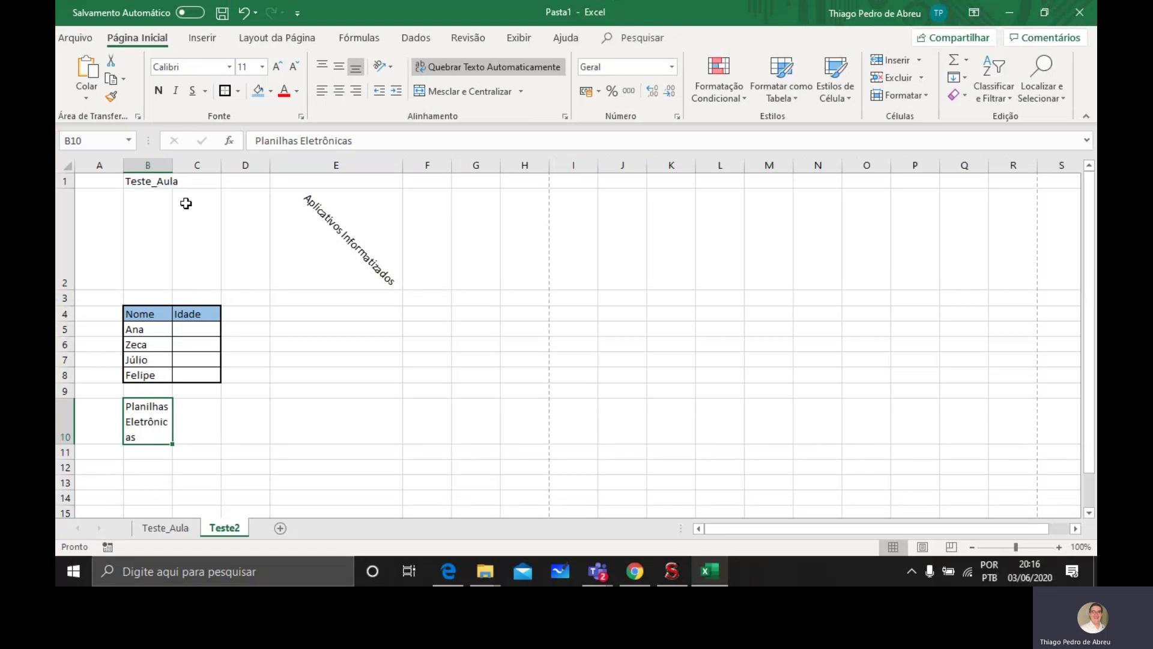
pyautogui.doubleClick(174, 165)
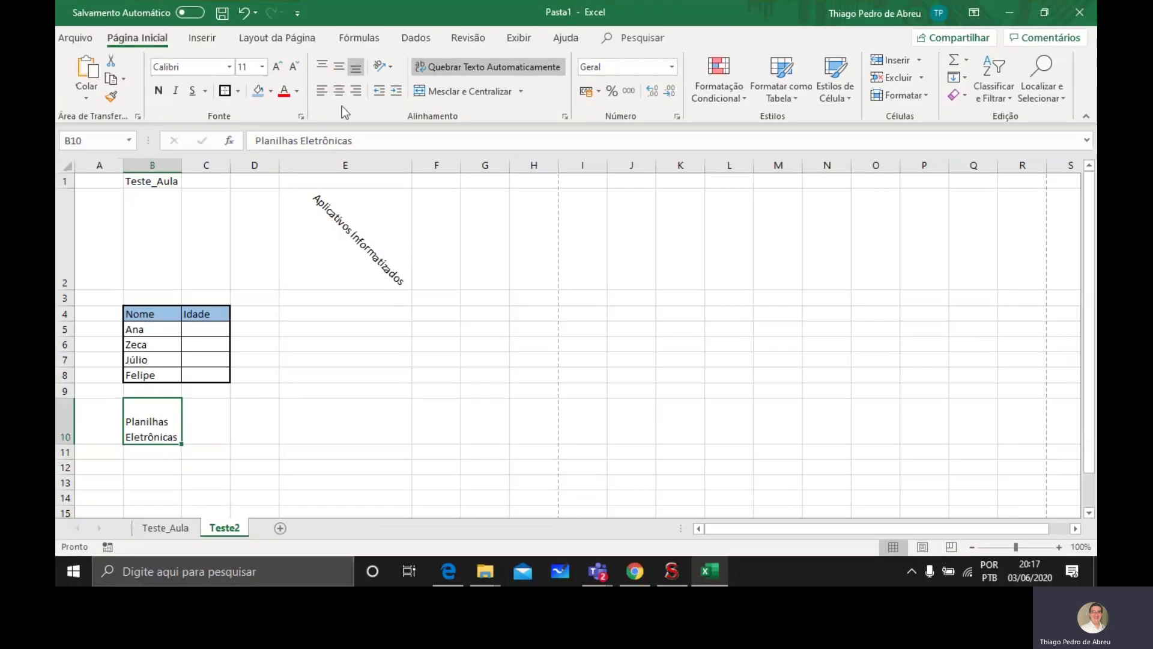
# Center the text of cell B10 horizontally and vertically, and make row 10 taller.
pyautogui.click(212, 420)
pyautogui.click(161, 409)
pyautogui.click(340, 91)
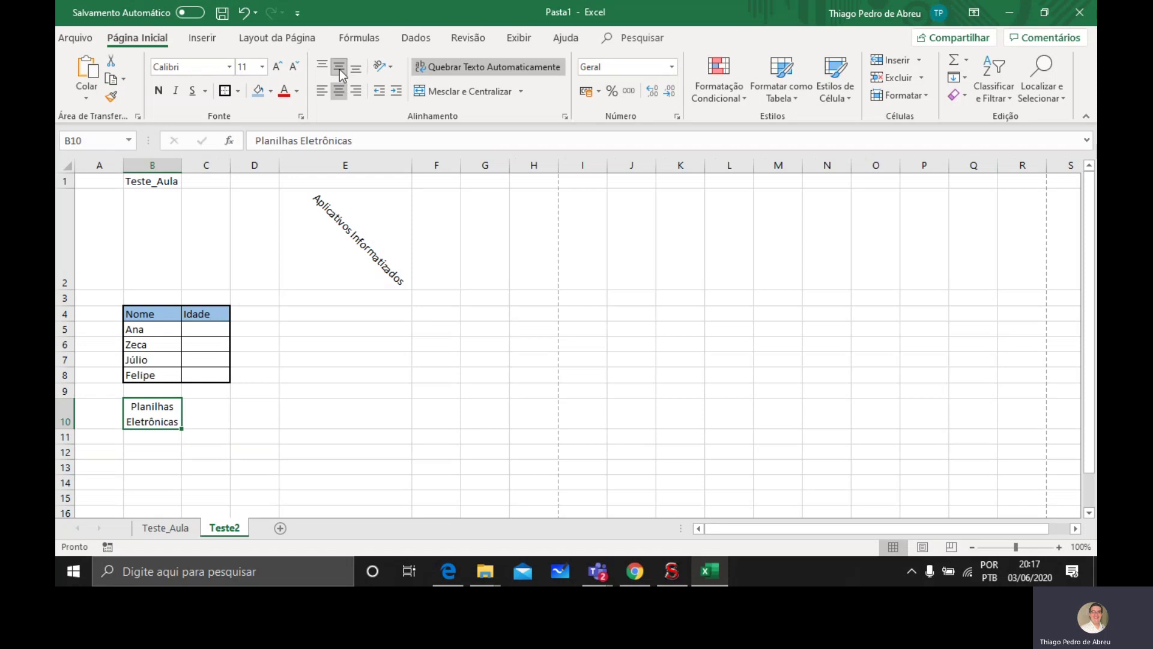
pyautogui.moveTo(65, 430); pyautogui.dragTo(66, 450)
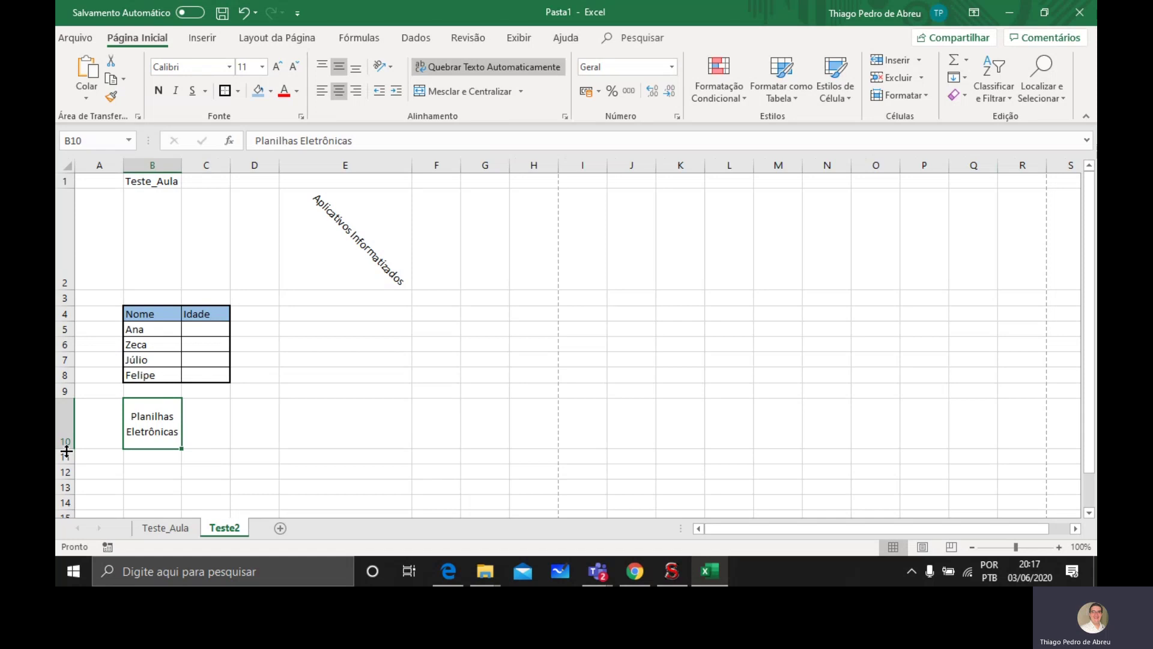
# Try bottom alignment on cell B10 against middle alignment, and return the text to middle alignment.
pyautogui.click(338, 69)
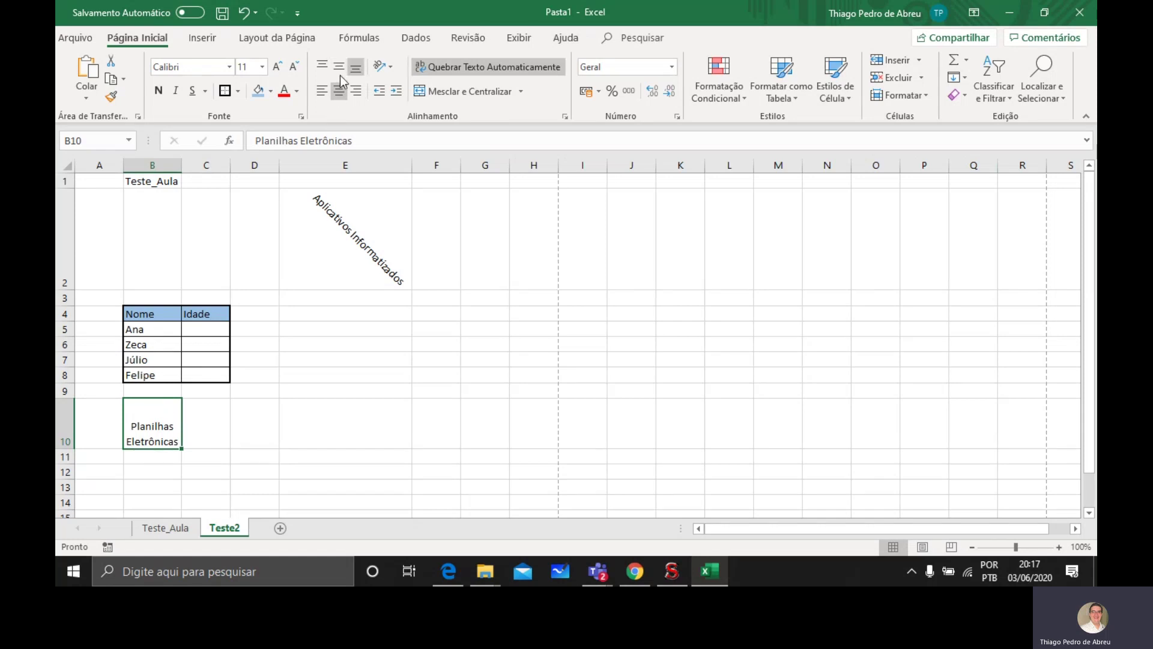
pyautogui.click(340, 72)
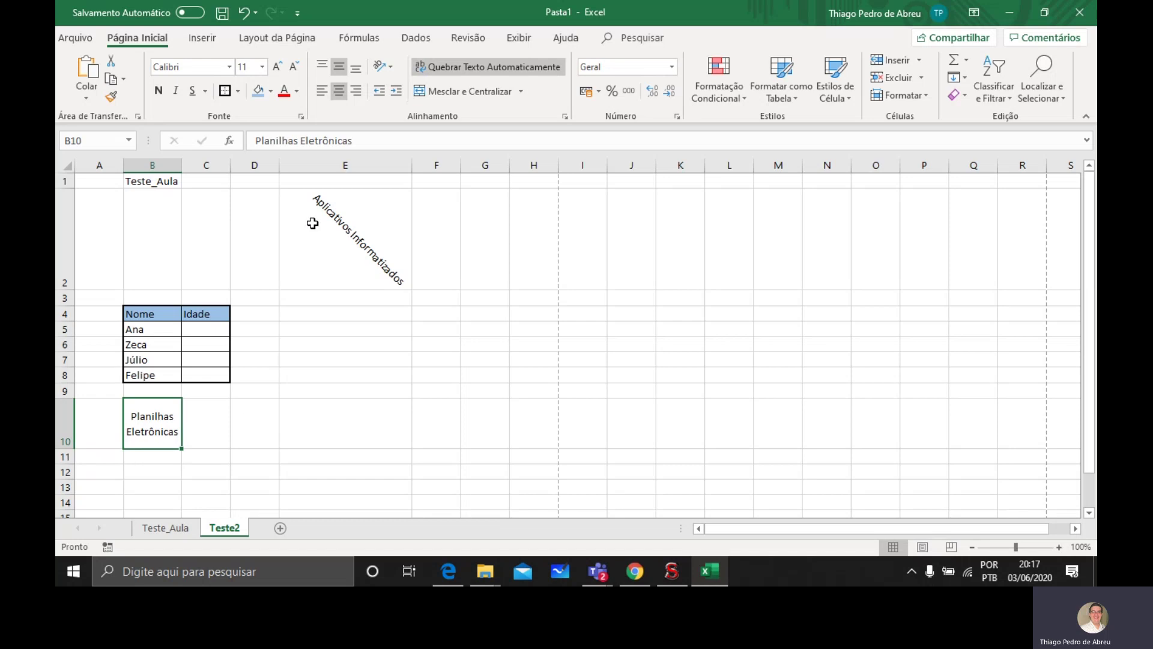
pyautogui.click(355, 67)
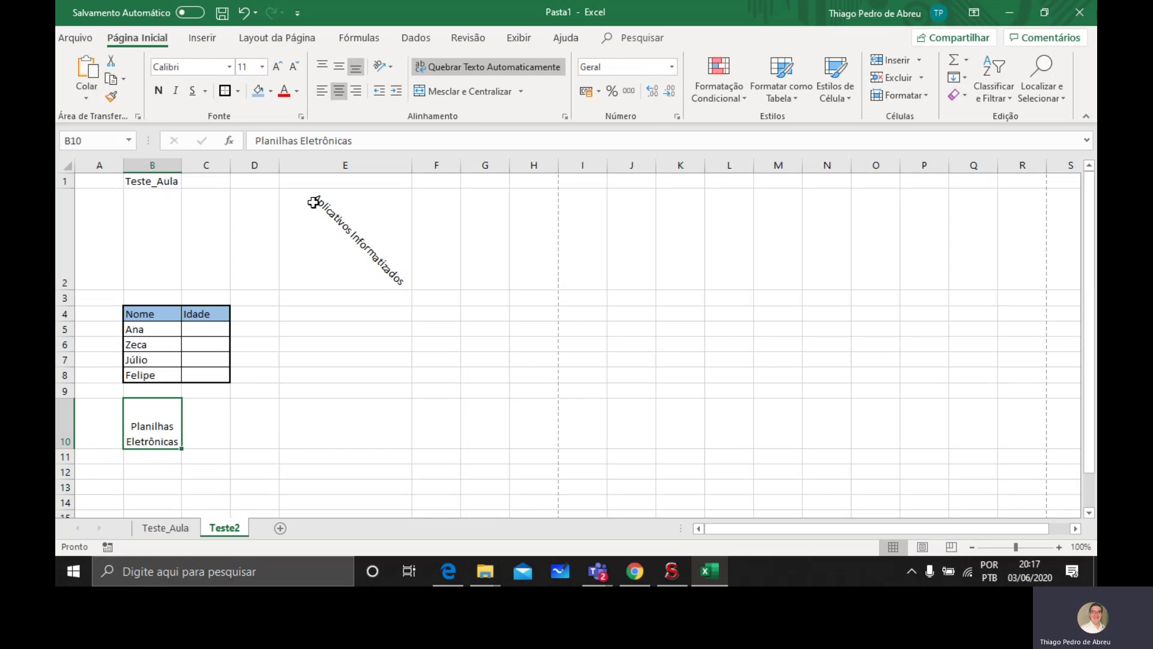
pyautogui.click(339, 66)
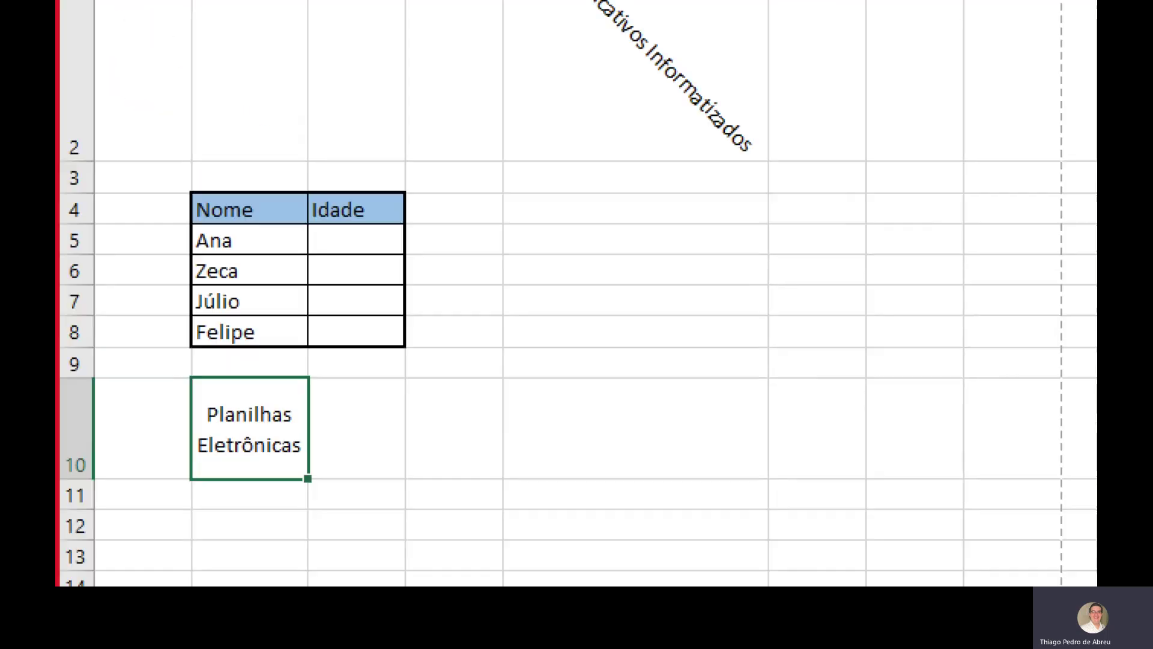
pyautogui.moveTo(278, 387)
pyautogui.mouseDown()
pyautogui.moveTo(166, 430)
pyautogui.moveTo(288, 465)
pyautogui.moveTo(328, 369)
pyautogui.moveTo(258, 355)
pyautogui.mouseUp()
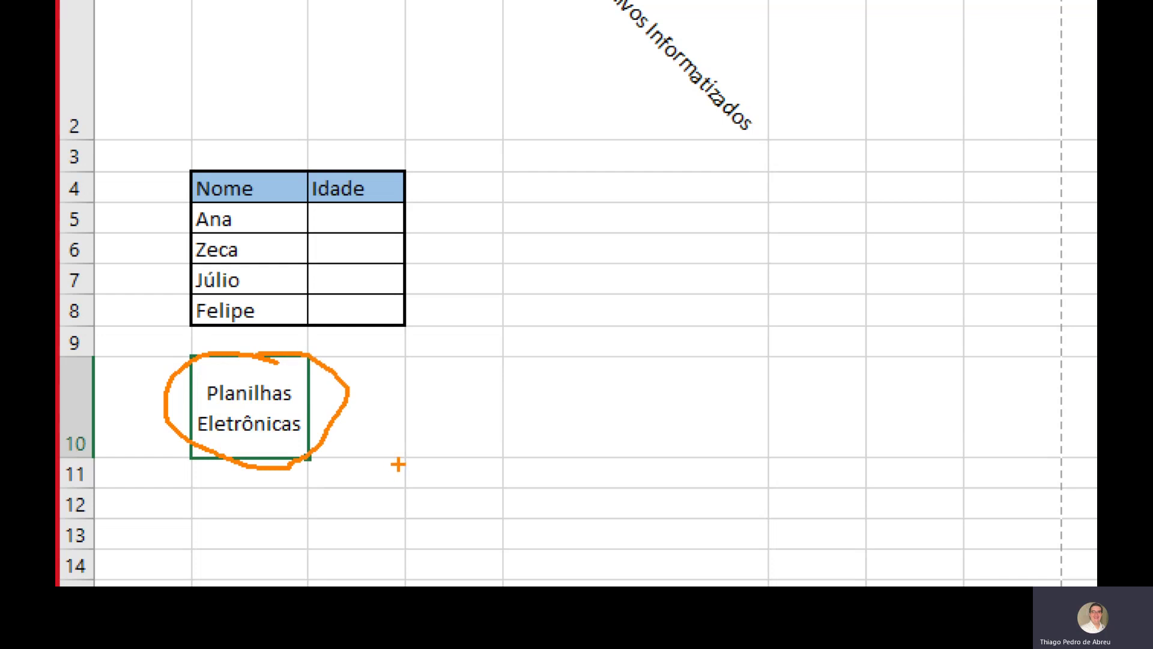
pyautogui.press('Escape')
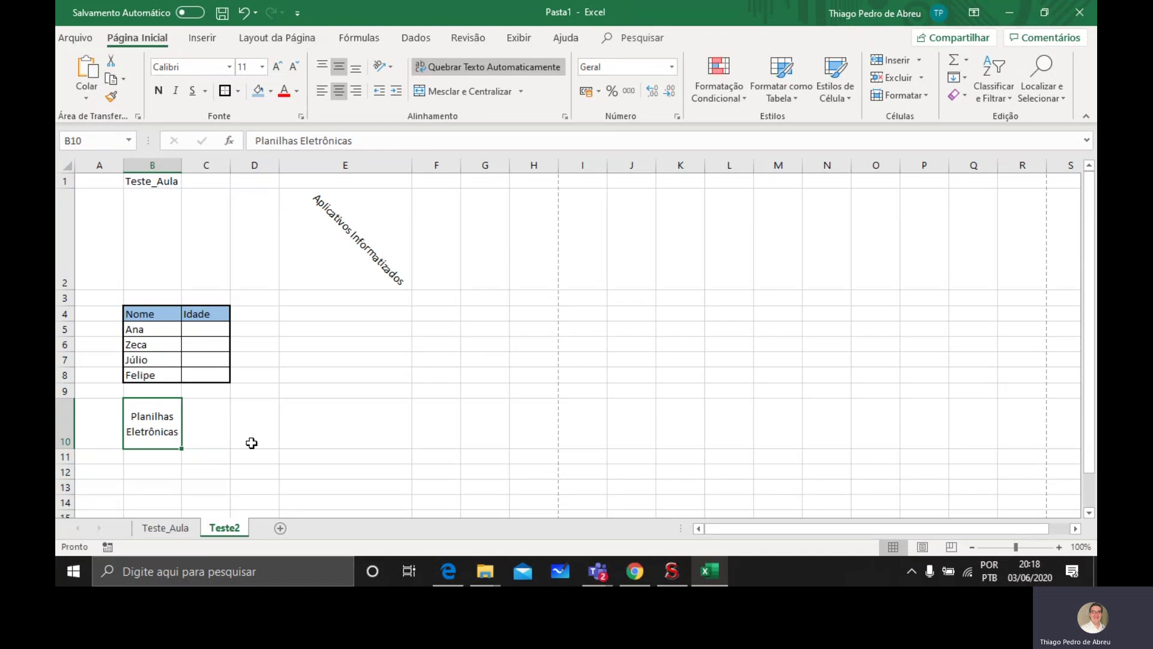
# Enter the text "Aula de Informática" in cell F7.
pyautogui.click(436, 357)
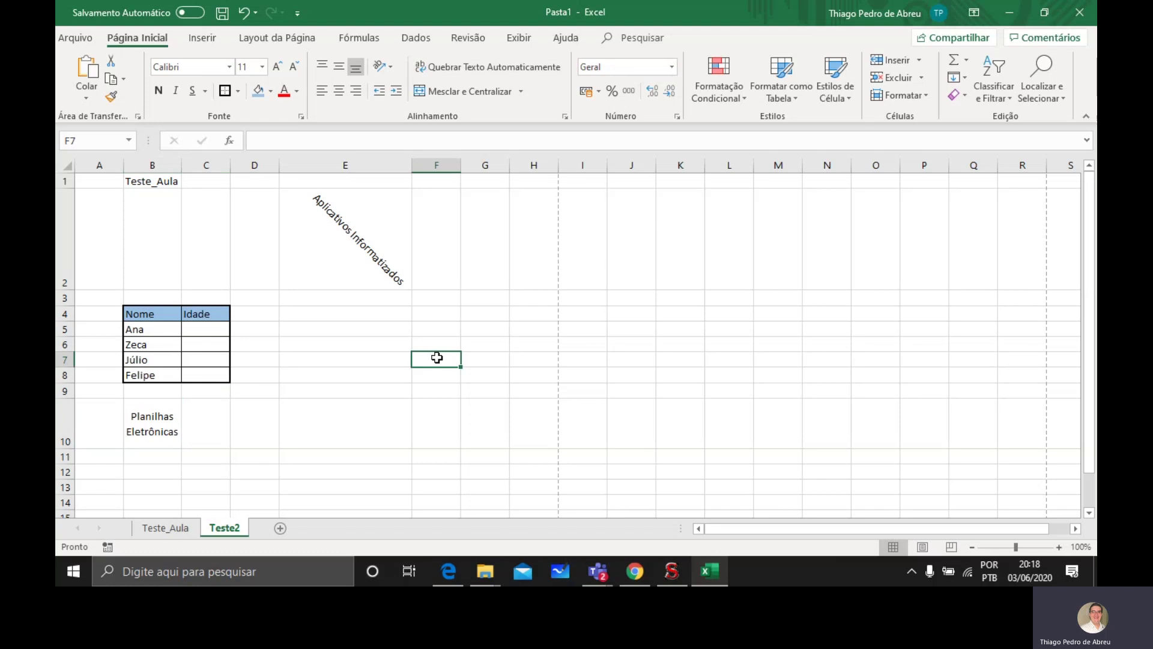
pyautogui.write('P')
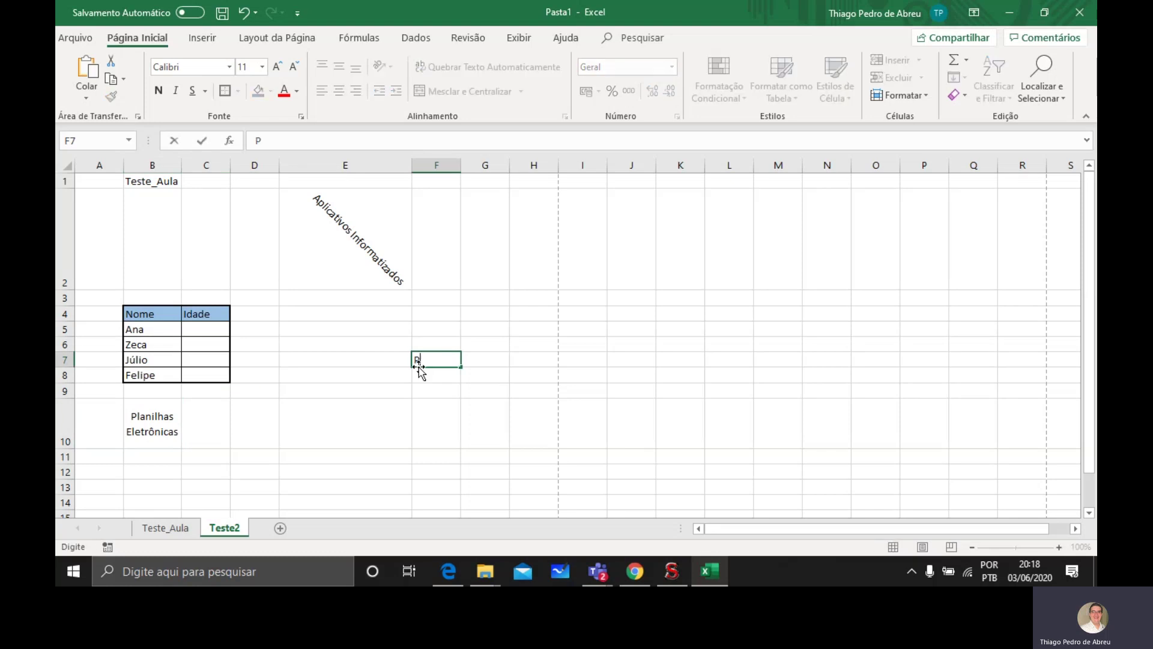
pyautogui.write('Aula de Informática')
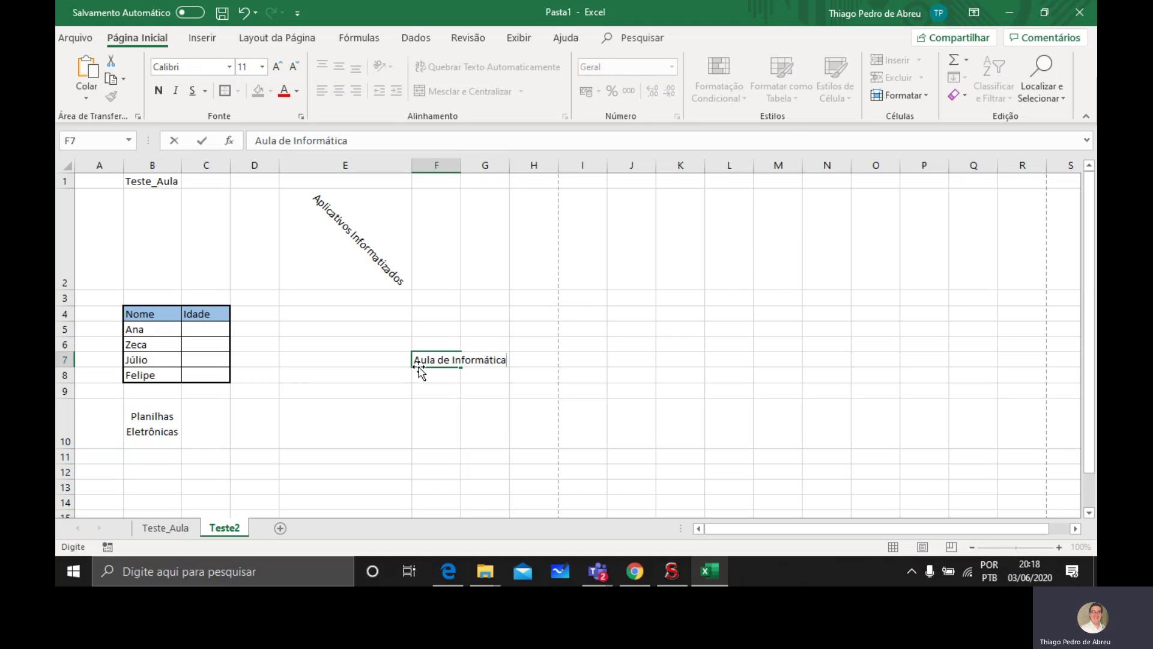
pyautogui.click(435, 388)
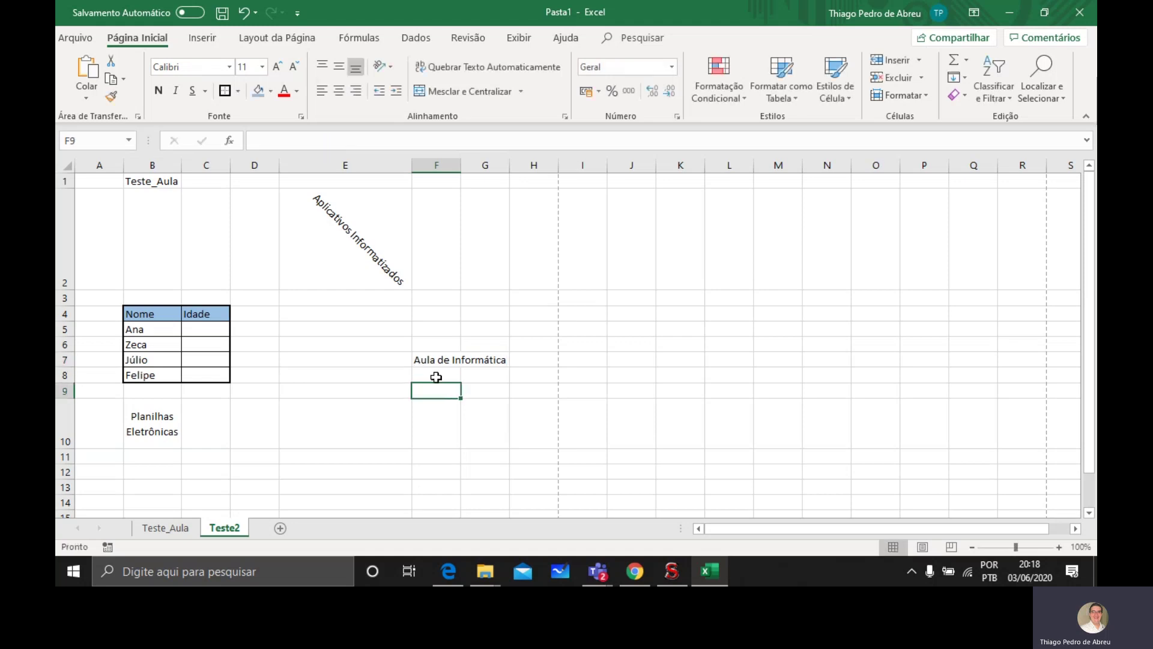
# Enter the times 15h10, 16h00 and 16h20 in cells F8, G8 and H8 under the heading.
pyautogui.click(436, 376)
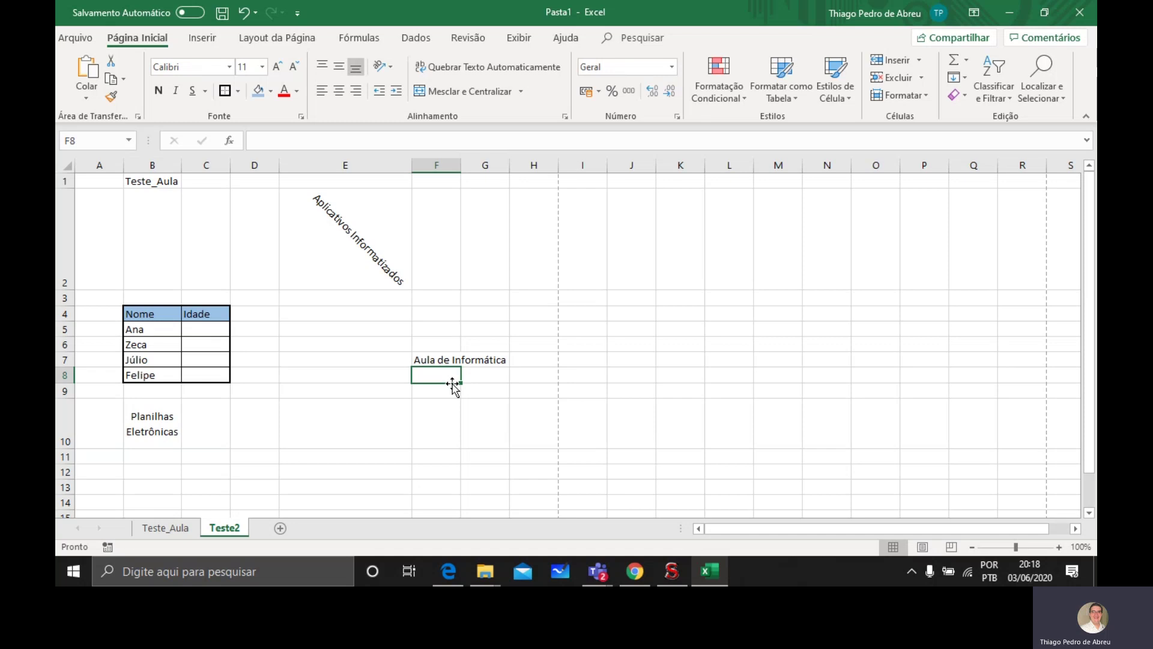
pyautogui.write('!5')
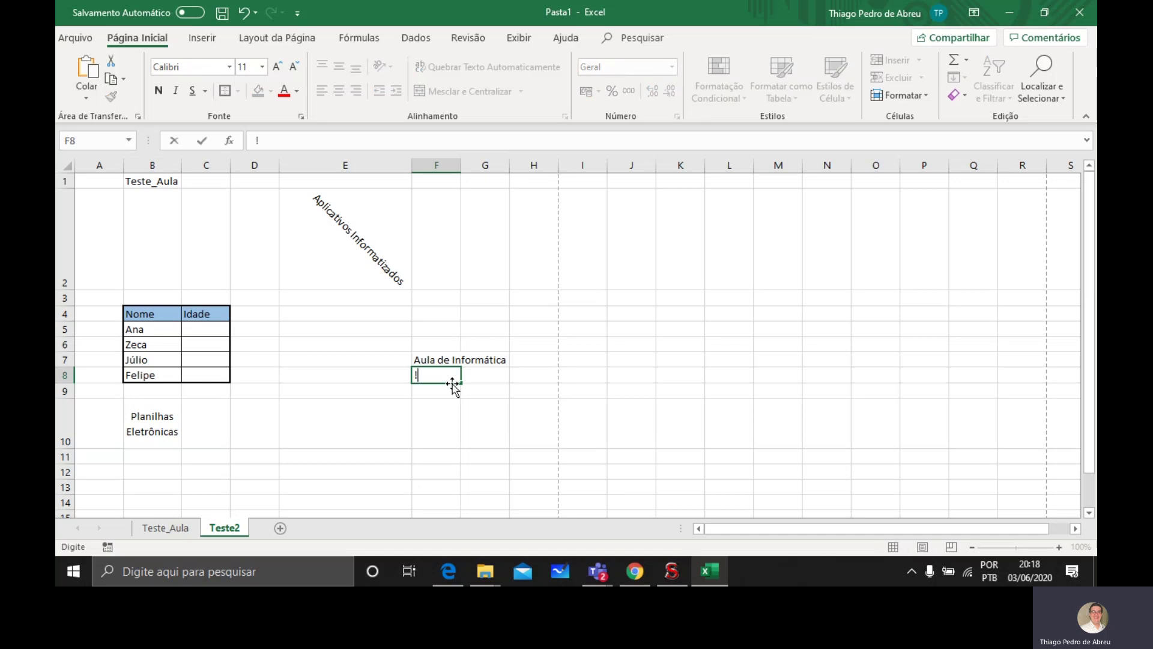
pyautogui.press('BackSpace')
pyautogui.press('BackSpace')
pyautogui.write('15h10')
pyautogui.press('Tab')
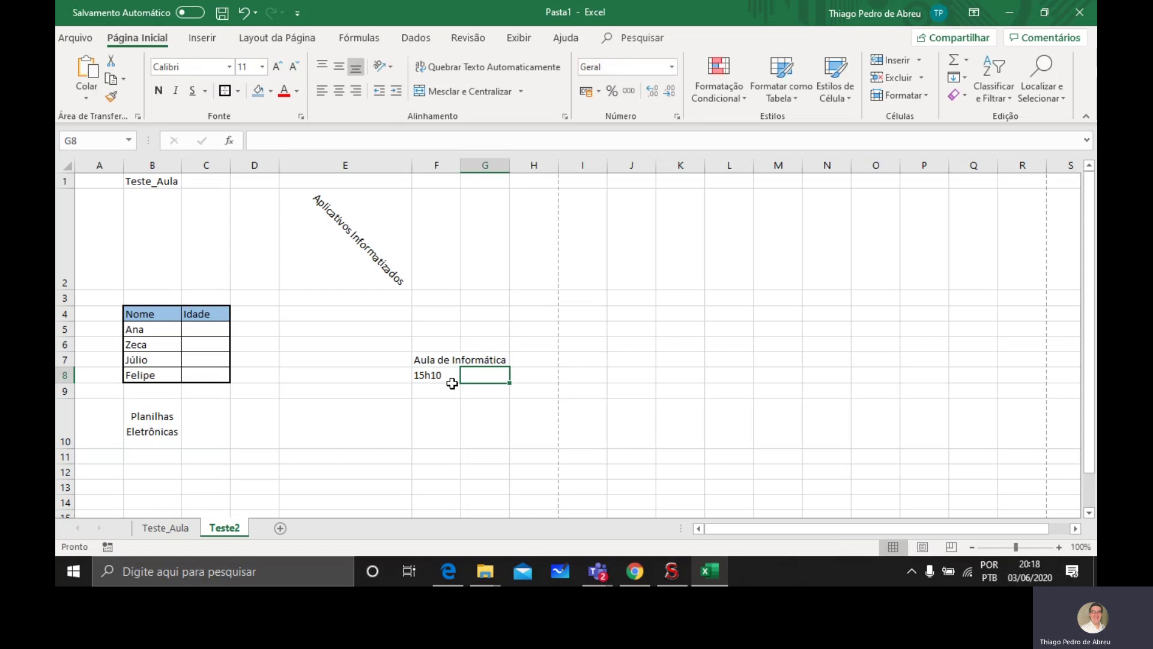
pyautogui.write('16')
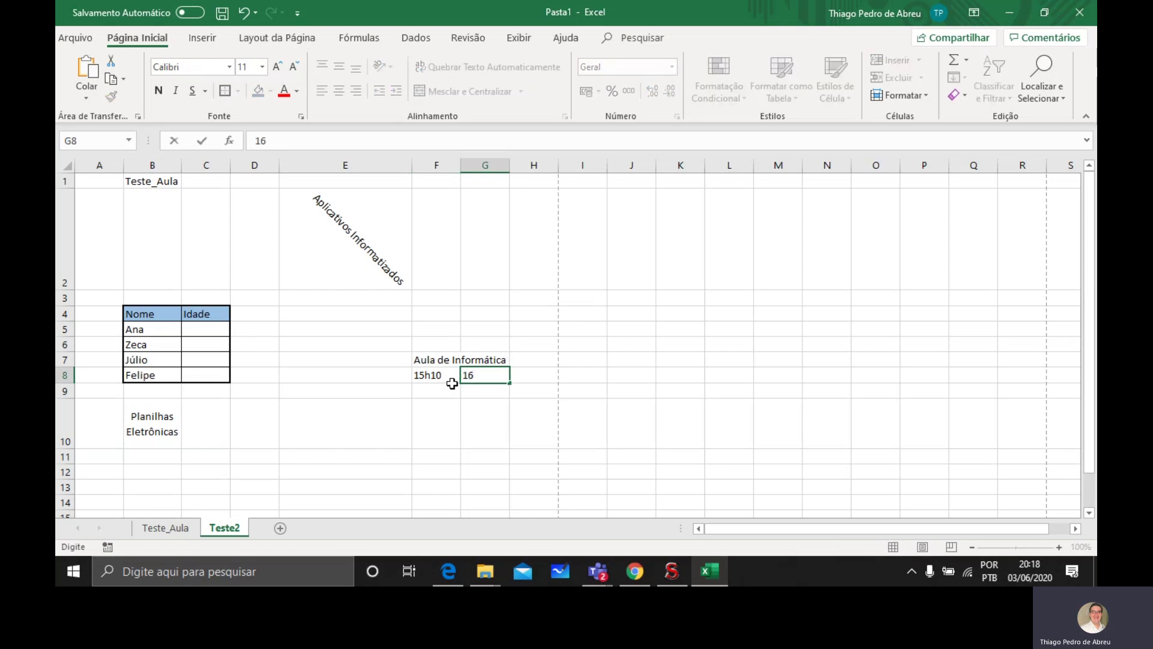
pyautogui.write('h00')
pyautogui.press('Tab')
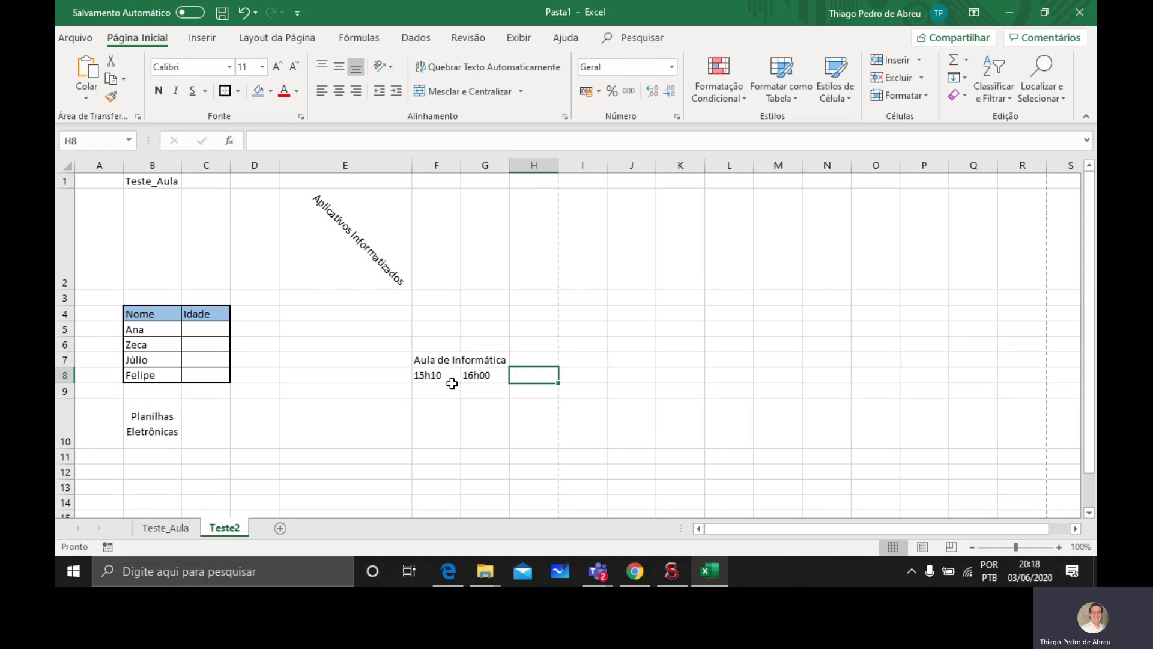
pyautogui.write('16h20')
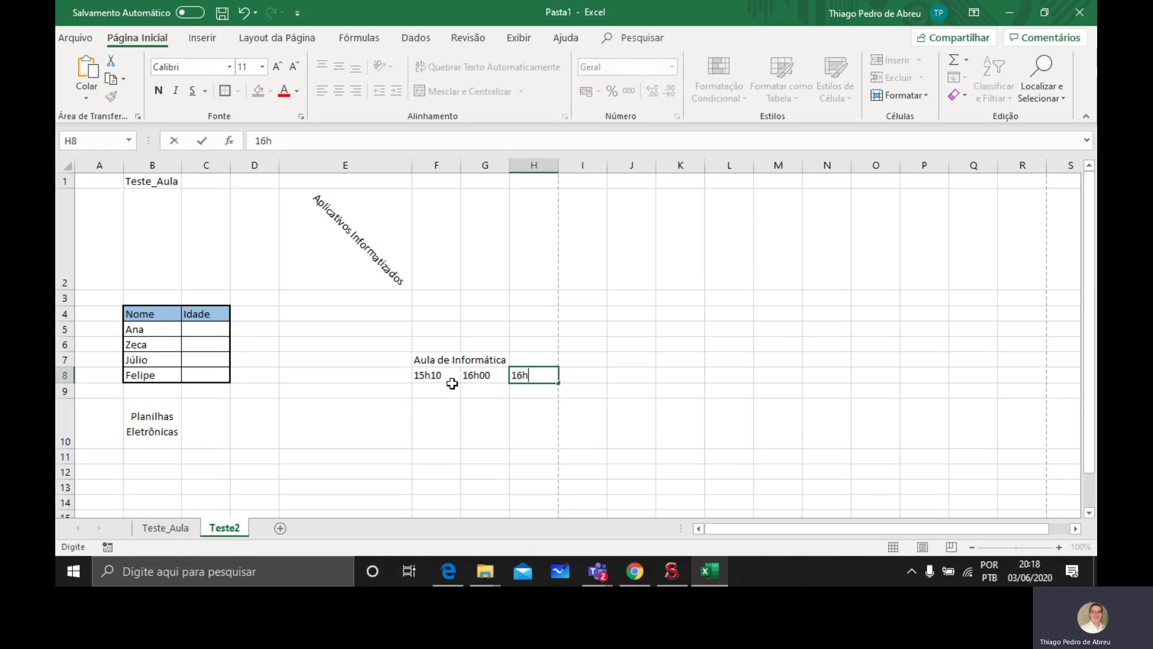
pyautogui.click(440, 406)
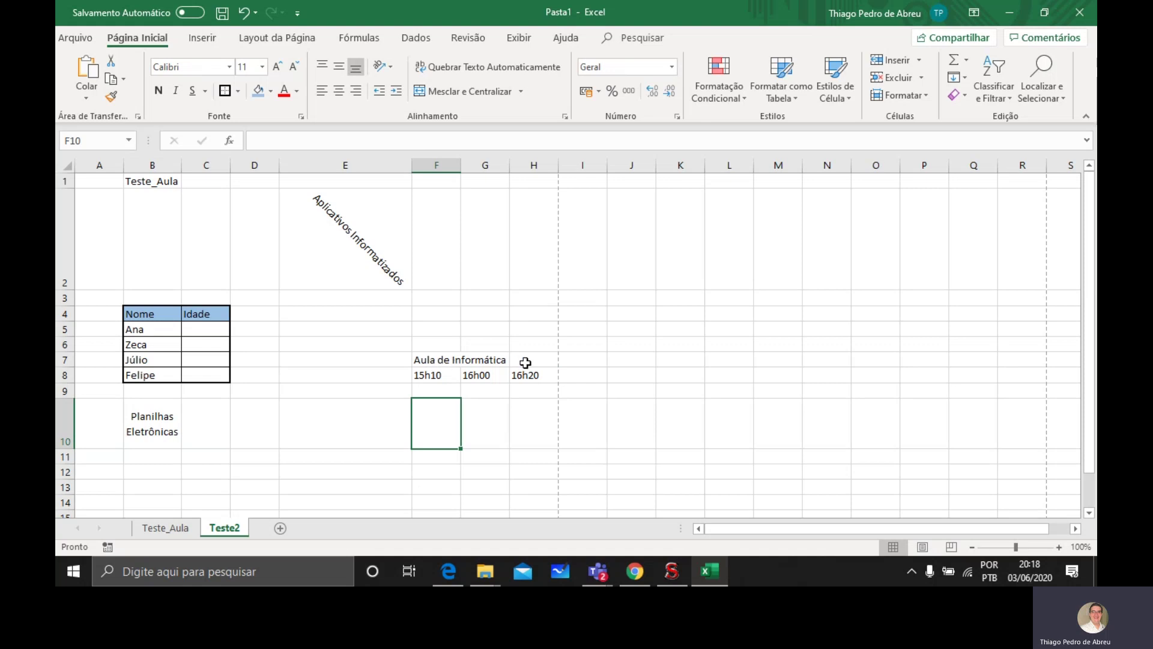
pyautogui.click(436, 359)
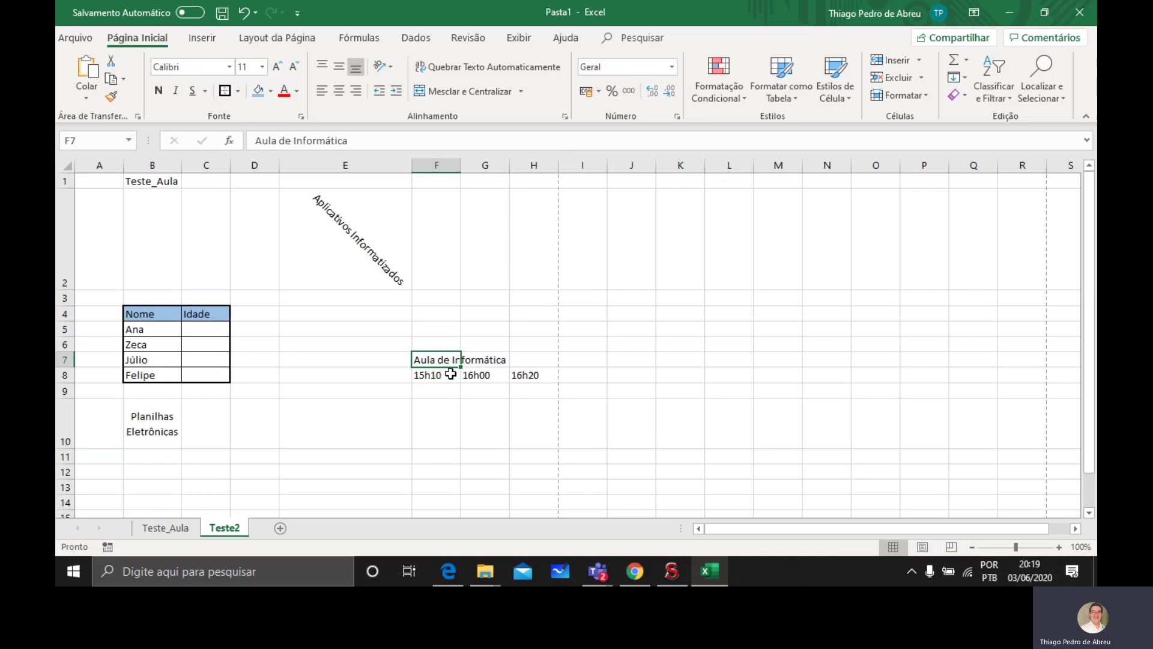
pyautogui.click(427, 375)
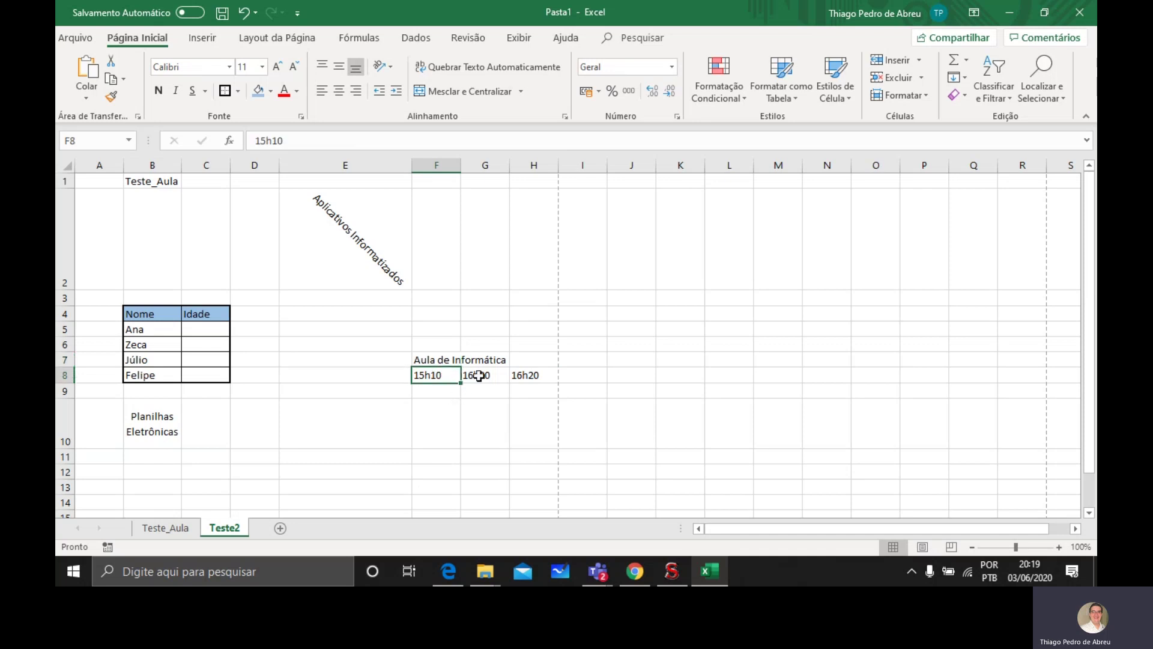
pyautogui.click(478, 376)
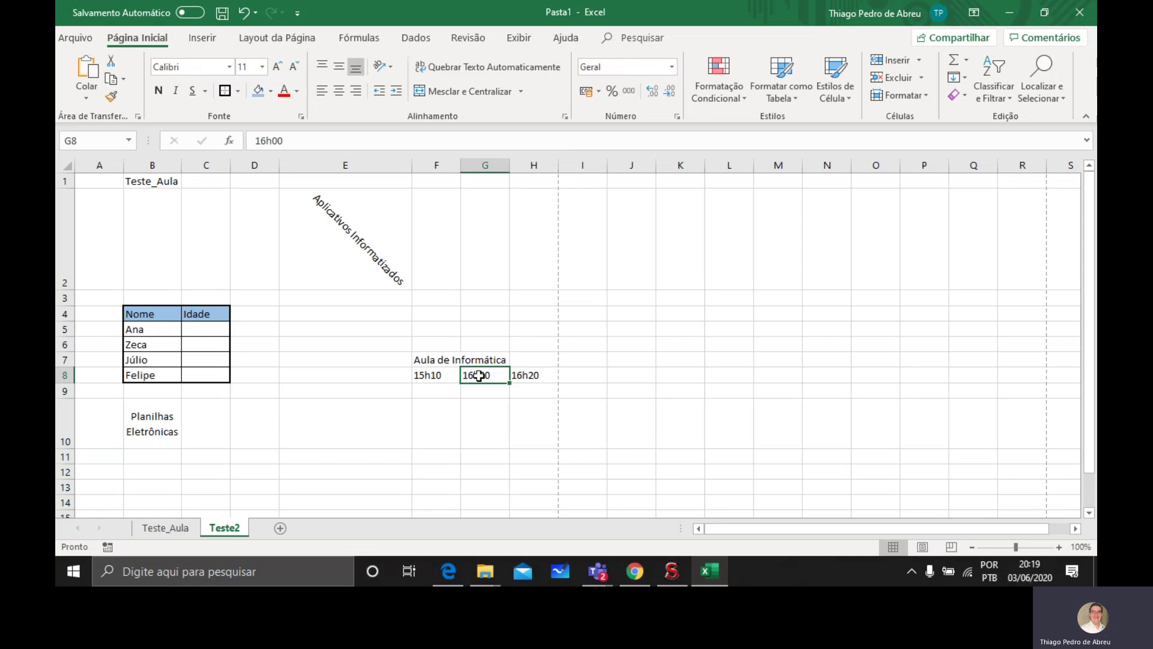
pyautogui.click(529, 376)
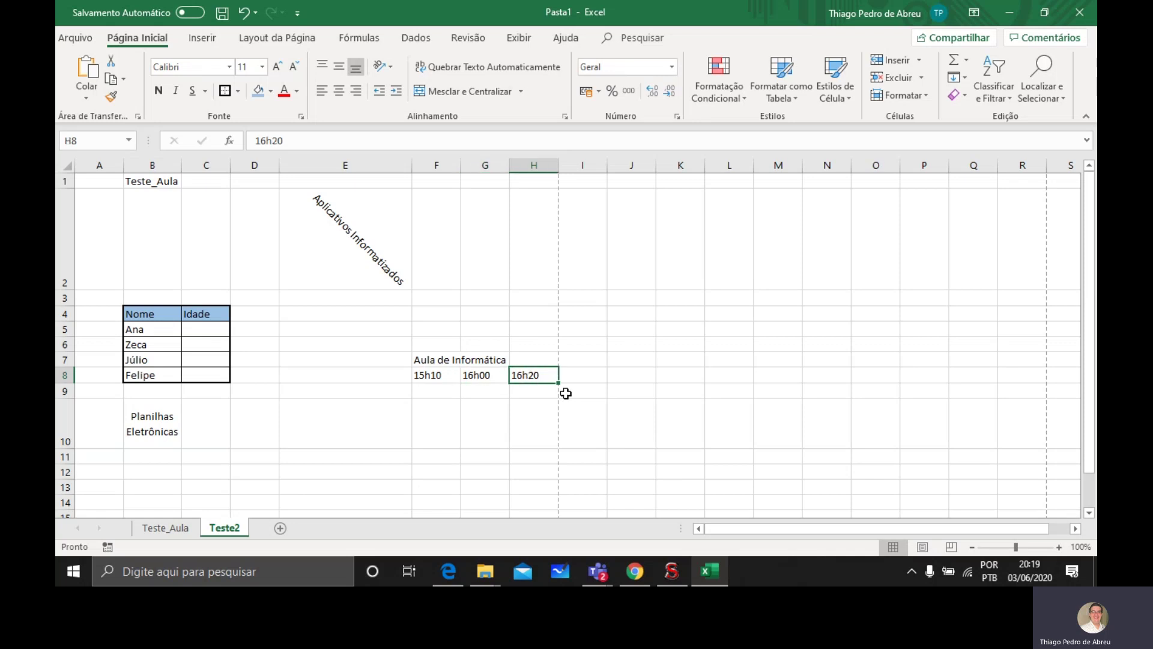
# Merge cells F7:H7 and center the heading "Aula de Informática" across them.
pyautogui.click(426, 360)
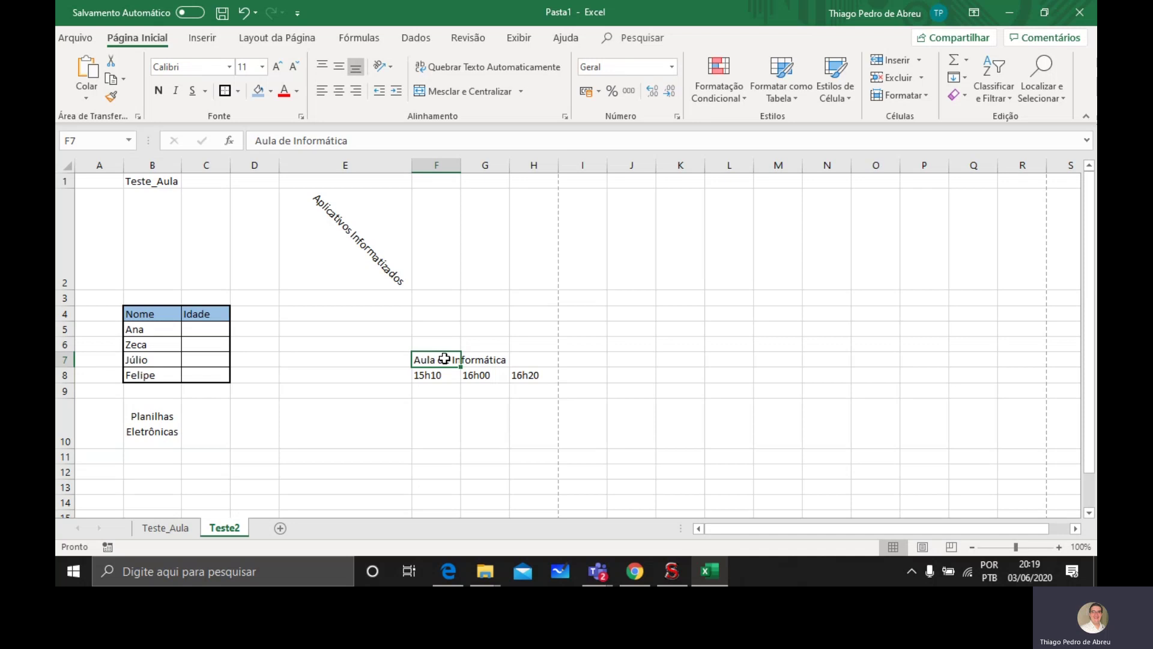
pyautogui.moveTo(434, 361); pyautogui.dragTo(526, 360)
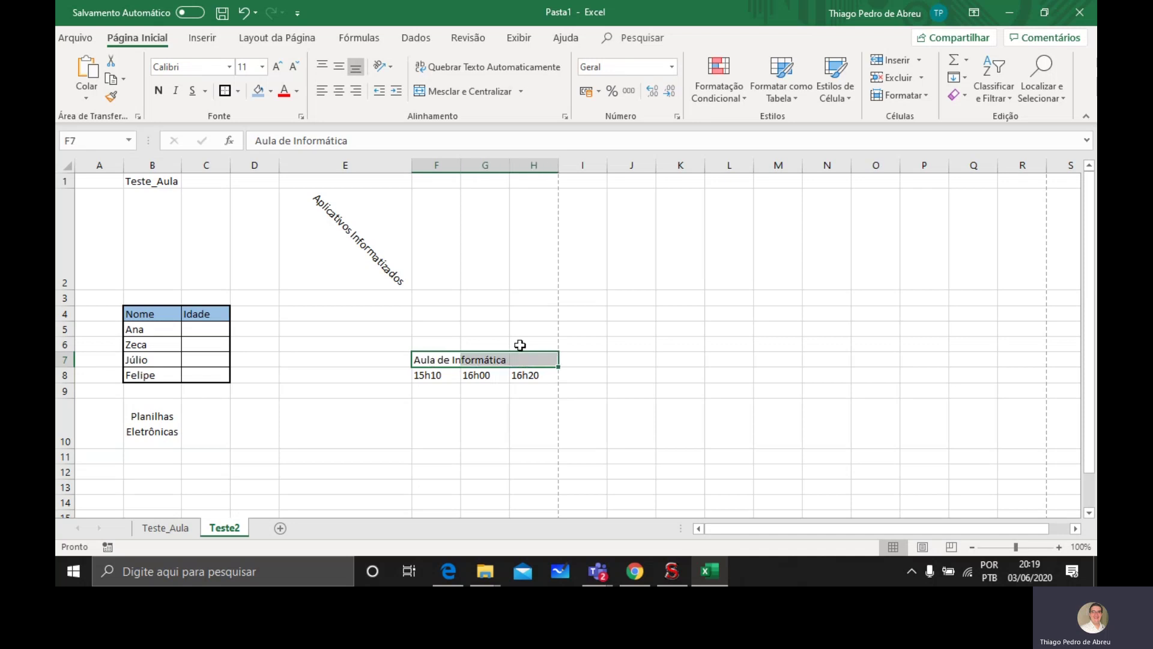
pyautogui.click(426, 357)
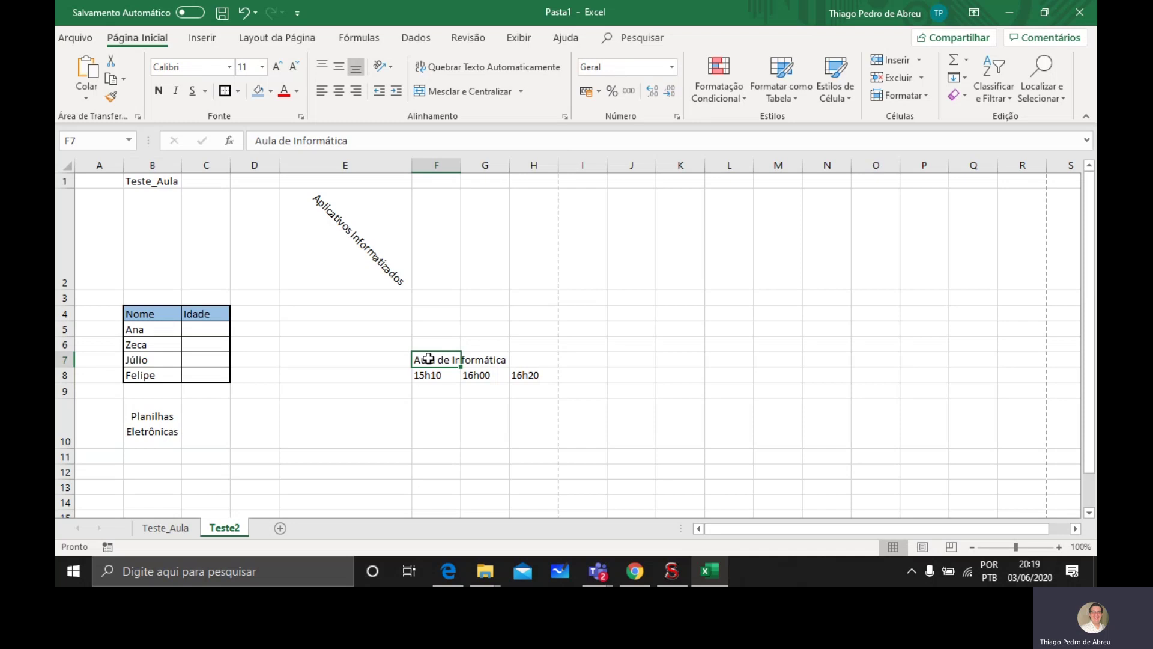
pyautogui.moveTo(428, 358); pyautogui.dragTo(538, 362)
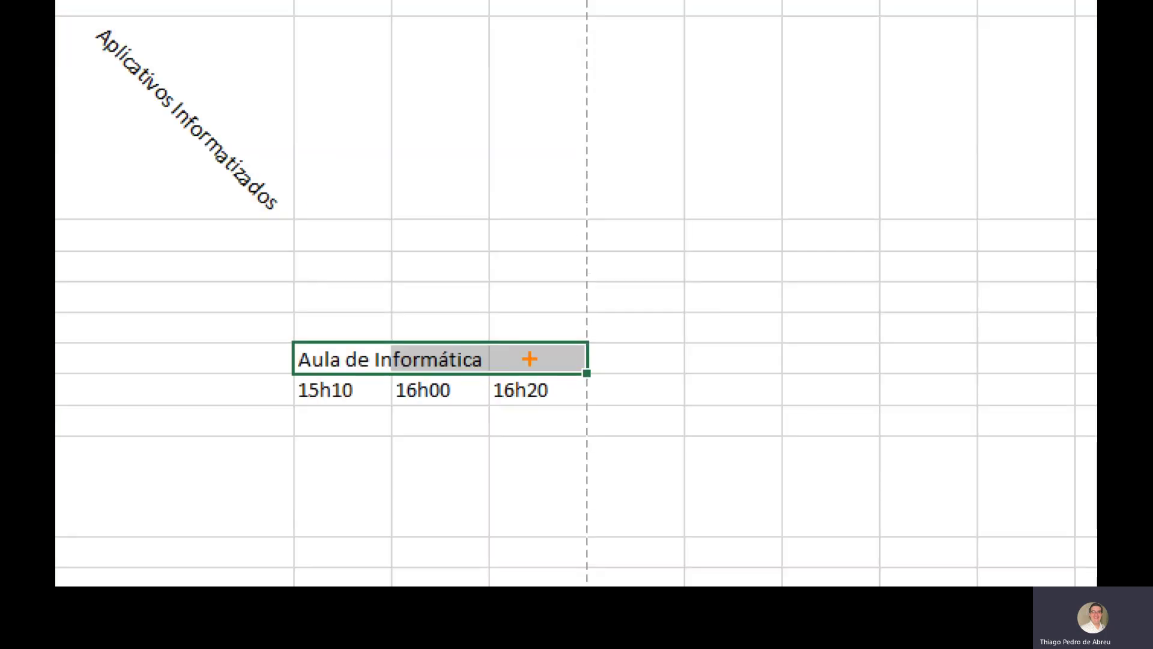
pyautogui.moveTo(478, 170); pyautogui.dragTo(502, 294)
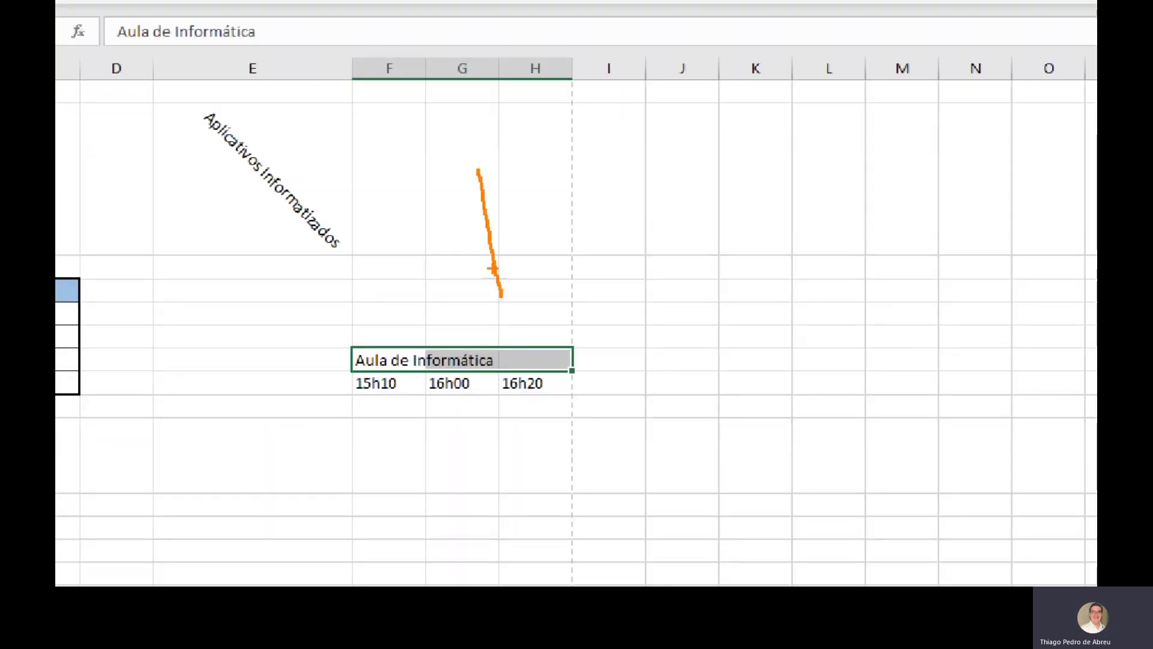
pyautogui.press('Escape')
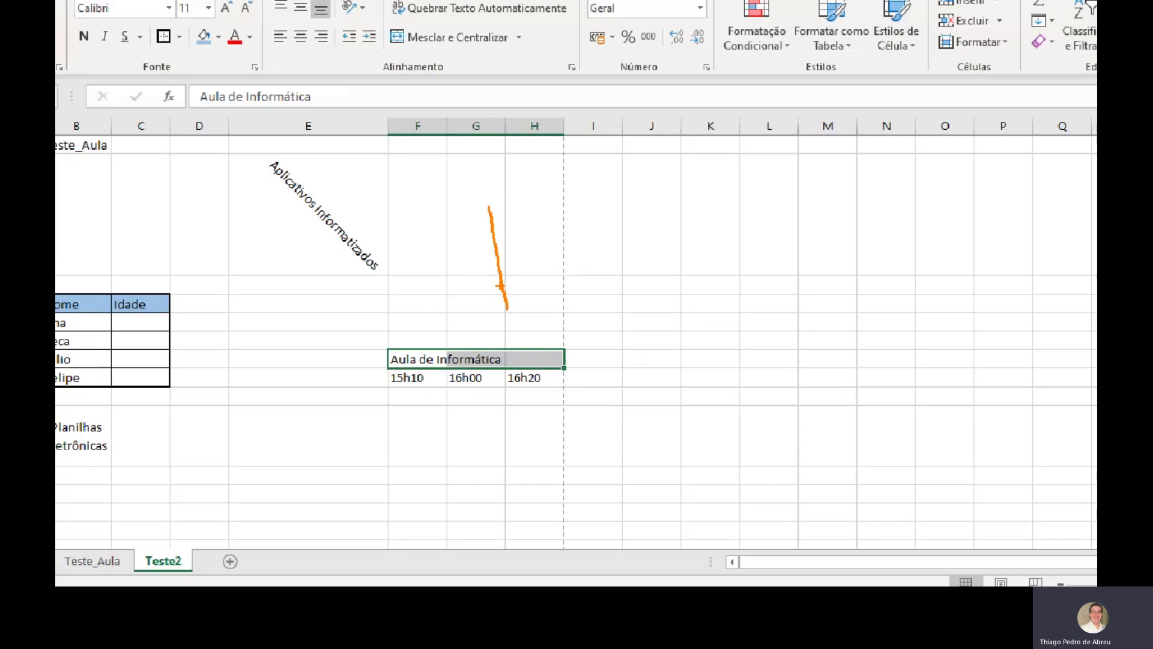
pyautogui.hotkey('ctrl', '1')
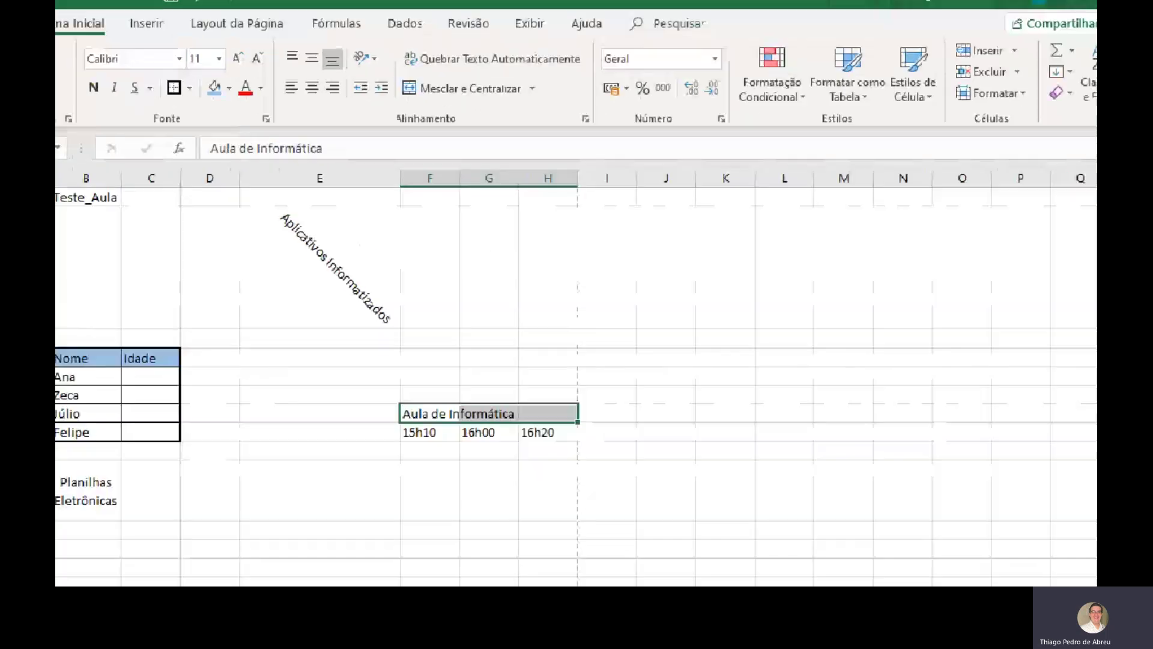
pyautogui.click(467, 104)
pyautogui.moveTo(406, 100)
pyautogui.mouseDown()
pyautogui.moveTo(531, 104)
pyautogui.moveTo(587, 88)
pyautogui.mouseUp()
pyautogui.press('Escape')
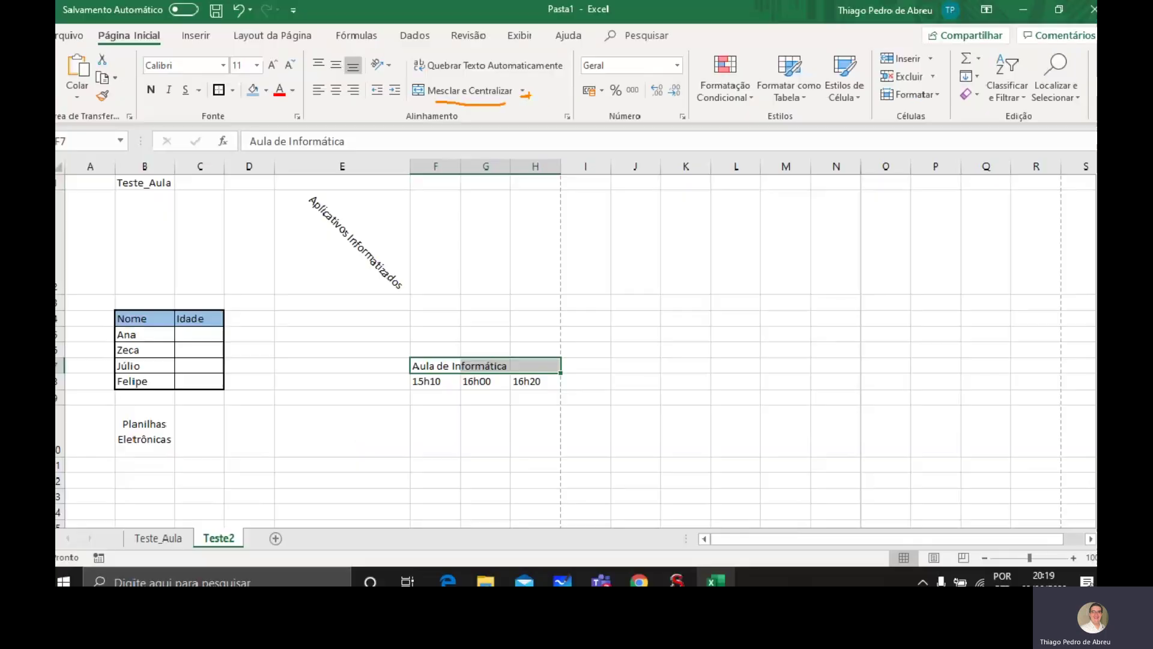
pyautogui.click(521, 92)
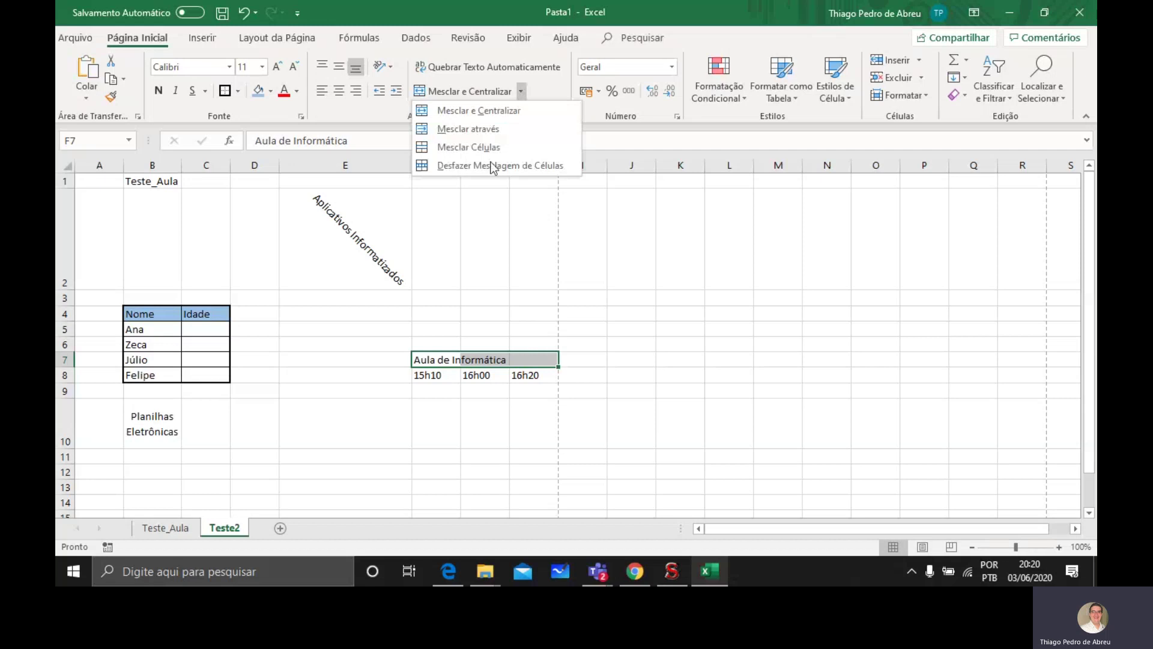
pyautogui.click(485, 110)
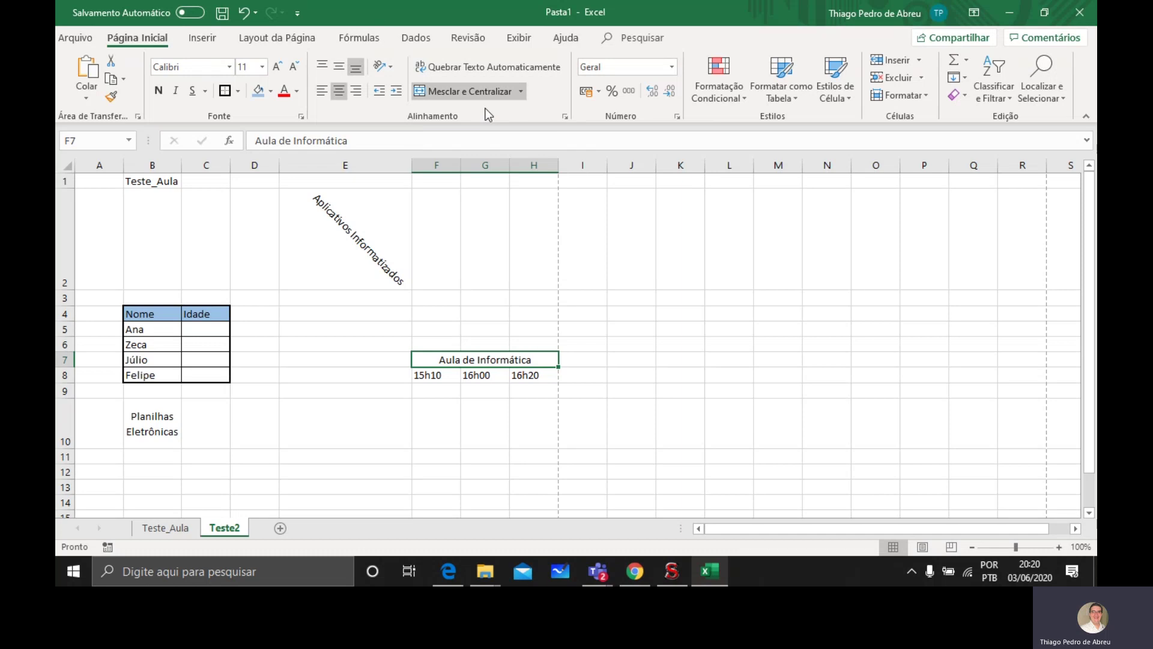
pyautogui.click(427, 394)
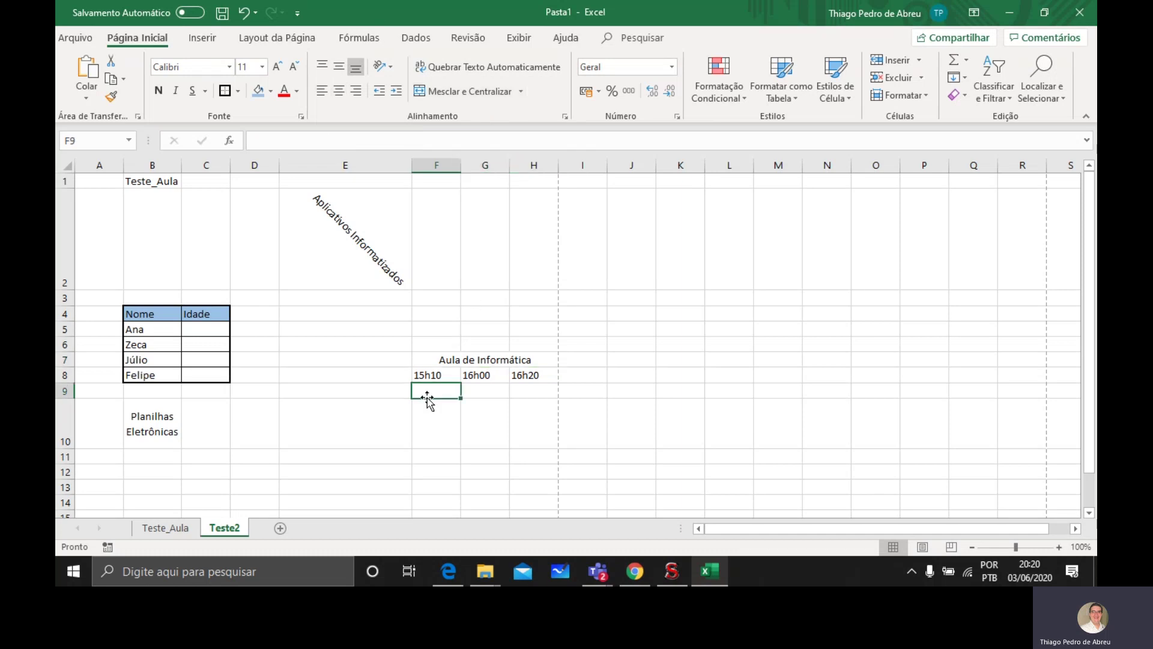
pyautogui.click(469, 357)
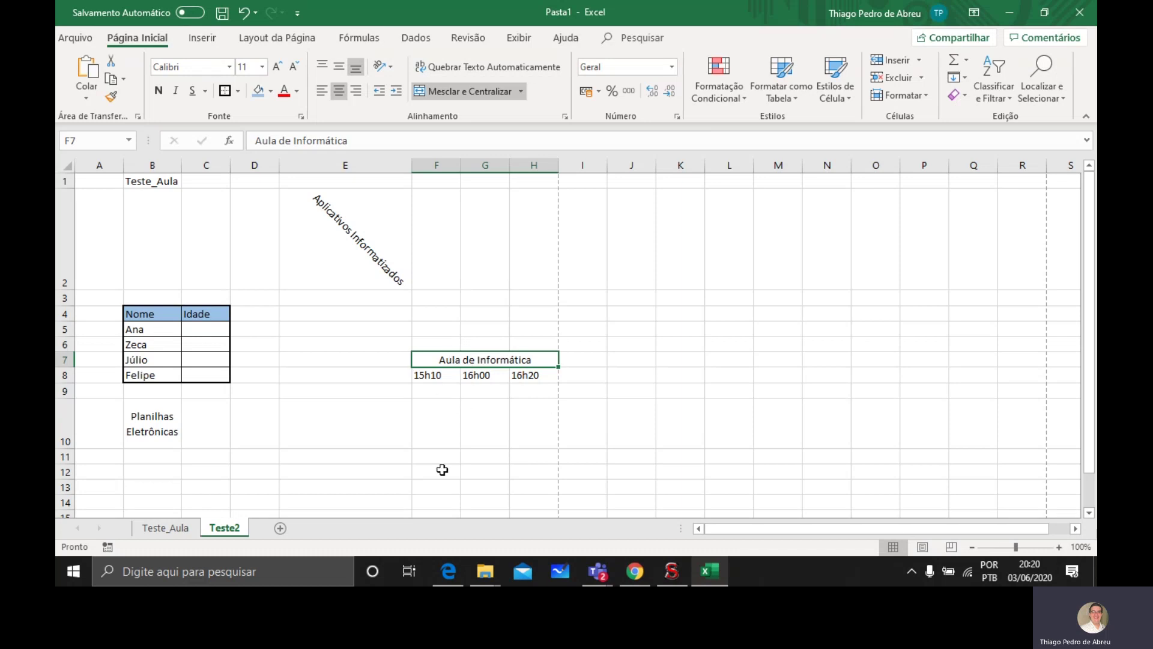
pyautogui.click(488, 434)
pyautogui.click(464, 362)
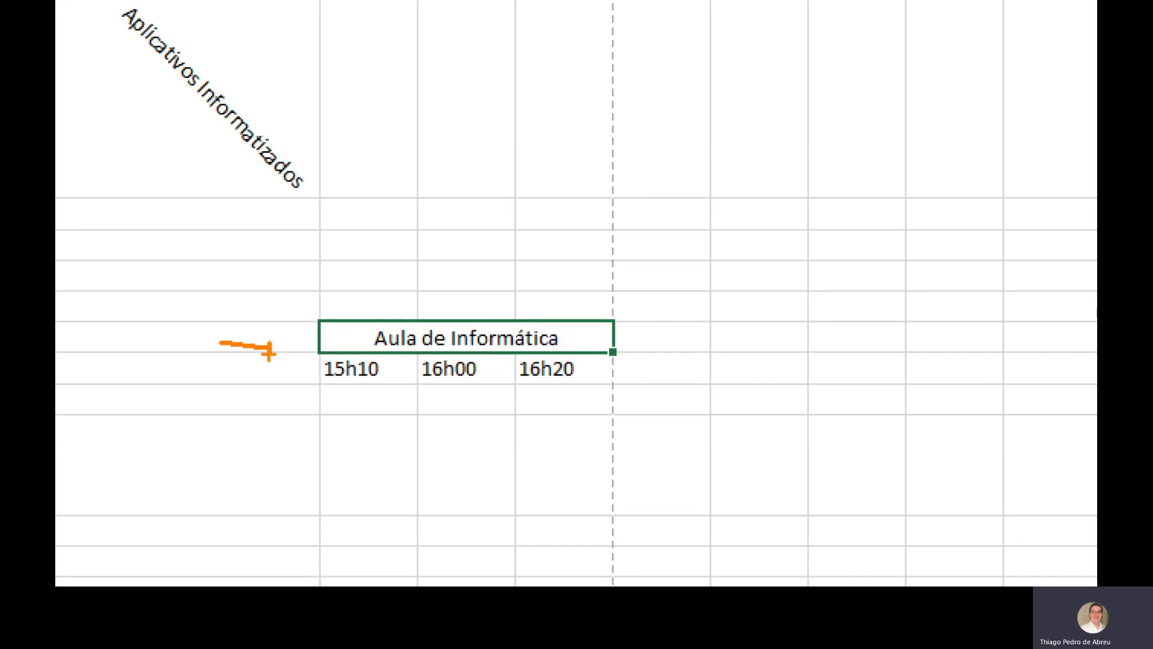
pyautogui.moveTo(269, 355)
pyautogui.mouseDown()
pyautogui.moveTo(269, 338)
pyautogui.moveTo(289, 347)
pyautogui.moveTo(268, 362)
pyautogui.mouseUp()
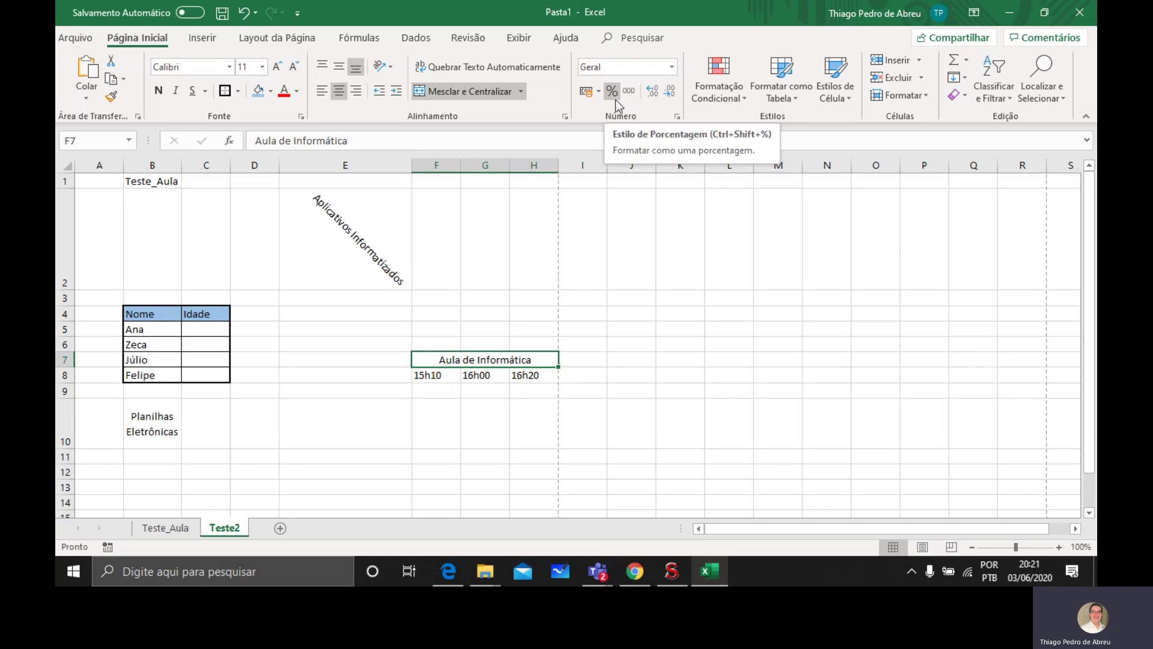
# Enter 5 in cell J3 and apply the percent style to it.
pyautogui.click(628, 296)
pyautogui.write('5')
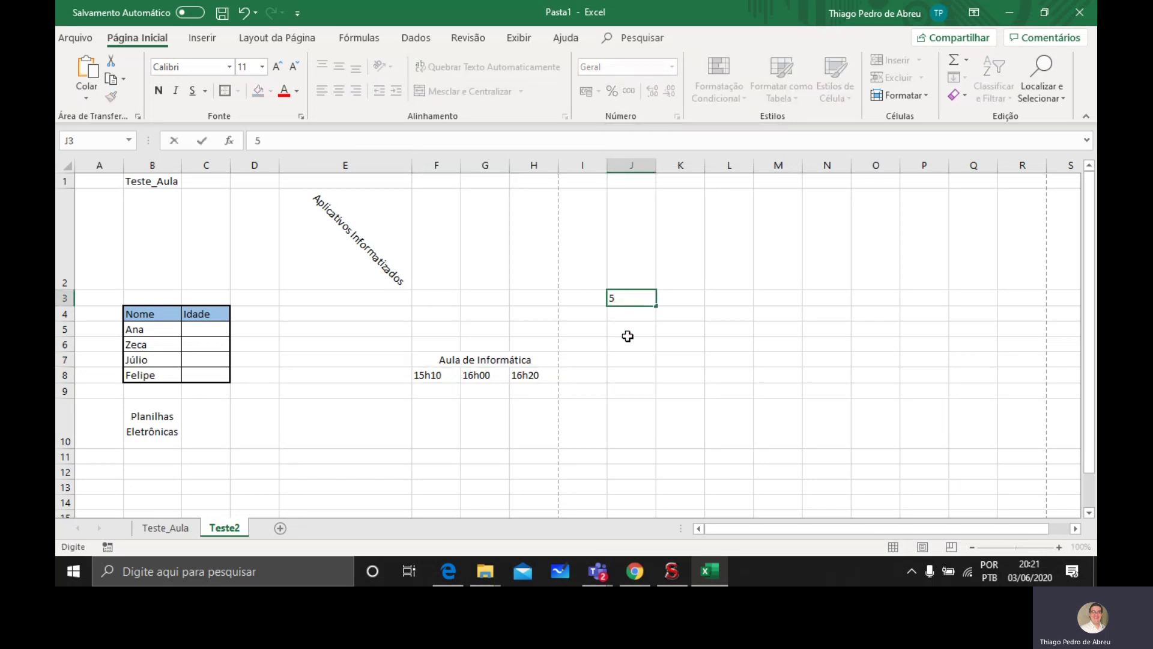
pyautogui.press('Return')
pyautogui.click(630, 299)
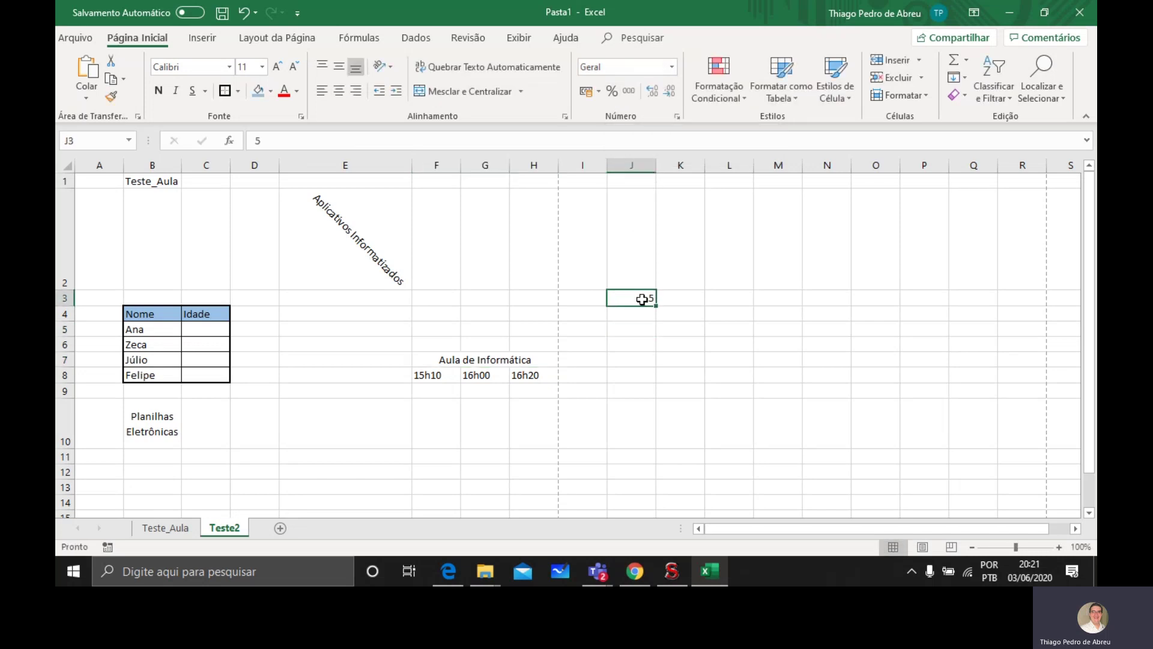
pyautogui.click(611, 92)
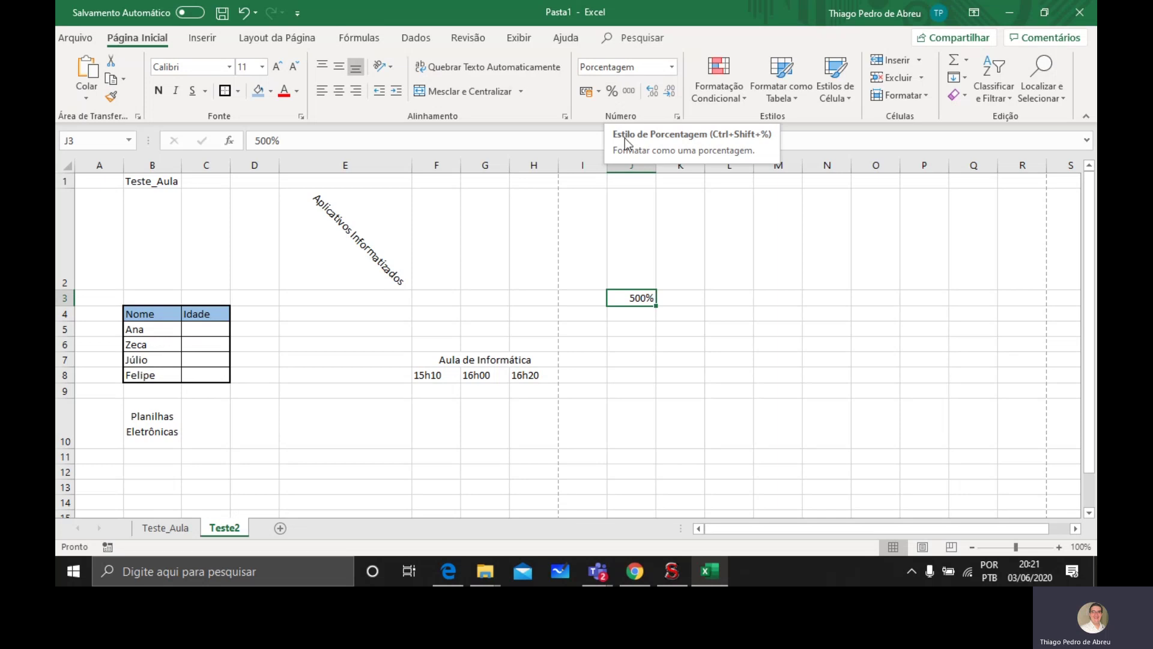
# Change the value of cell J3 to 5%.
pyautogui.doubleClick(635, 299)
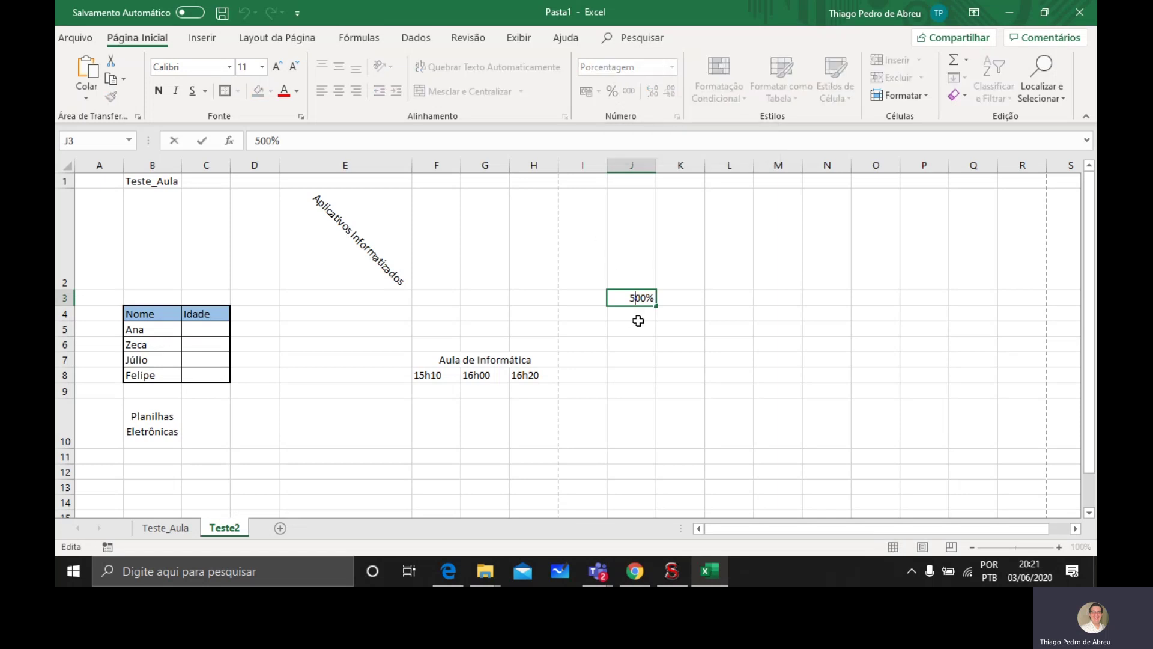
pyautogui.press('BackSpace')
pyautogui.press('BackSpace')
pyautogui.press('Return')
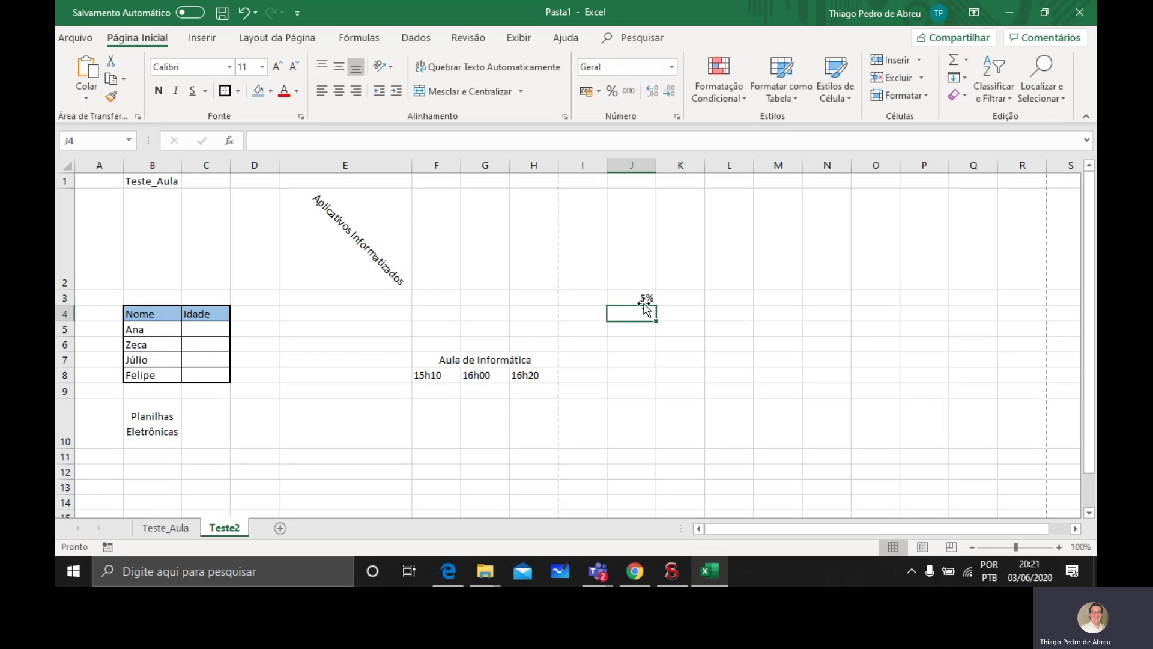
pyautogui.click(640, 298)
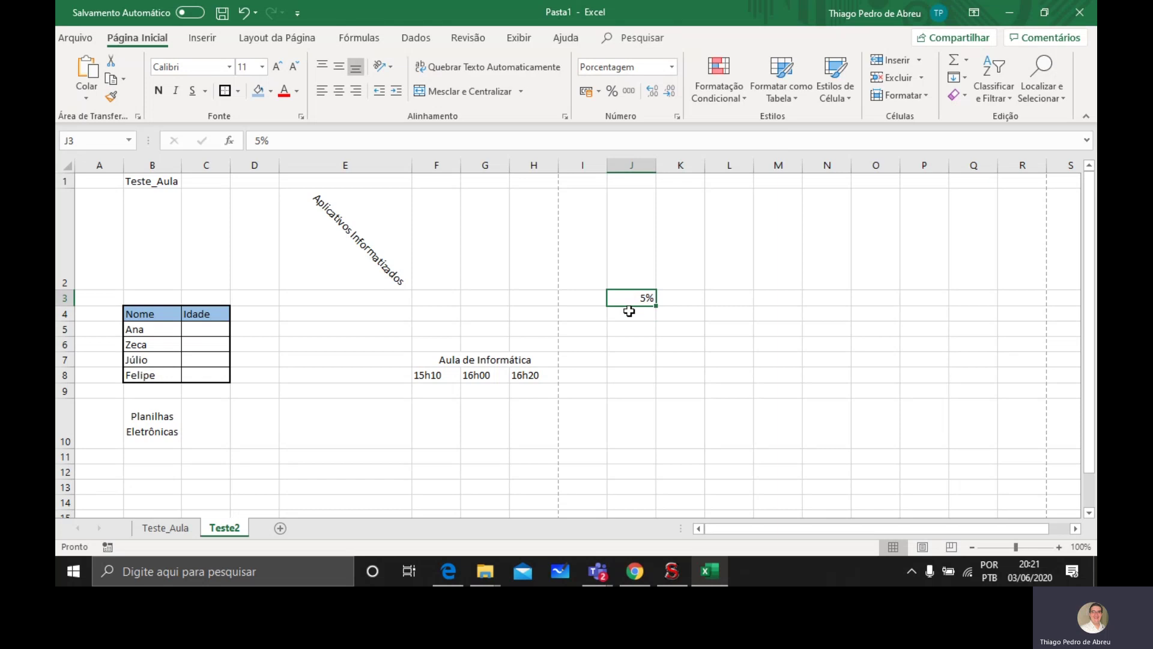
# Enter 0,05 in cell J4 and apply the percent style to it.
pyautogui.click(629, 312)
pyautogui.write('0,05')
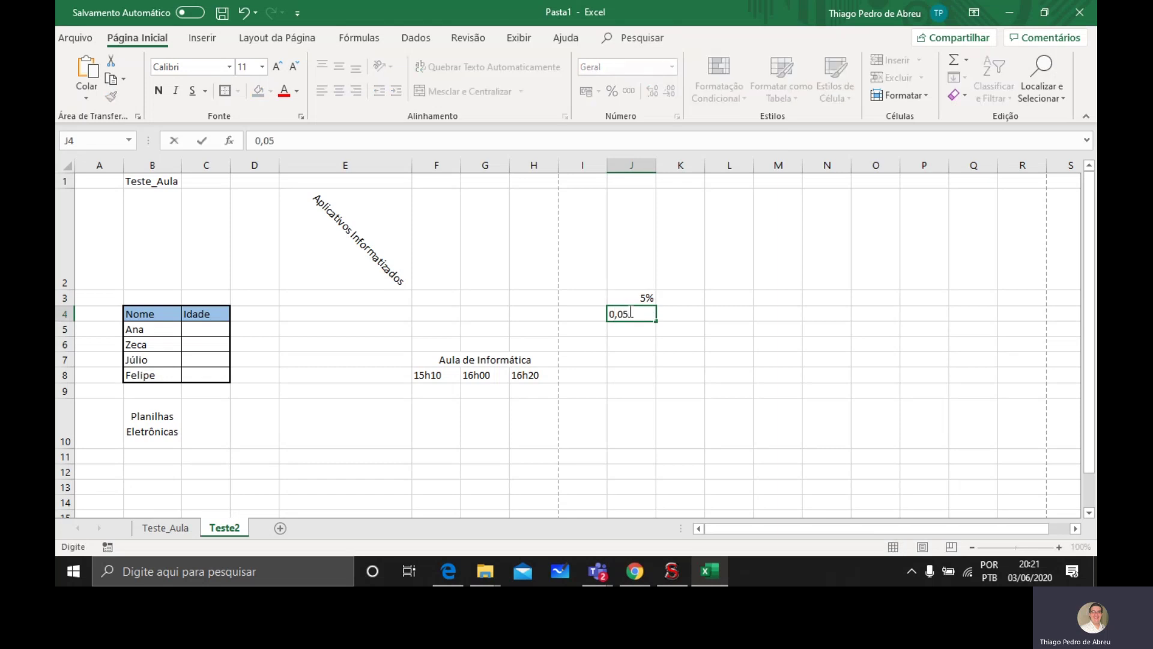
pyautogui.press('Return')
pyautogui.click(631, 312)
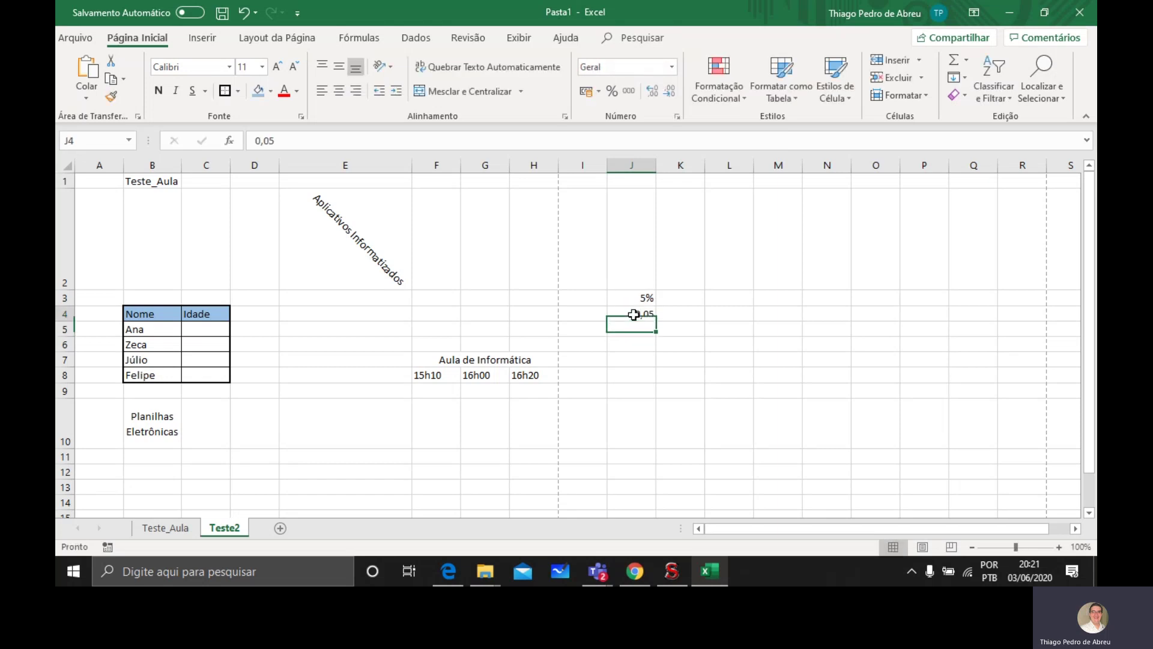
pyautogui.click(611, 92)
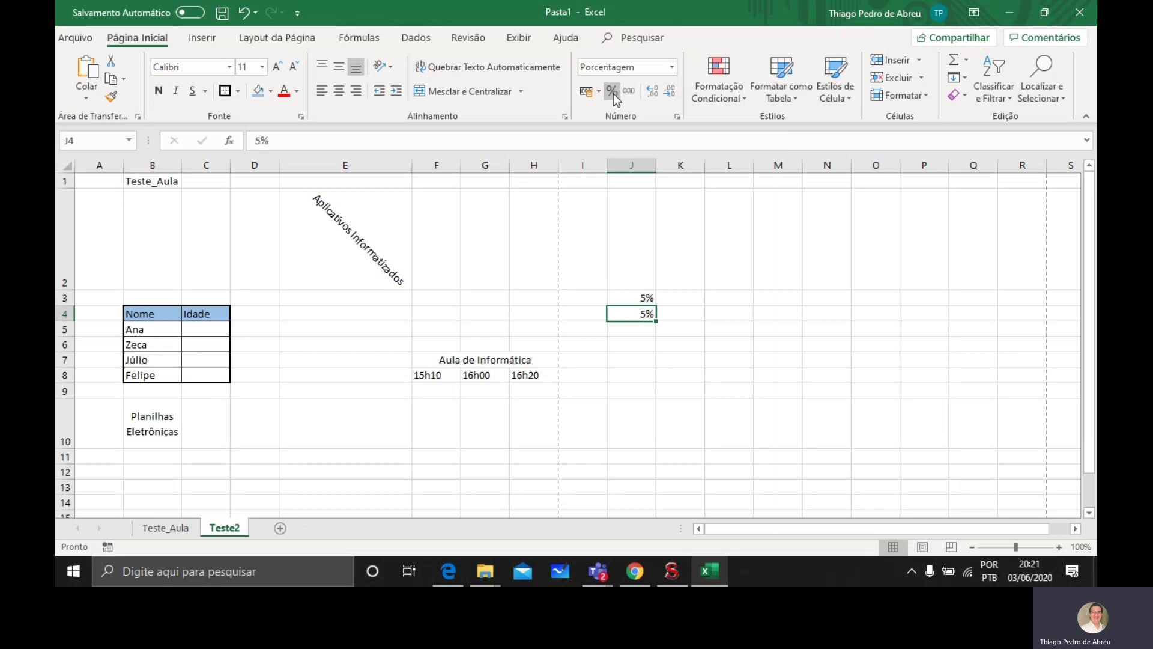
# Enter 5 in cell K3 and apply the percent style to it.
pyautogui.click(686, 293)
pyautogui.write('5')
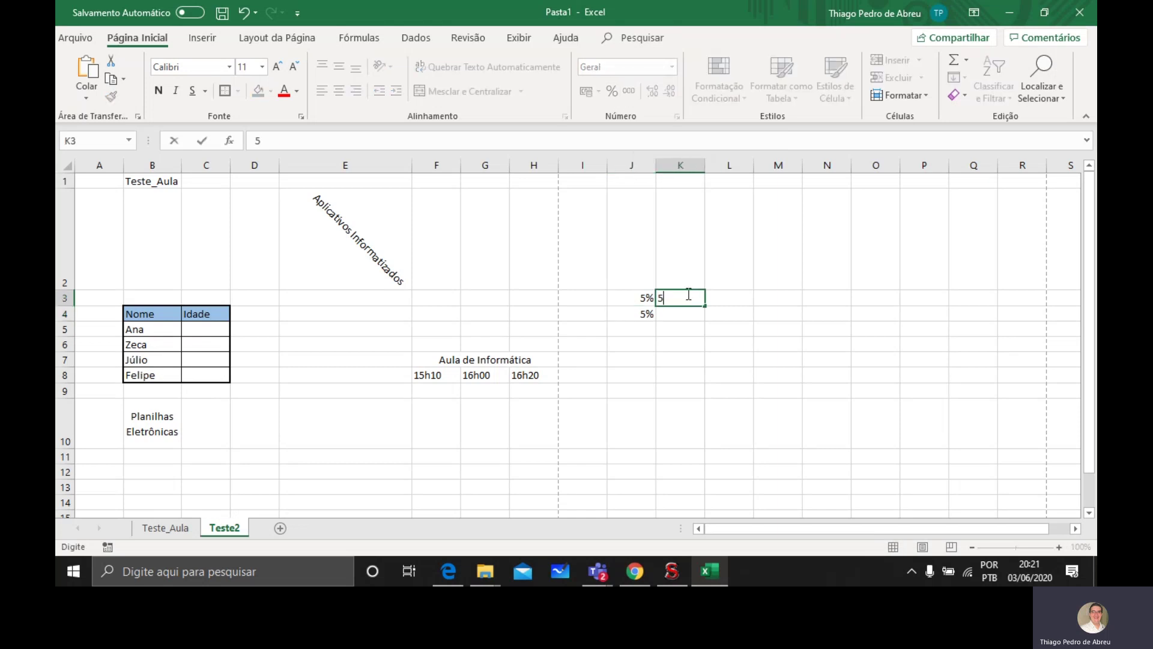
pyautogui.press('Return')
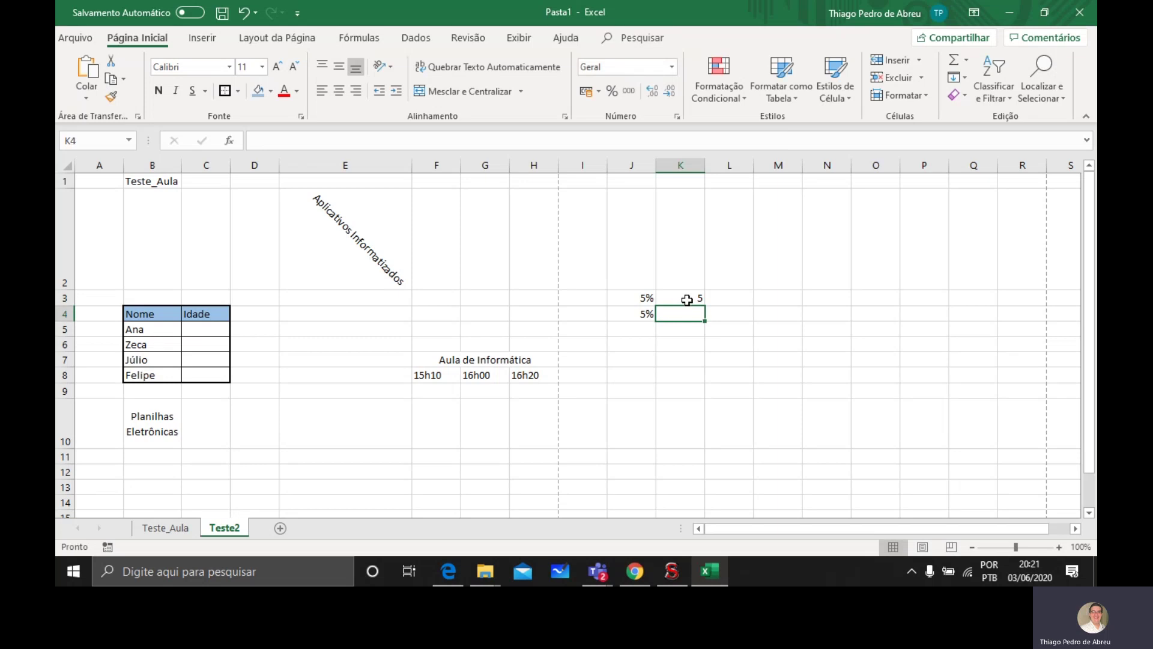
pyautogui.click(683, 298)
pyautogui.click(612, 93)
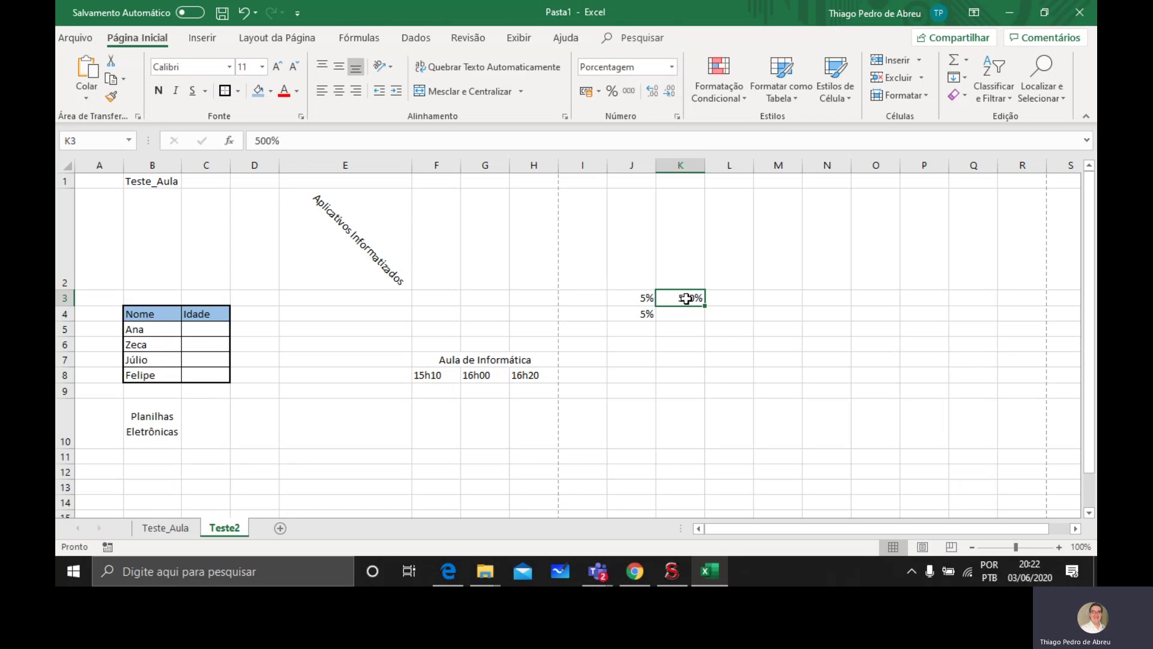
# Replace the content of cell K3 with 0,03, without the automatic percent sign in the entry.
pyautogui.press('Delete')
pyautogui.write('0,03')
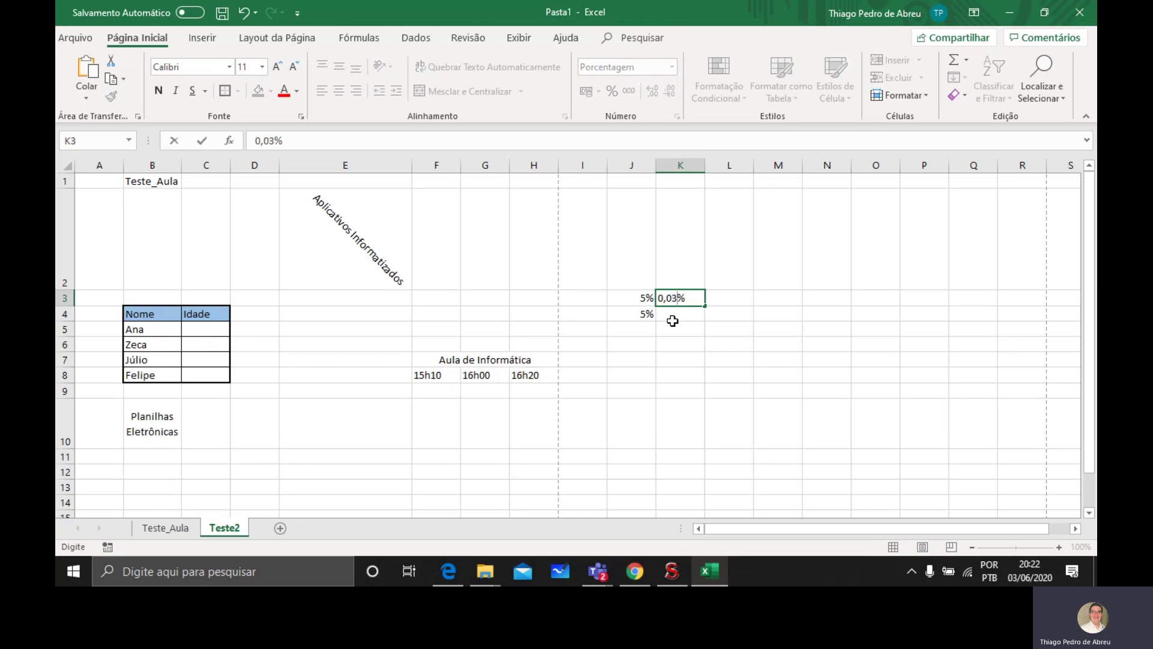
pyautogui.press('Delete')
pyautogui.press('Return')
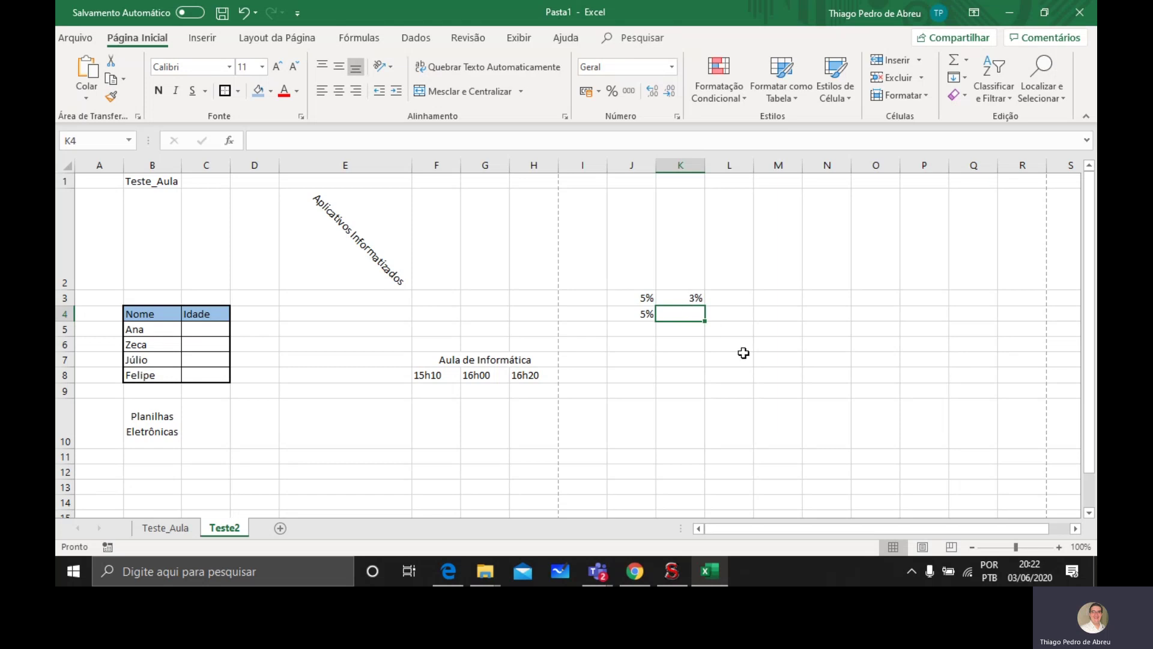
# Enter 0,1 in cell K4 and apply the percent style to it.
pyautogui.write('0,1')
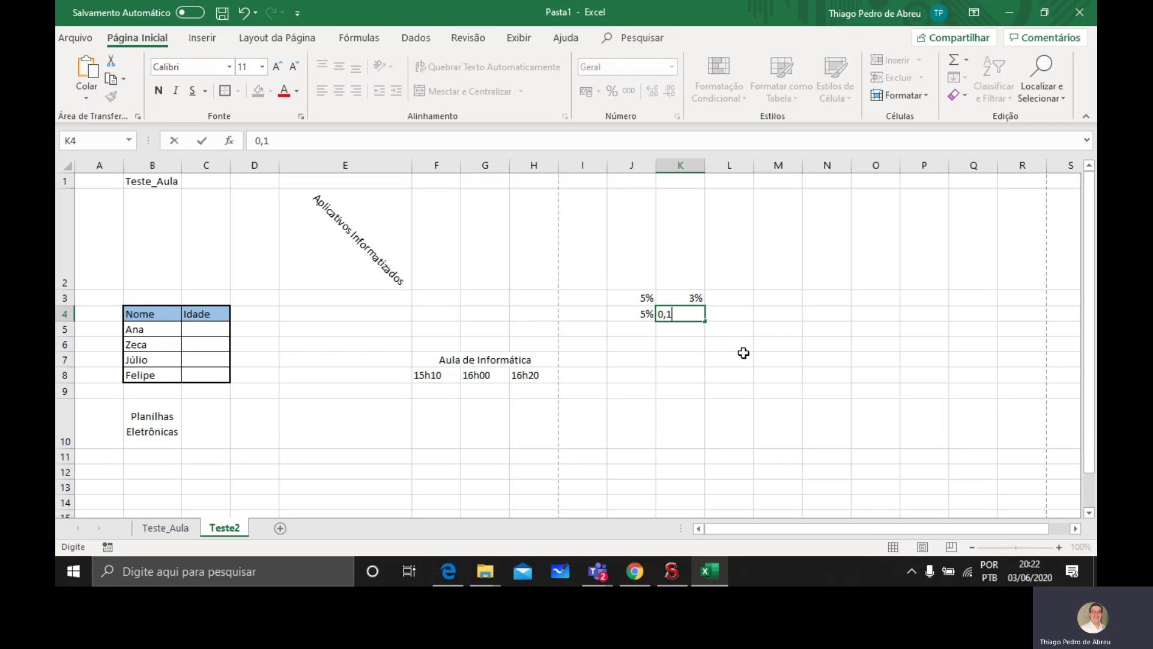
pyautogui.click(676, 326)
pyautogui.click(685, 313)
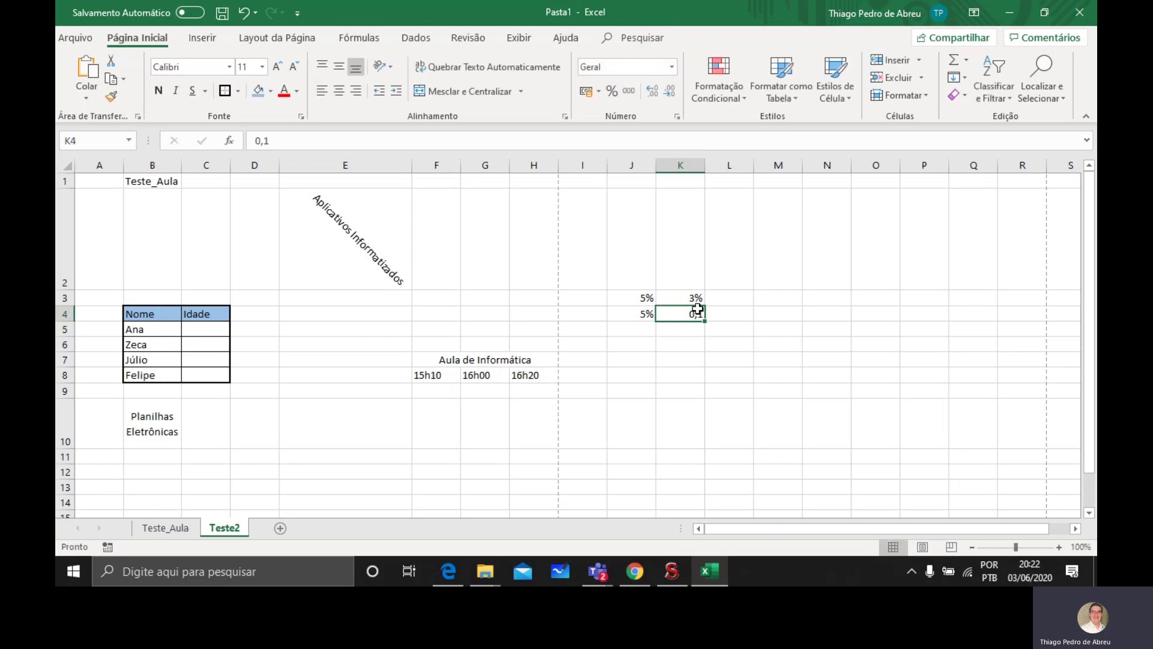
pyautogui.click(612, 90)
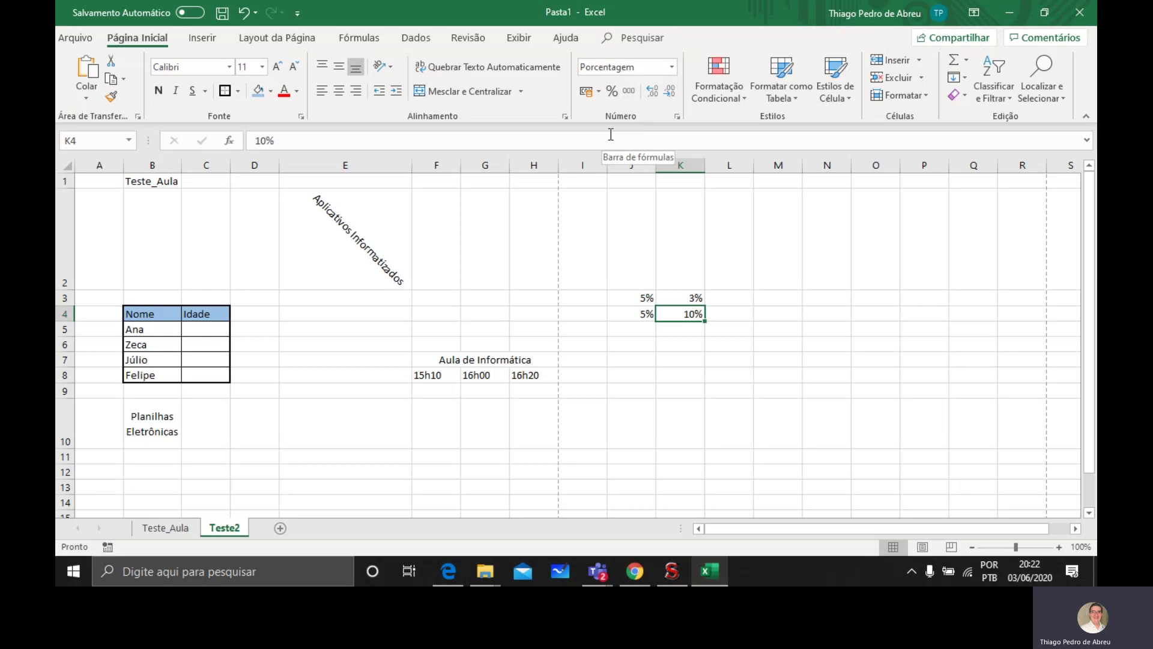
# Enter 10 in cell M3 and apply the Brazilian real (R$) accounting number format to it.
pyautogui.click(599, 92)
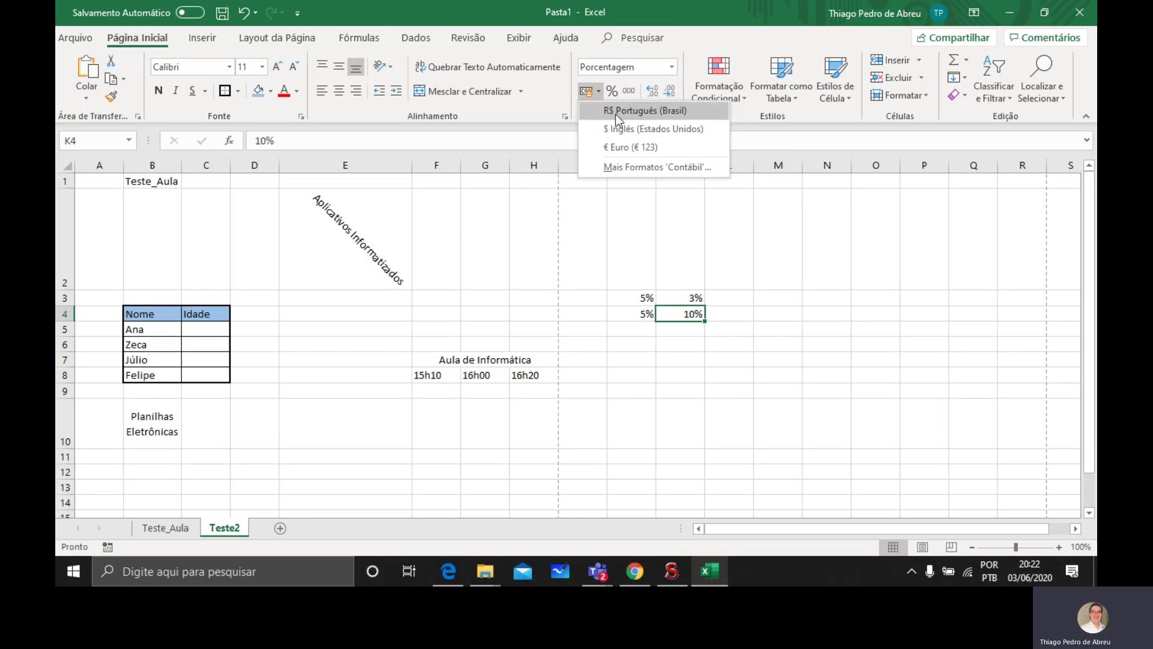
pyautogui.click(783, 298)
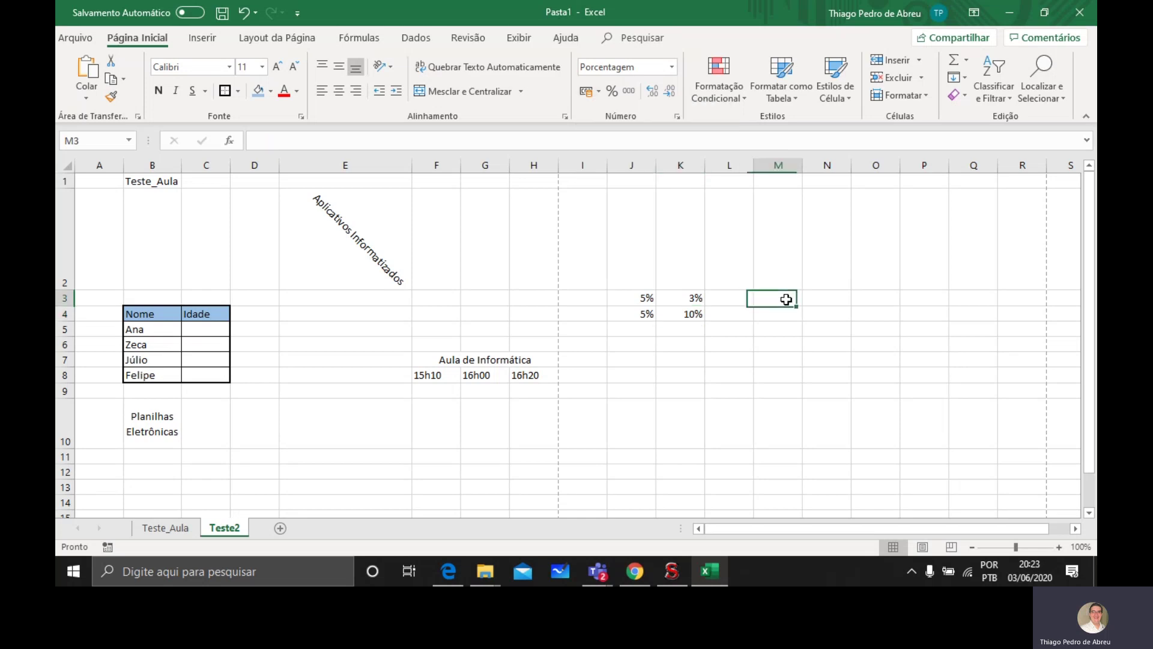
pyautogui.write('10')
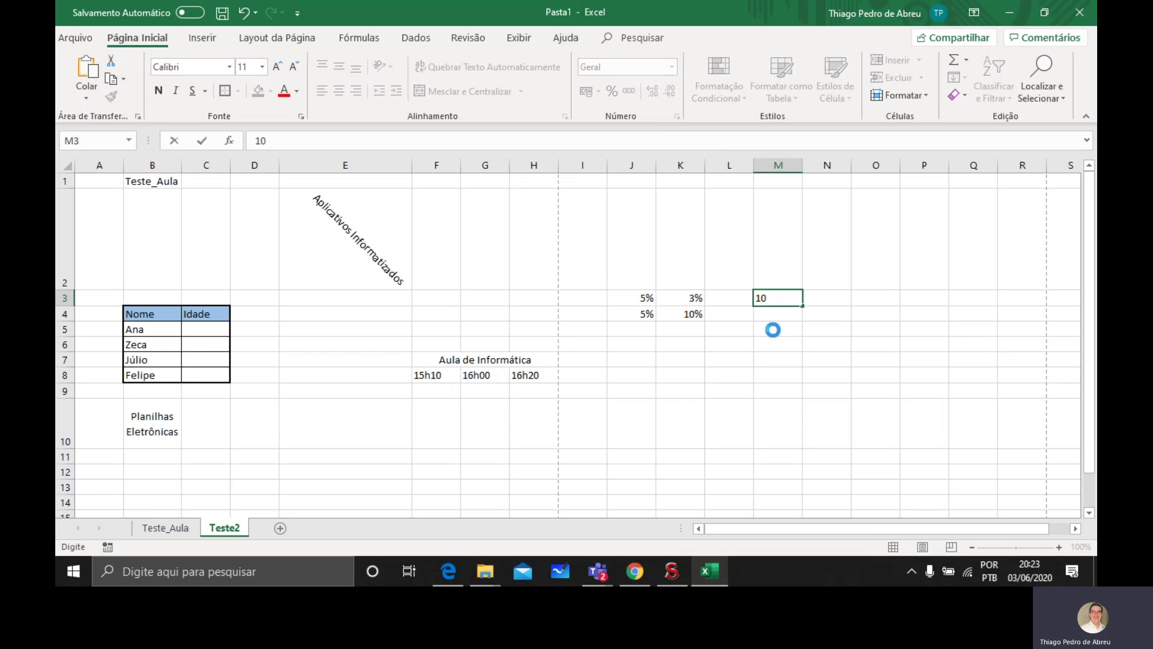
pyautogui.press('Return')
pyautogui.click(785, 297)
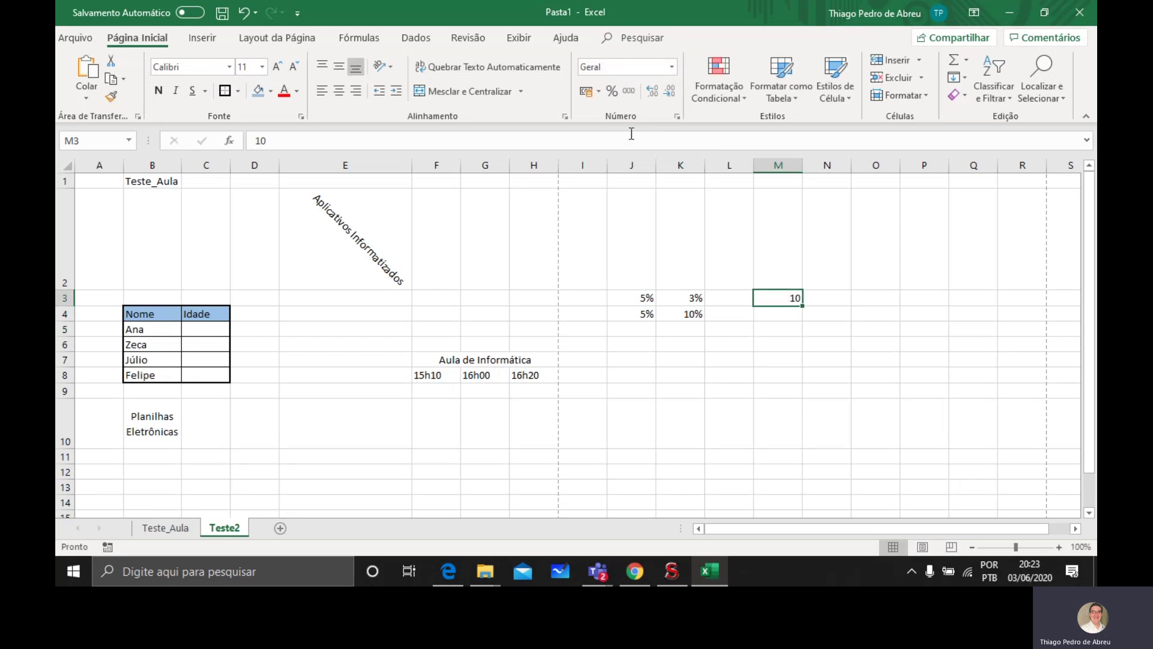
pyautogui.click(584, 91)
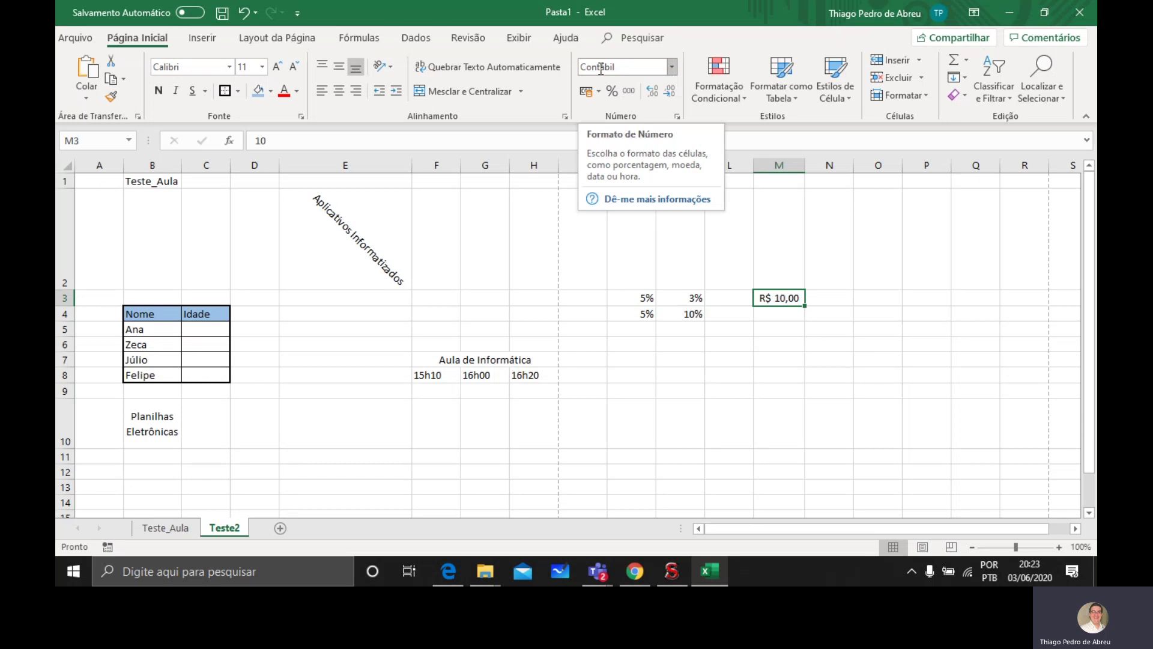
# Format cell M3 as Número, and set it back to the Geral format.
pyautogui.click(672, 69)
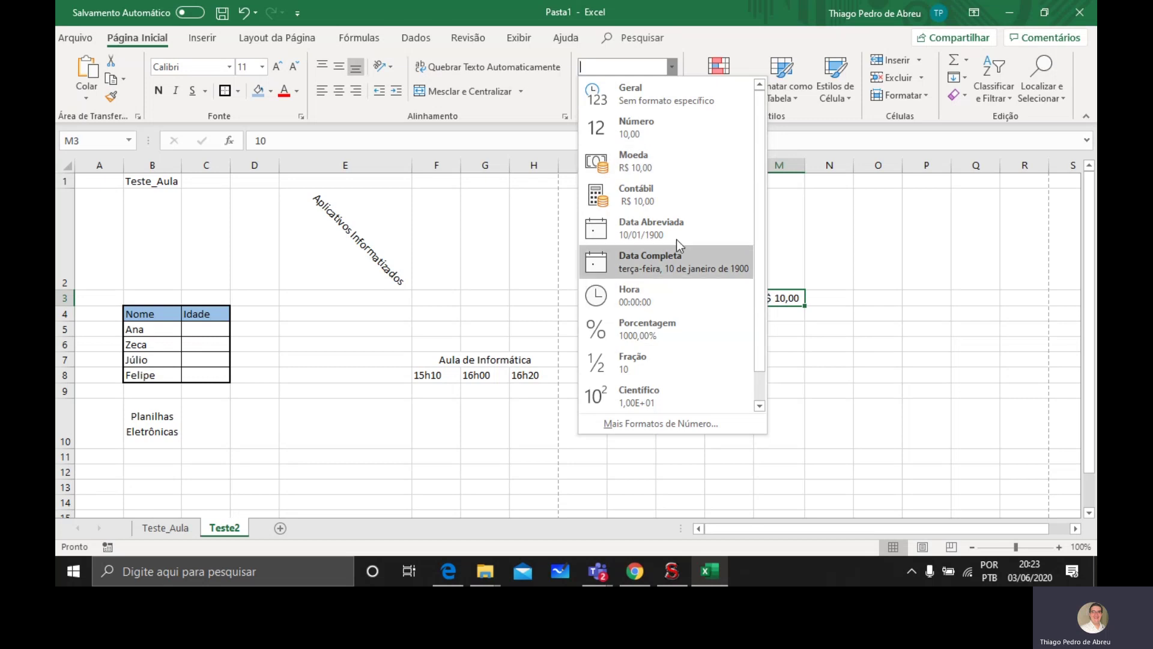
pyautogui.click(673, 126)
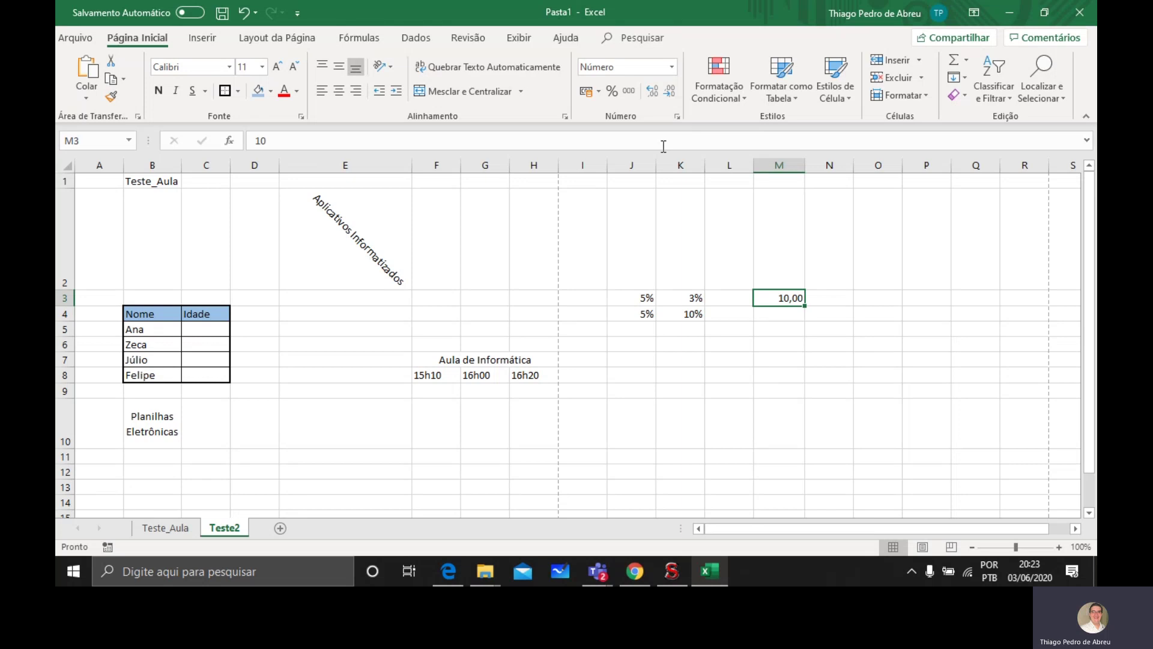
pyautogui.click(672, 68)
pyautogui.click(664, 92)
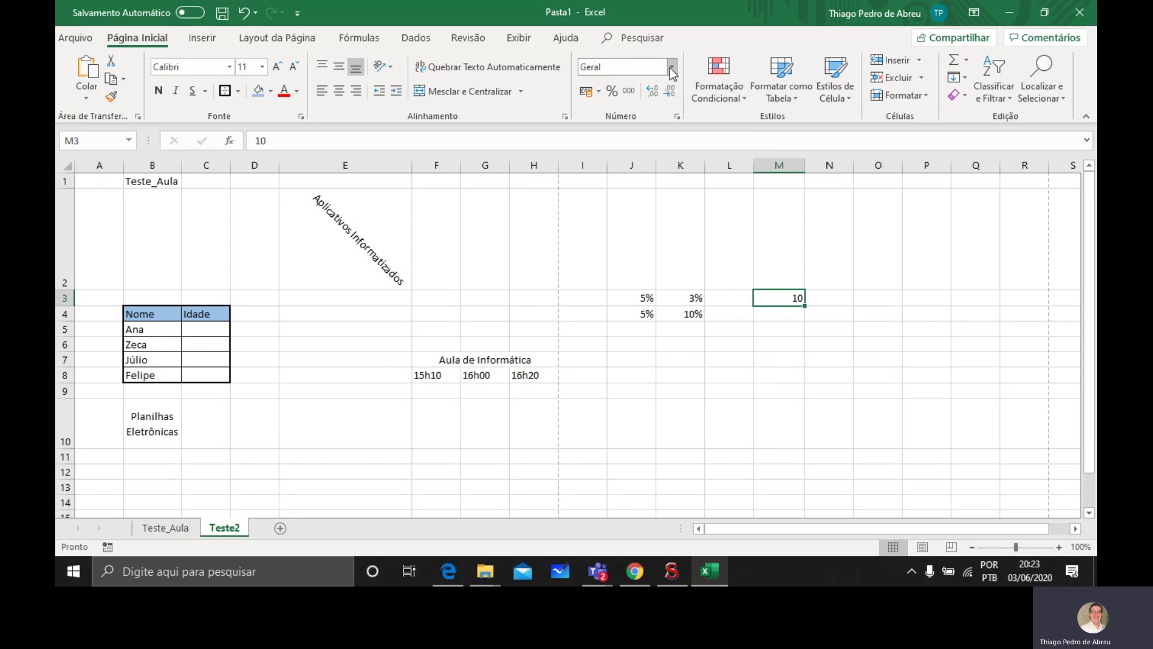
# Apply the Moeda number format to cell M3 and review the other available number formats.
pyautogui.click(672, 68)
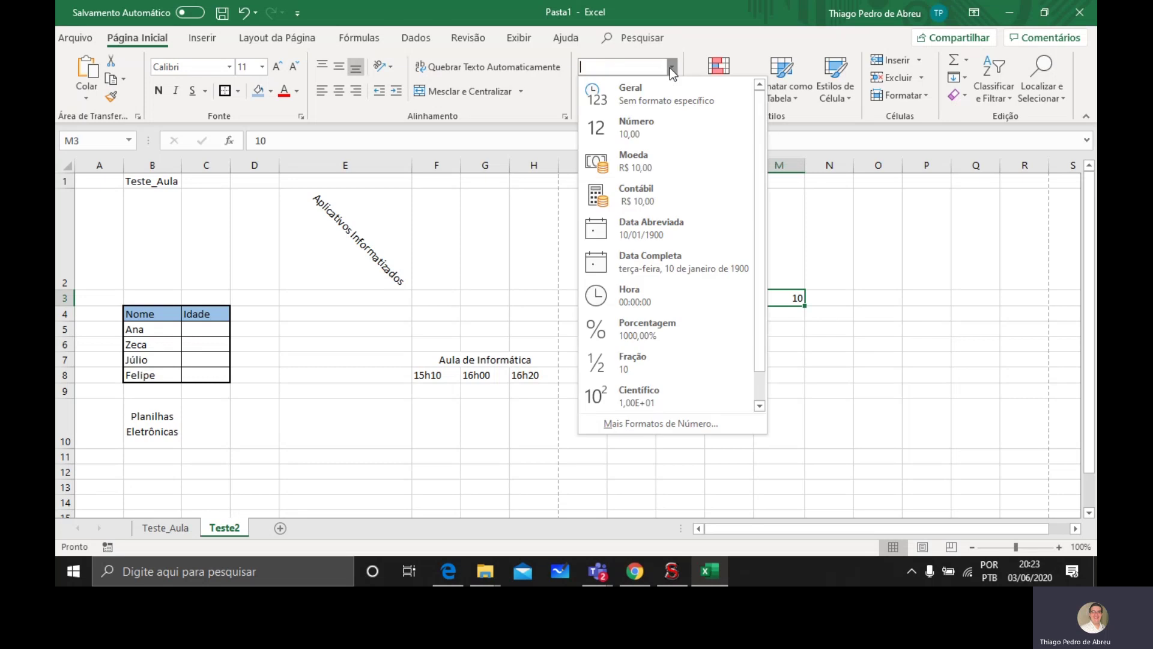
pyautogui.click(647, 160)
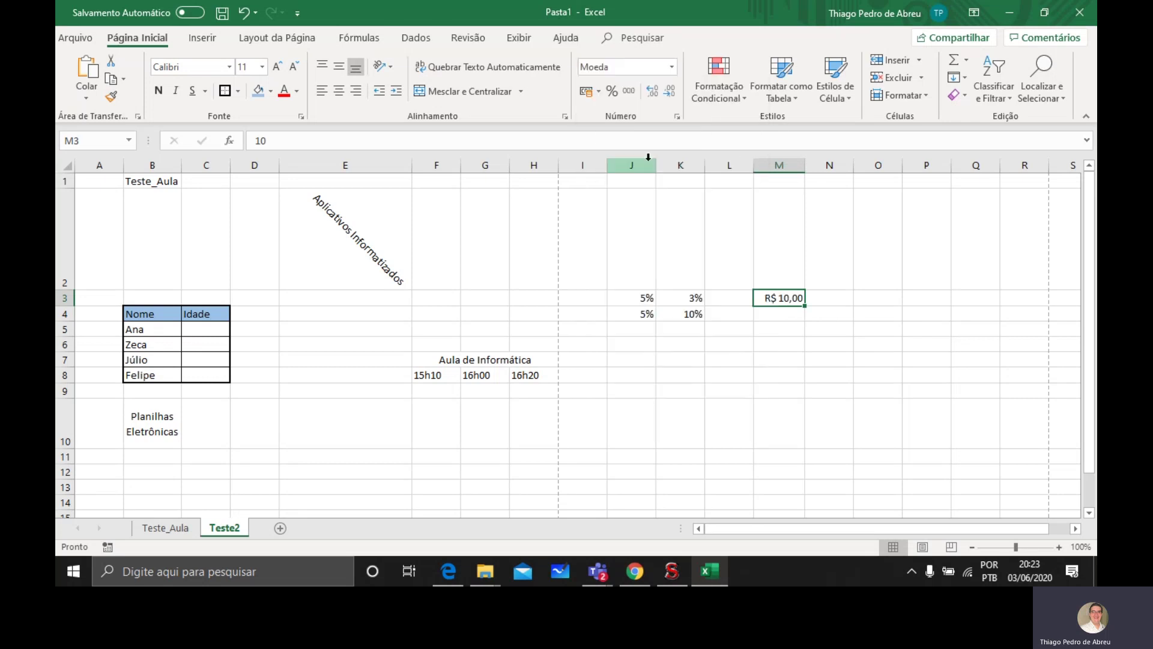
pyautogui.click(672, 67)
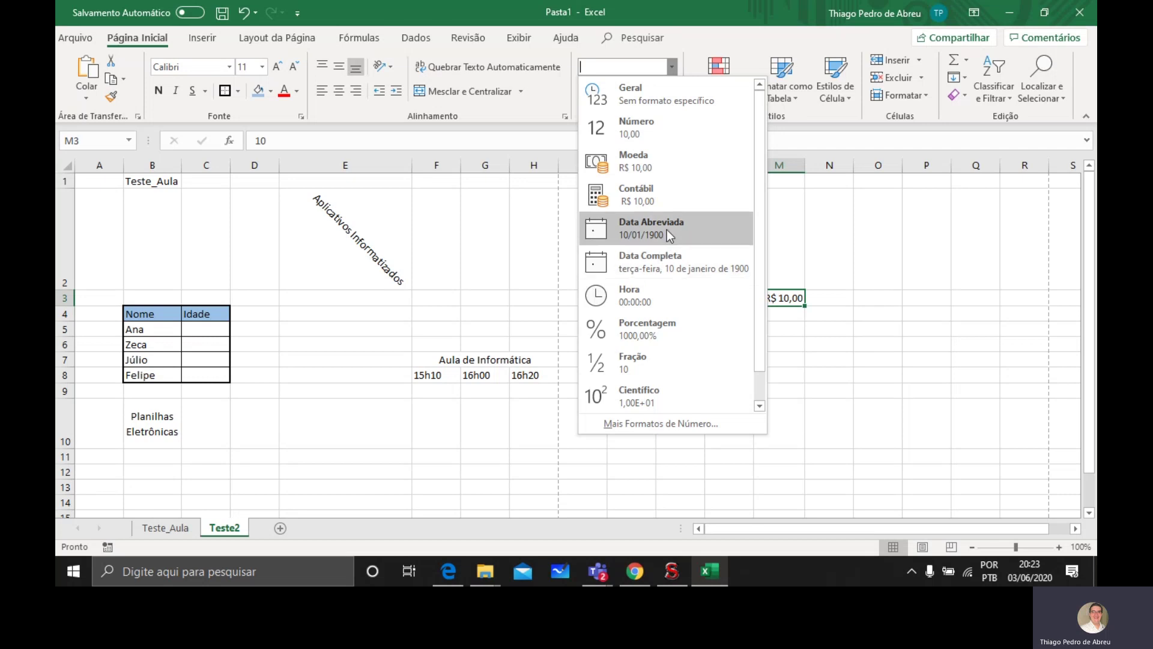
pyautogui.click(872, 267)
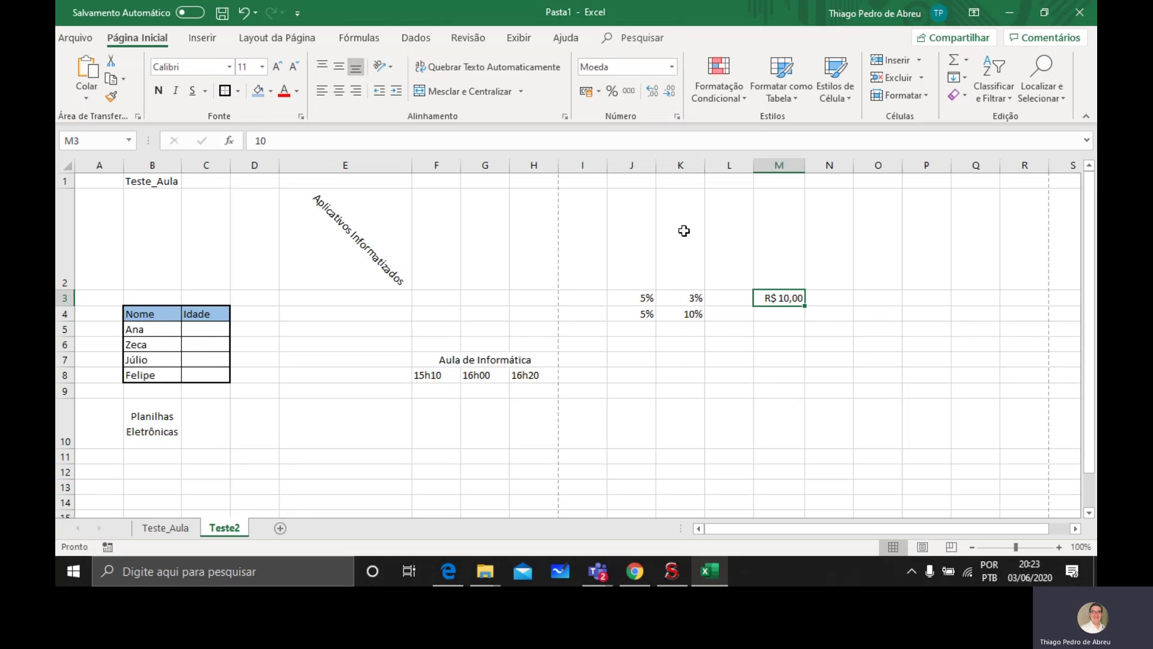
# Enter the value 5,9874 in cell K8.
pyautogui.click(667, 381)
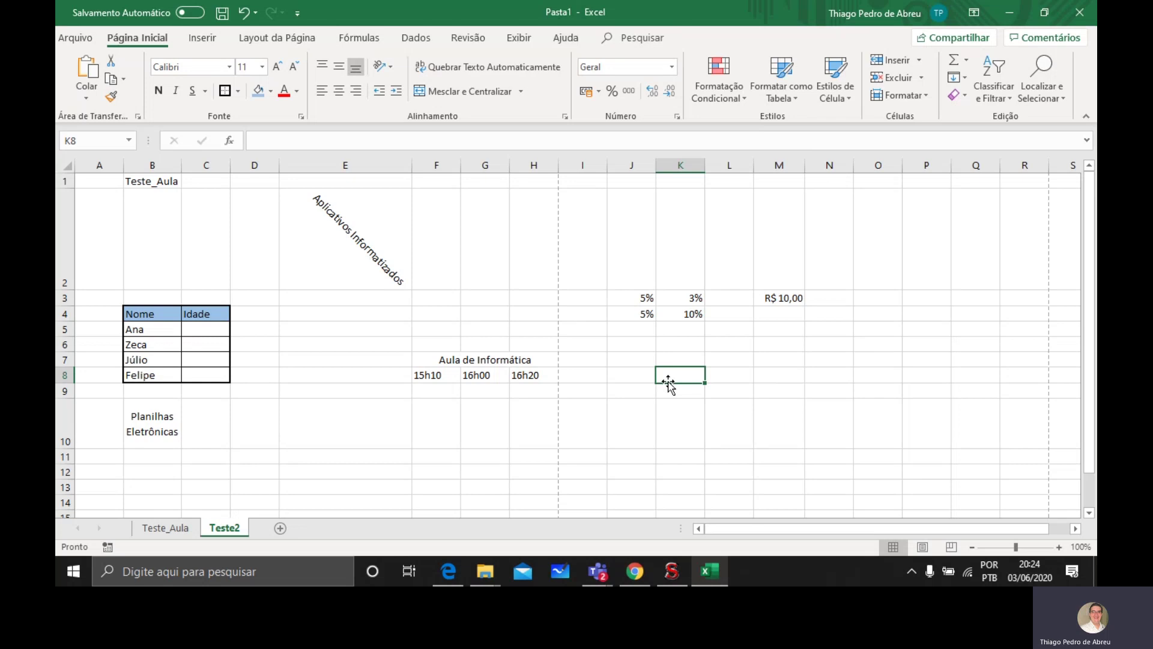
pyautogui.write('5')
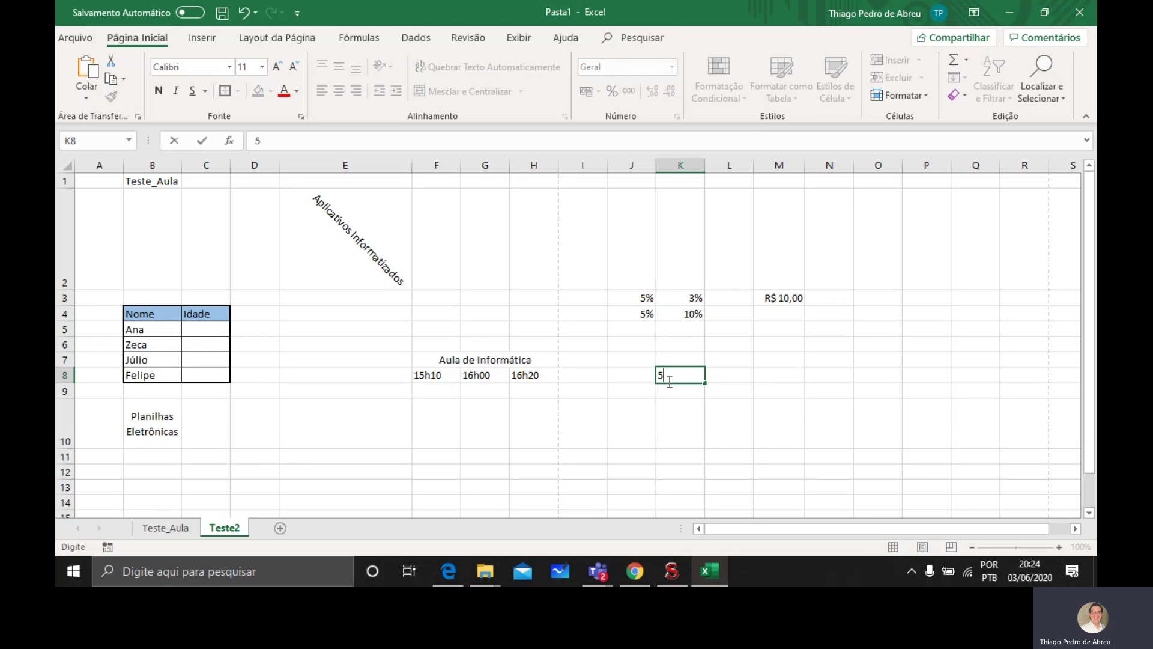
pyautogui.write(',9874')
pyautogui.click(700, 401)
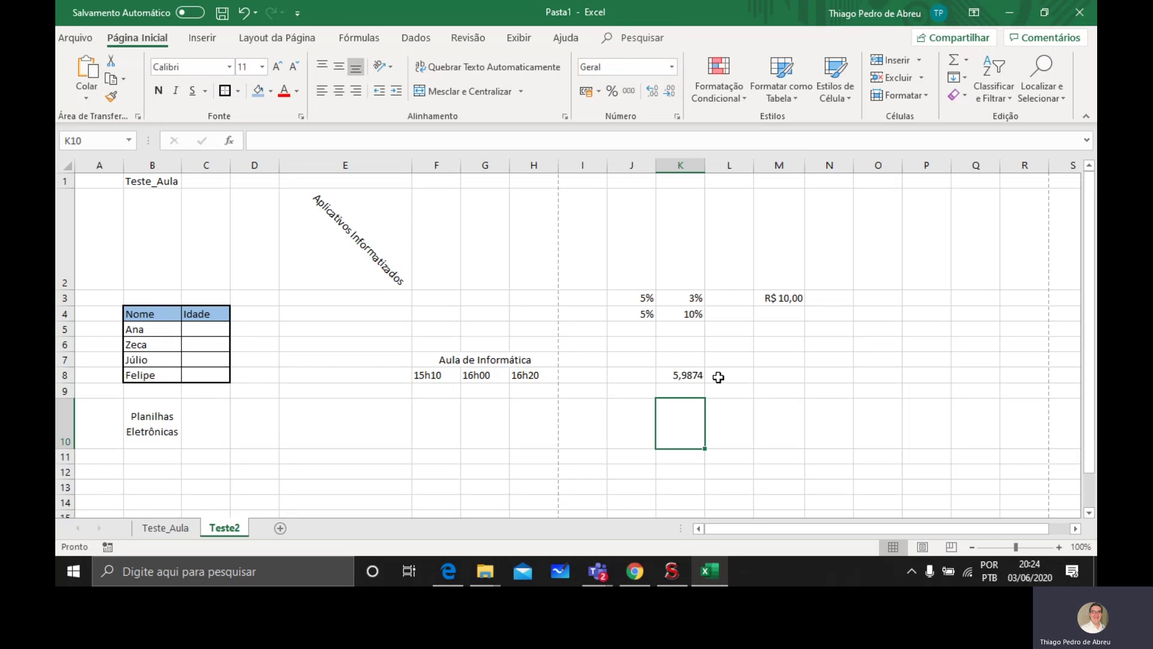
# Reduce the number of decimal places displayed in cell K8 down to one.
pyautogui.click(682, 375)
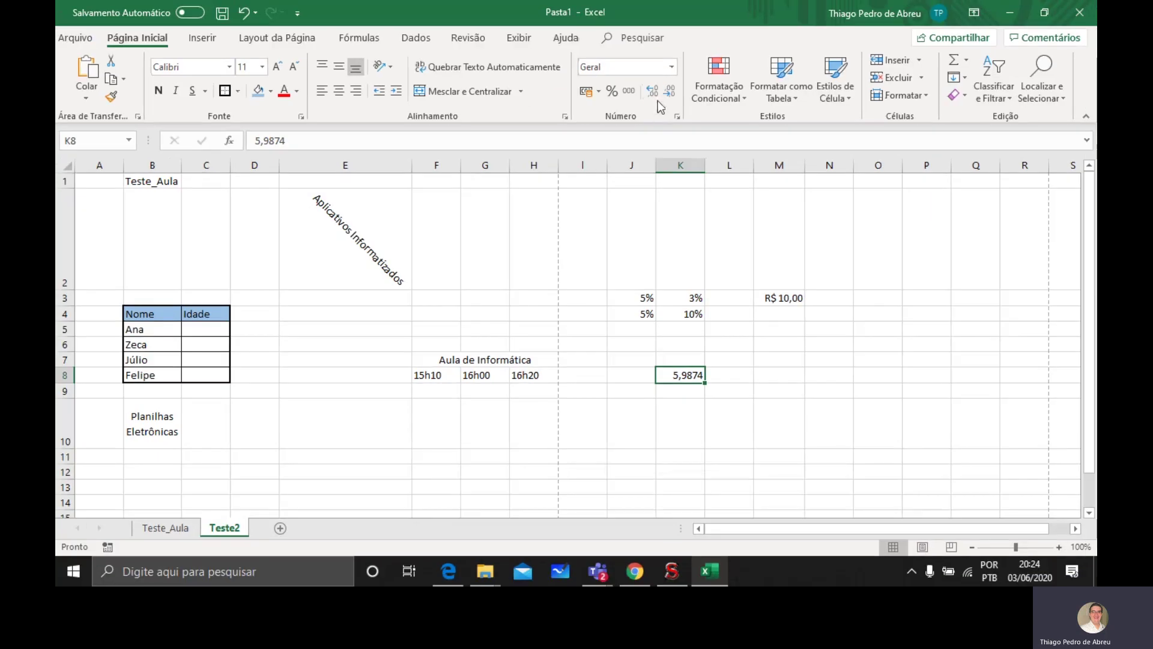
pyautogui.click(669, 93)
pyautogui.click(669, 93)
pyautogui.click(657, 93)
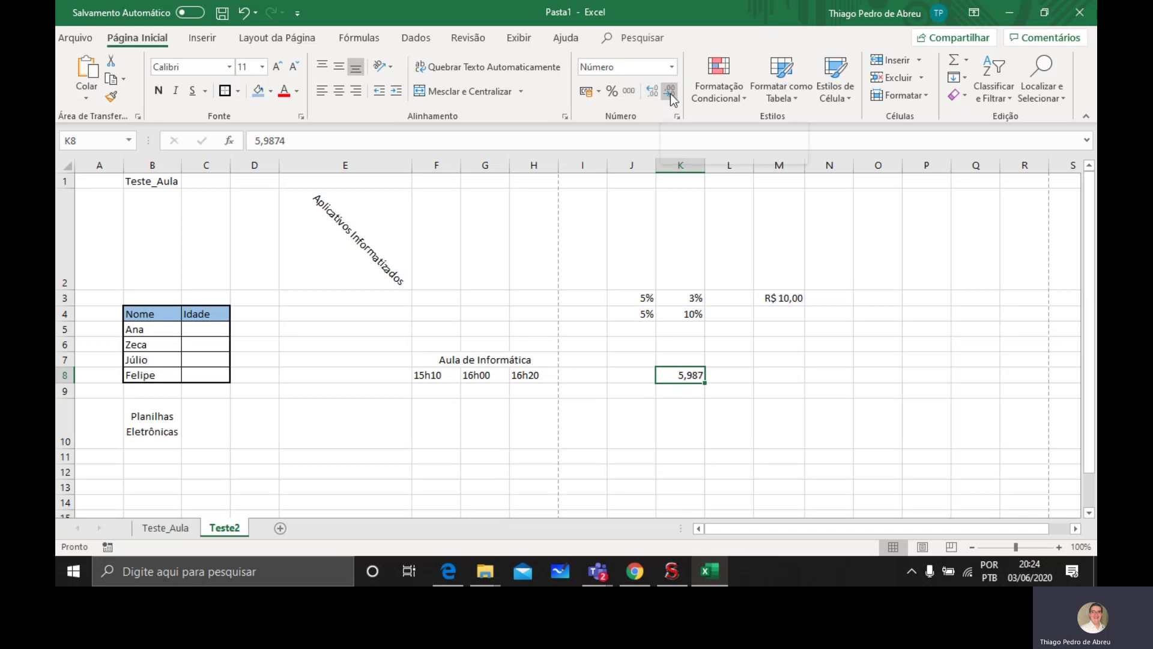
pyautogui.click(670, 94)
pyautogui.click(670, 94)
# Increase the number of decimal places displayed in cell K8 to thirteen.
pyautogui.click(656, 95)
pyautogui.click(655, 94)
pyautogui.click(655, 94)
pyautogui.click(654, 95)
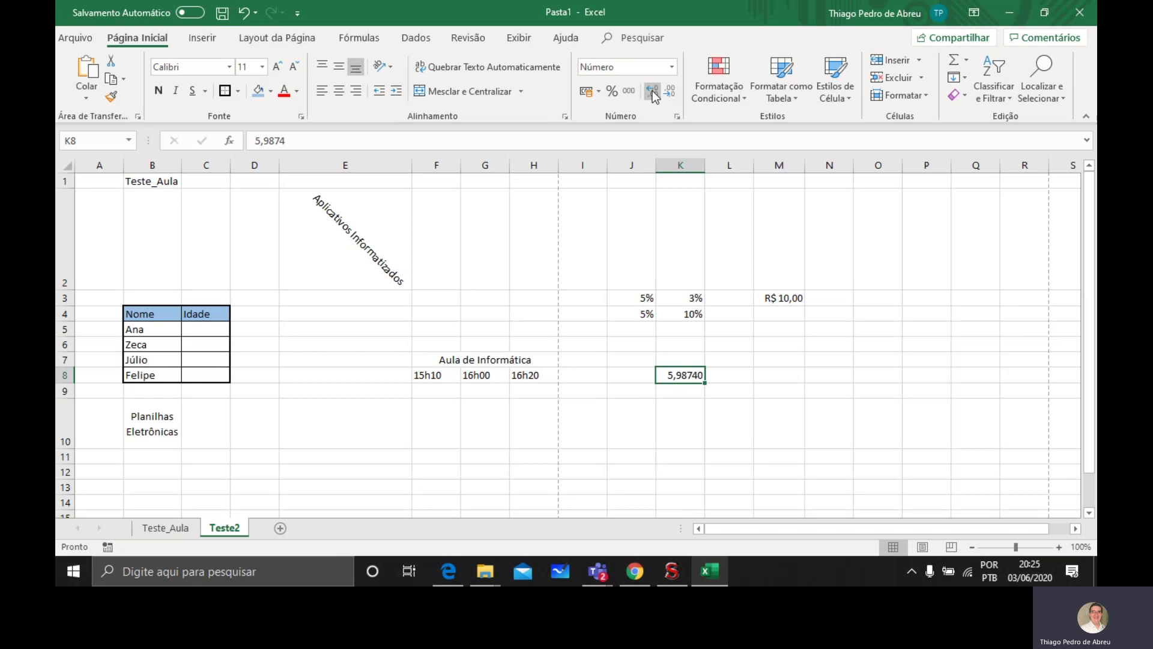
pyautogui.click(655, 95)
pyautogui.click(655, 95)
pyautogui.click(654, 95)
pyautogui.click(655, 95)
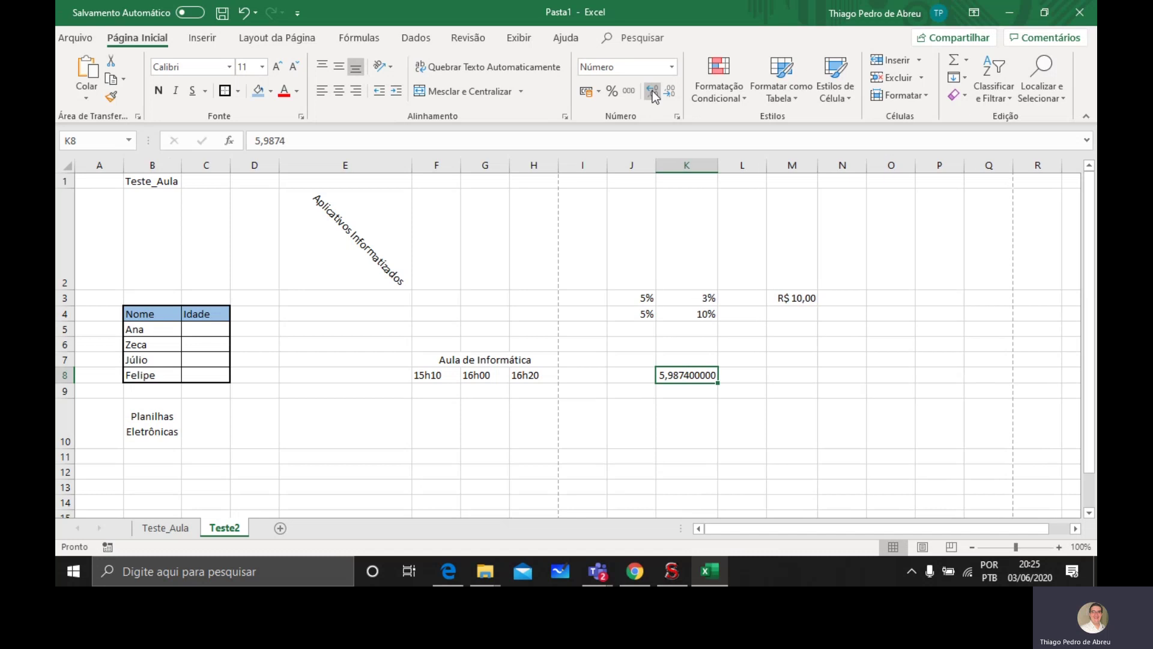
pyautogui.click(654, 95)
pyautogui.click(654, 95)
pyautogui.click(655, 95)
pyautogui.click(654, 95)
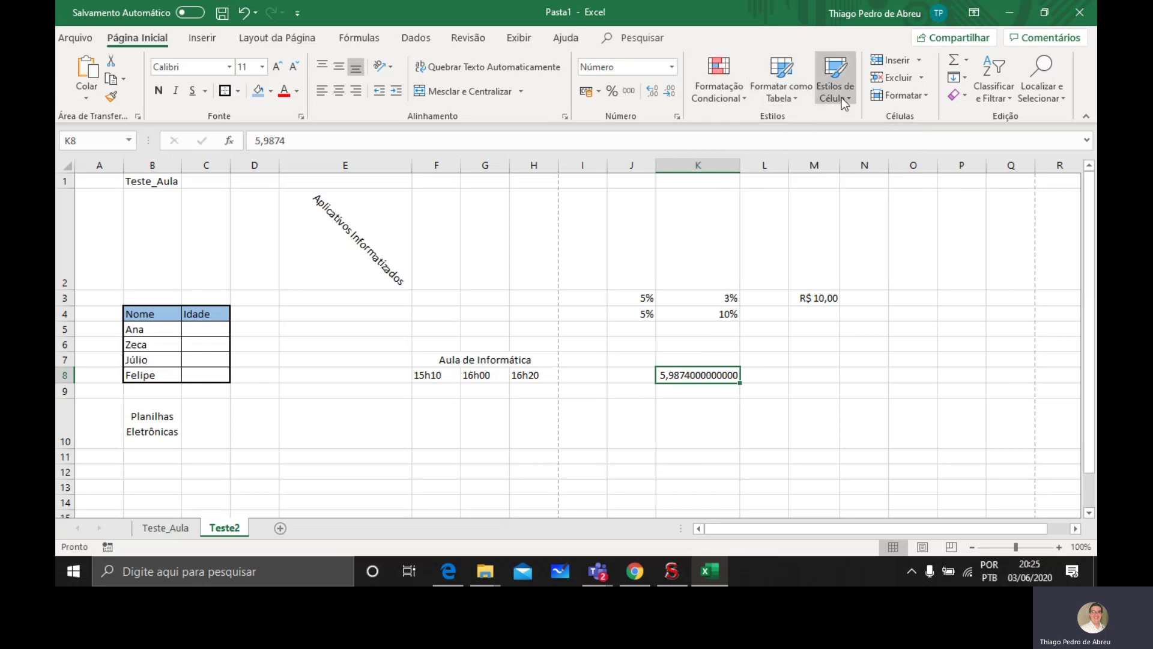
# Format cell K8 as a table with a blue table style, leaving the option for existing headers off.
pyautogui.click(788, 96)
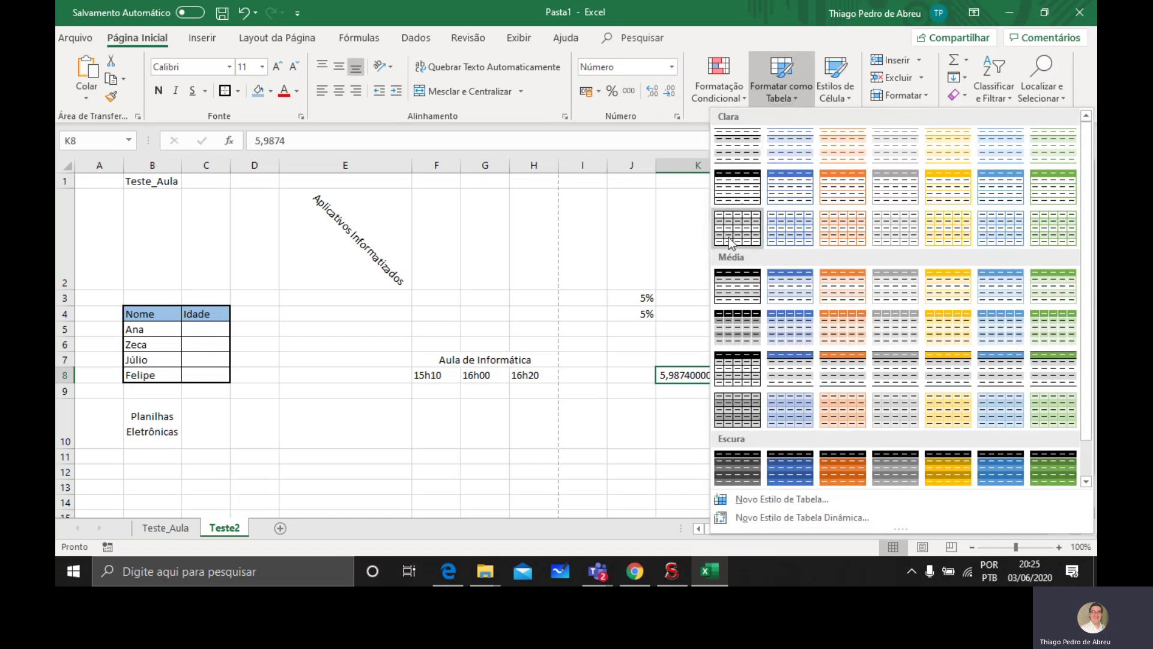
pyautogui.press('Escape')
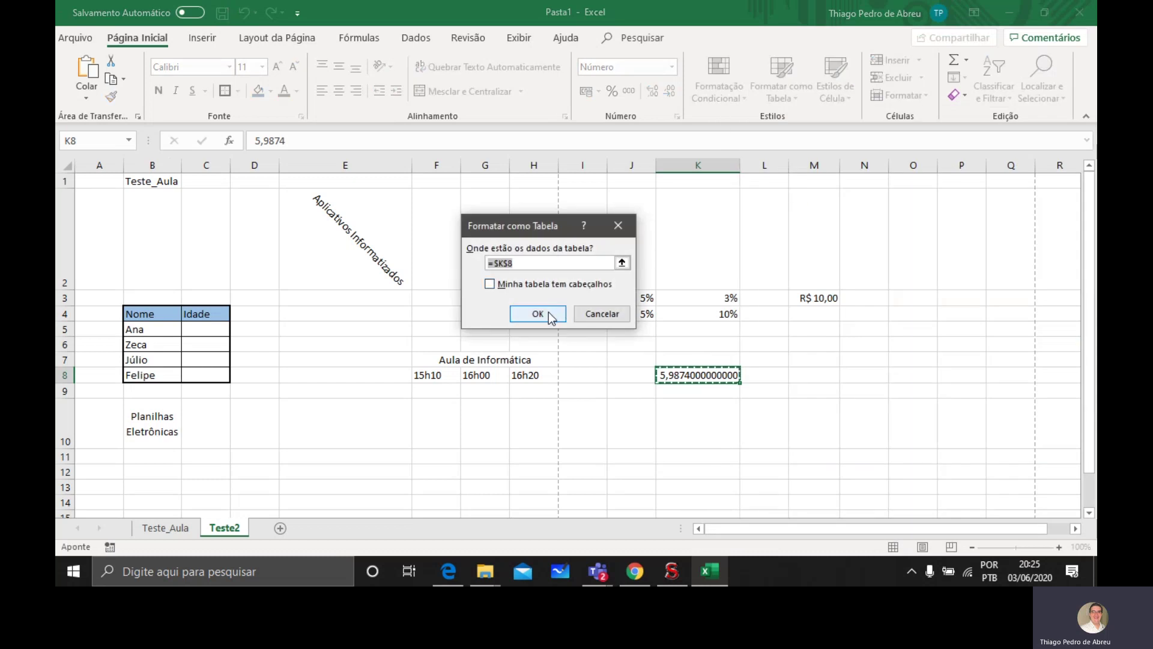
pyautogui.click(549, 311)
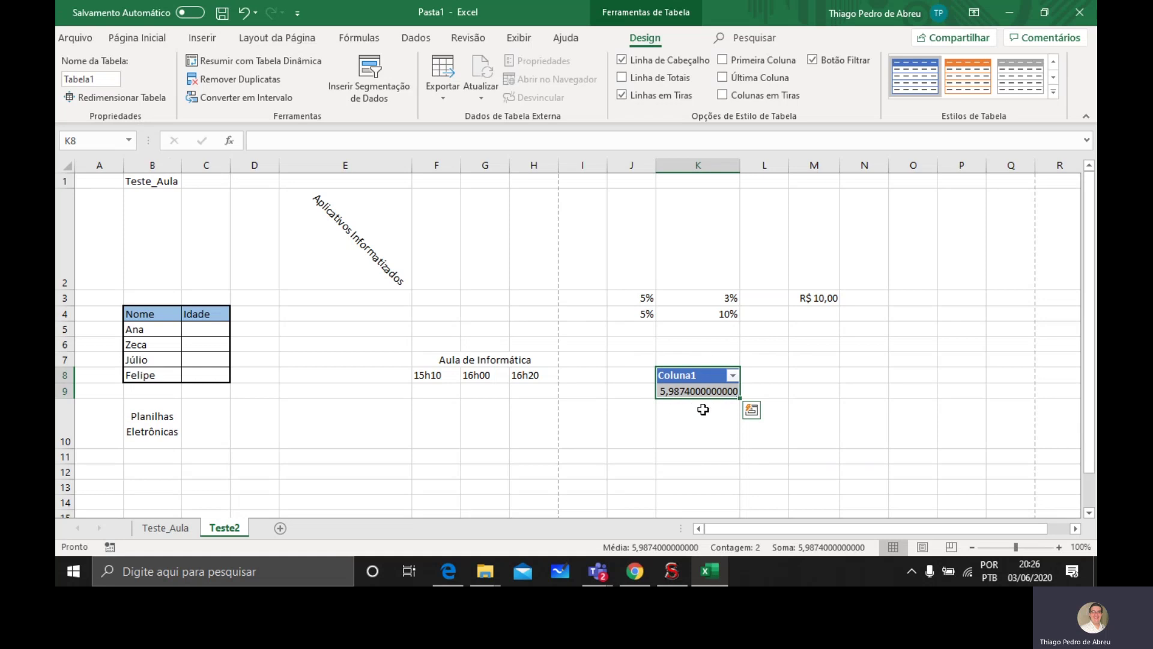
# Format the range K3:K4 as a table with a light gold table style, without marking existing headers.
pyautogui.moveTo(698, 295); pyautogui.dragTo(697, 311)
pyautogui.click(783, 96)
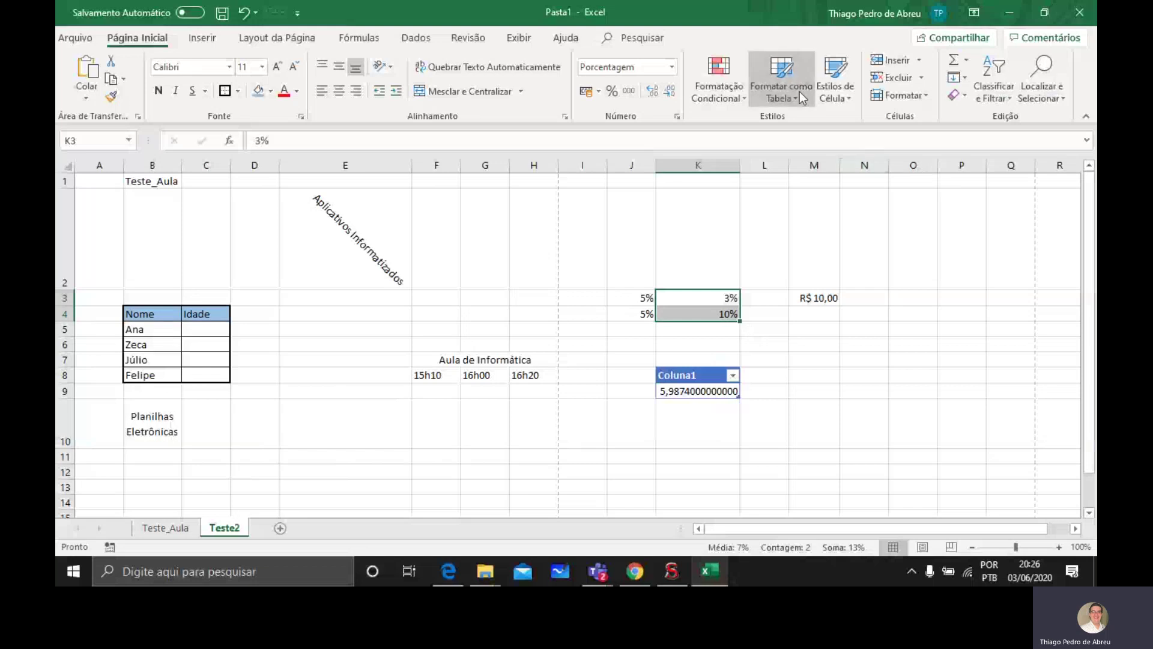
pyautogui.click(798, 91)
pyautogui.click(928, 182)
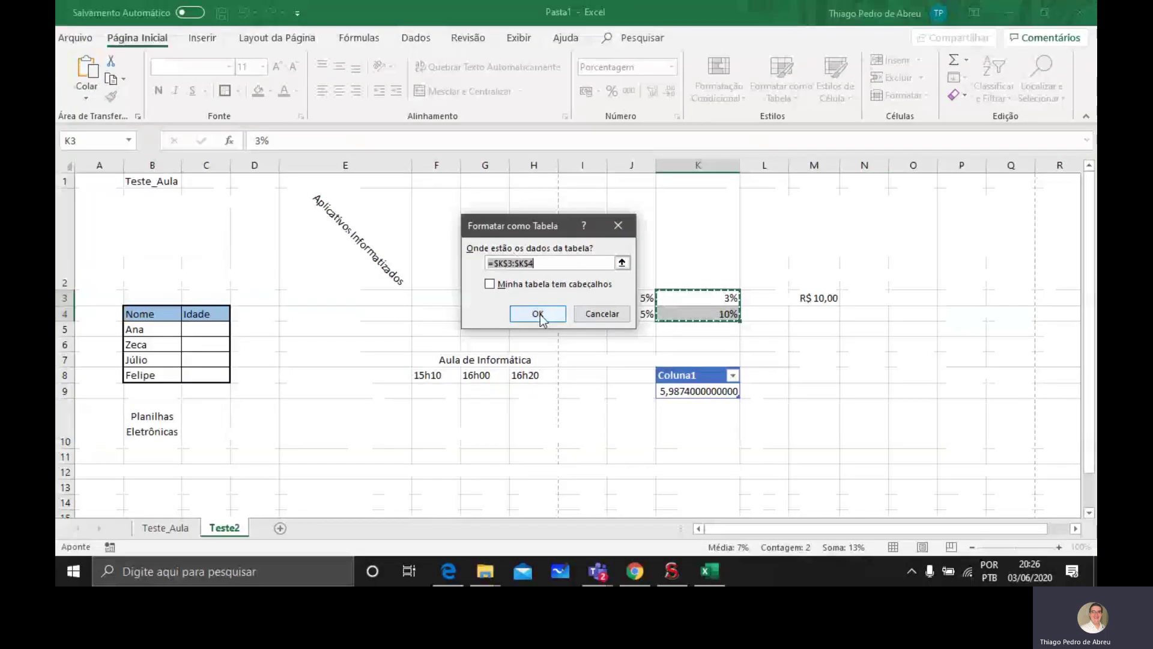
pyautogui.click(560, 387)
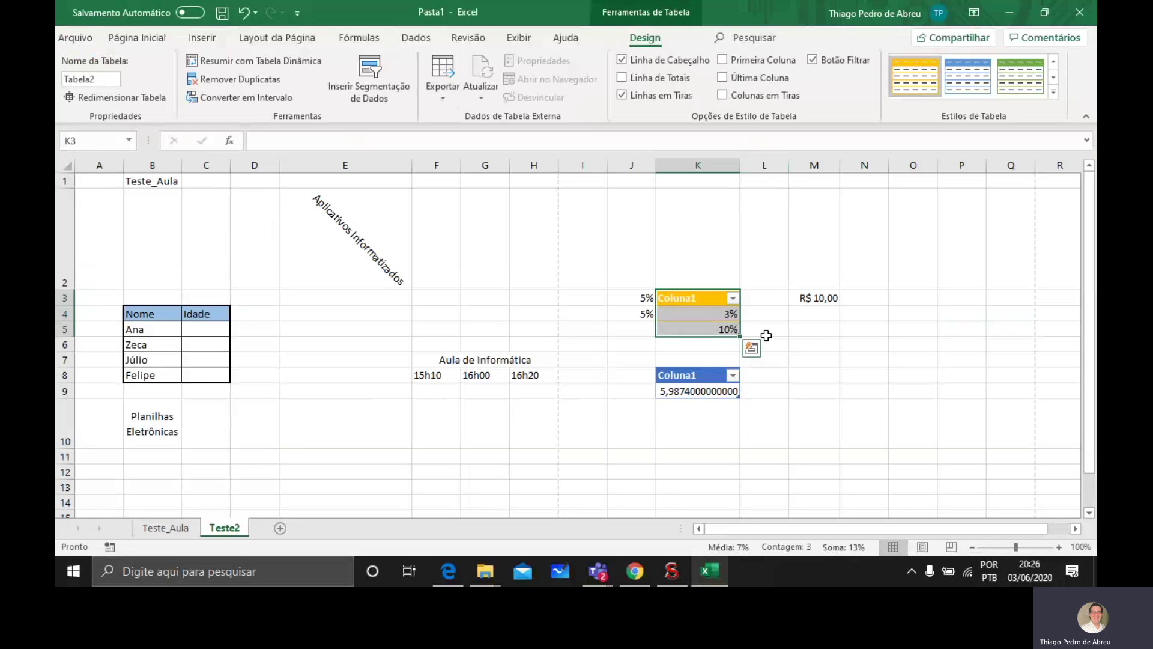
# Examine the gallery of available cell styles for the empty cell L7 without applying one.
pyautogui.click(777, 359)
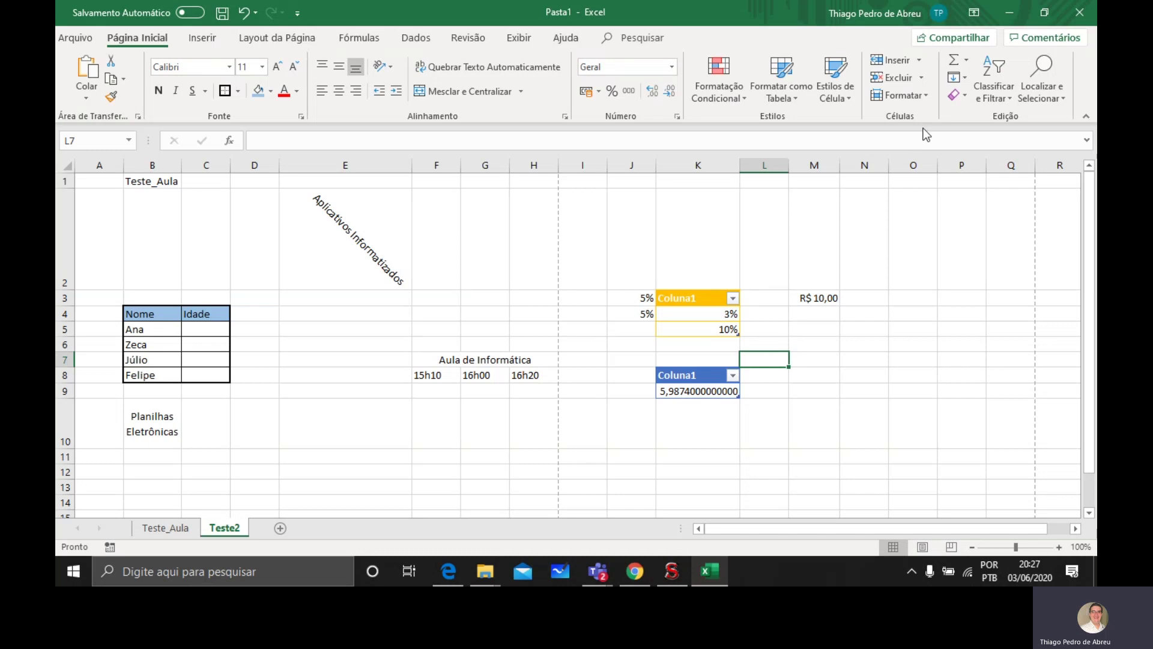
pyautogui.click(842, 95)
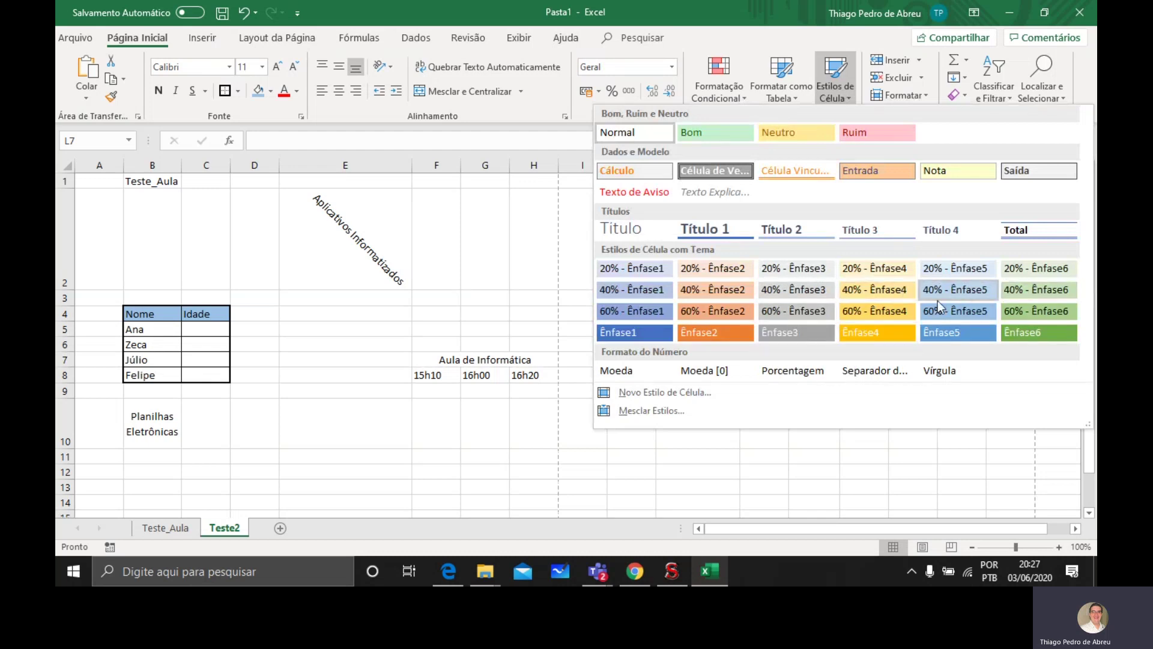
pyautogui.click(866, 481)
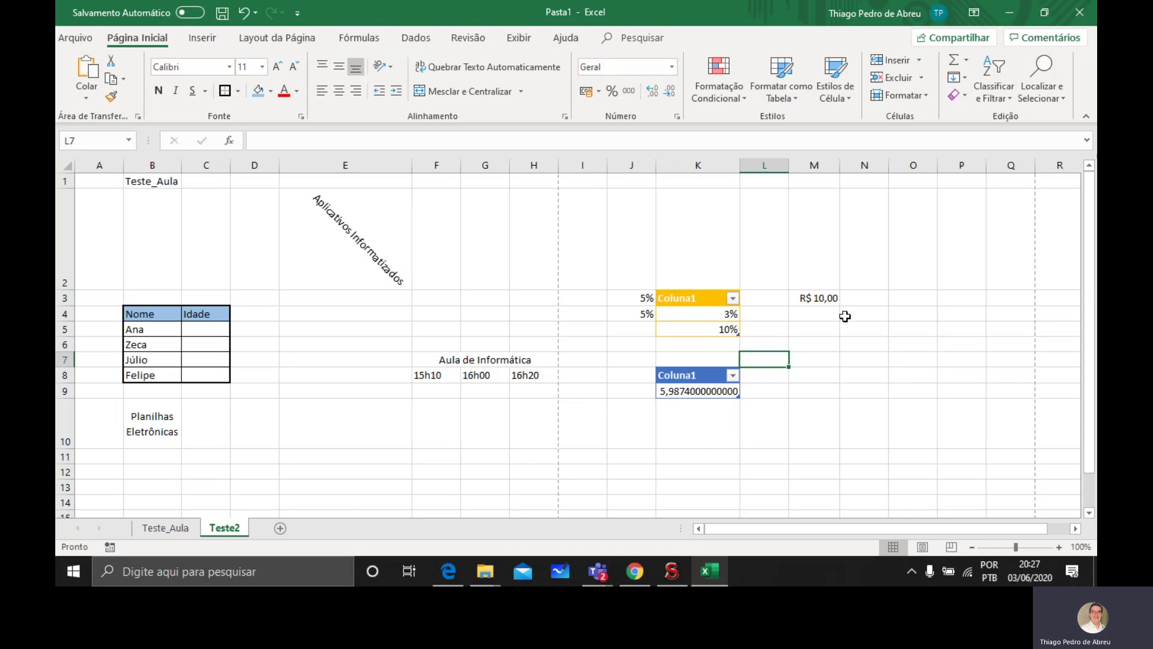
# Remove both the content and the formatting of cell M3 with Limpar Tudo.
pyautogui.click(803, 297)
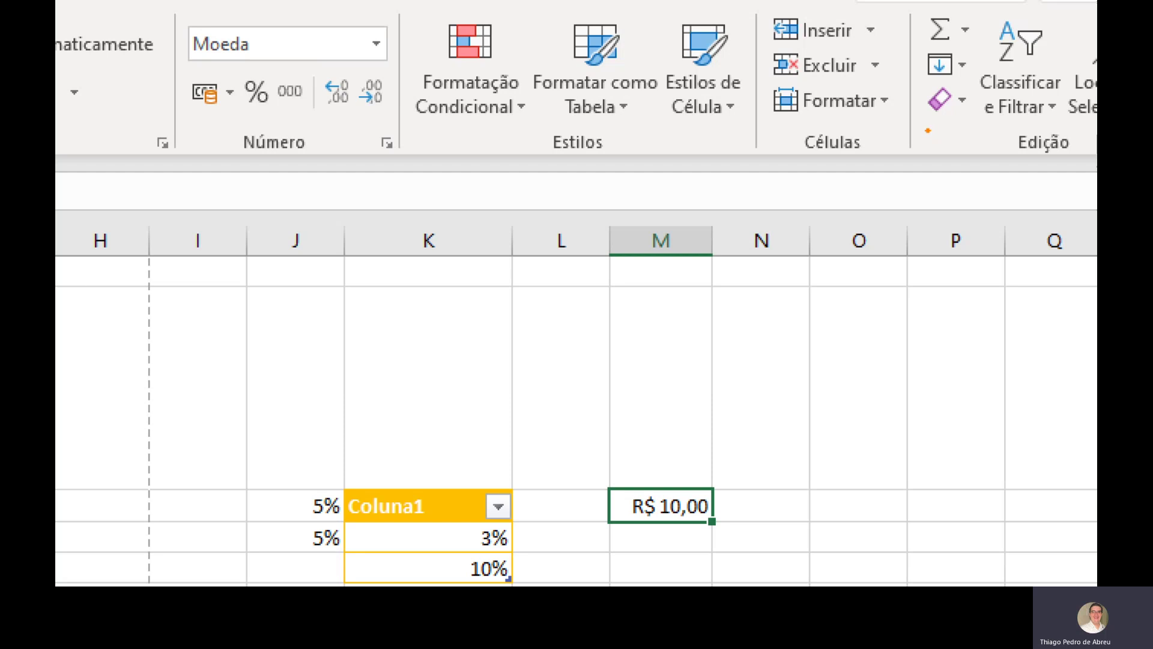
pyautogui.moveTo(927, 131); pyautogui.dragTo(955, 124)
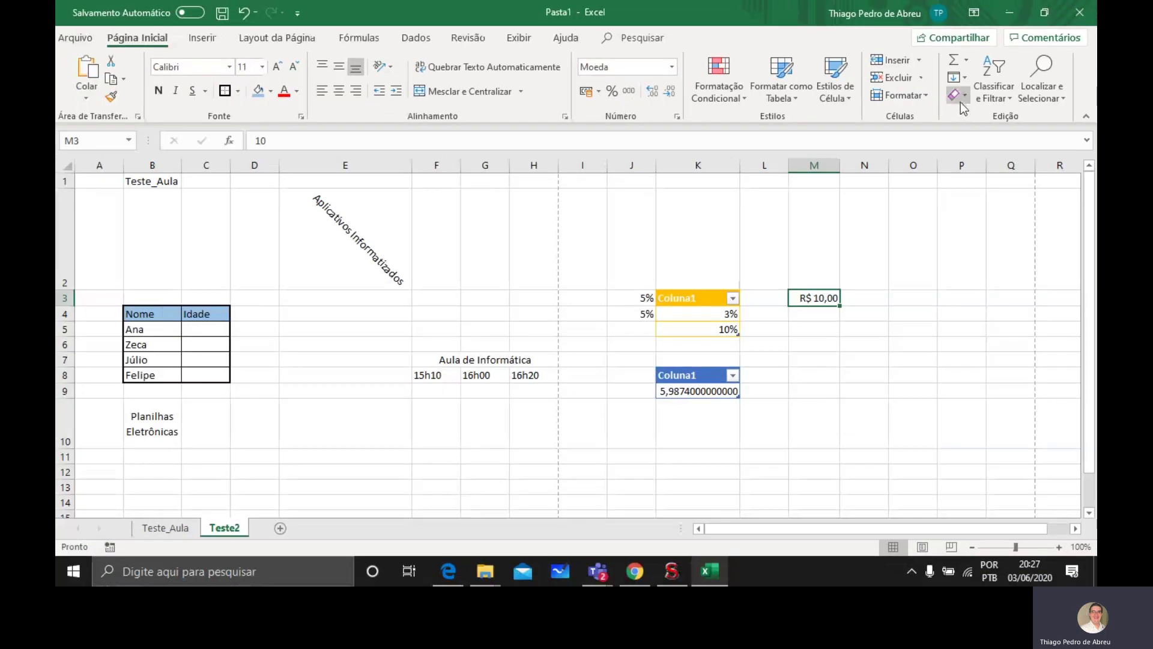
pyautogui.click(961, 99)
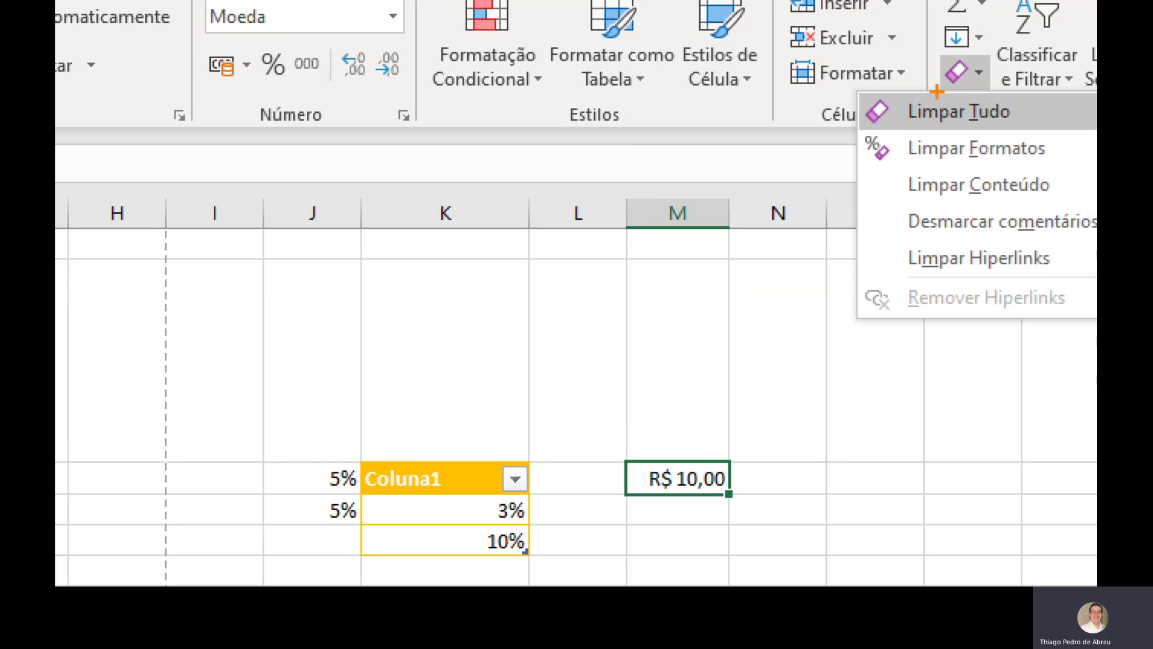
pyautogui.press('Escape')
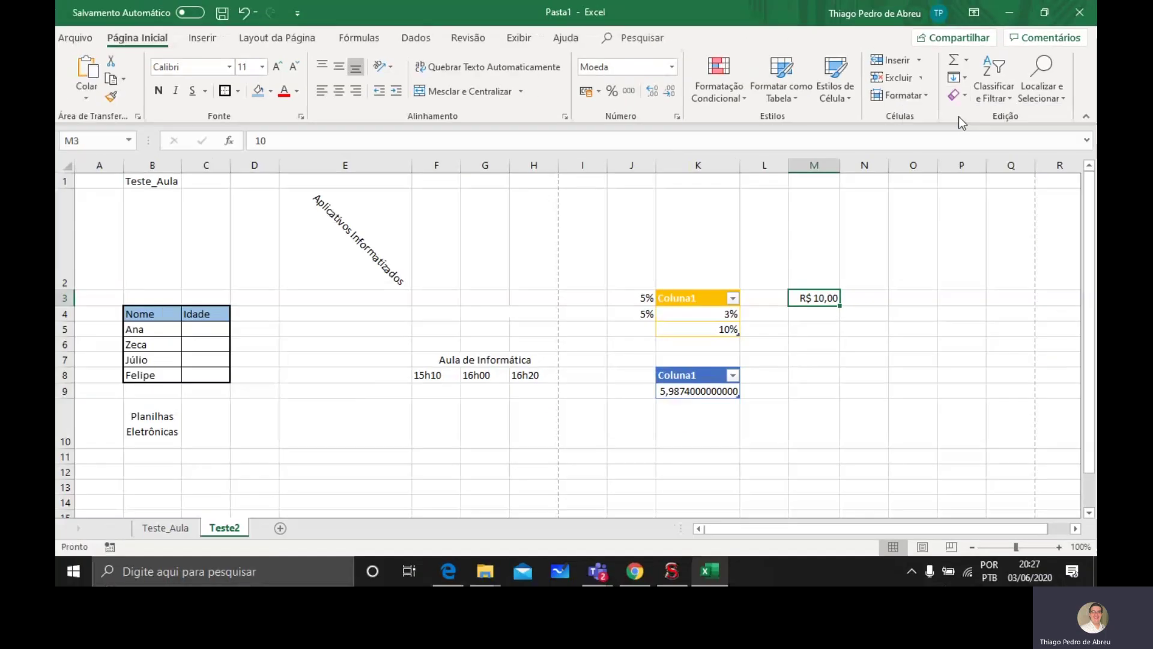
pyautogui.click(964, 99)
pyautogui.click(957, 112)
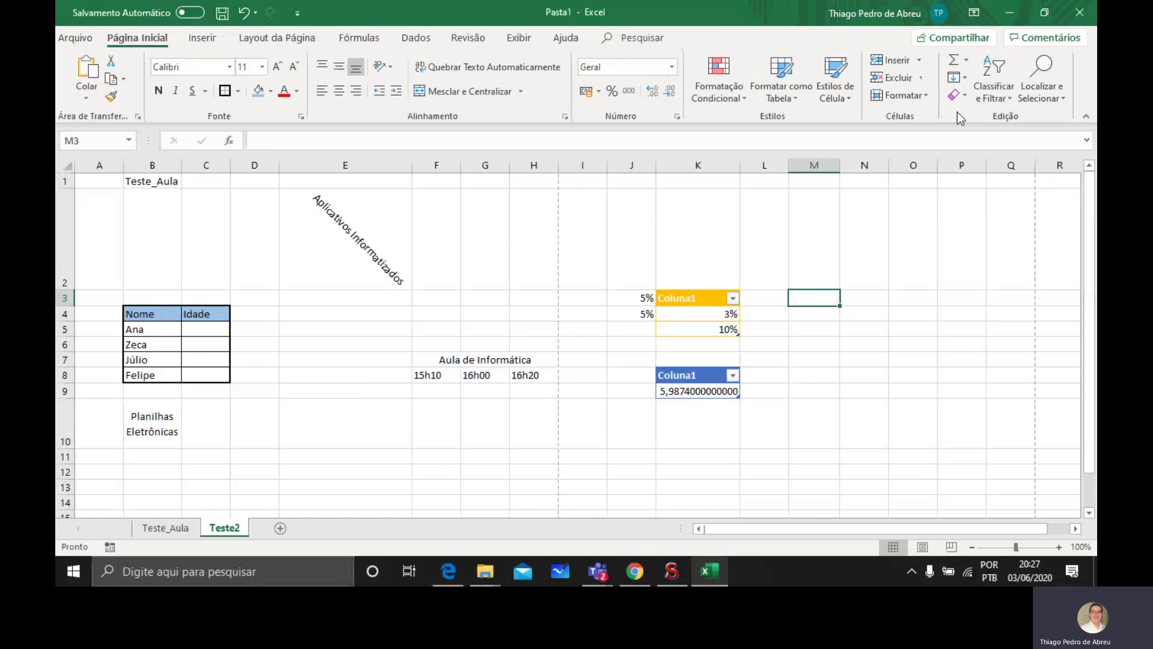
pyautogui.click(887, 337)
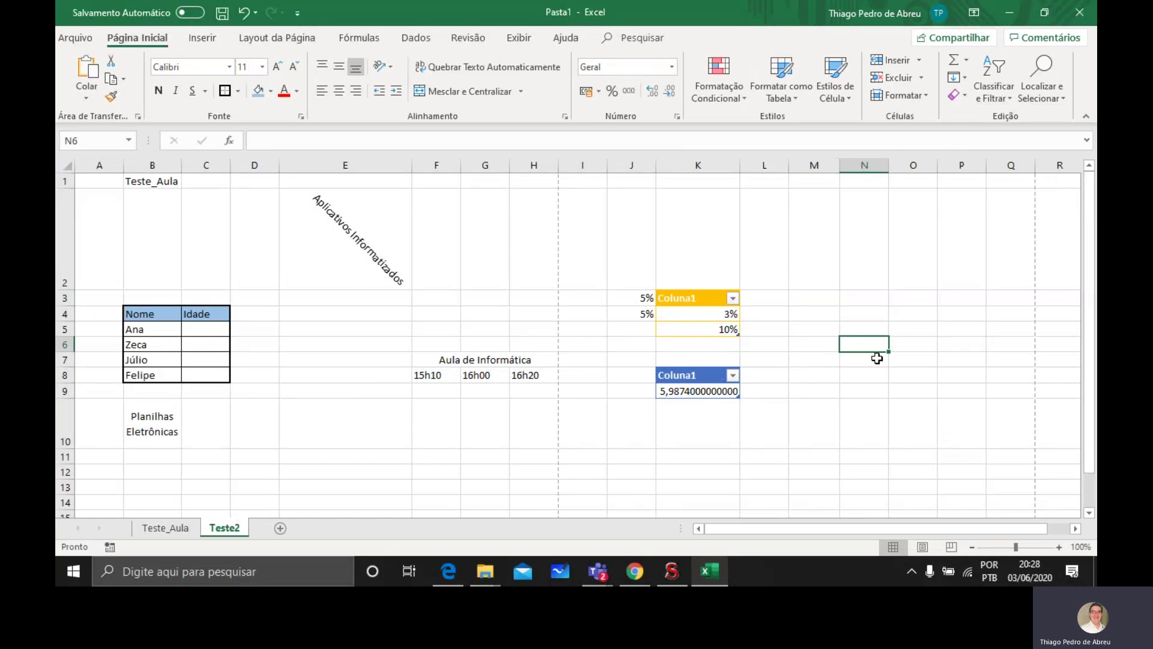
# Set the row height of row 12 to 30, starting from cell E12.
pyautogui.scroll(-2, 877, 358)
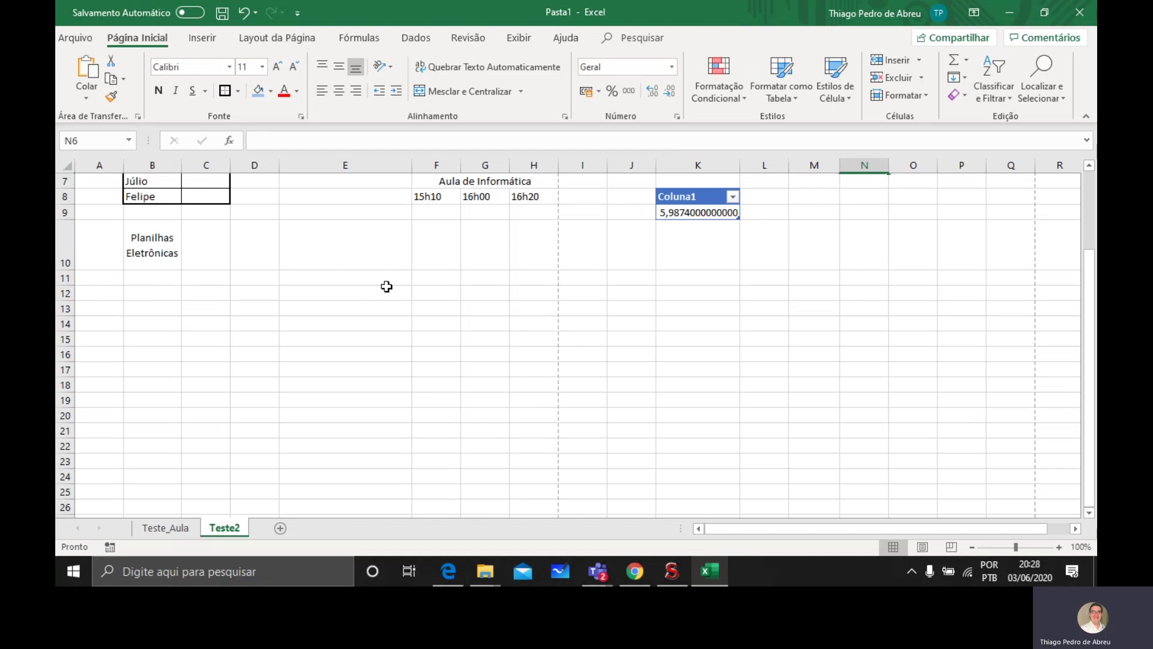
pyautogui.click(326, 294)
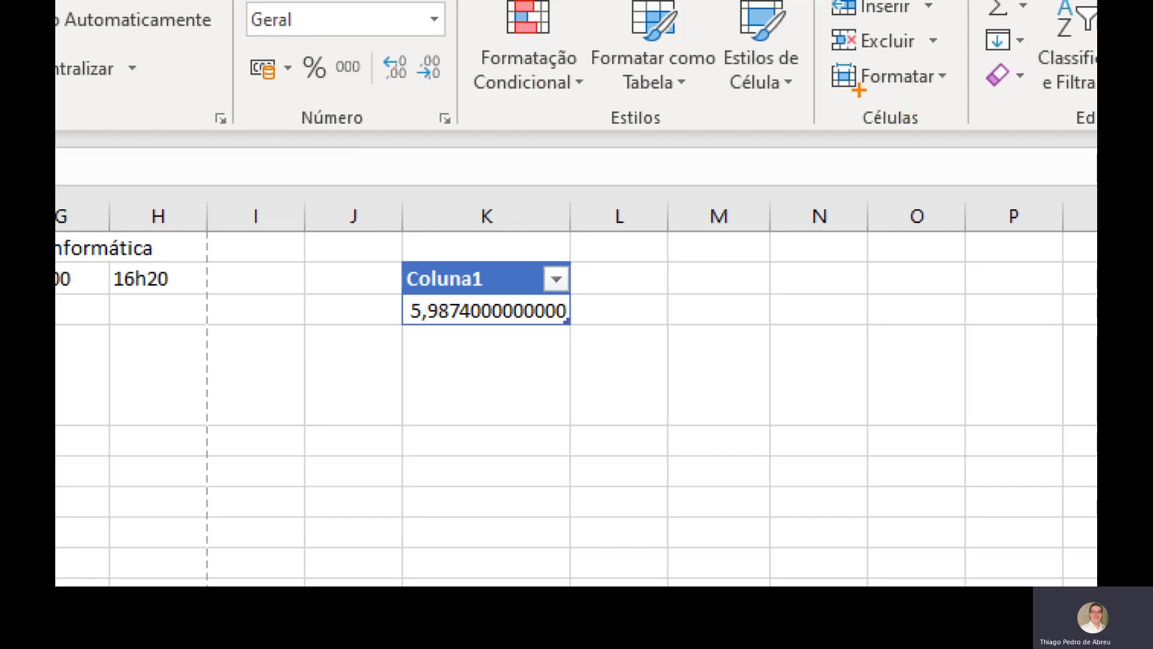
pyautogui.moveTo(859, 90); pyautogui.dragTo(910, 91)
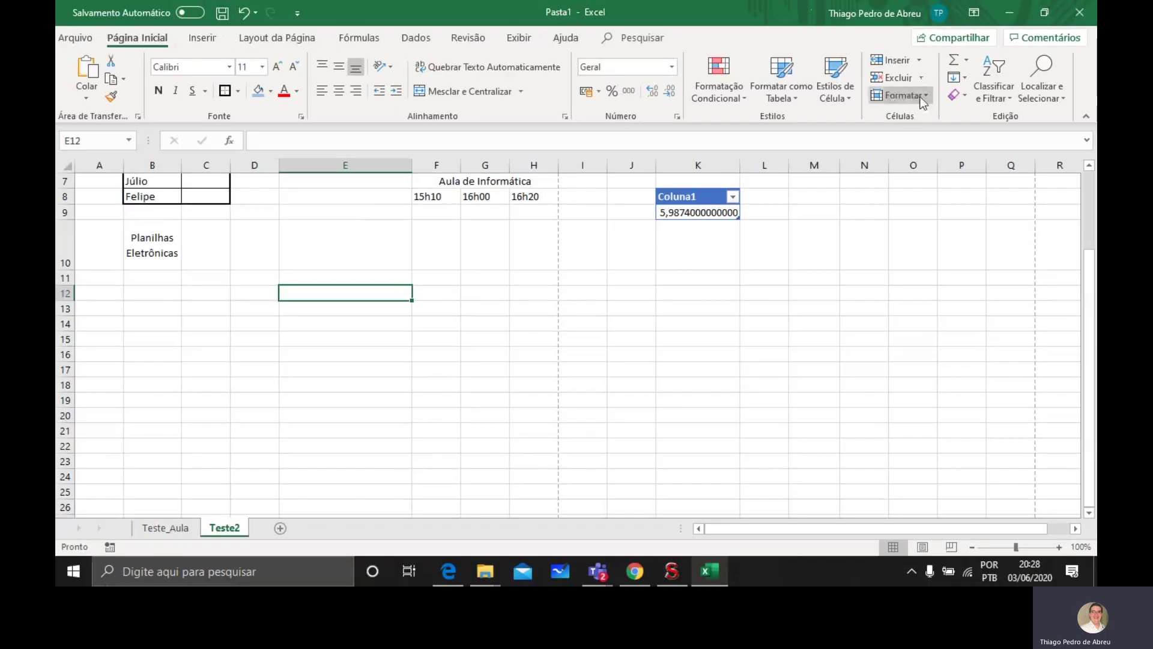
pyautogui.click(921, 96)
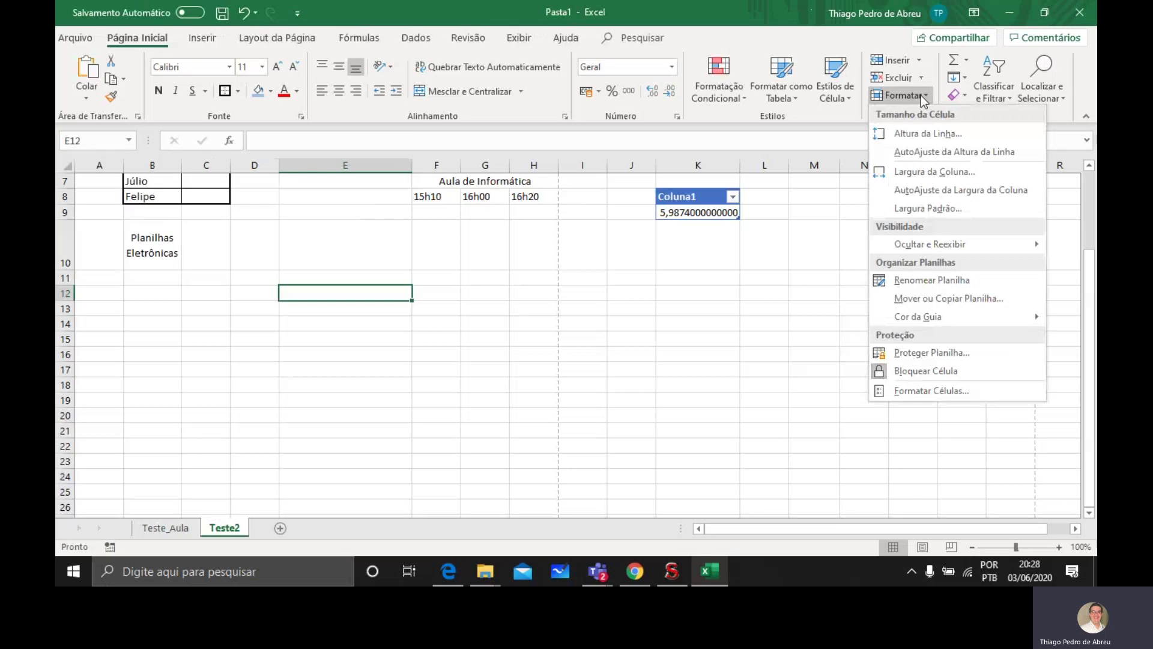
pyautogui.click(923, 135)
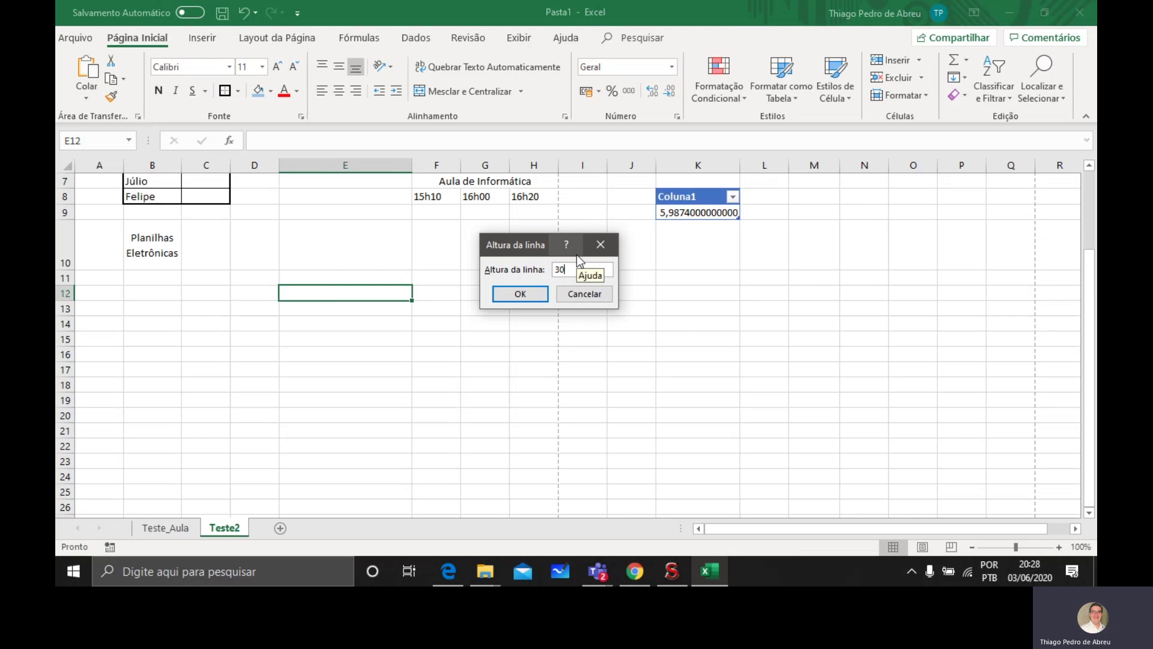
pyautogui.press('Return')
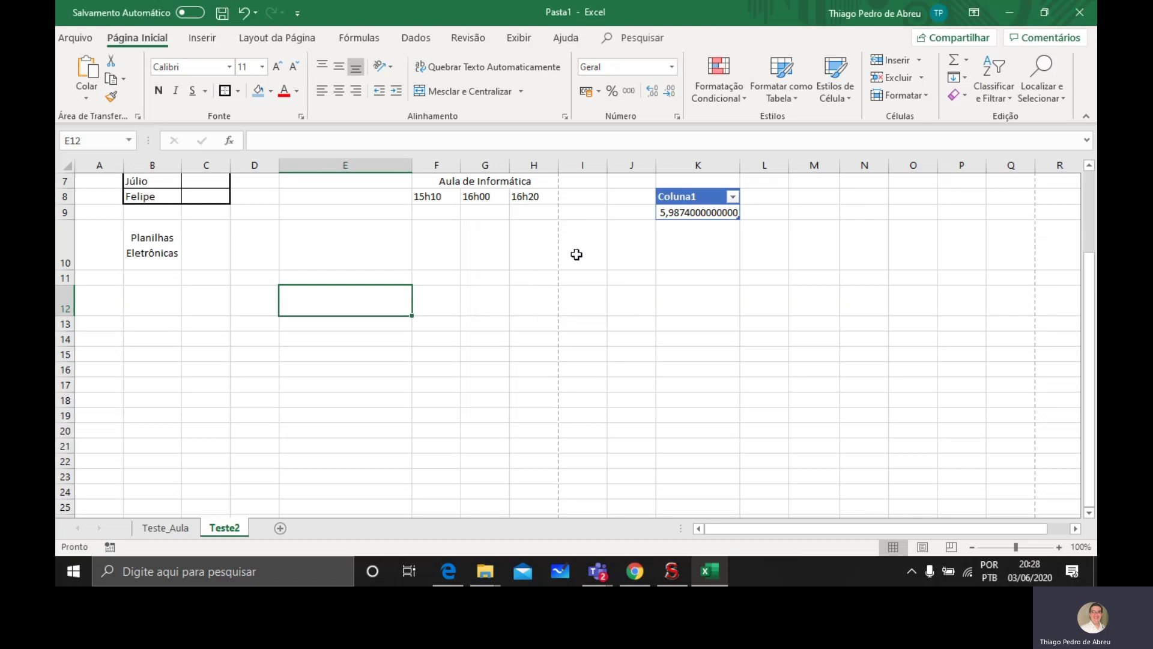
# Set the row height of row 12 to 100.
pyautogui.click(909, 96)
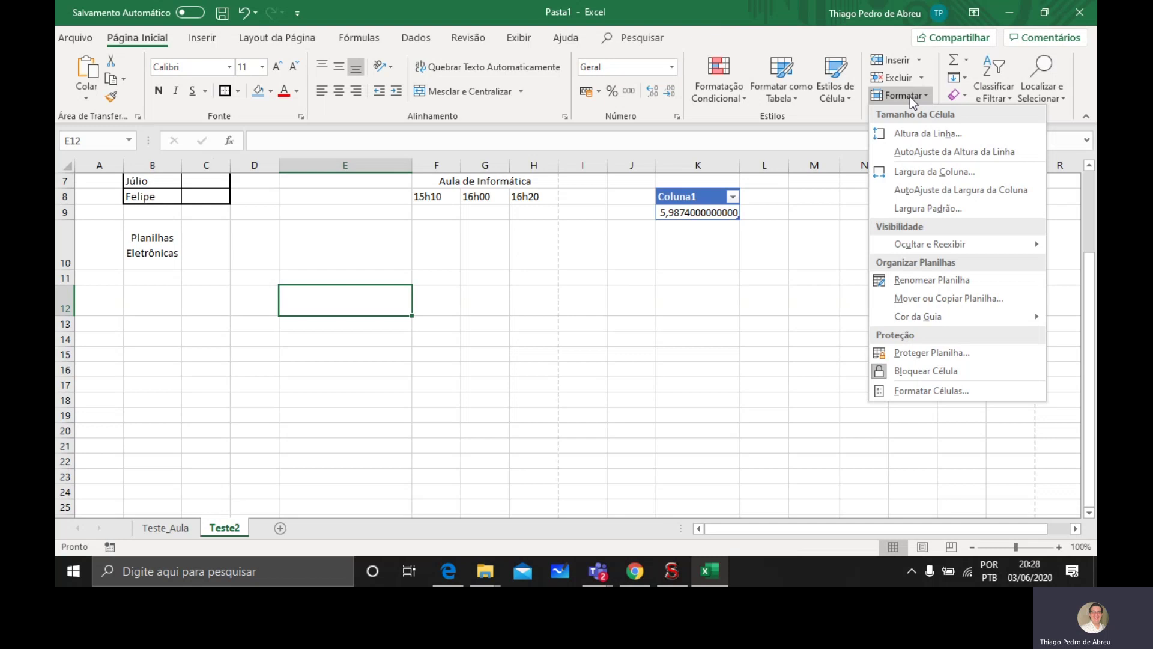
pyautogui.click(912, 132)
pyautogui.write('100')
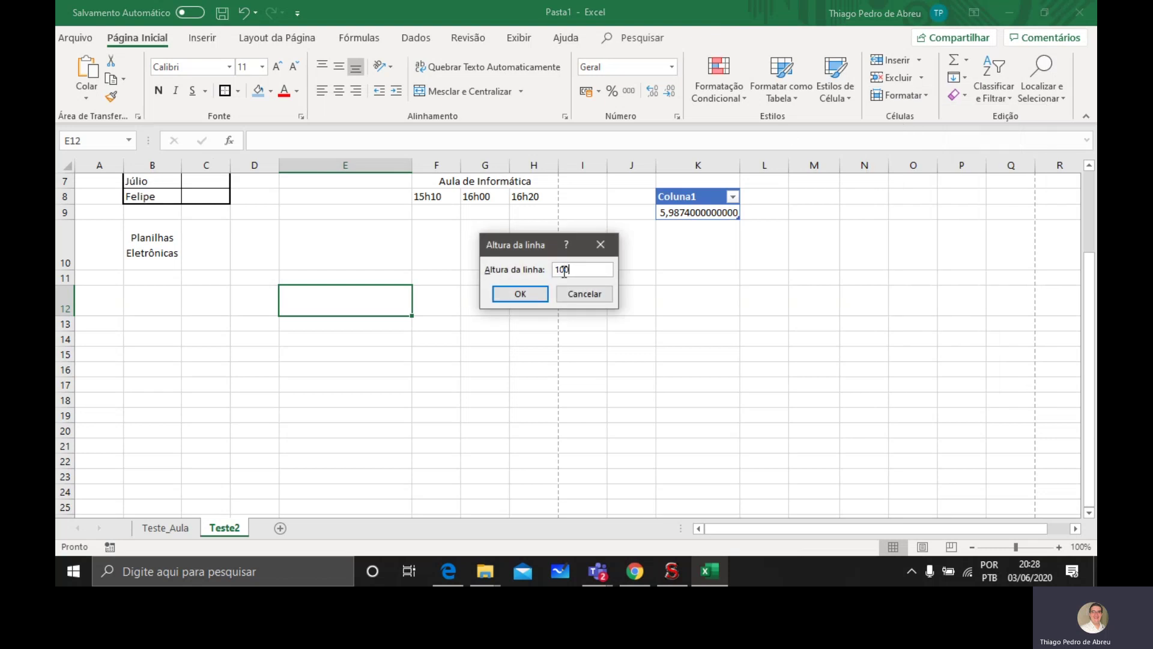
pyautogui.press('Return')
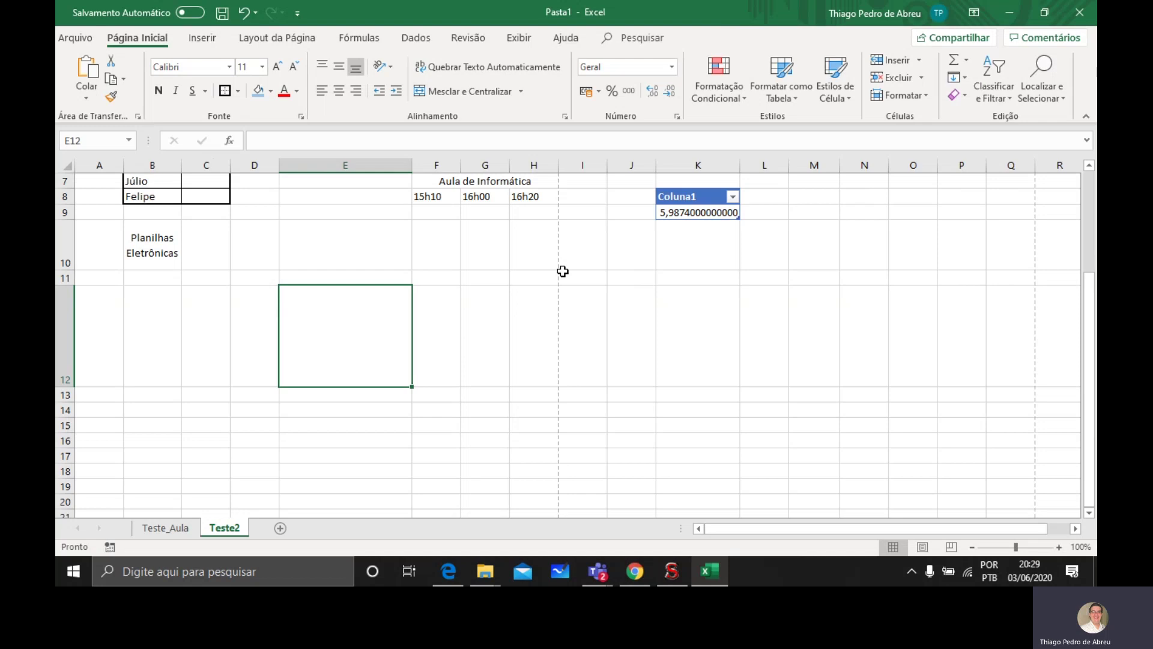
# Set the width of column E to 60.
pyautogui.click(921, 94)
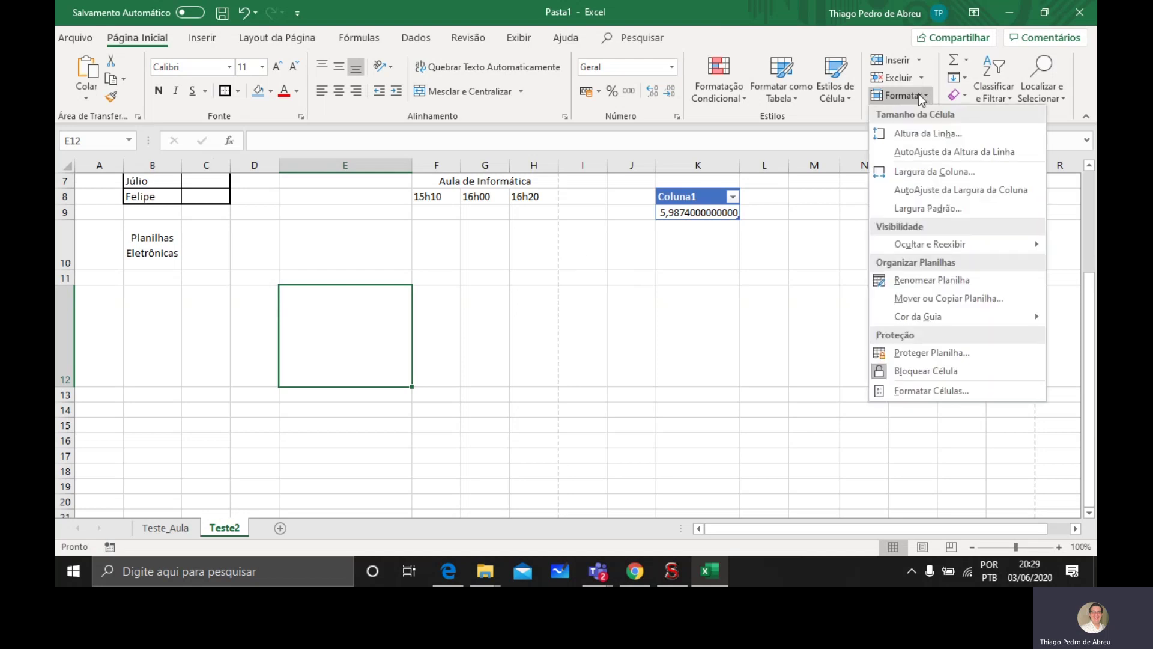
pyautogui.click(924, 177)
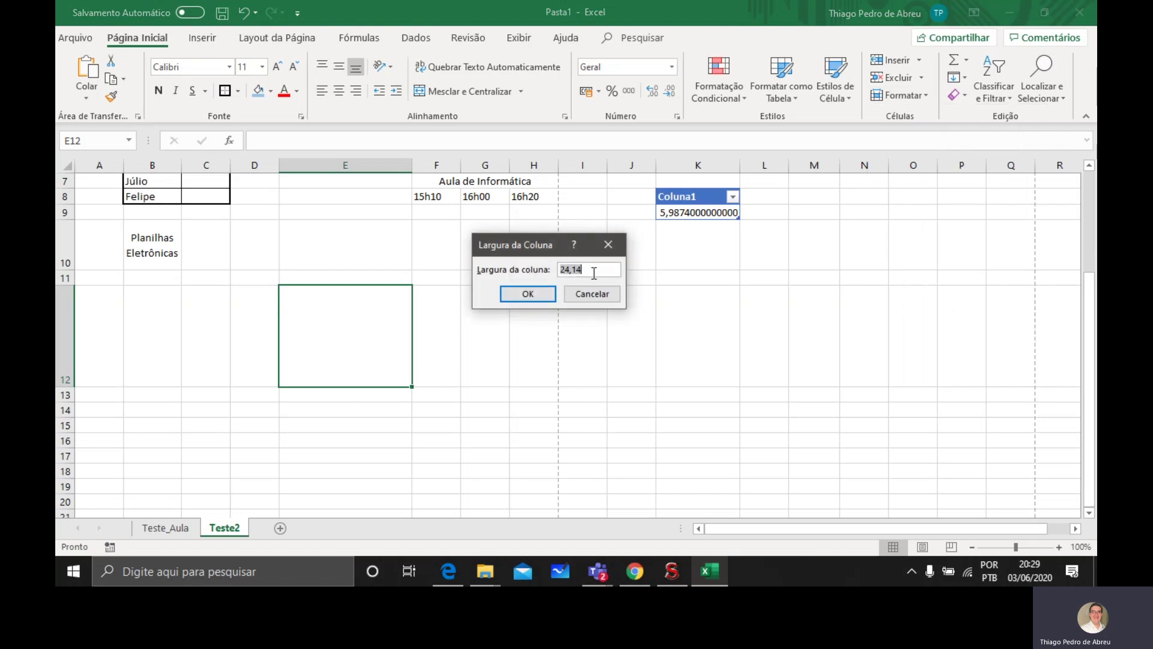
pyautogui.press('BackSpace')
pyautogui.write('60')
pyautogui.press('Return')
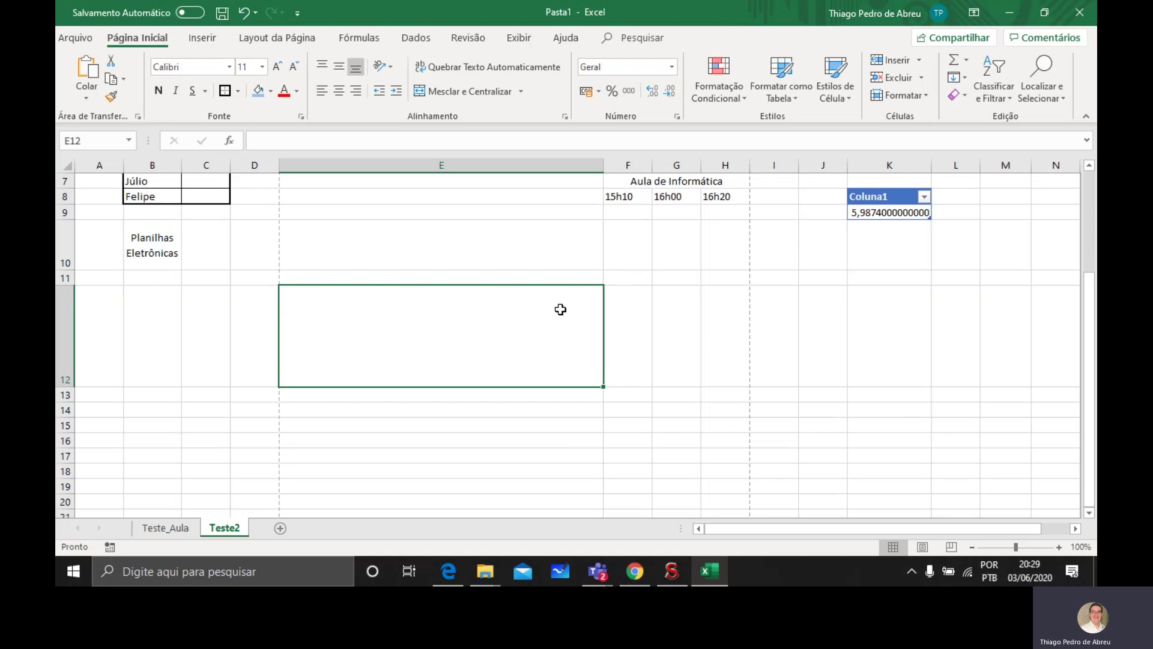
pyautogui.click(922, 100)
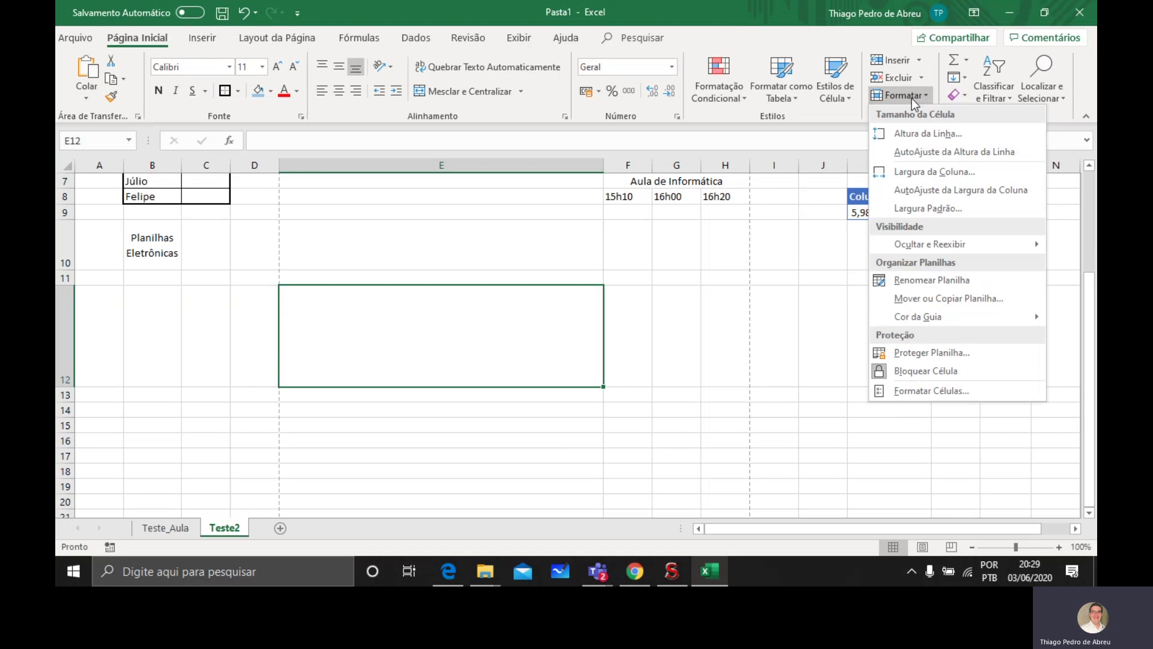
pyautogui.click(714, 342)
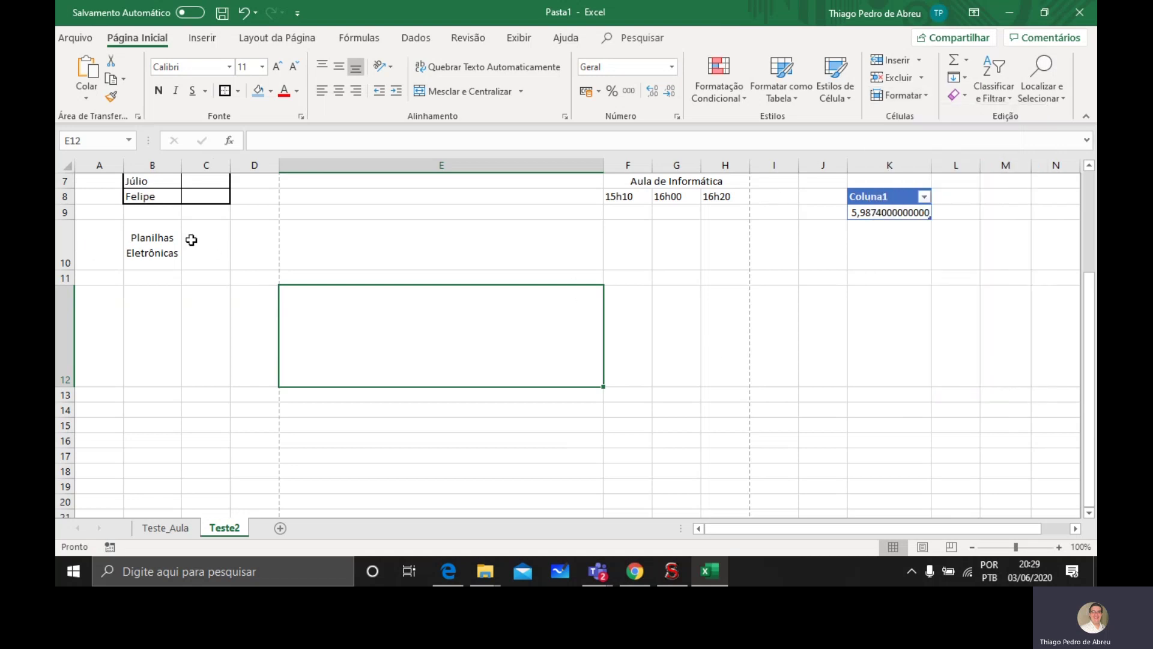
# Delete the whole row 10, which holds the text Planilhas Eletrônicas.
pyautogui.click(60, 246)
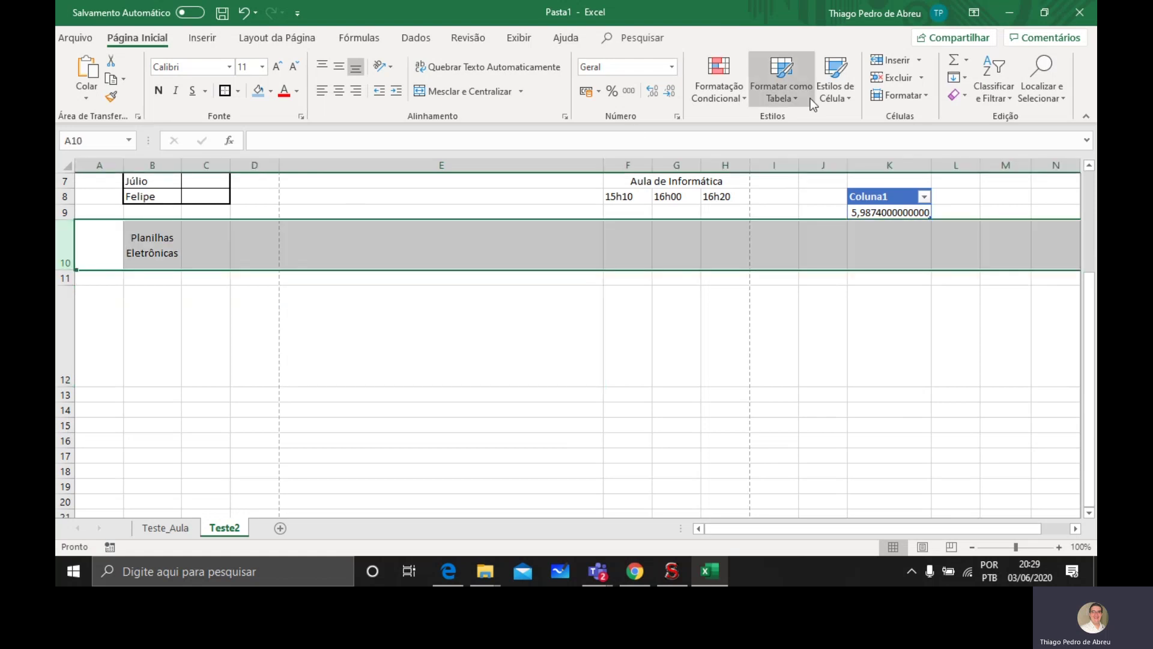
pyautogui.click(921, 79)
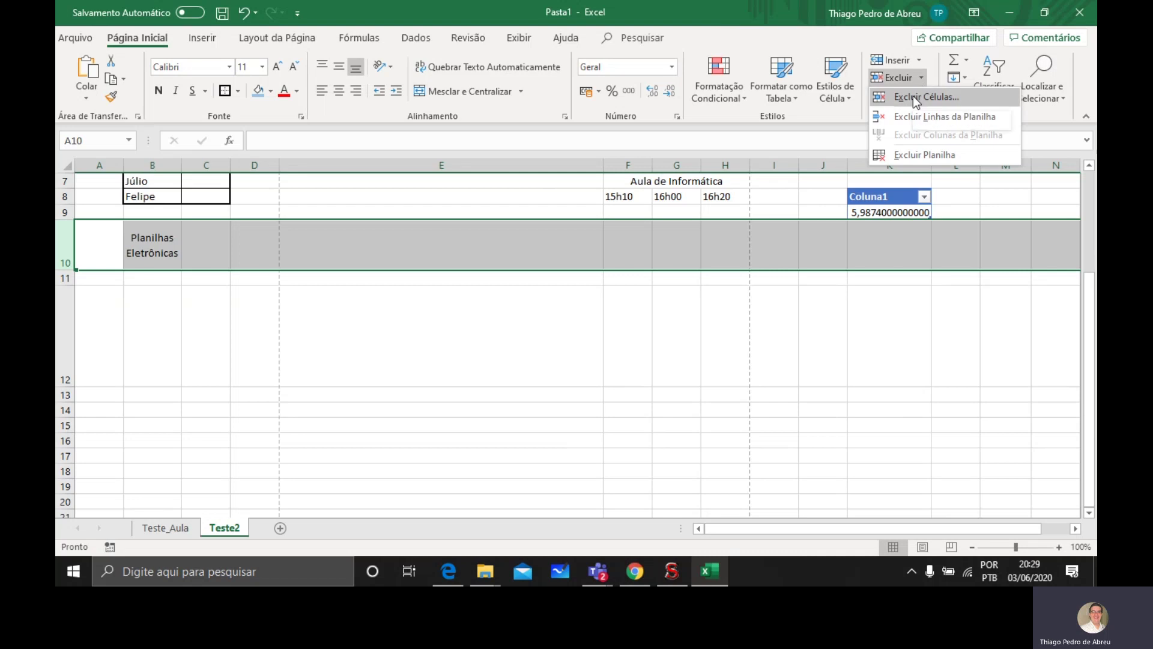
pyautogui.click(912, 95)
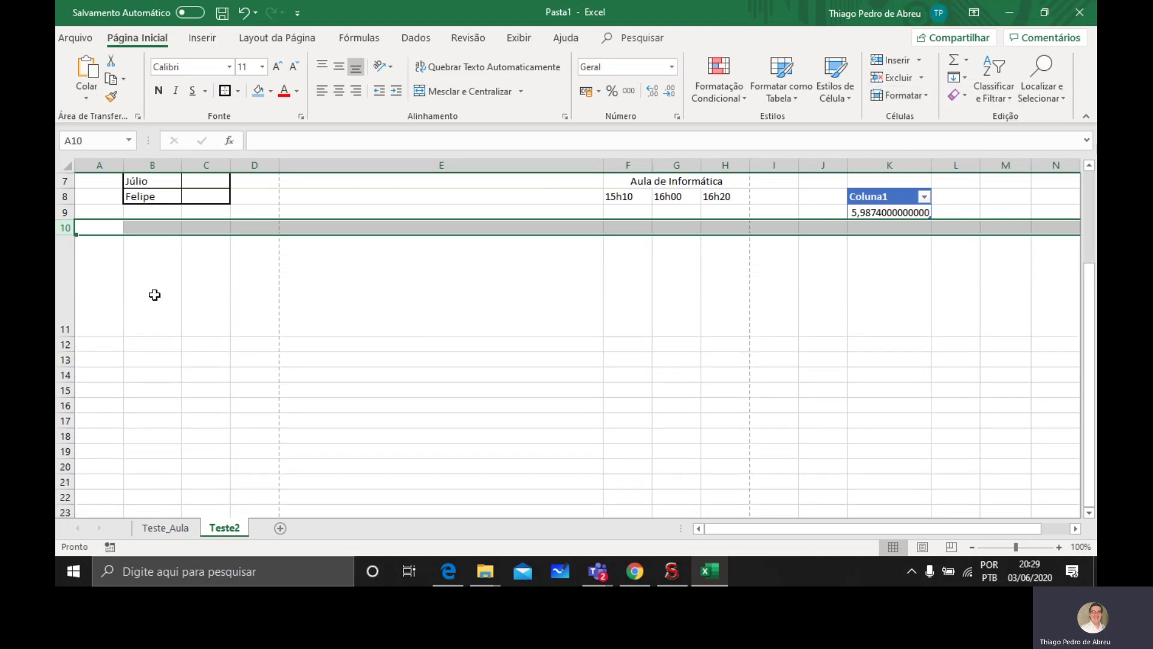
# Delete the empty, already selected row 10 directly above the tall row.
pyautogui.scroll(2, 166, 325)
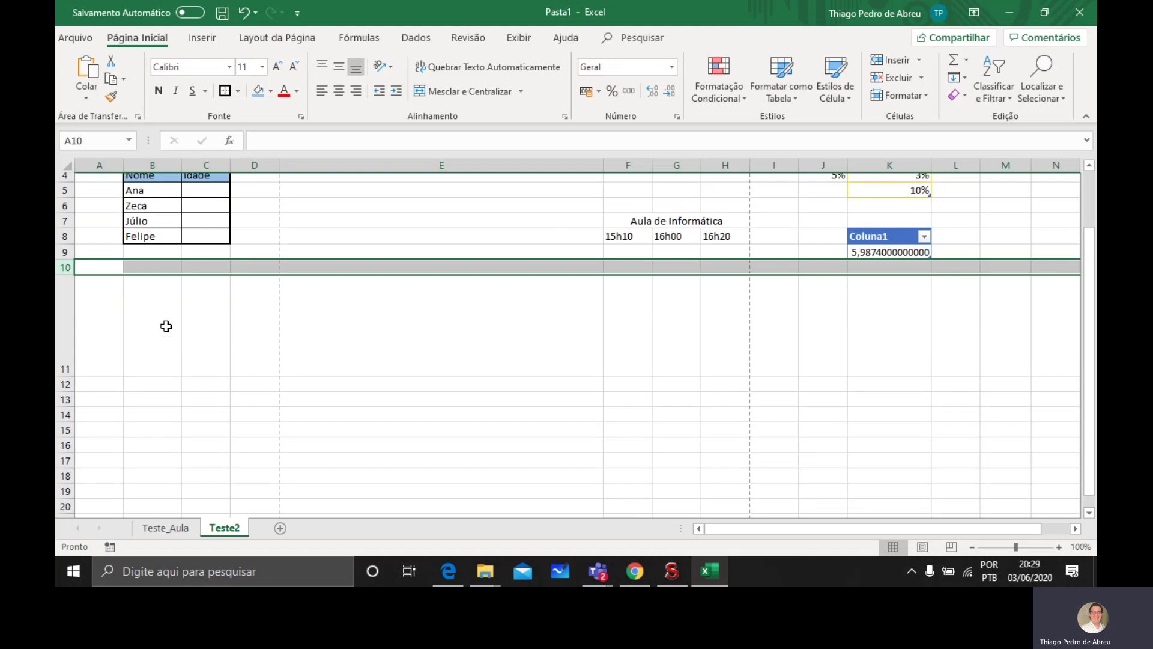
pyautogui.scroll(-1, 61, 400)
pyautogui.scroll(-1, 61, 399)
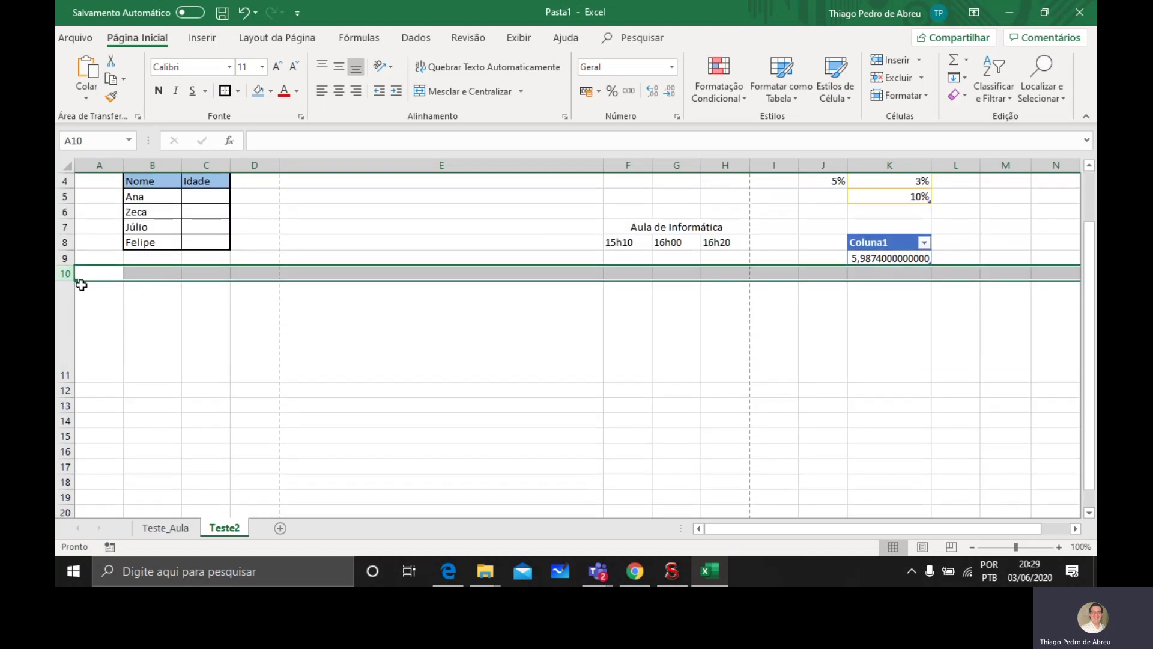
pyautogui.rightClick(143, 278)
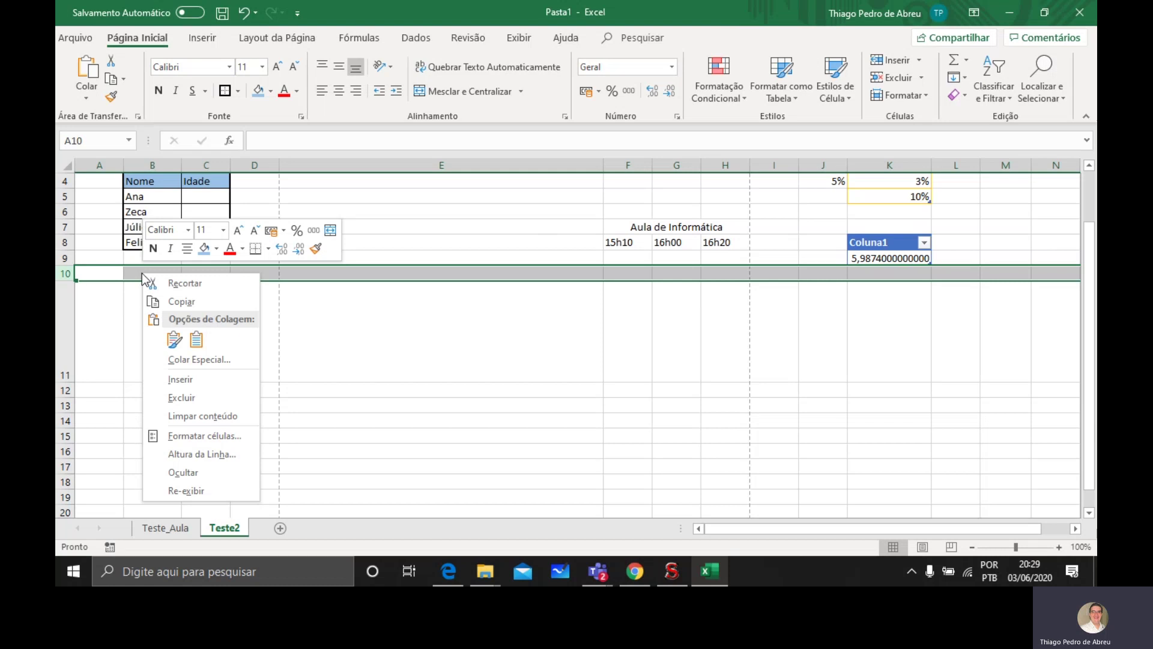
pyautogui.click(183, 397)
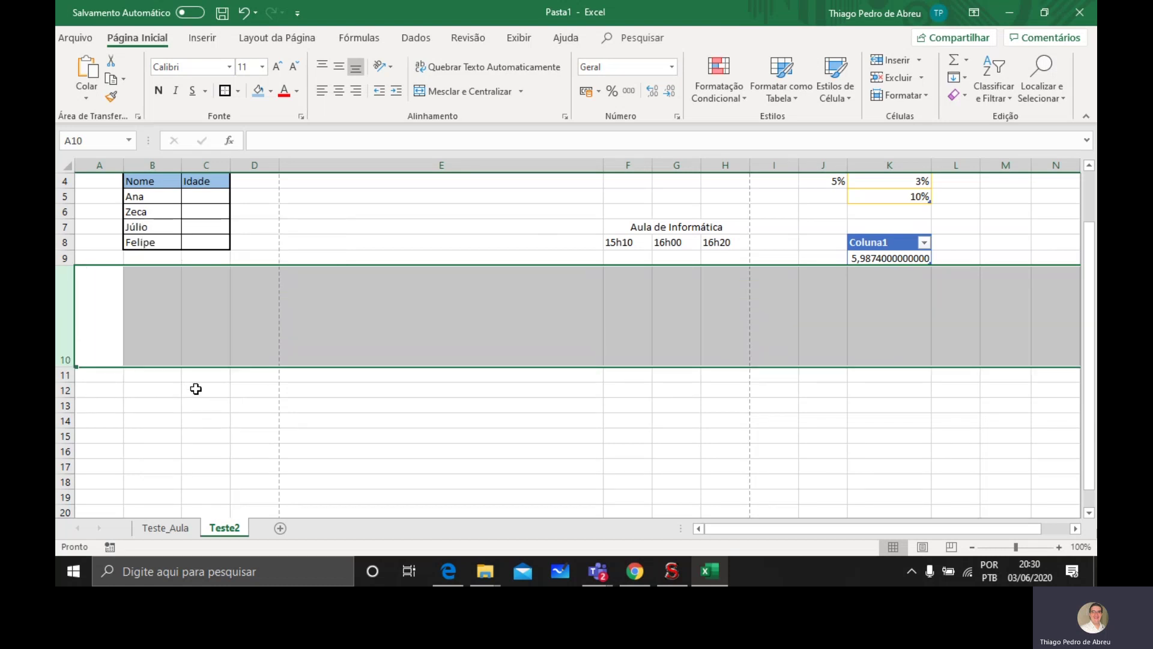
# Delete the whole row 2, which holds the rotated text Aplicativos Informatizados.
pyautogui.scroll(1, 95, 301)
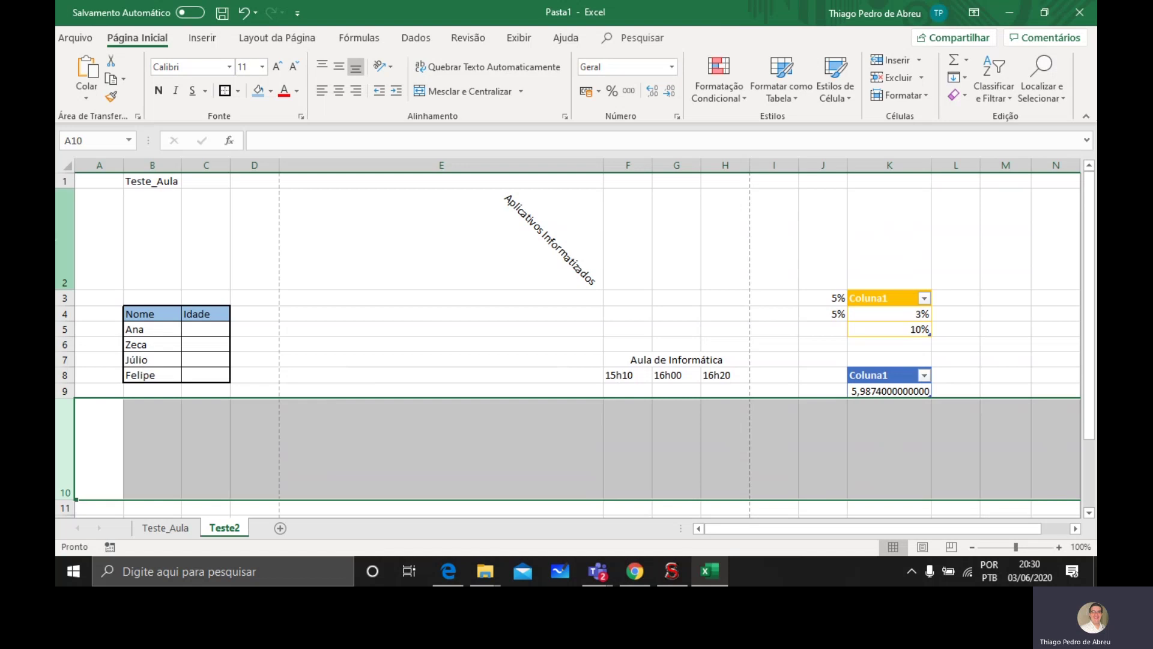
pyautogui.click(58, 242)
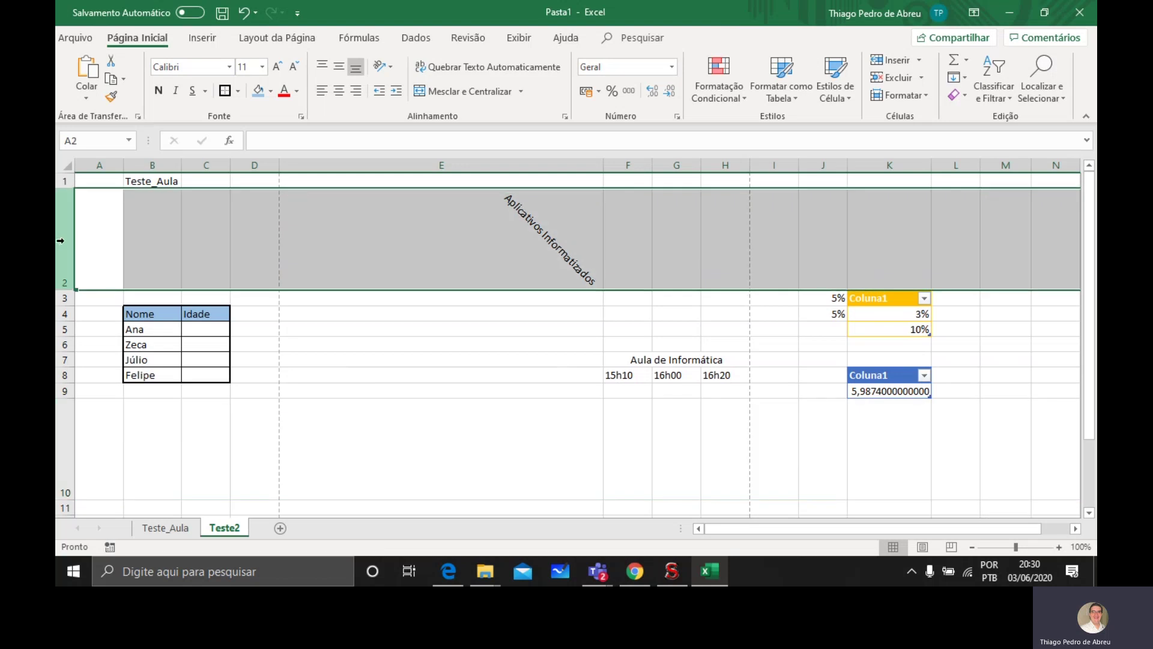
pyautogui.rightClick(142, 244)
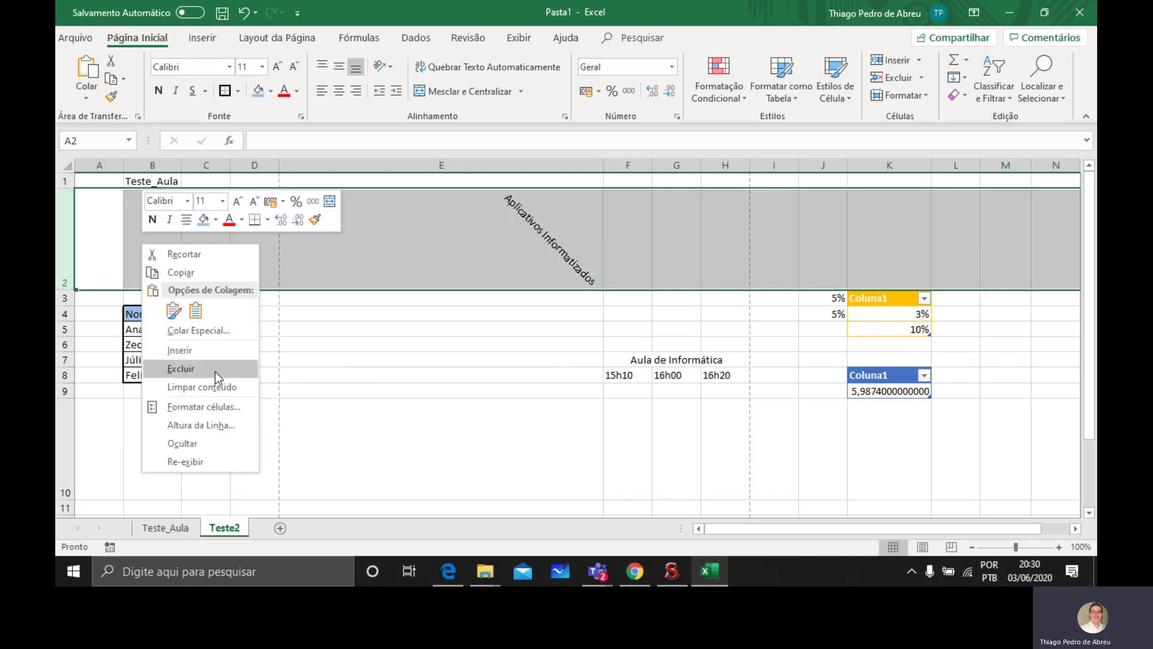
pyautogui.click(212, 368)
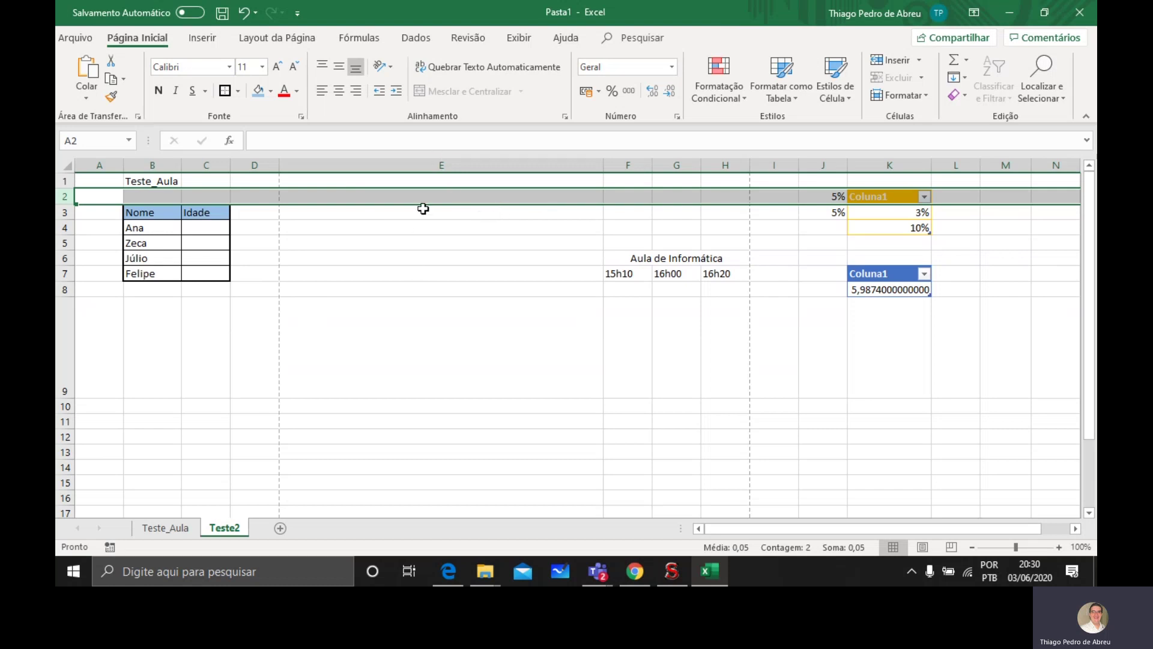
pyautogui.click(430, 229)
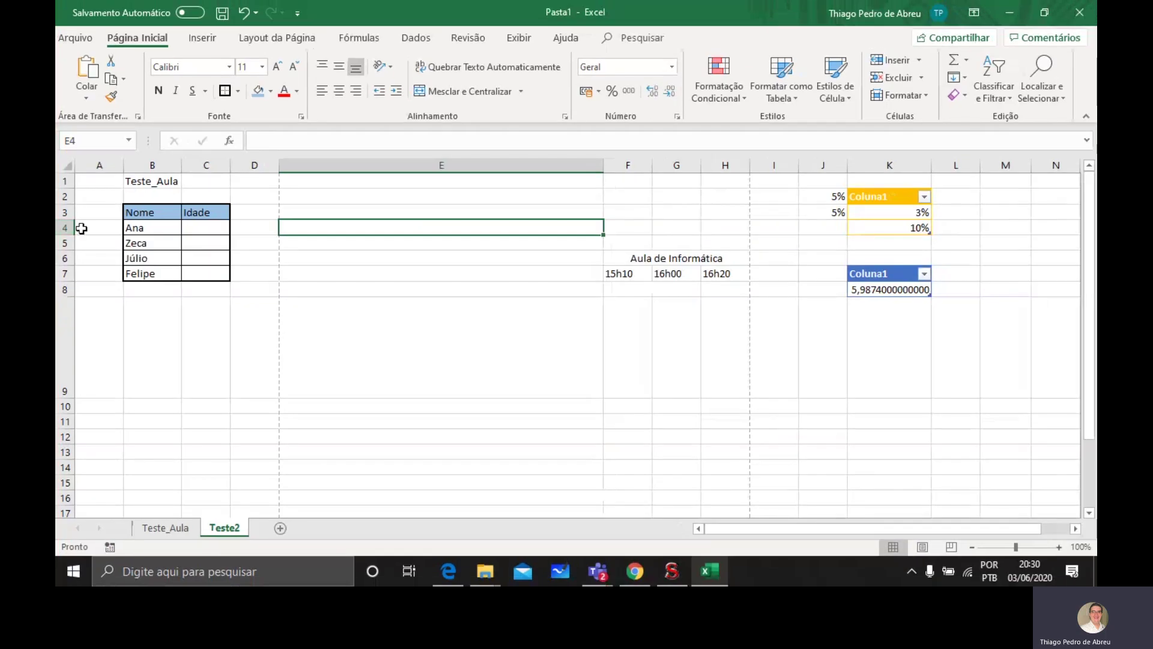
# Delete the whole wide, empty column E.
pyautogui.click(336, 166)
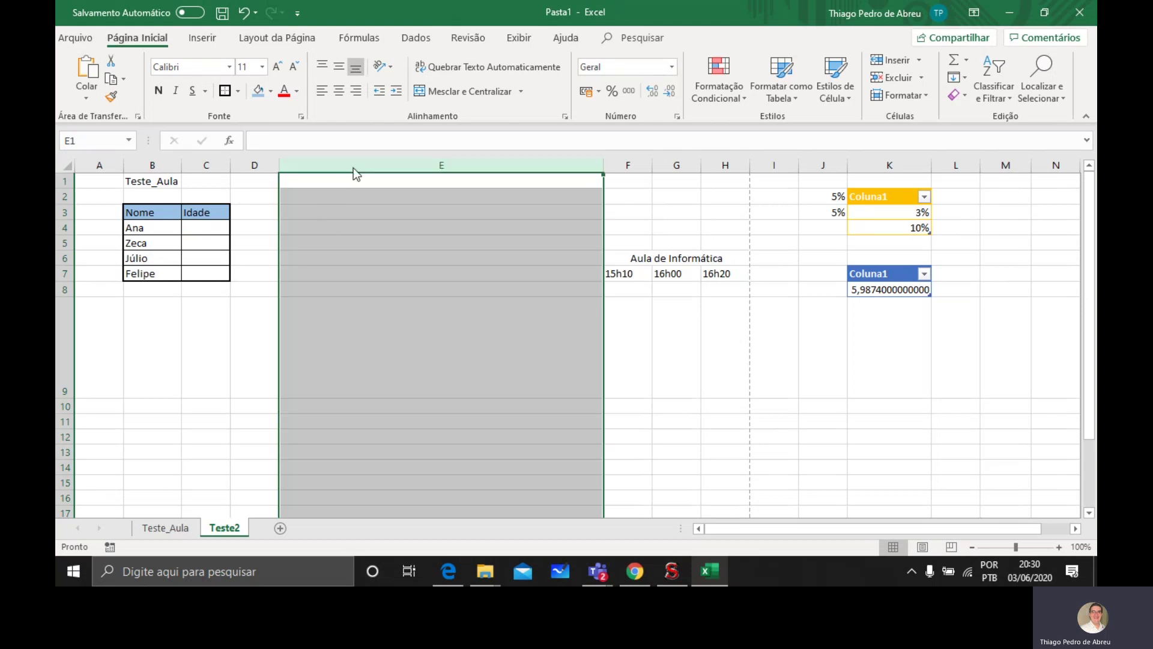
pyautogui.rightClick(353, 168)
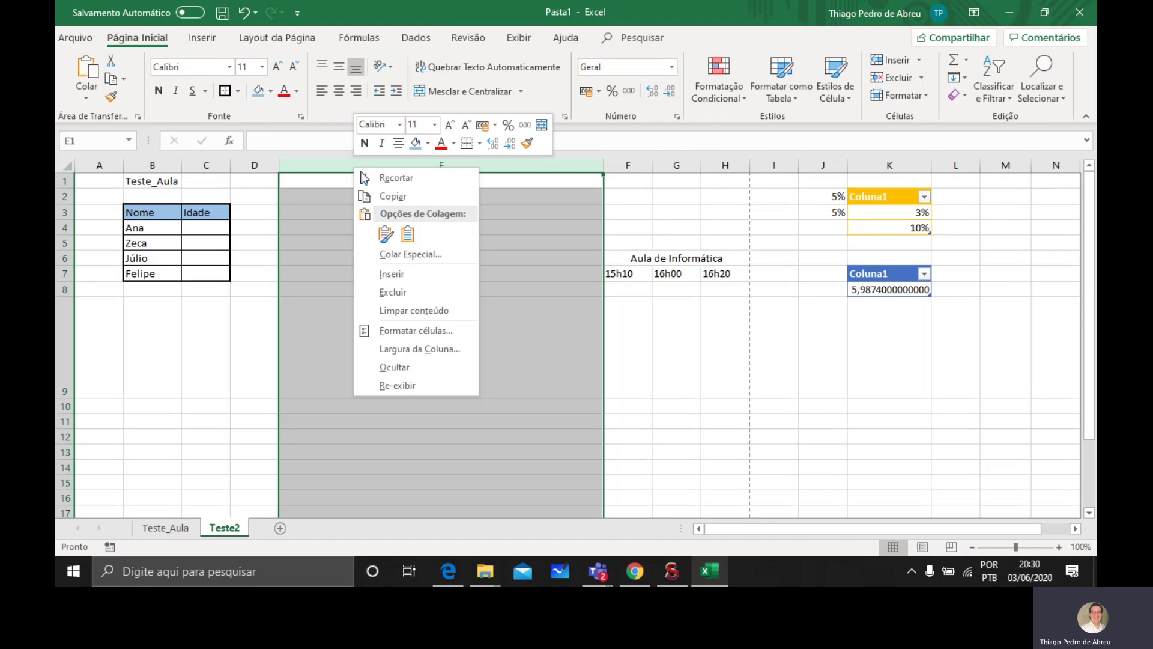
pyautogui.click(399, 293)
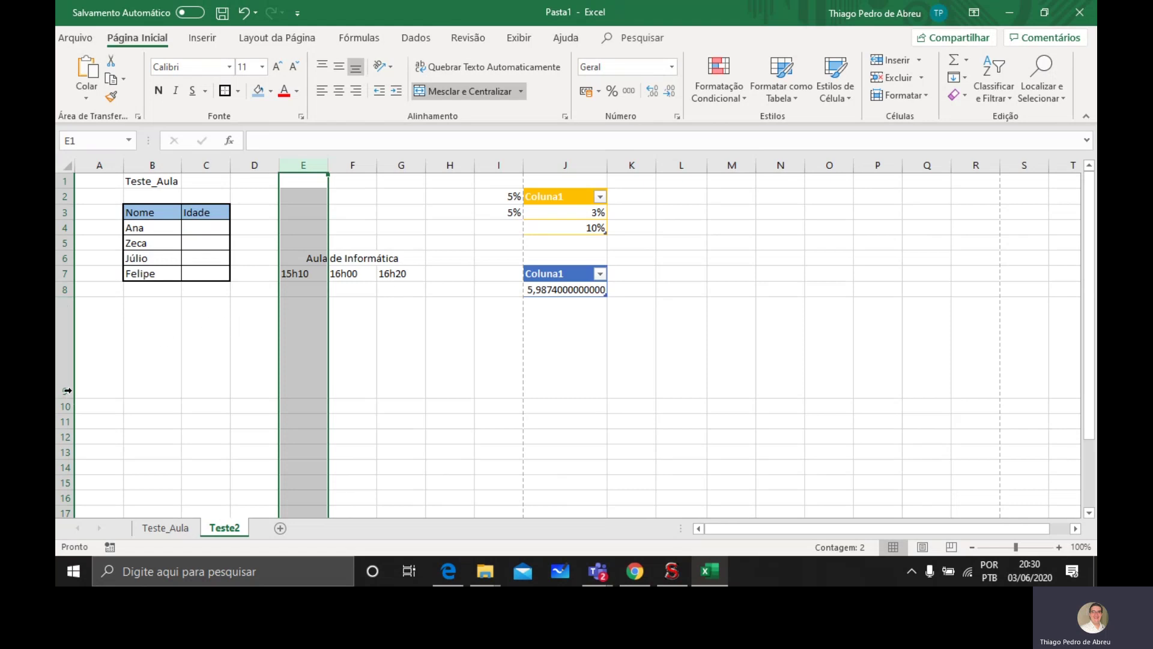
# Insert a blank row at row 2, between the Teste_Aula title and the row with the gold table's header.
pyautogui.click(65, 197)
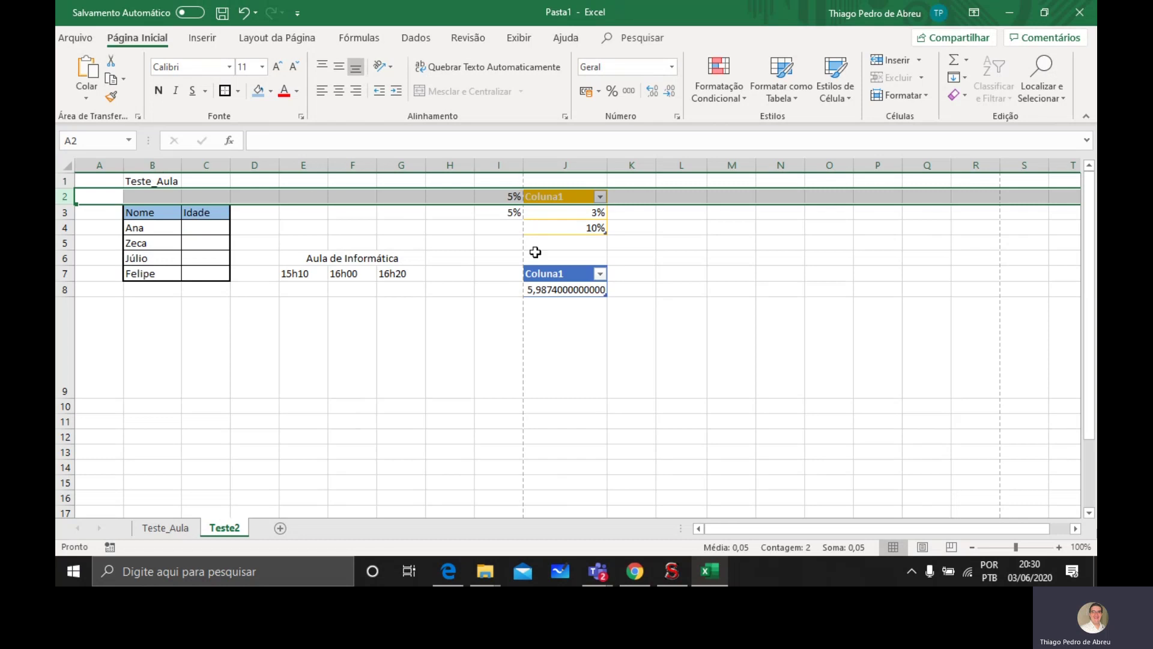
pyautogui.rightClick(65, 198)
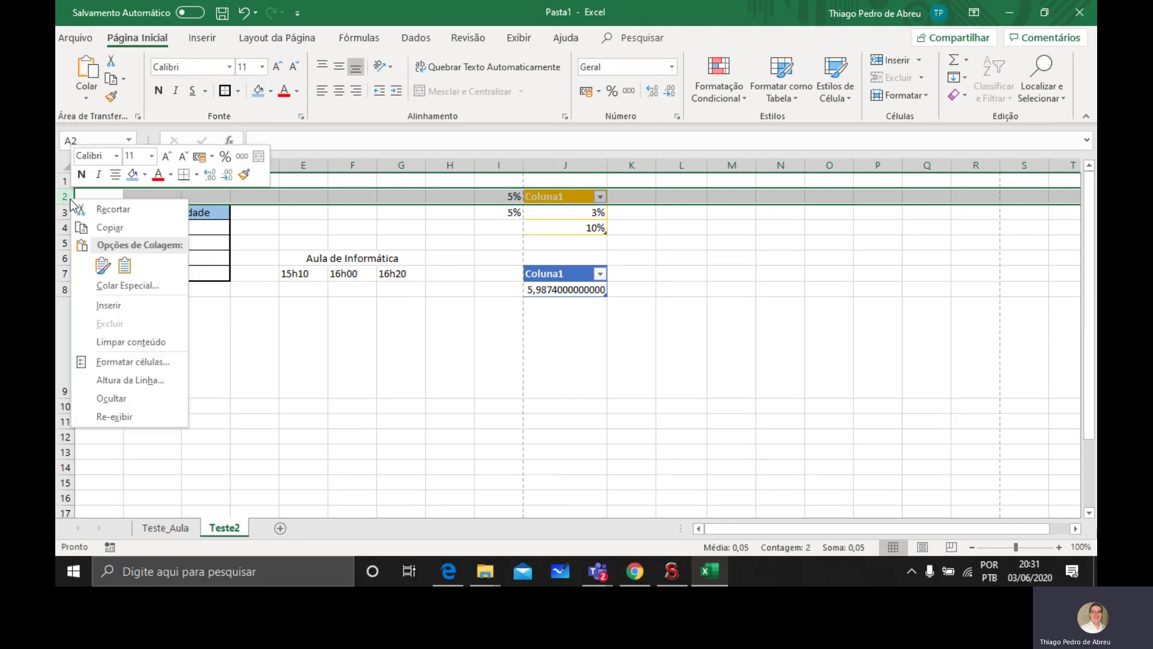
pyautogui.click(135, 305)
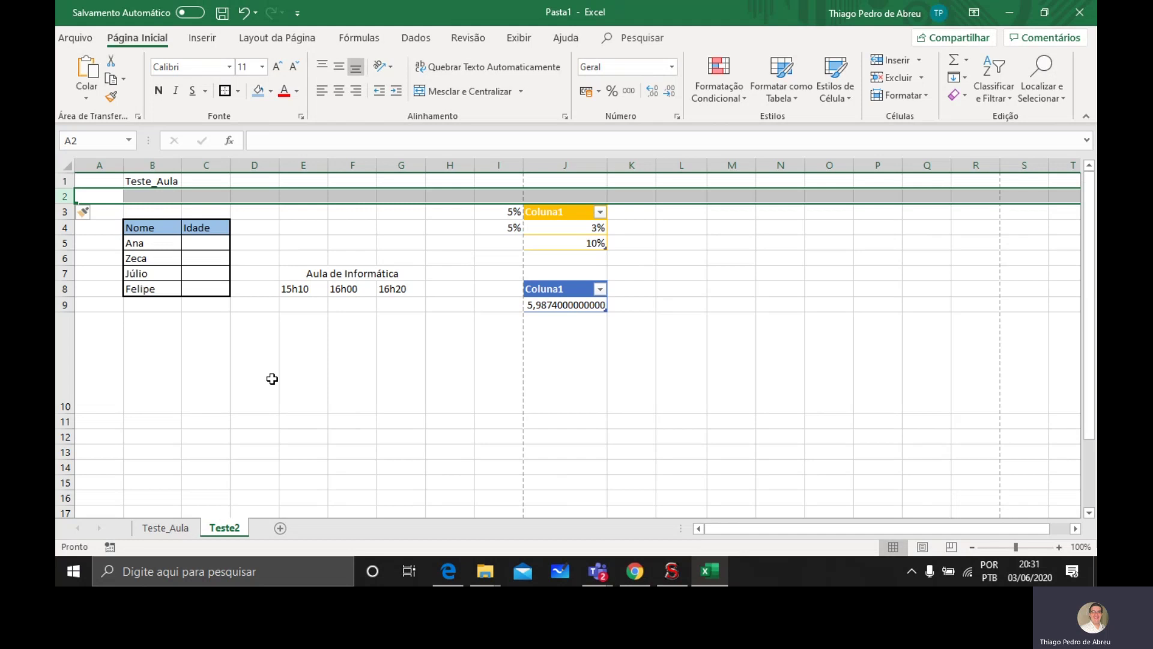
pyautogui.click(262, 359)
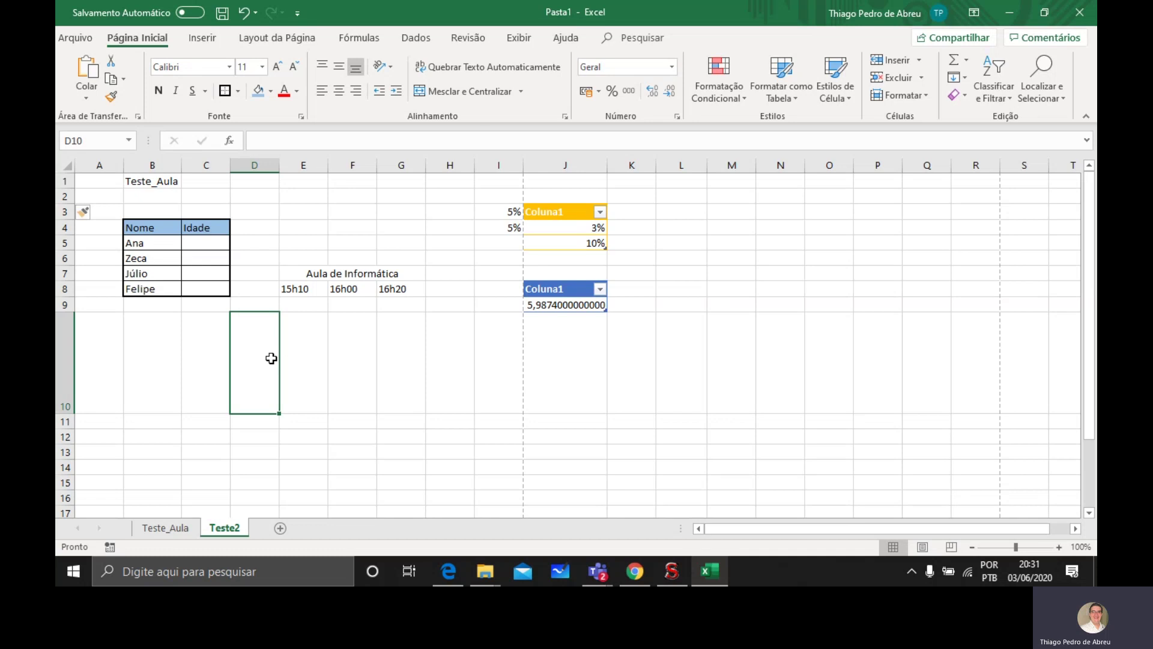
# Enter the number 1 in cell M3.
pyautogui.click(725, 214)
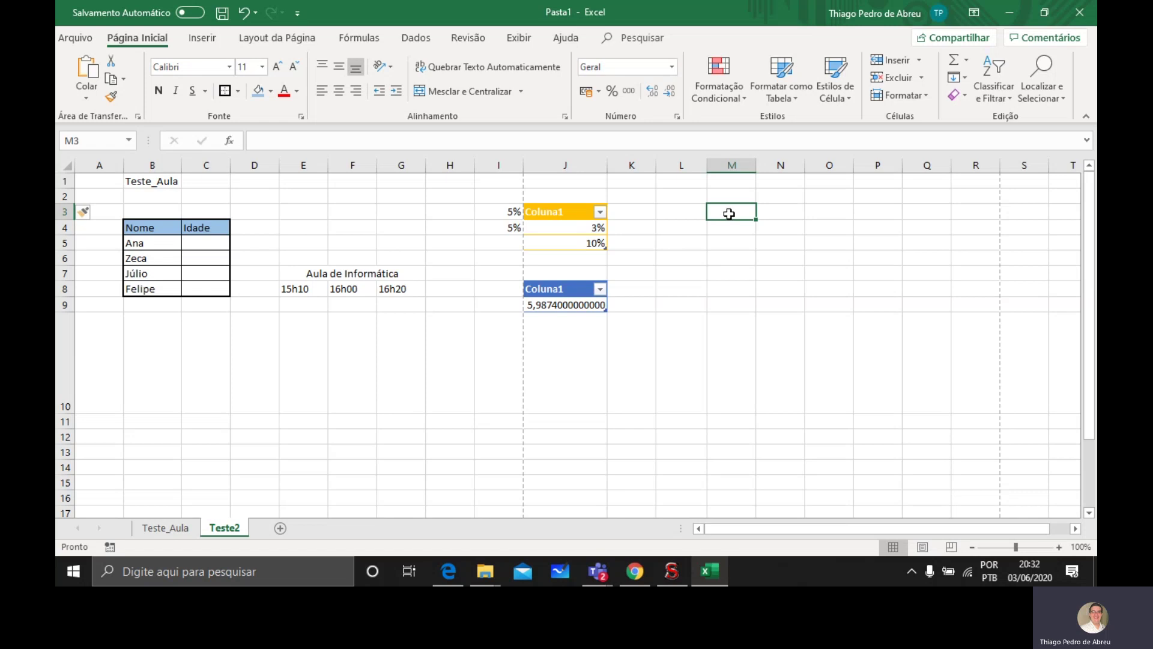
pyautogui.write('1')
pyautogui.press('Return')
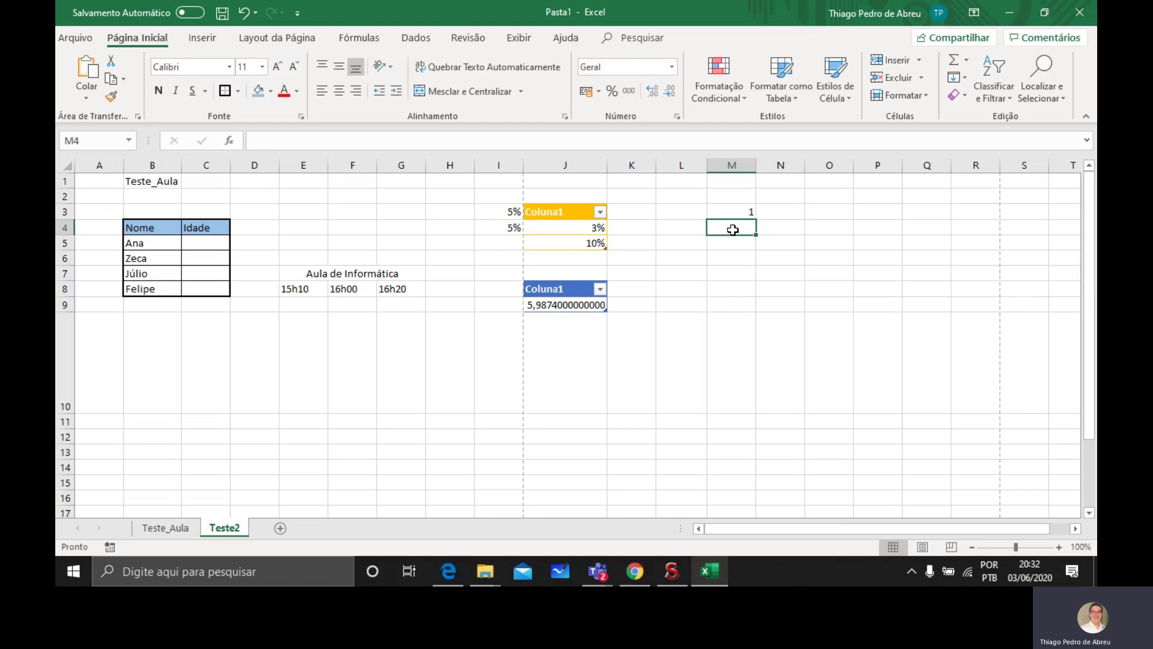
# Enter 2 in cell M4 and extend the series from M3:M4 down to M9.
pyautogui.write('2')
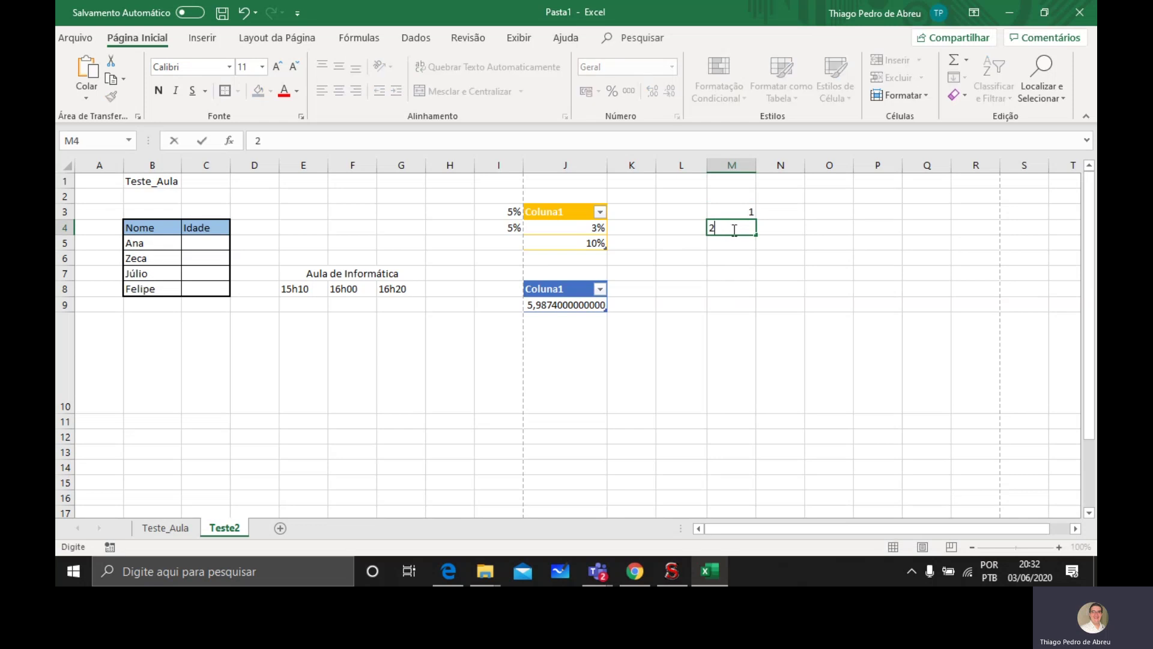
pyautogui.press('Return')
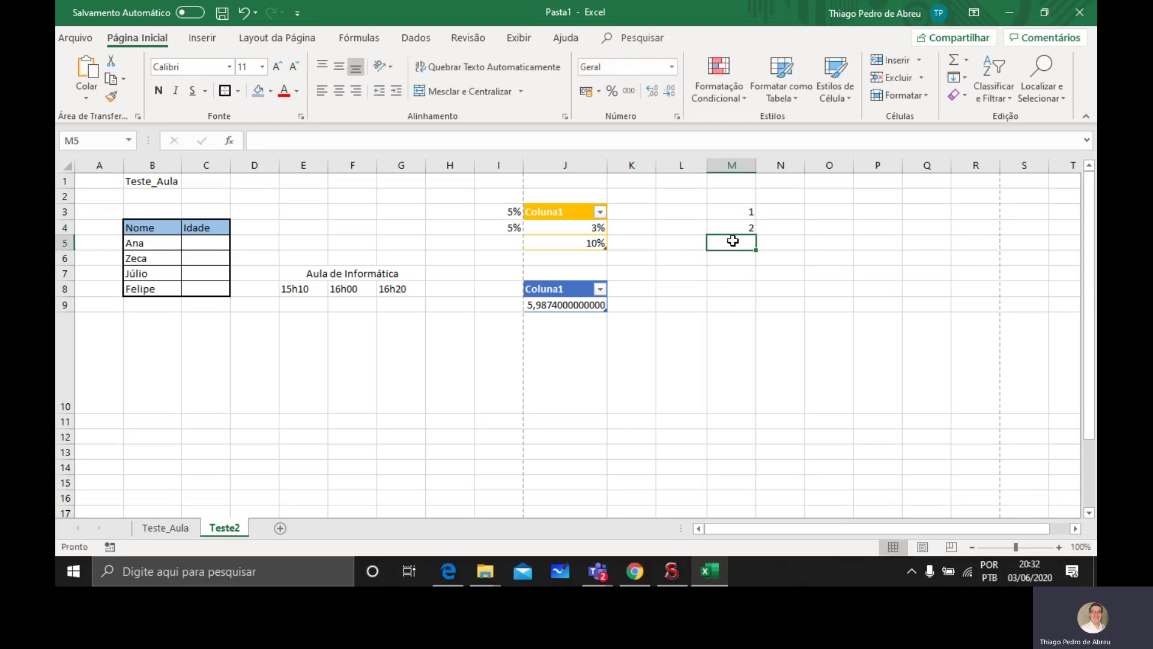
pyautogui.click(746, 212)
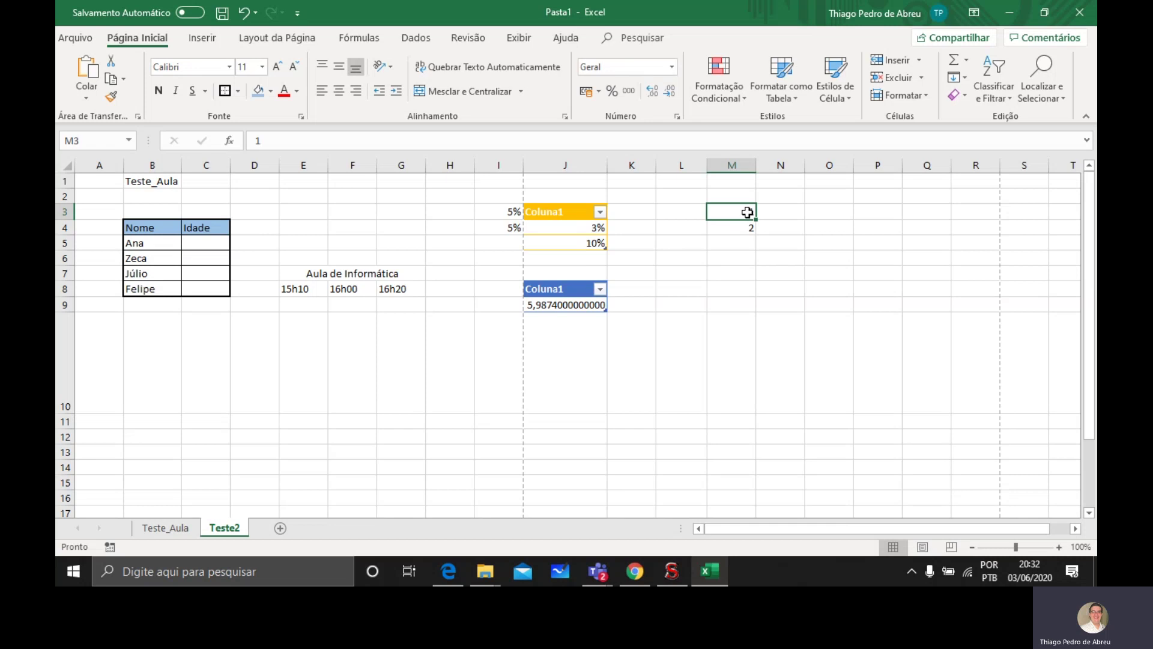
pyautogui.moveTo(747, 211); pyautogui.dragTo(748, 225)
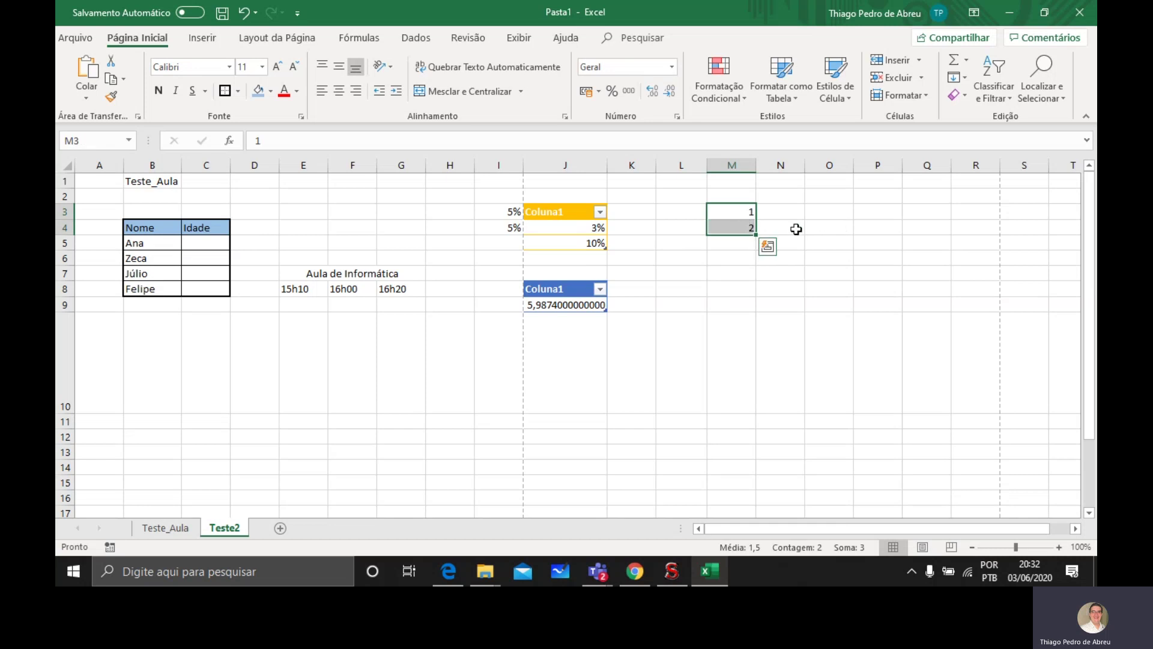
pyautogui.click(766, 246)
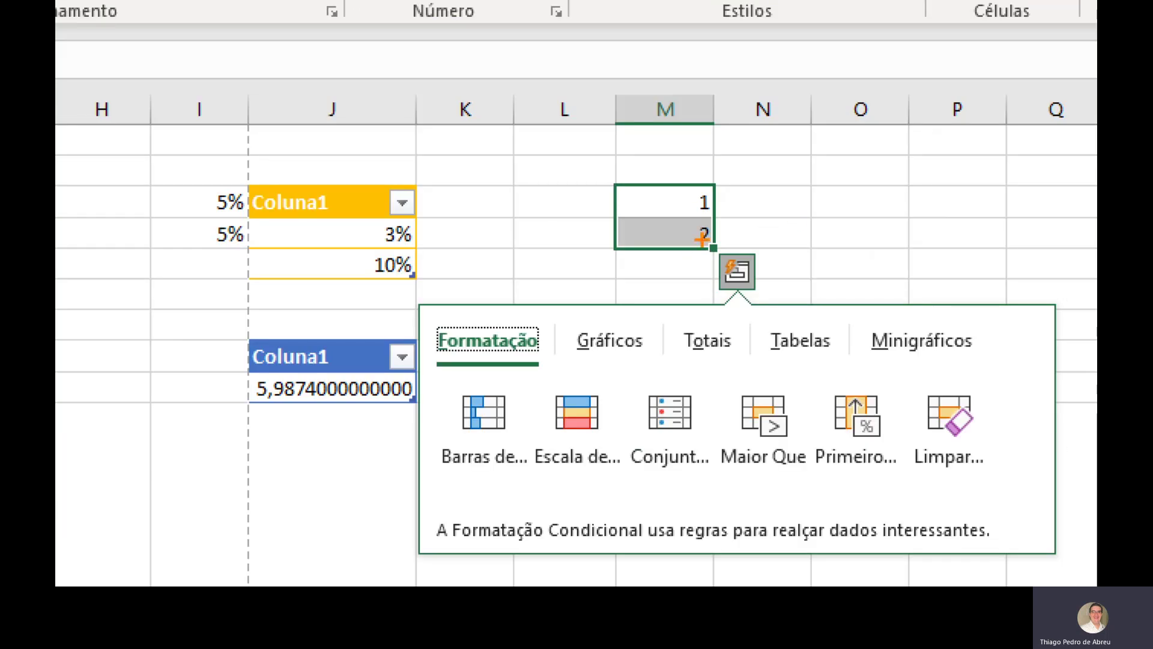
pyautogui.press('Escape')
pyautogui.hotkey('ctrl', '1')
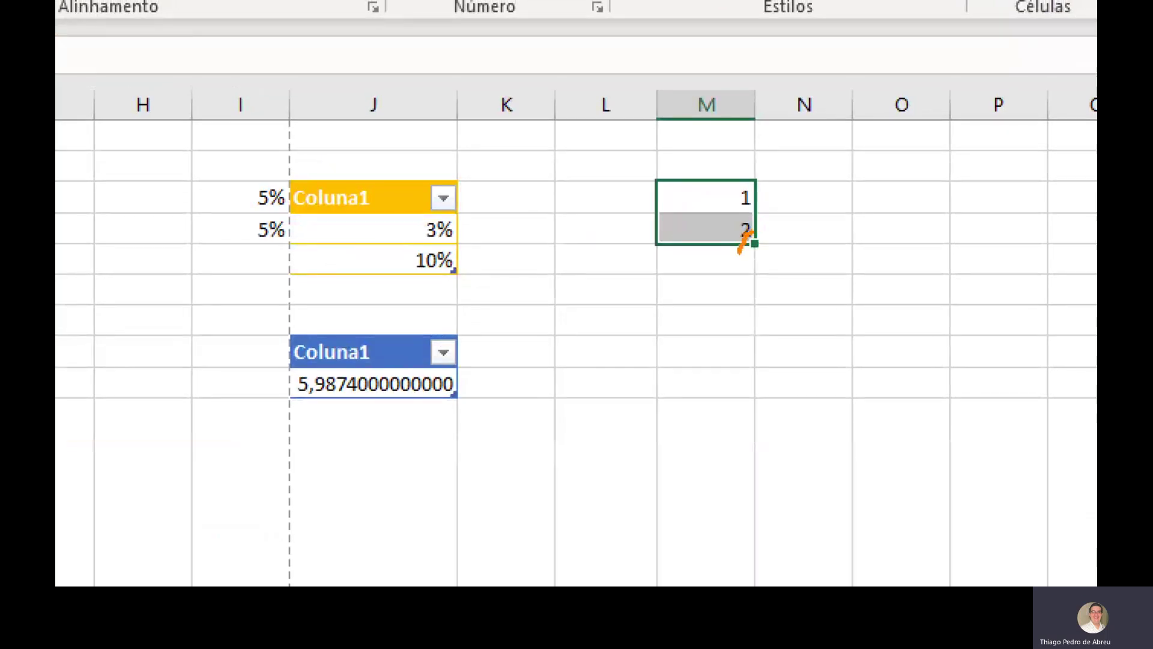
pyautogui.moveTo(739, 252)
pyautogui.mouseDown()
pyautogui.moveTo(777, 259)
pyautogui.moveTo(763, 227)
pyautogui.moveTo(745, 230)
pyautogui.mouseUp()
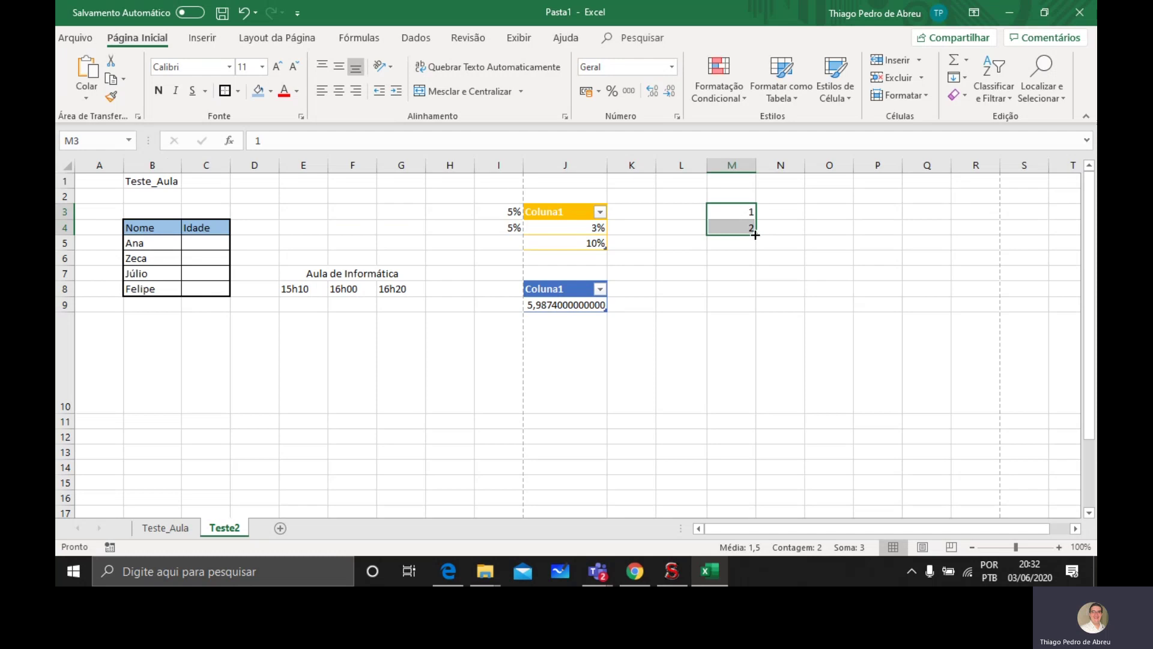
pyautogui.moveTo(755, 235); pyautogui.dragTo(733, 341)
pyautogui.click(729, 347)
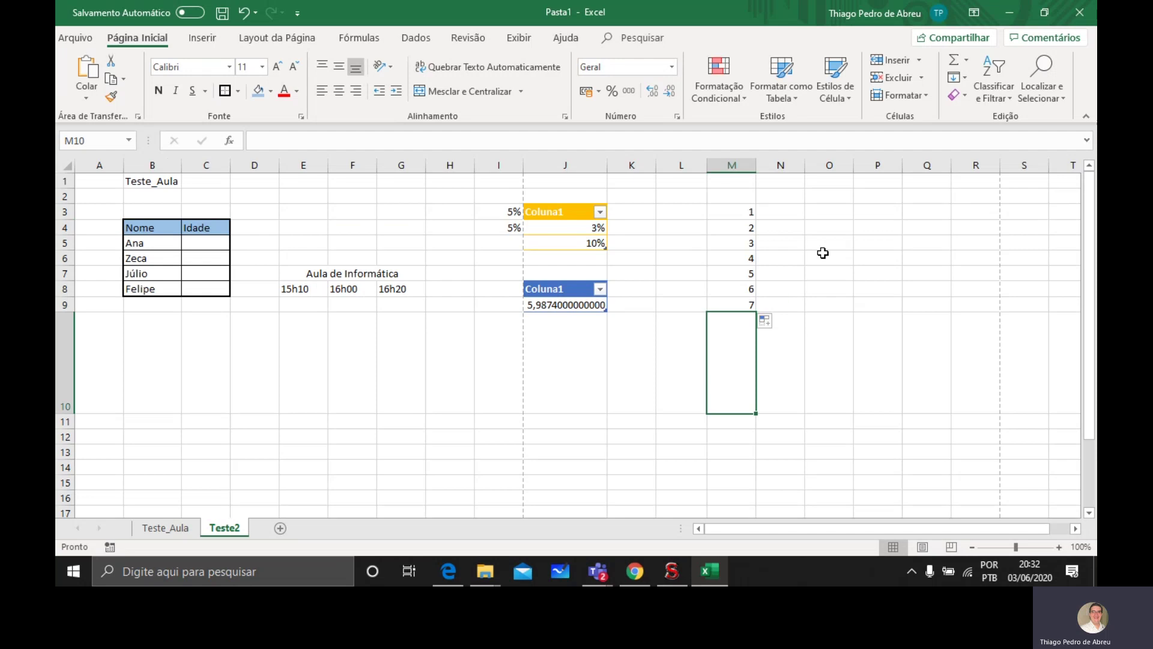
# Enter 1 in cell O3 and fill that same number down the column to O9.
pyautogui.click(832, 210)
pyautogui.write("'")
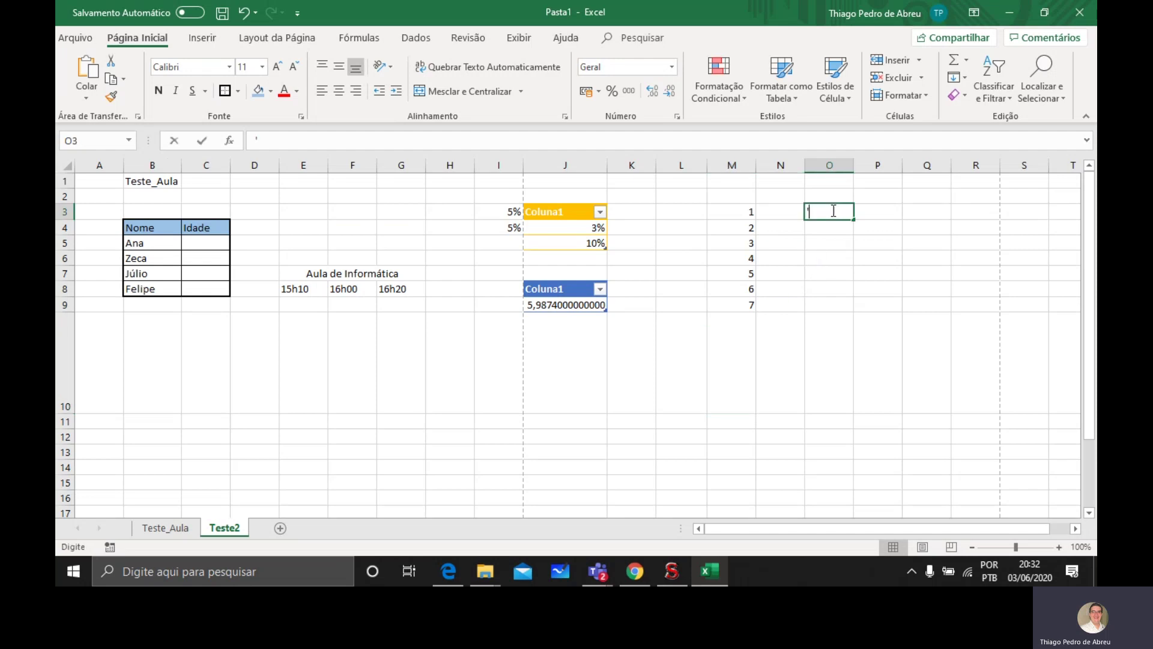
pyautogui.press('BackSpace')
pyautogui.write('1')
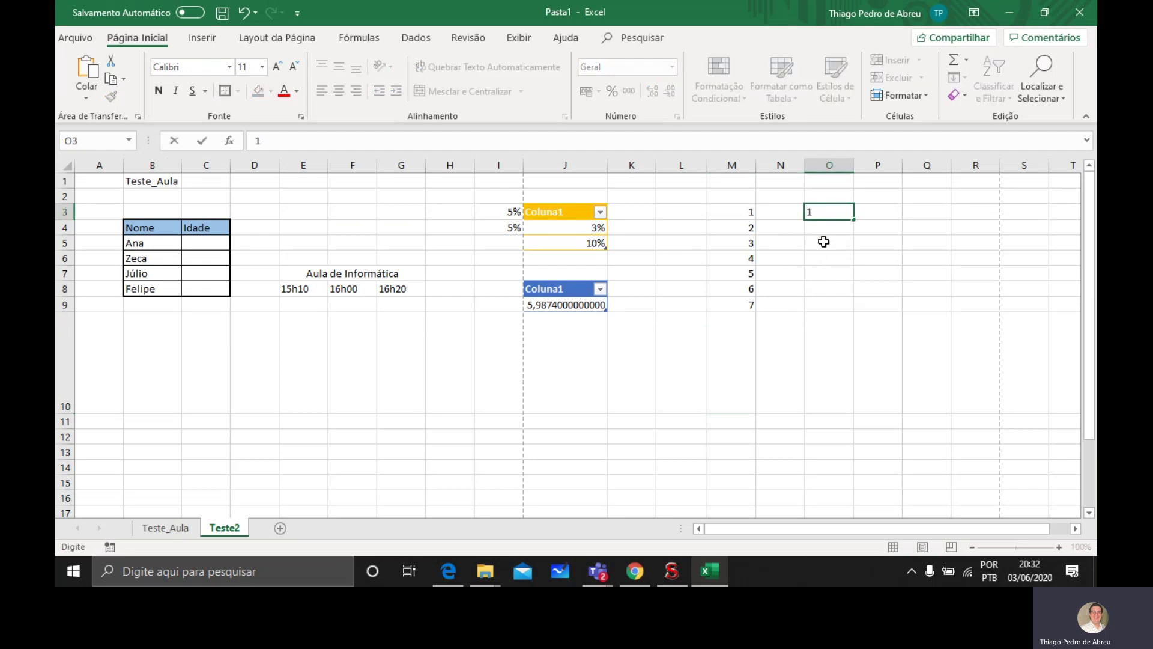
pyautogui.press('Return')
pyautogui.click(833, 210)
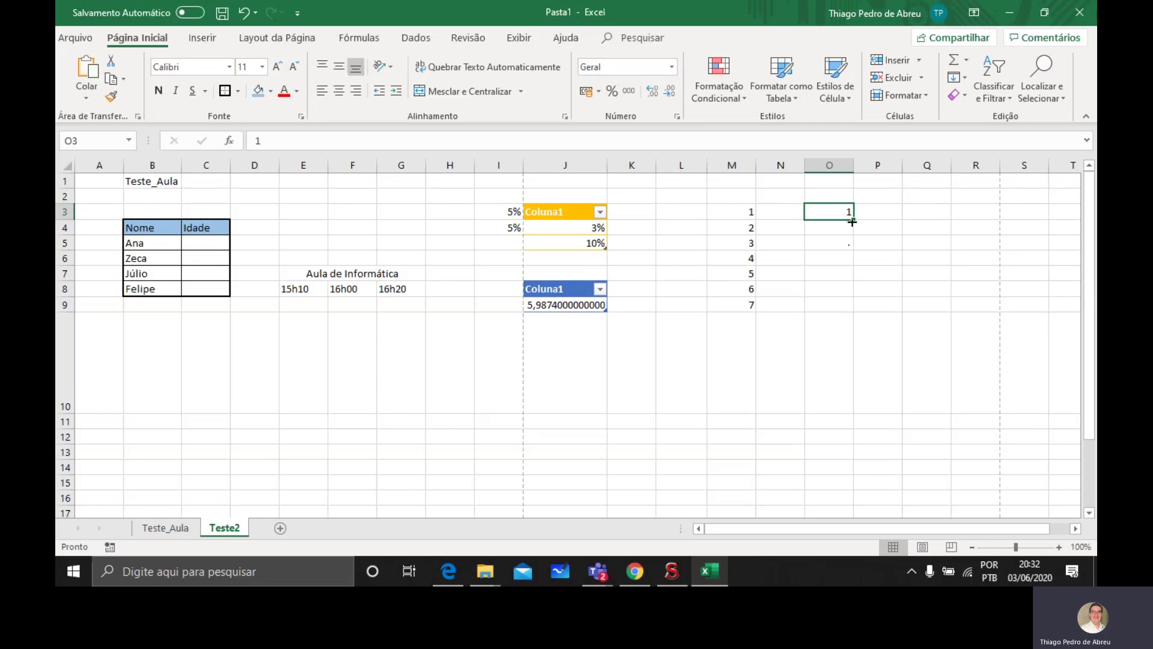
pyautogui.moveTo(873, 229); pyautogui.dragTo(862, 318)
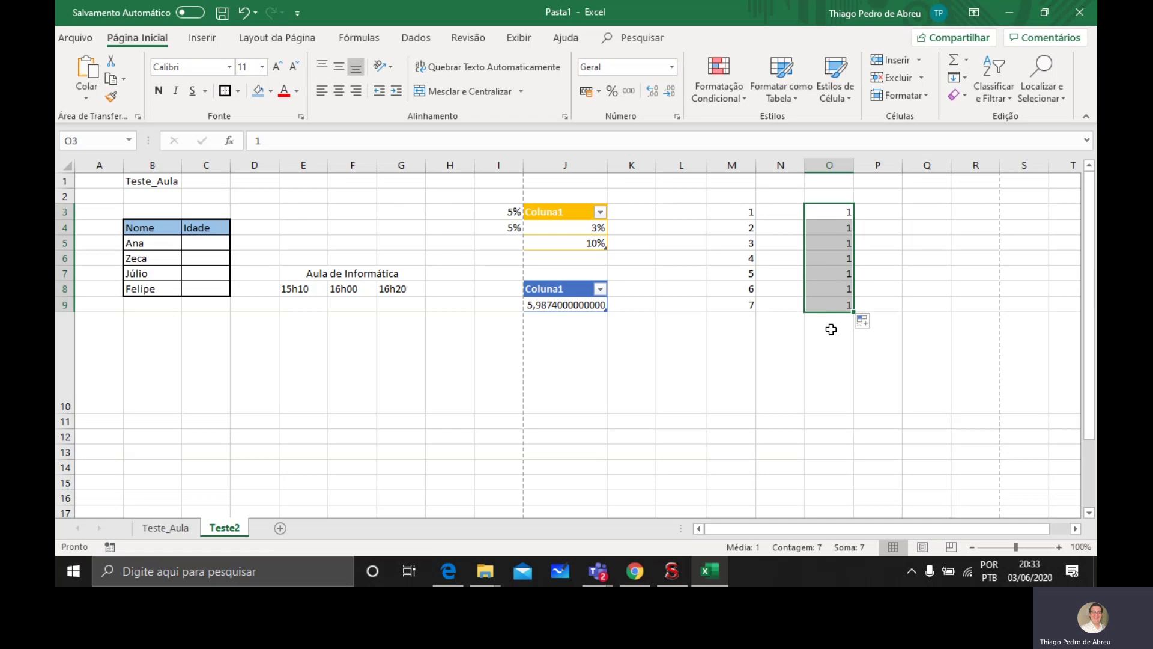
# Enter 2 in Q3 and 4 in Q4, and extend this even-number series down to Q9.
pyautogui.click(919, 210)
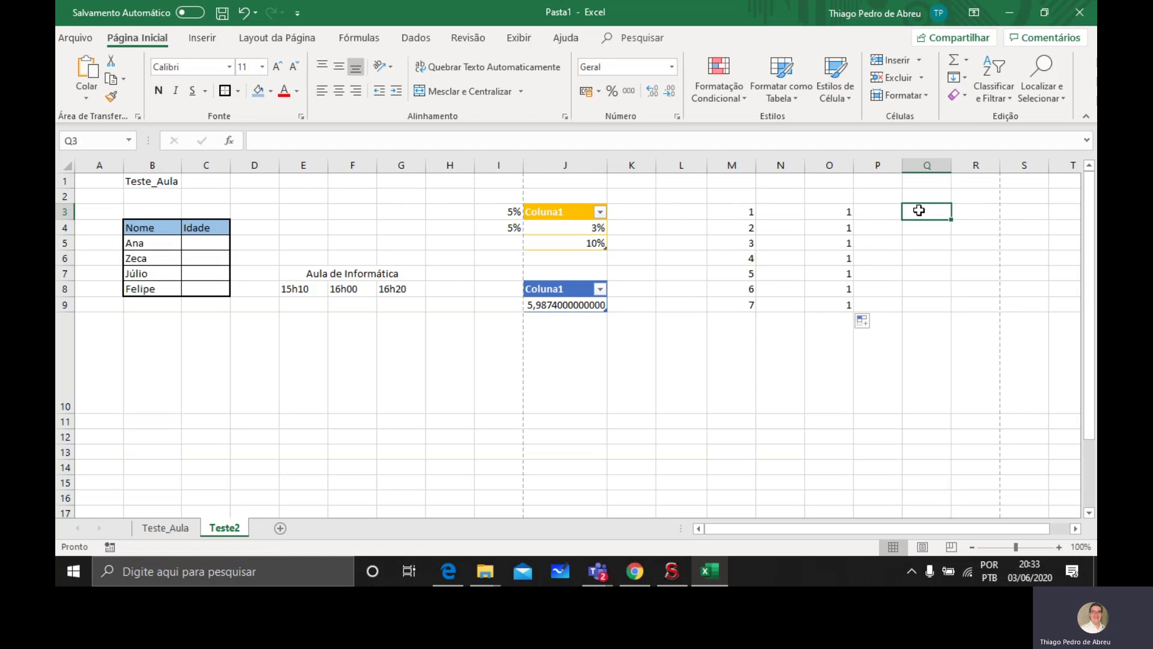
pyautogui.write('2')
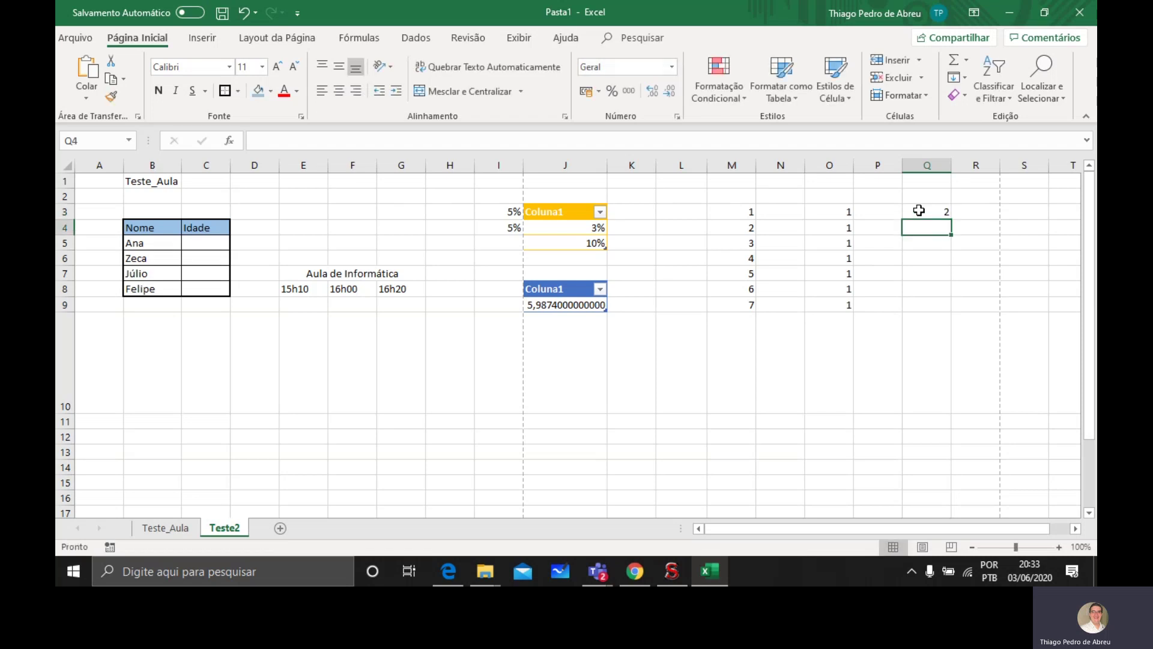
pyautogui.write('4')
pyautogui.press('Return')
pyautogui.click(919, 210)
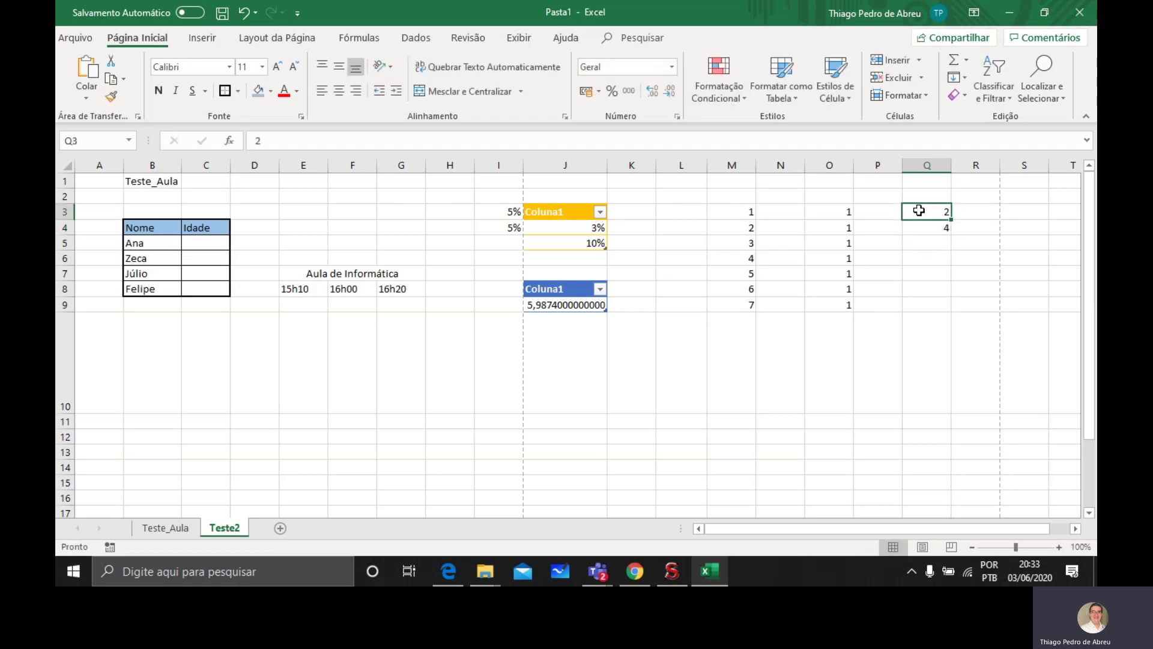
pyautogui.moveTo(919, 216); pyautogui.dragTo(919, 227)
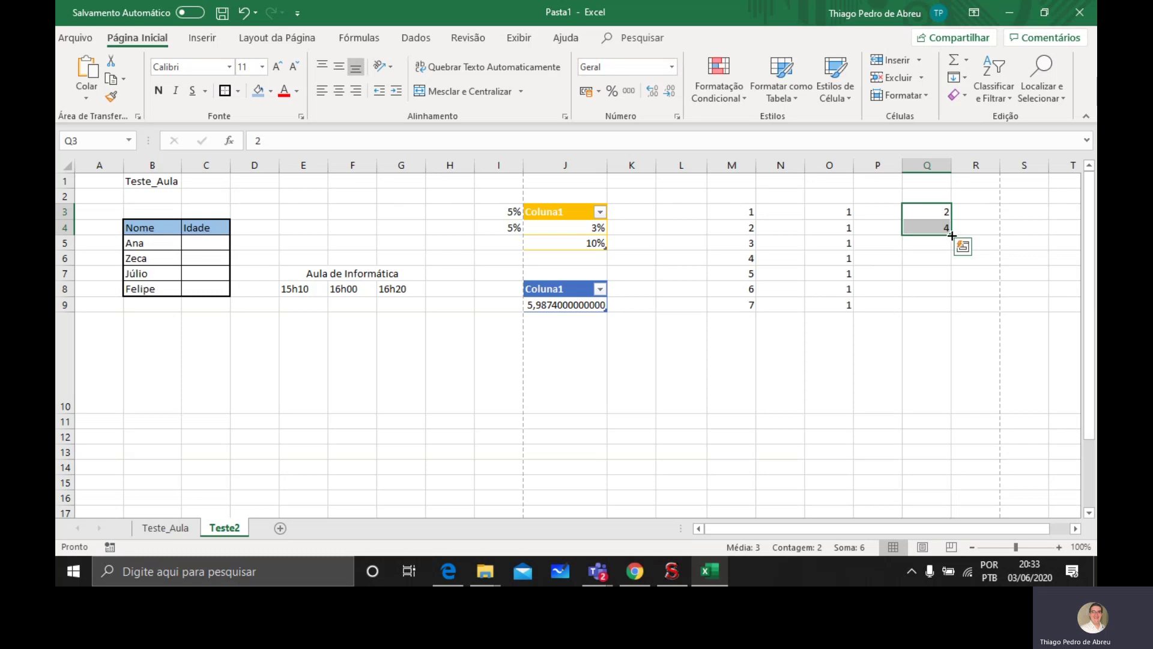
pyautogui.moveTo(951, 235); pyautogui.dragTo(947, 308)
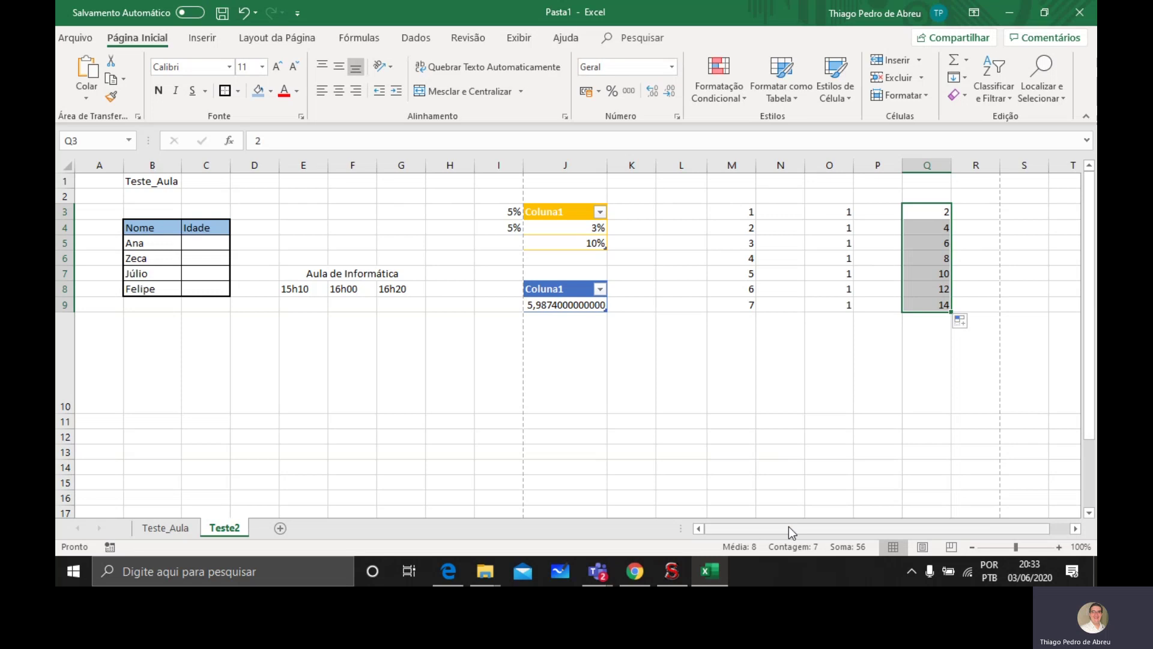
# Enter 1 in N11 and 3 in N12, and extend this odd-number series down to N17.
pyautogui.scroll(-3, 748, 443)
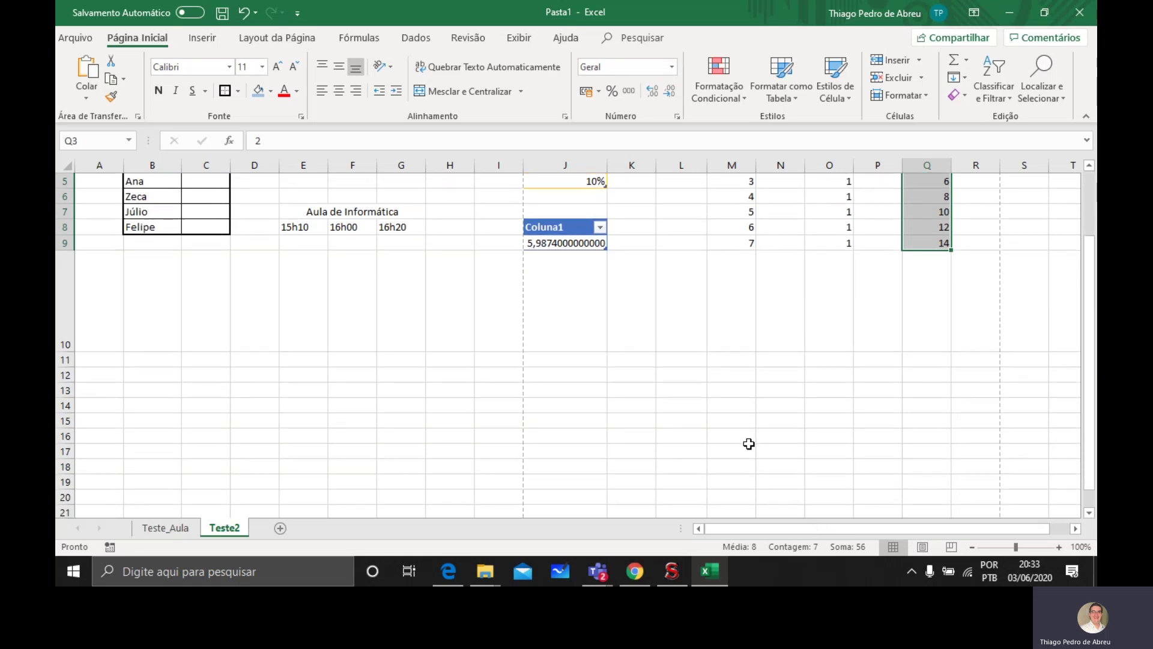
pyautogui.click(780, 285)
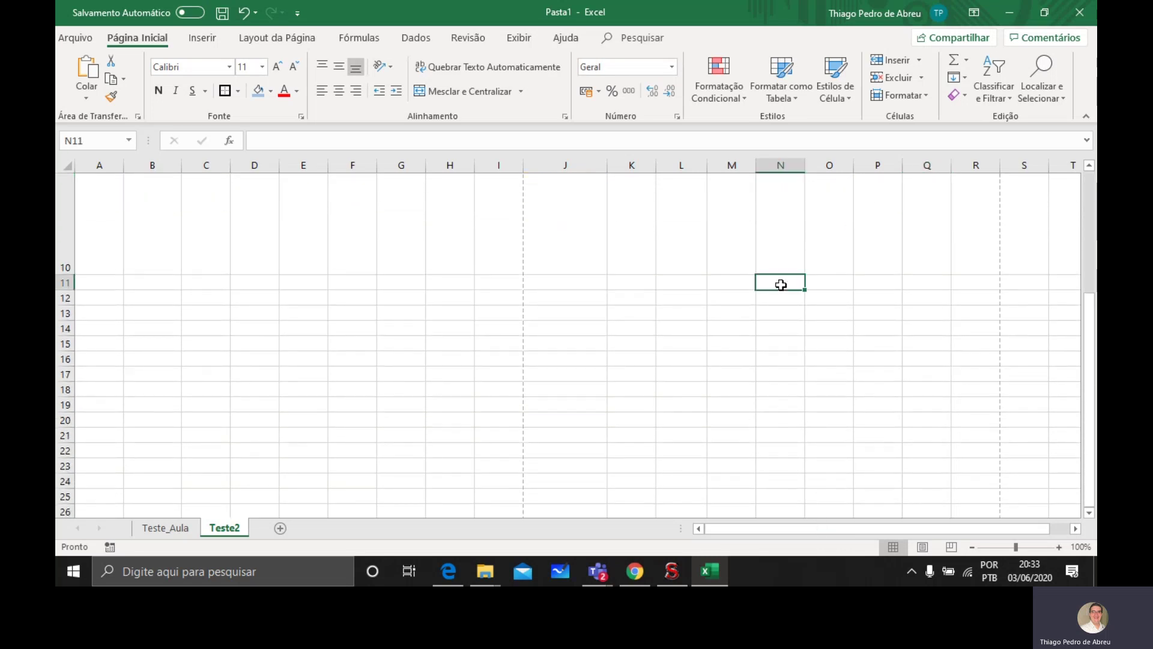
pyautogui.write('1')
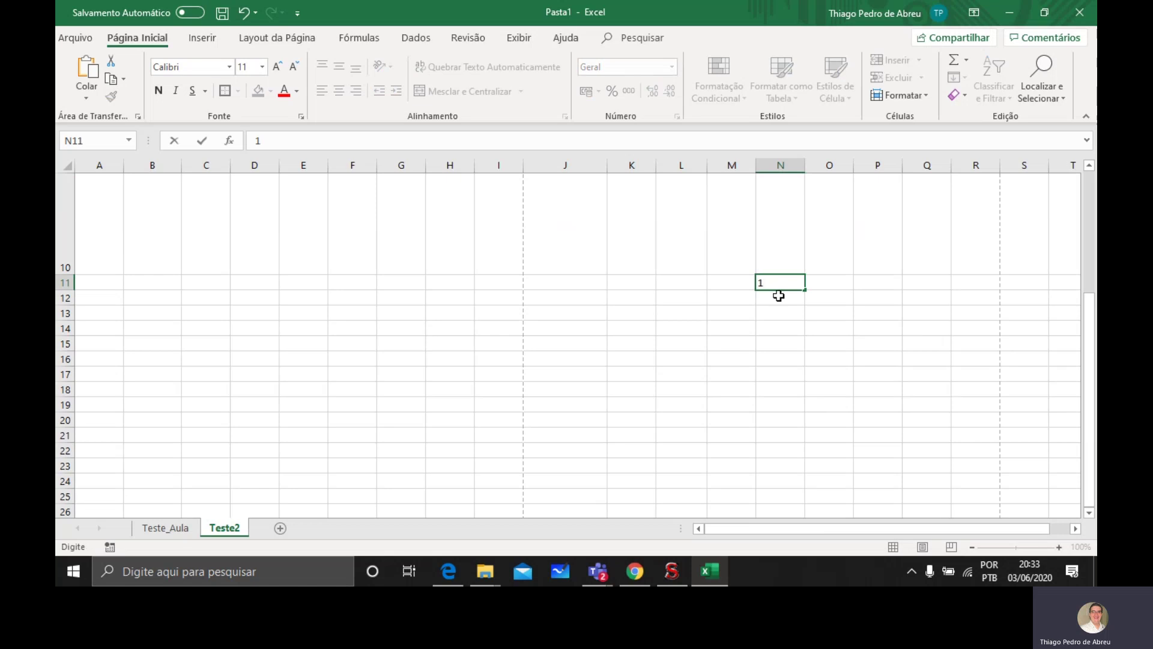
pyautogui.press('Return')
pyautogui.write('3')
pyautogui.press('Return')
pyautogui.moveTo(790, 281); pyautogui.dragTo(796, 301)
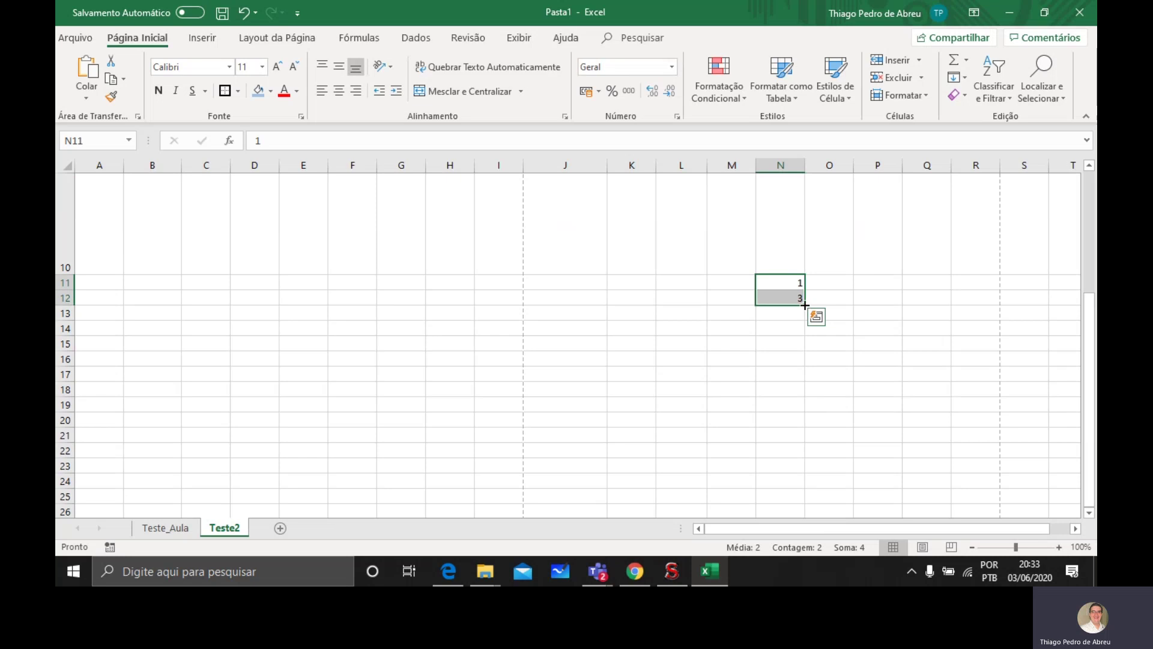
pyautogui.moveTo(805, 305); pyautogui.dragTo(833, 368)
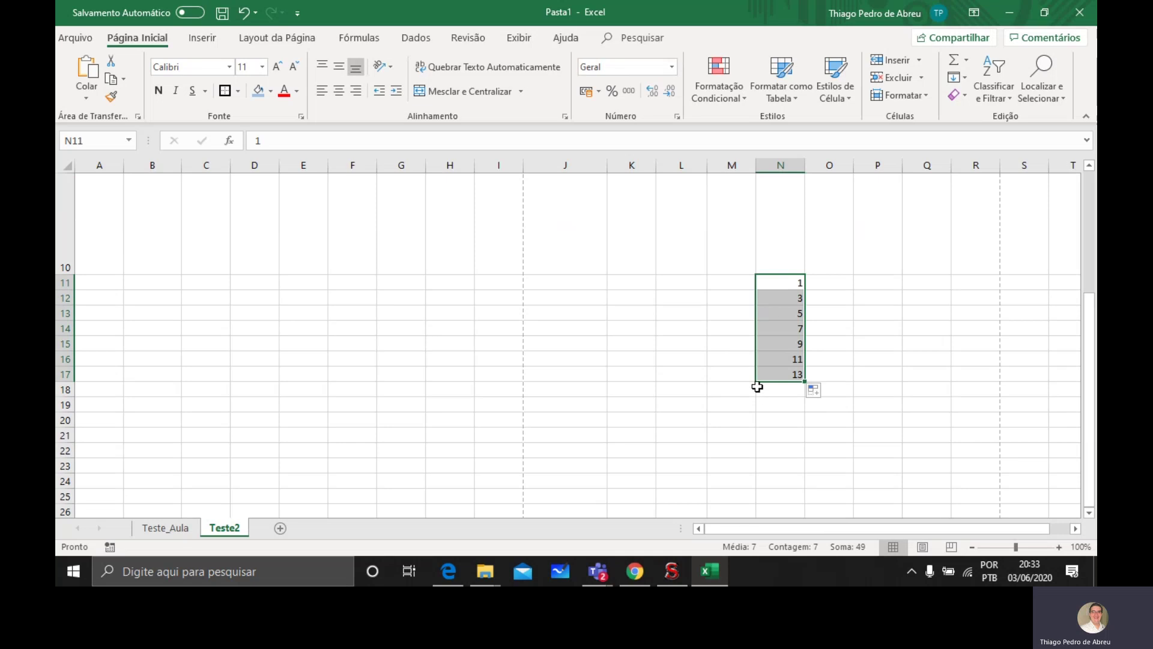
# Enter 1 in A13 and 2 in B13, and extend the series across row 13 to G13.
pyautogui.click(99, 313)
pyautogui.write('1')
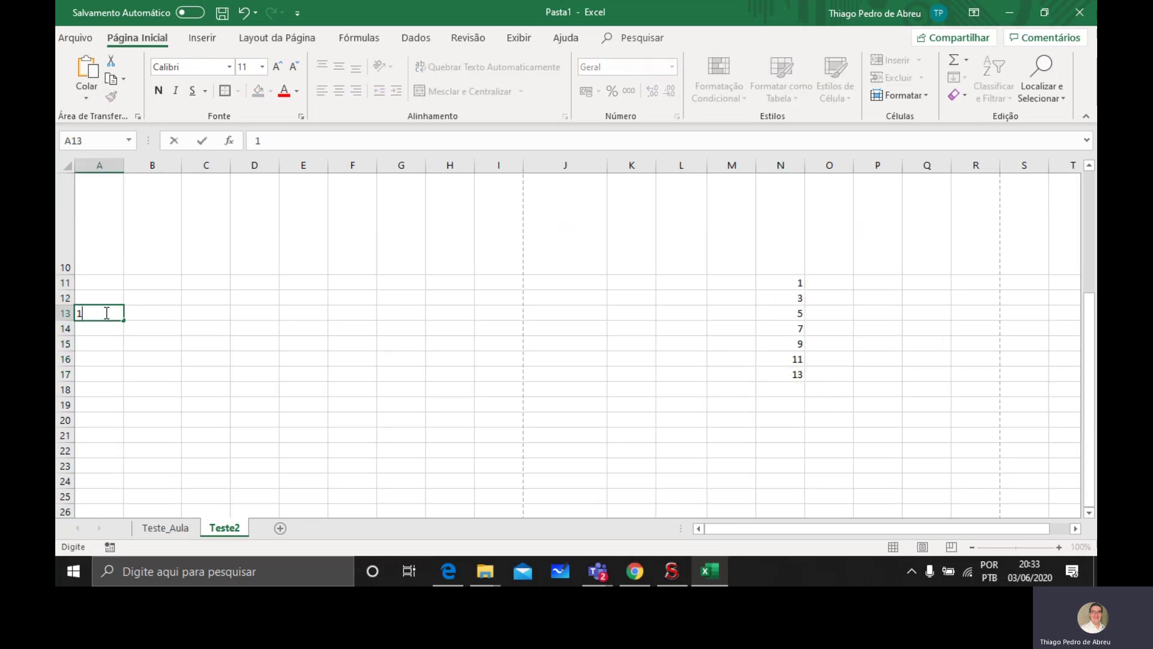
pyautogui.click(126, 313)
pyautogui.write('2')
pyautogui.click(200, 312)
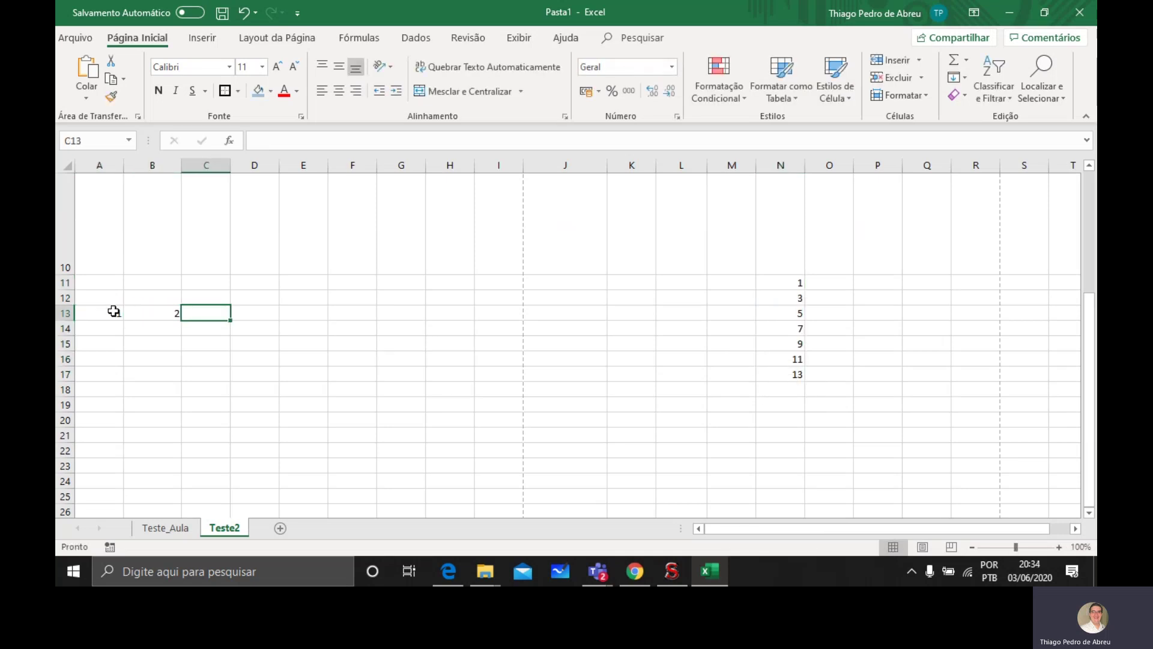
pyautogui.moveTo(114, 311); pyautogui.dragTo(443, 322)
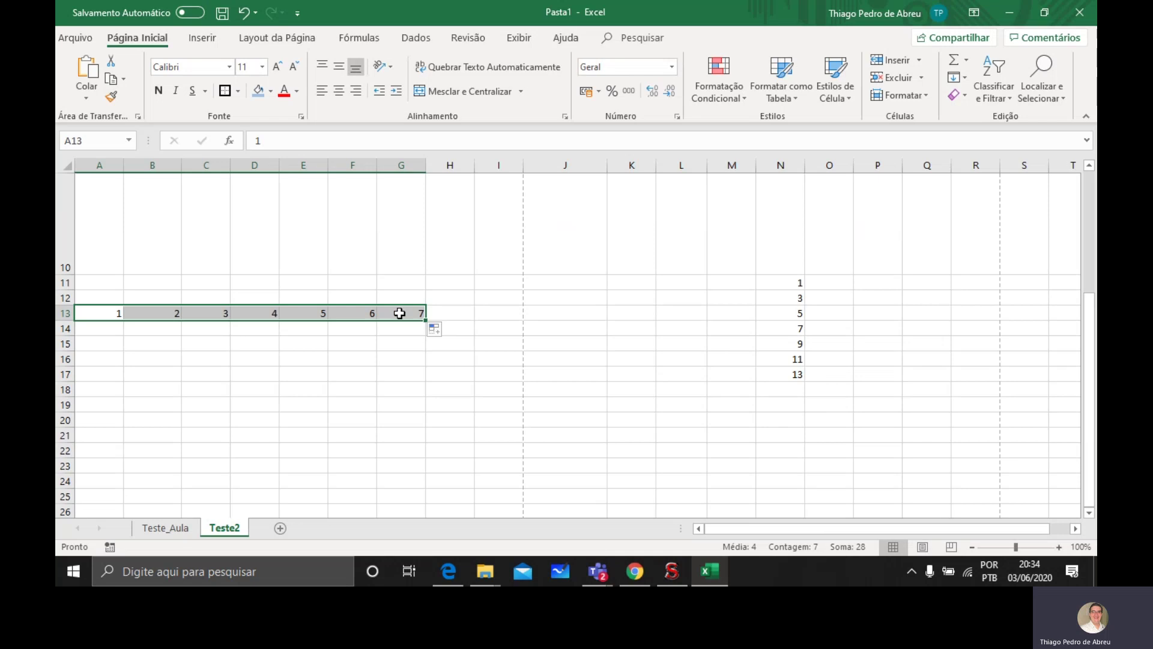
# Enter 2 in A14 and 4 in B14, and extend the even-number series across row 14 to G14.
pyautogui.click(114, 326)
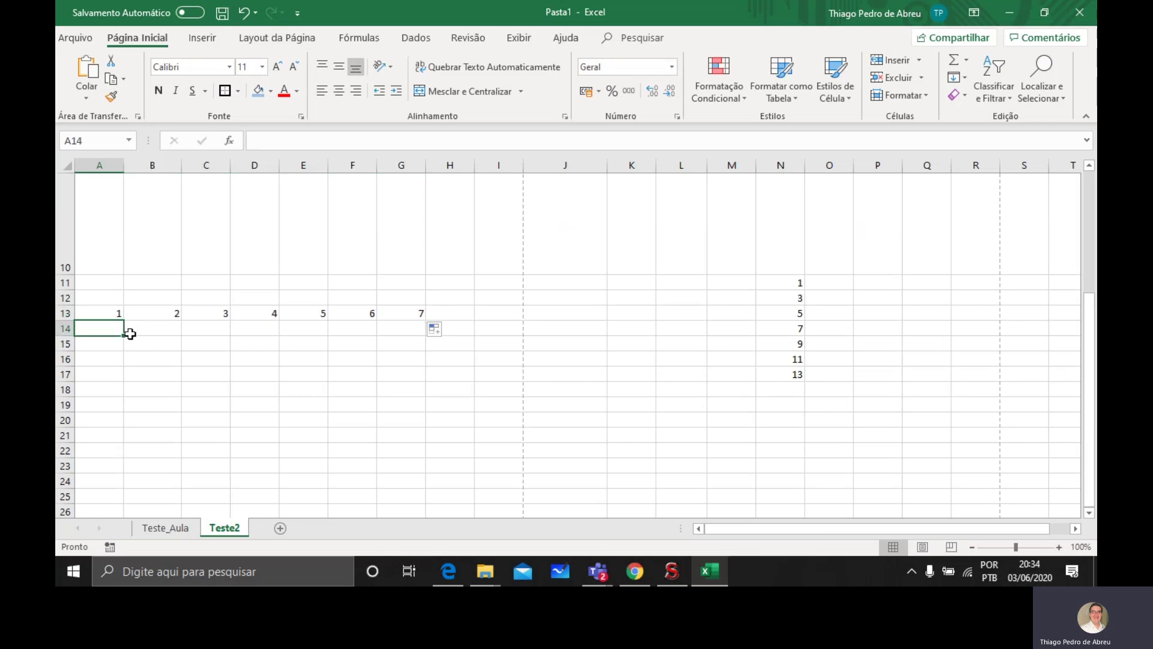
pyautogui.write('2')
pyautogui.click(166, 332)
pyautogui.write('3')
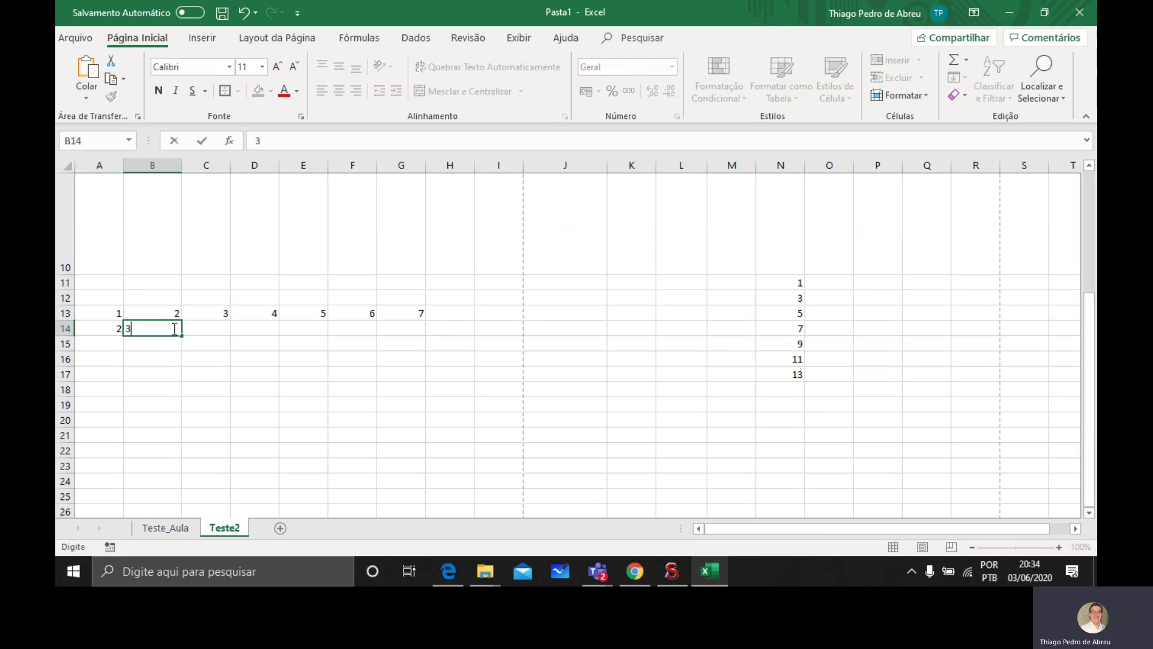
pyautogui.click(193, 328)
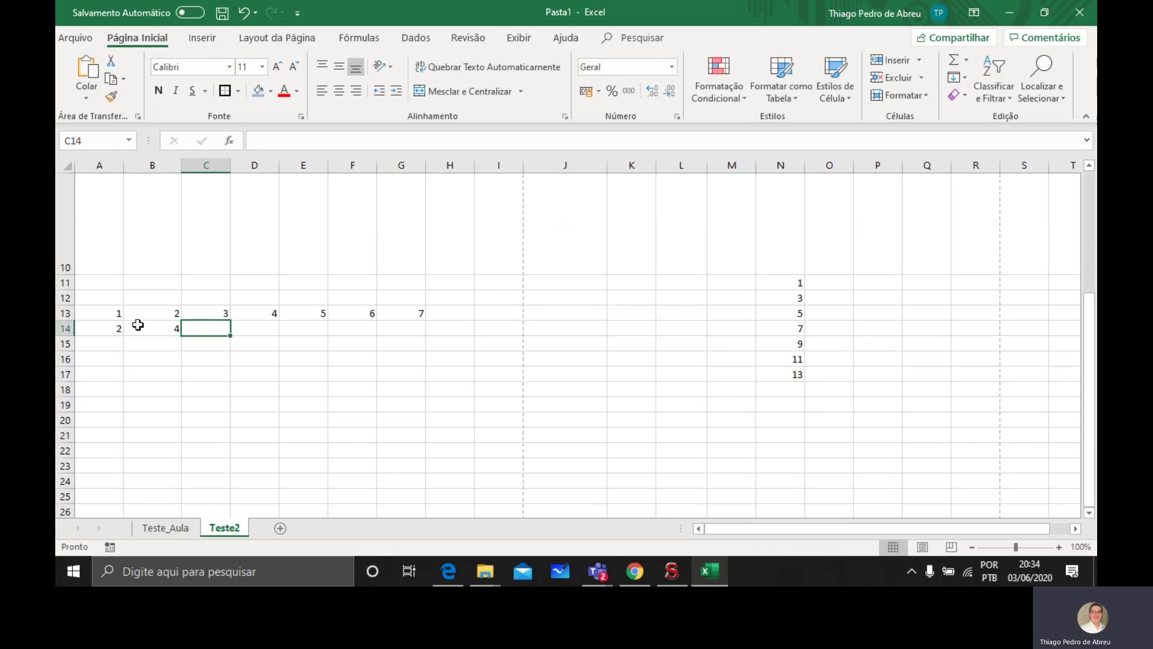
pyautogui.moveTo(108, 323); pyautogui.dragTo(144, 326)
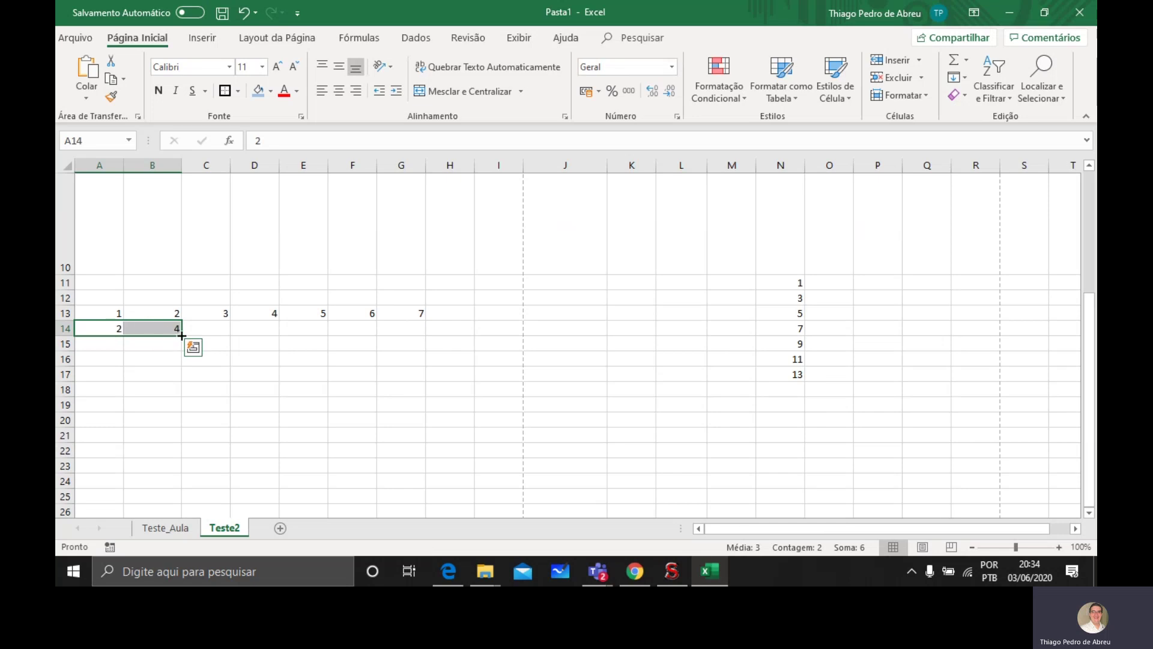
pyautogui.moveTo(181, 335); pyautogui.dragTo(394, 341)
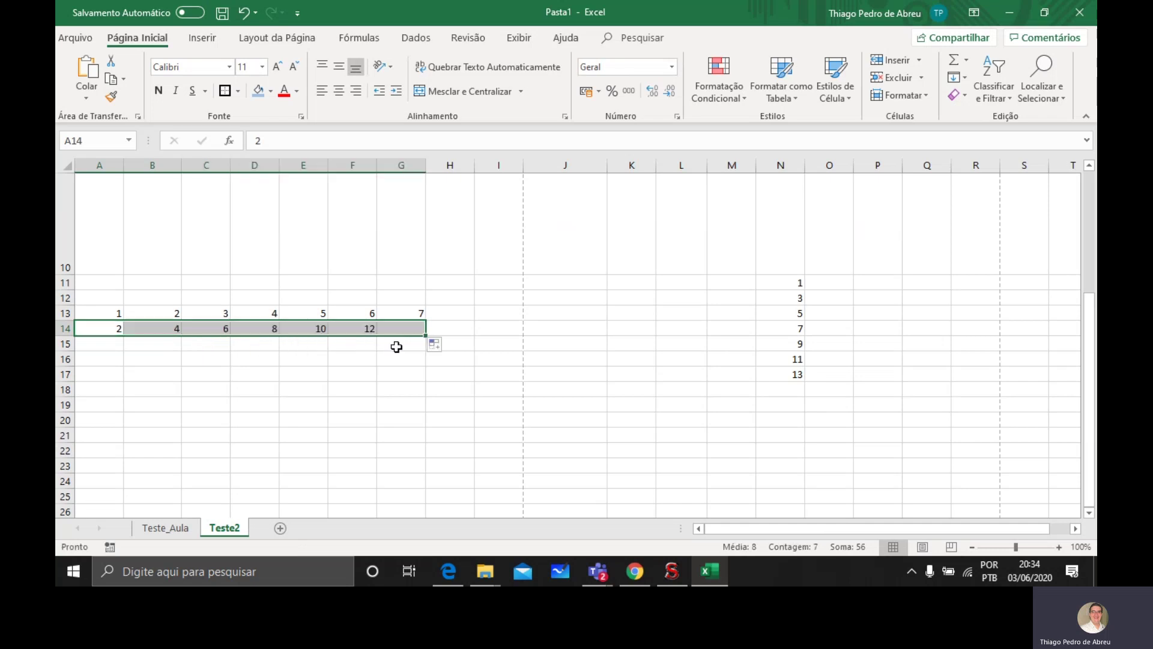
# Enter 1 in A15 and 3 in B15, and extend the odd-number series across row 15 to G15.
pyautogui.click(118, 350)
pyautogui.write('1')
pyautogui.click(152, 346)
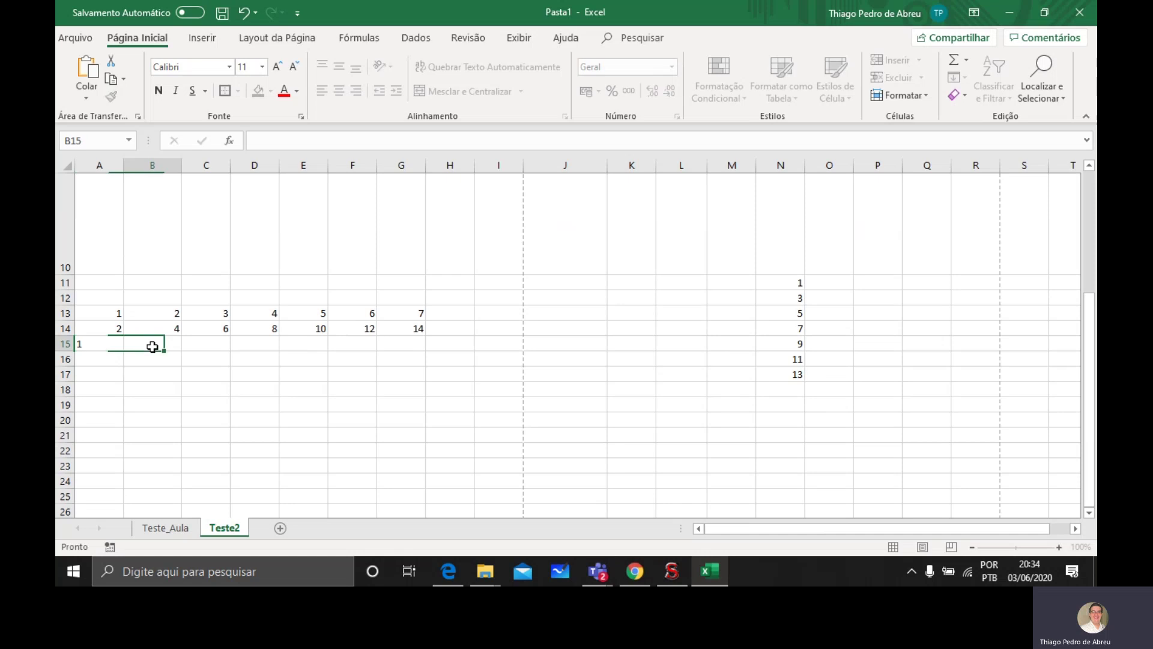
pyautogui.write('3')
pyautogui.click(193, 360)
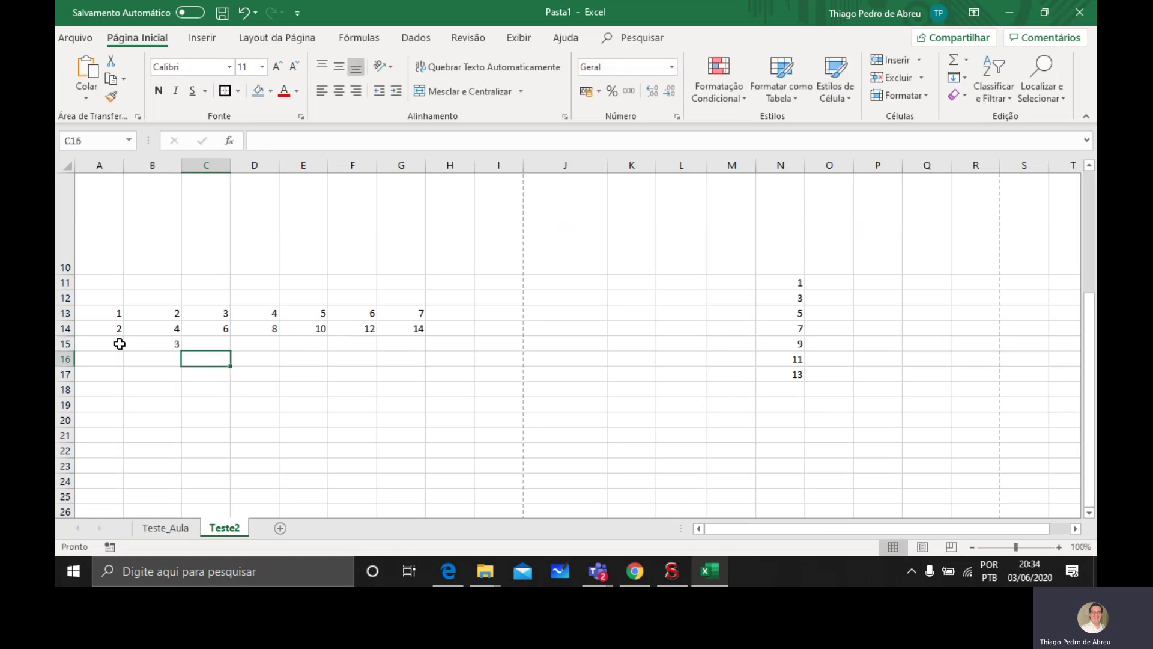
pyautogui.moveTo(119, 344); pyautogui.dragTo(399, 359)
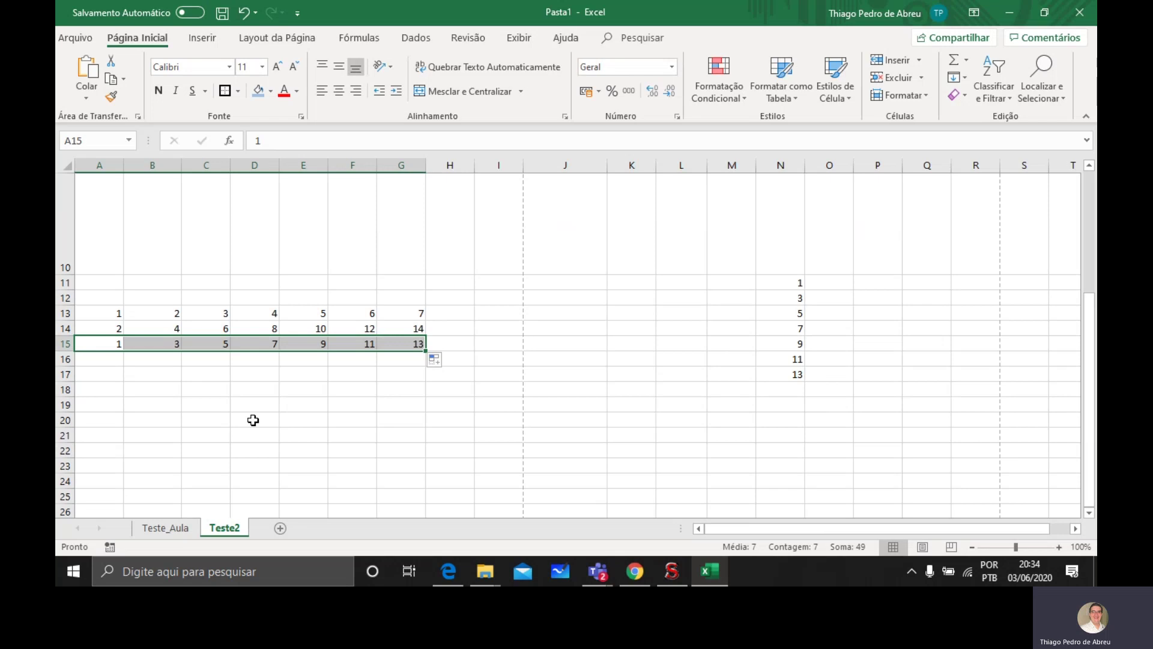
# Enter Janeiro in A17 and extend the month series down column A to Dezembro in A28.
pyautogui.click(100, 376)
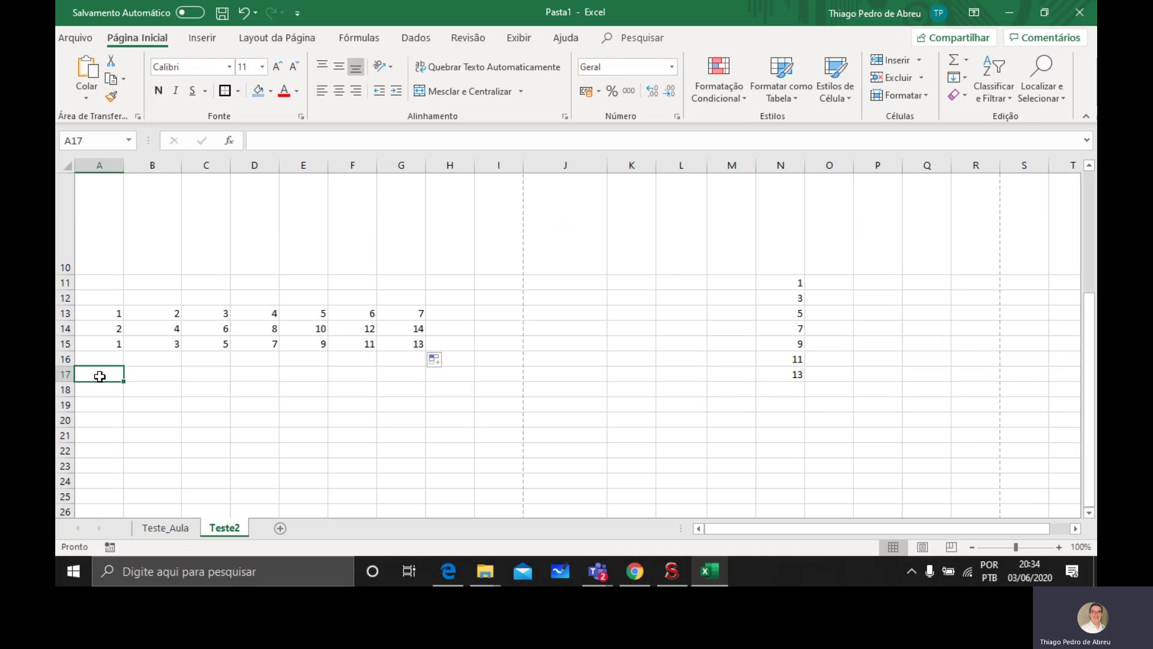
pyautogui.write('Janeiro')
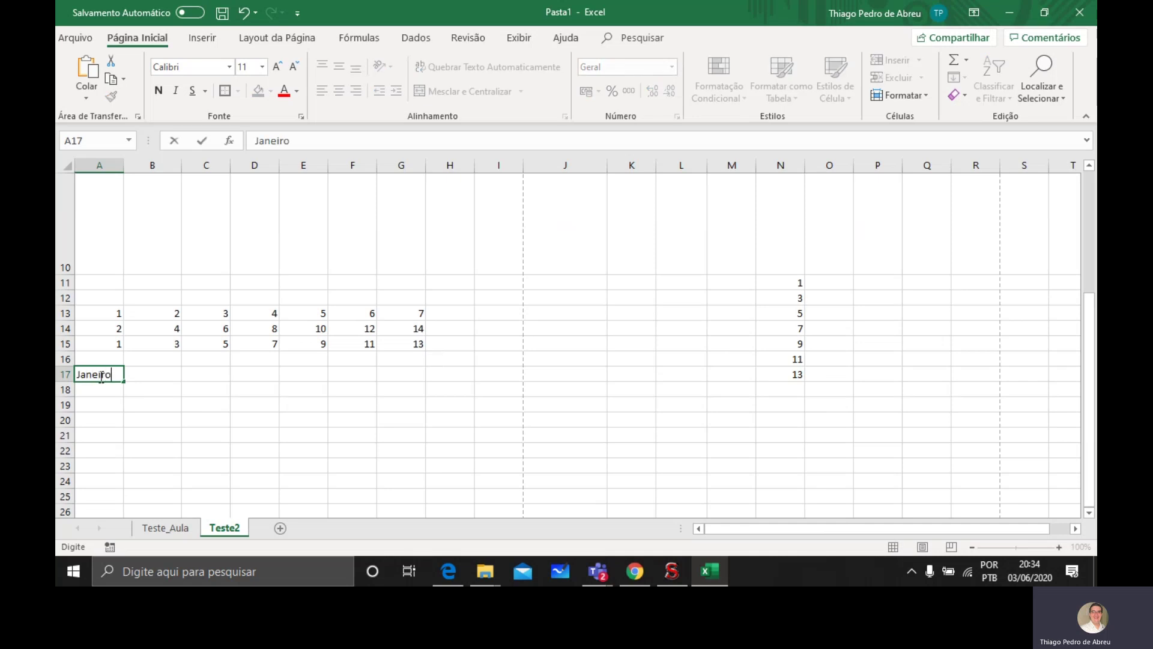
pyautogui.press('Return')
pyautogui.click(99, 376)
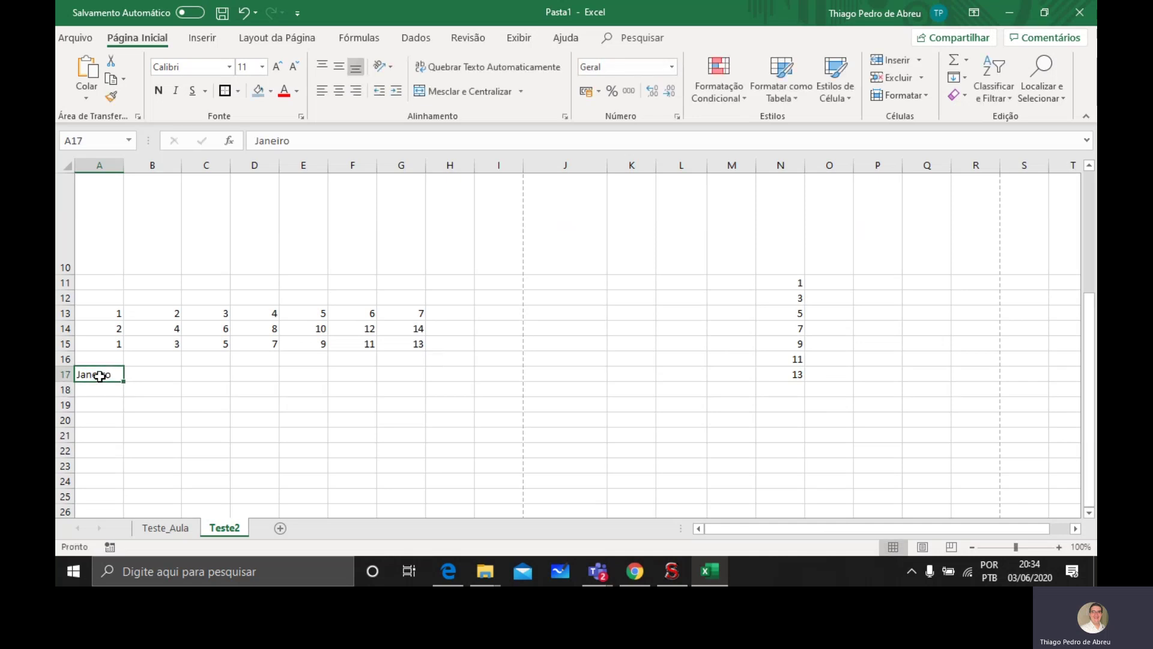
pyautogui.moveTo(122, 383); pyautogui.dragTo(107, 507)
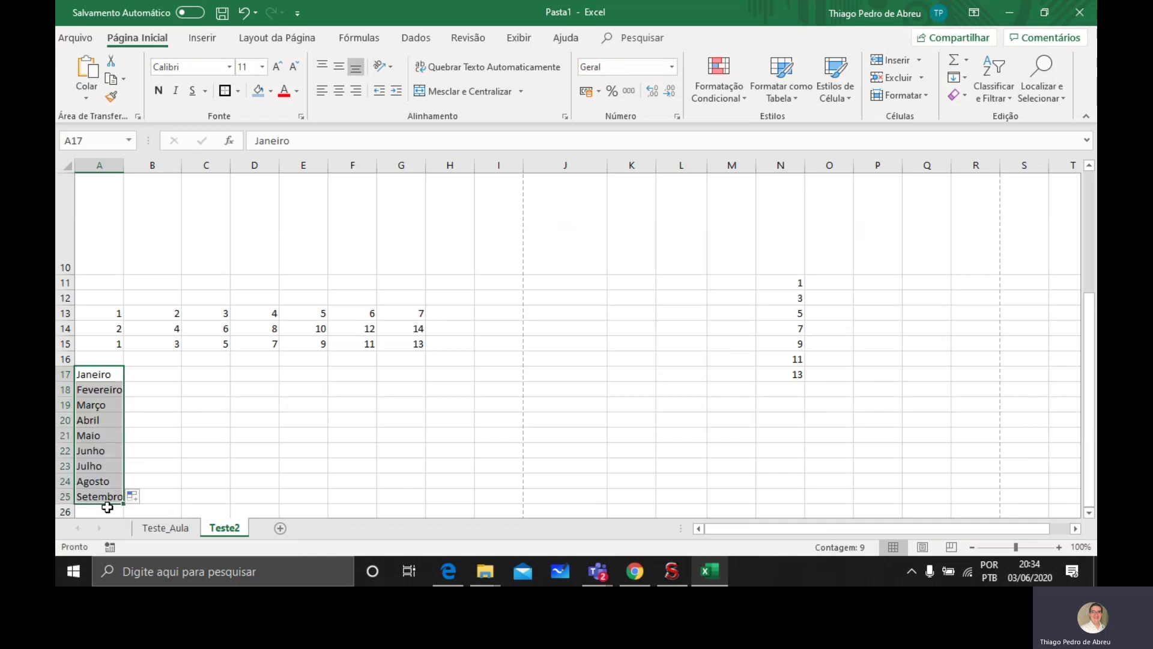
pyautogui.scroll(-2, 107, 507)
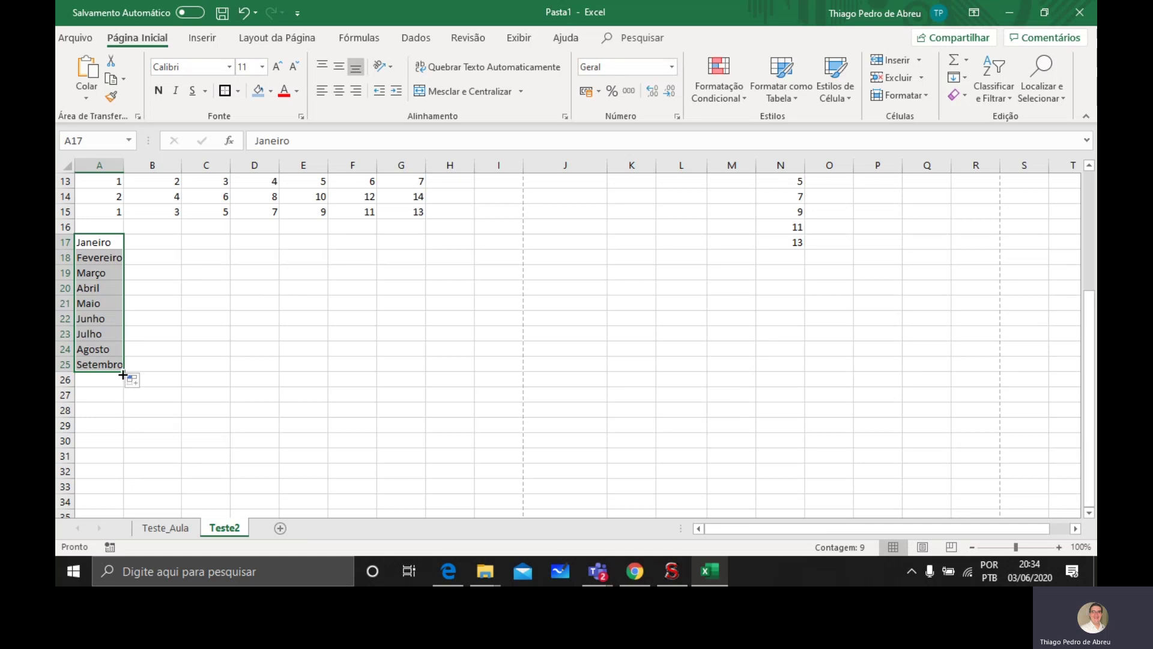
pyautogui.moveTo(123, 375); pyautogui.dragTo(125, 419)
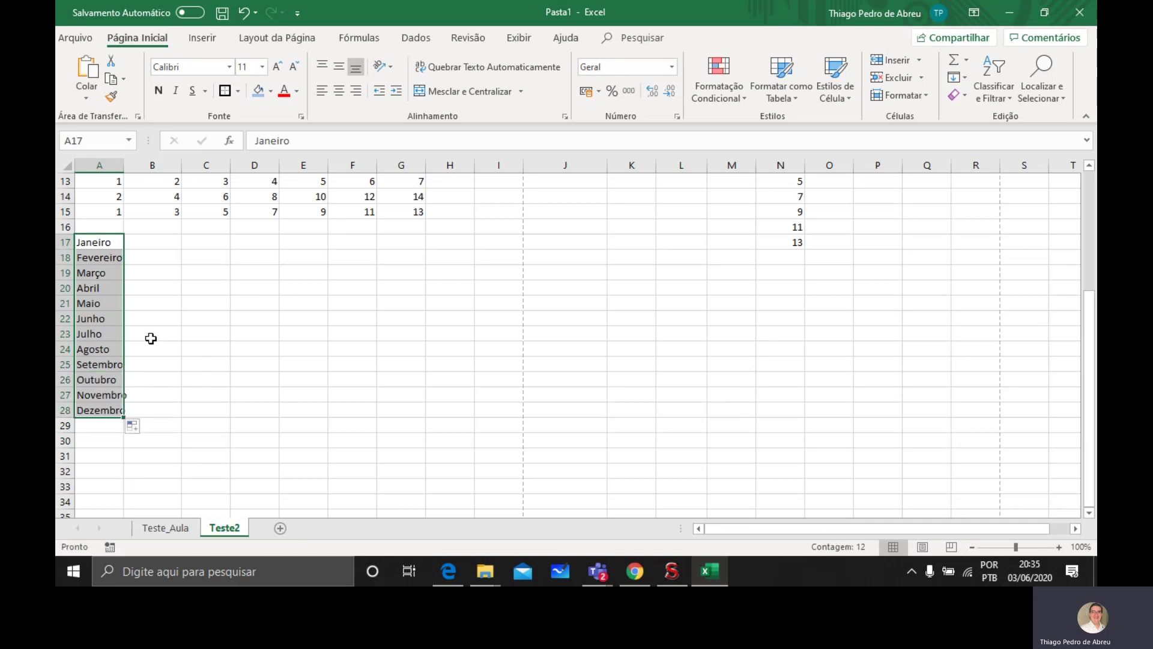
pyautogui.click(172, 268)
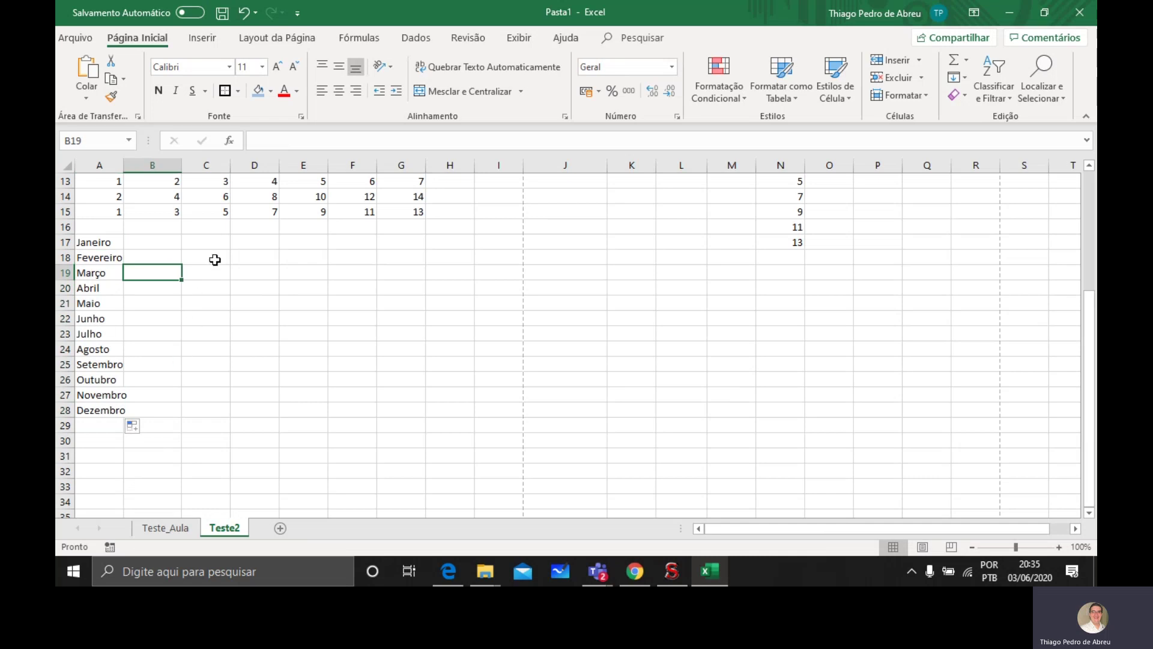
# Enter janeiro in D18 and extend the month series across row 18 to dezembro in O18.
pyautogui.click(254, 257)
pyautogui.write('janeiro')
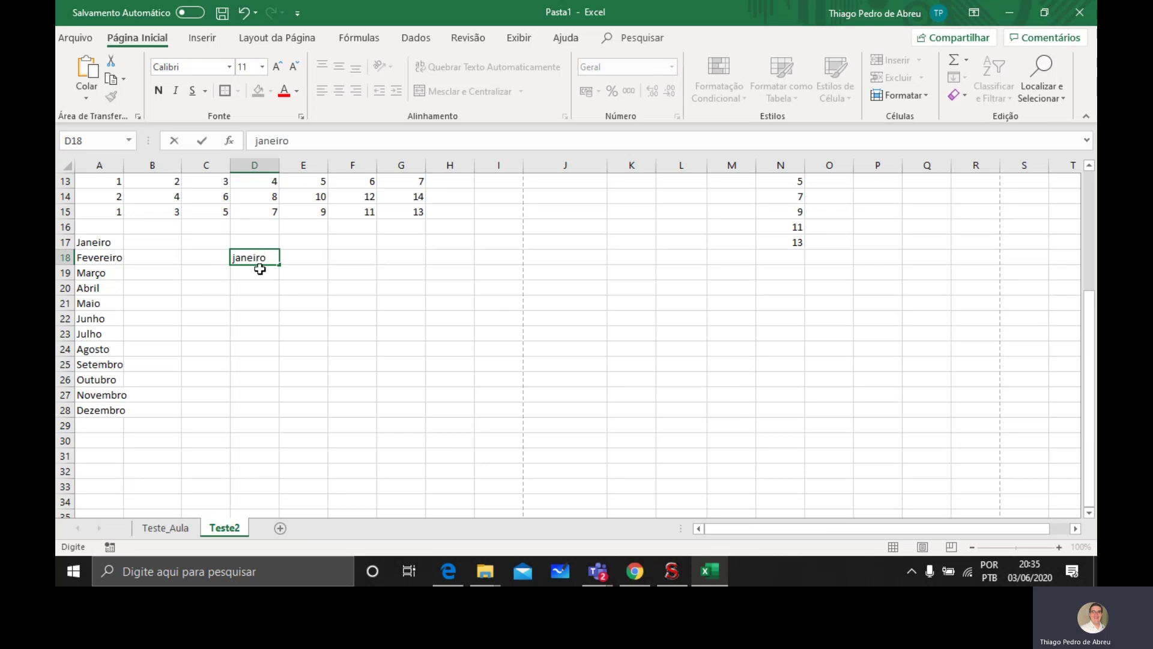
pyautogui.press('Return')
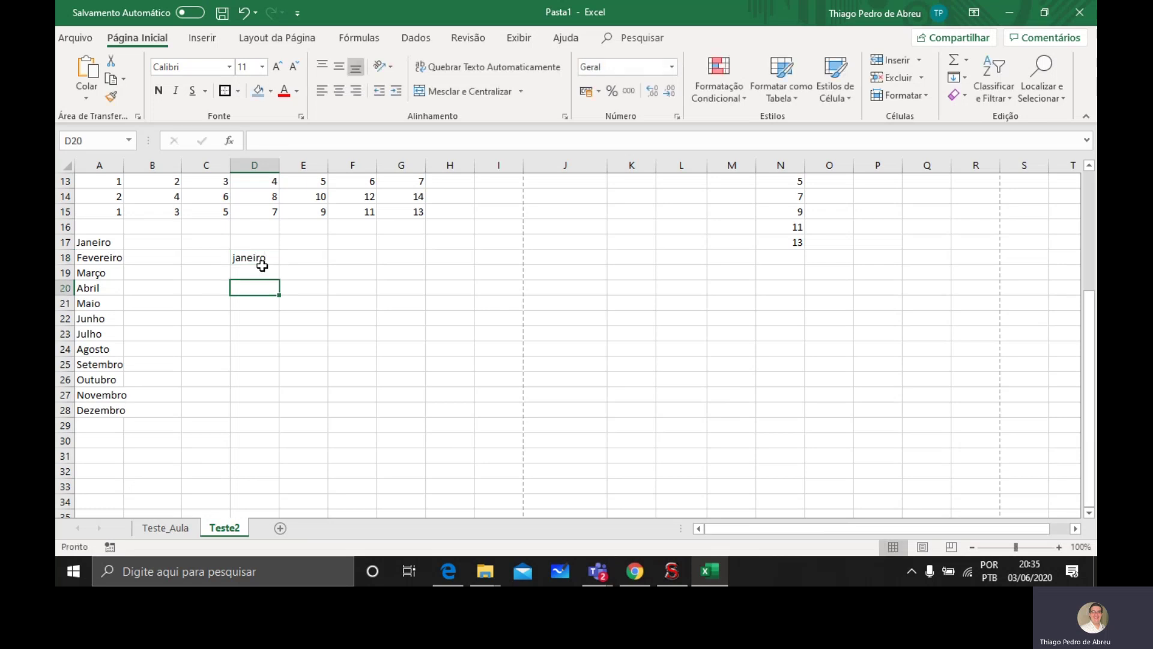
pyautogui.click(259, 257)
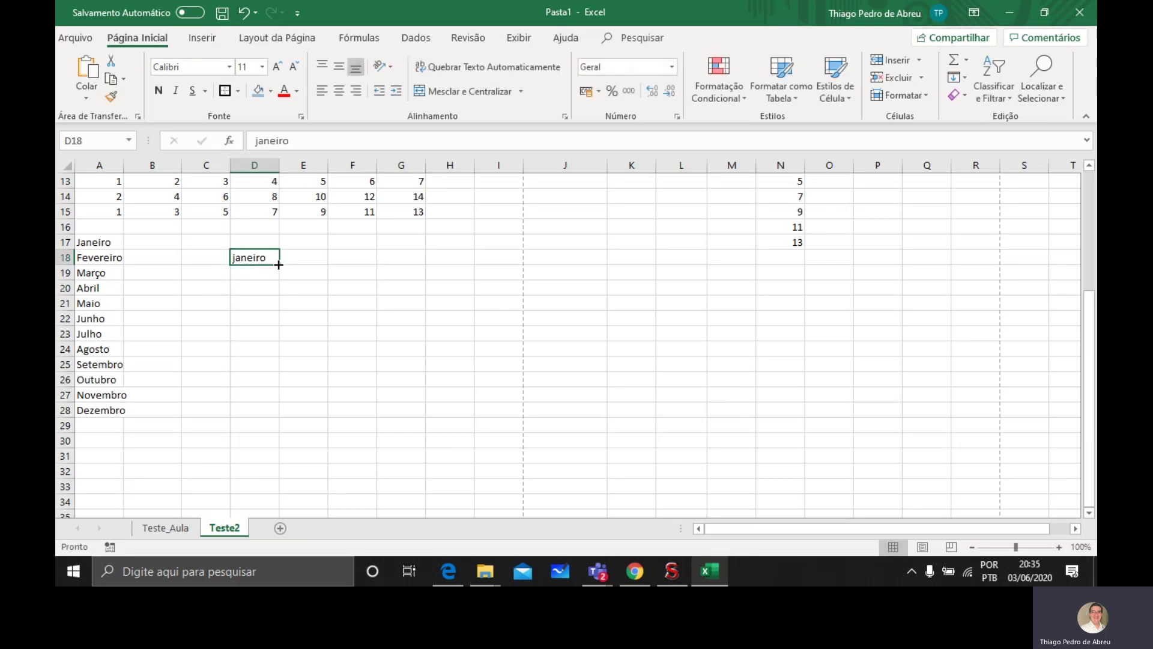
pyautogui.moveTo(279, 265); pyautogui.dragTo(842, 277)
pyautogui.click(614, 344)
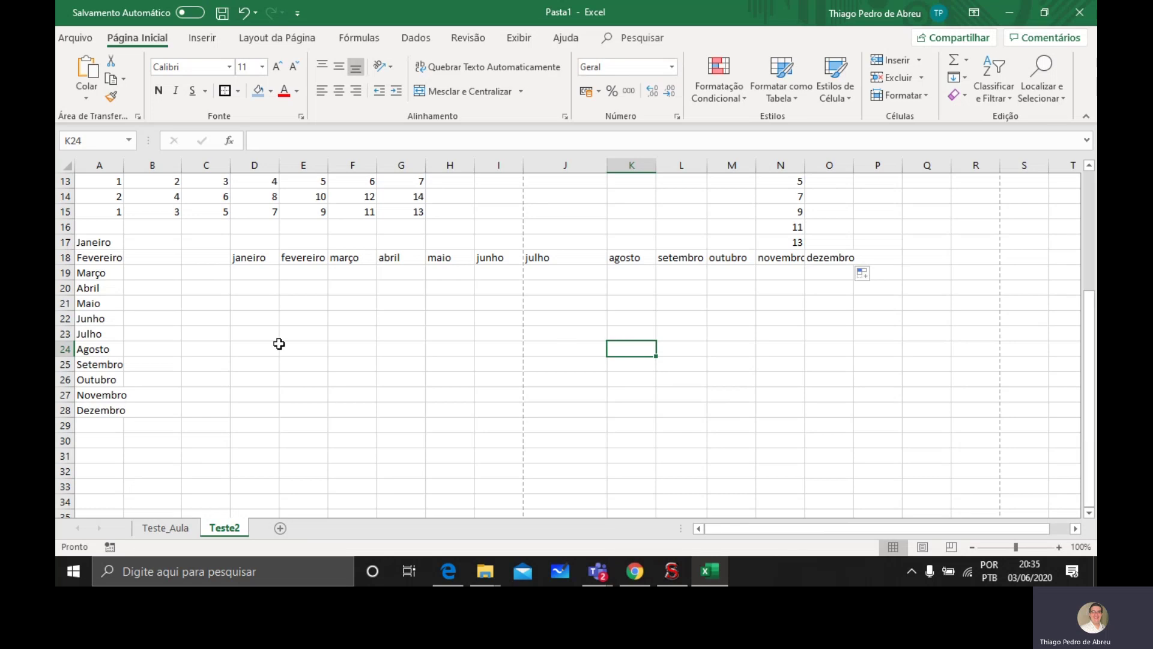
# Enter segunda-feira in D21 and fit column D's width to its contents.
pyautogui.click(246, 305)
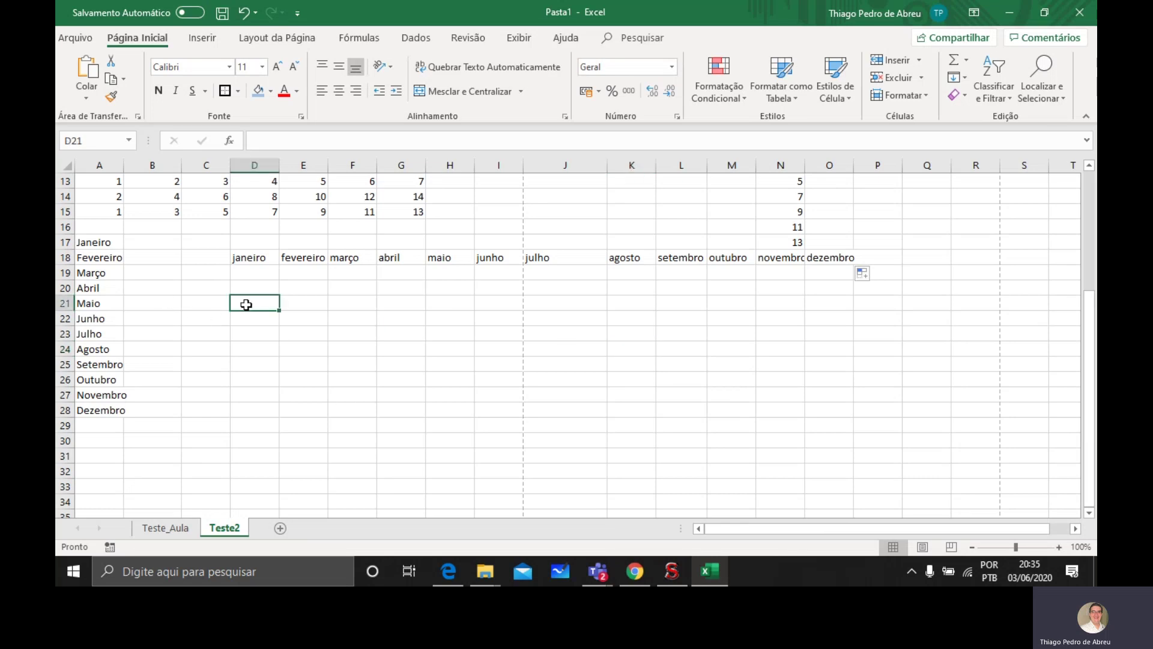
pyautogui.write('segunda-feir')
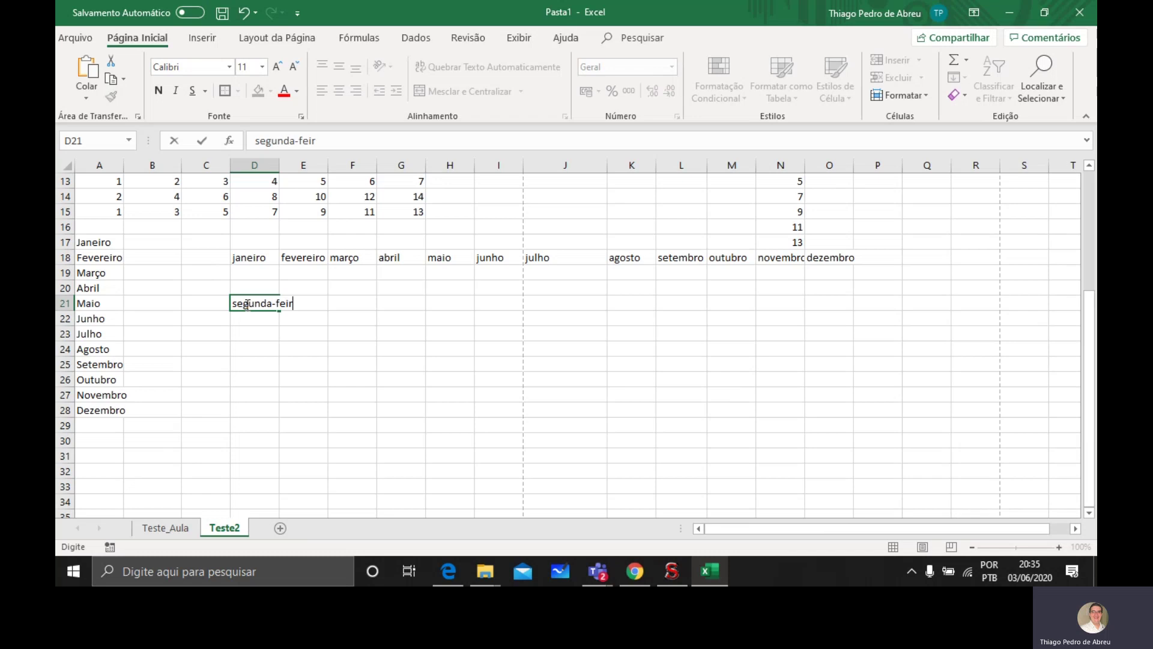
pyautogui.write('a')
pyautogui.press('Return')
pyautogui.click(247, 305)
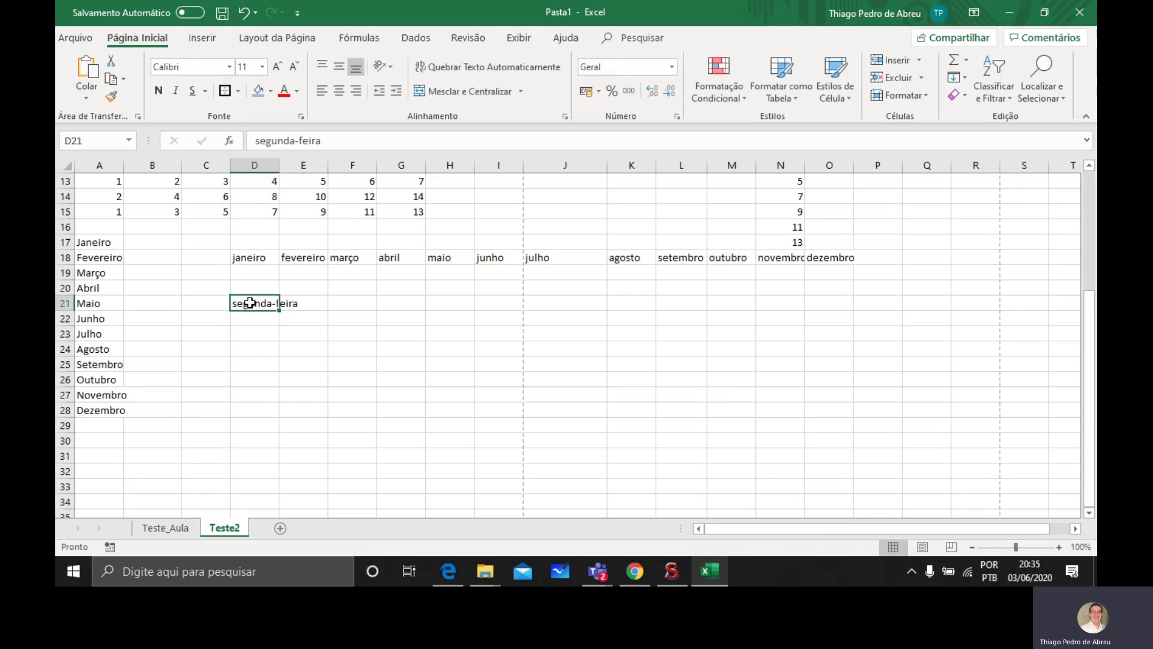
pyautogui.doubleClick(279, 166)
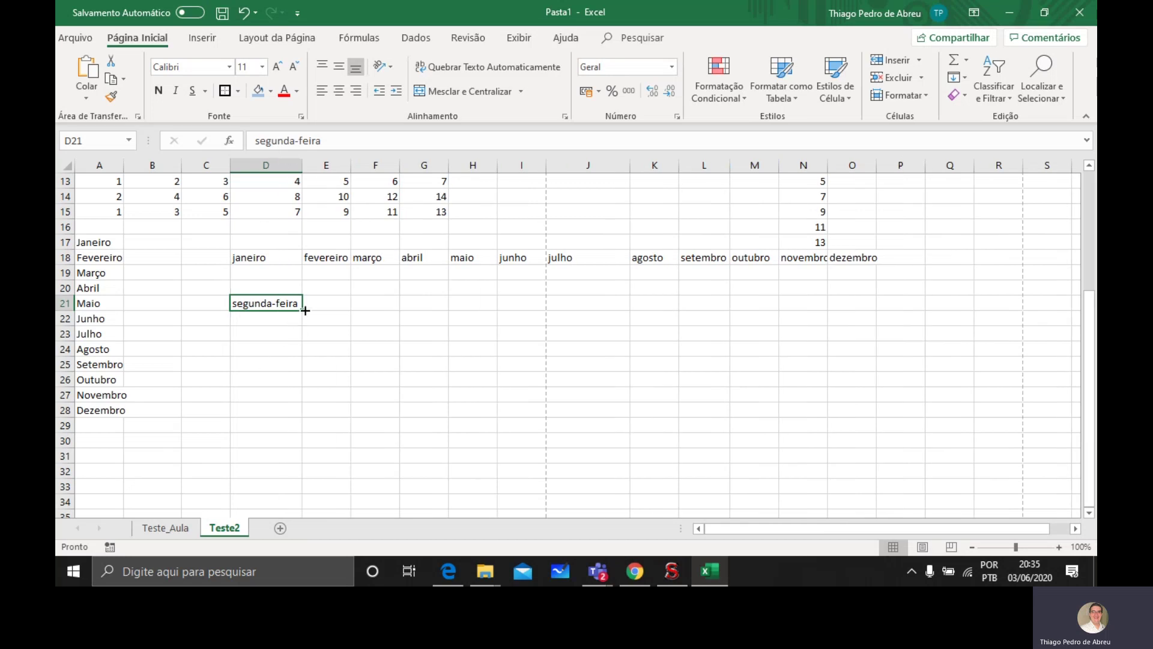
# Extend the weekday series from D21 down to domingo in D27 and across row 21 to domingo in J21.
pyautogui.moveTo(300, 311); pyautogui.dragTo(305, 400)
pyautogui.click(279, 304)
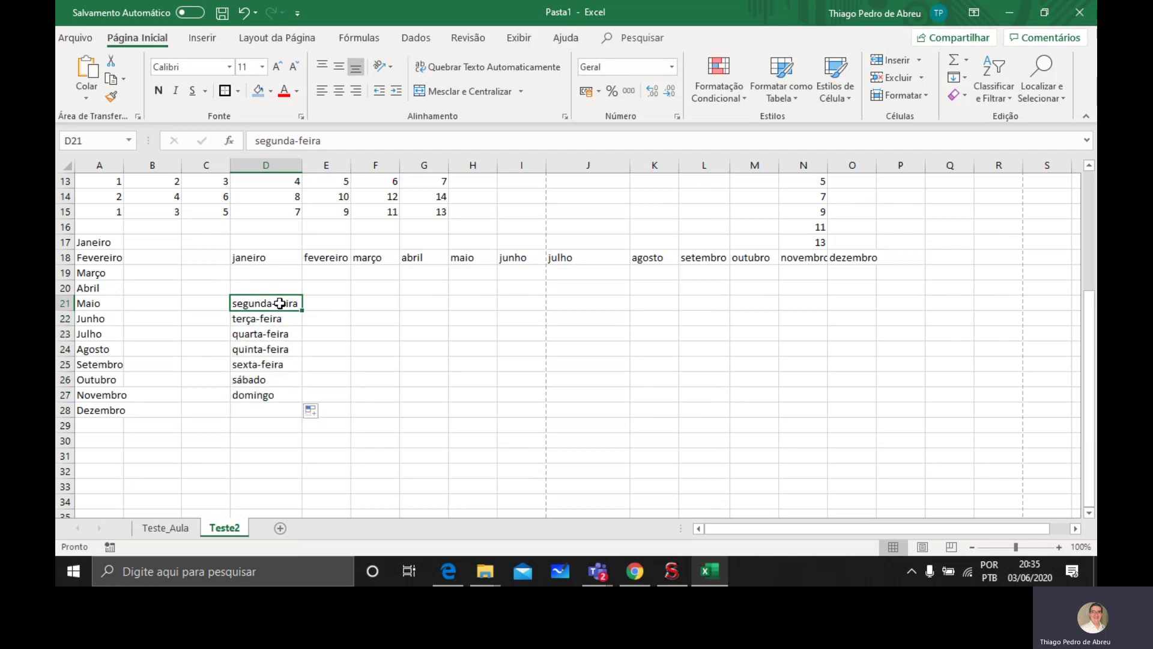
pyautogui.moveTo(303, 312); pyautogui.dragTo(589, 318)
pyautogui.click(522, 304)
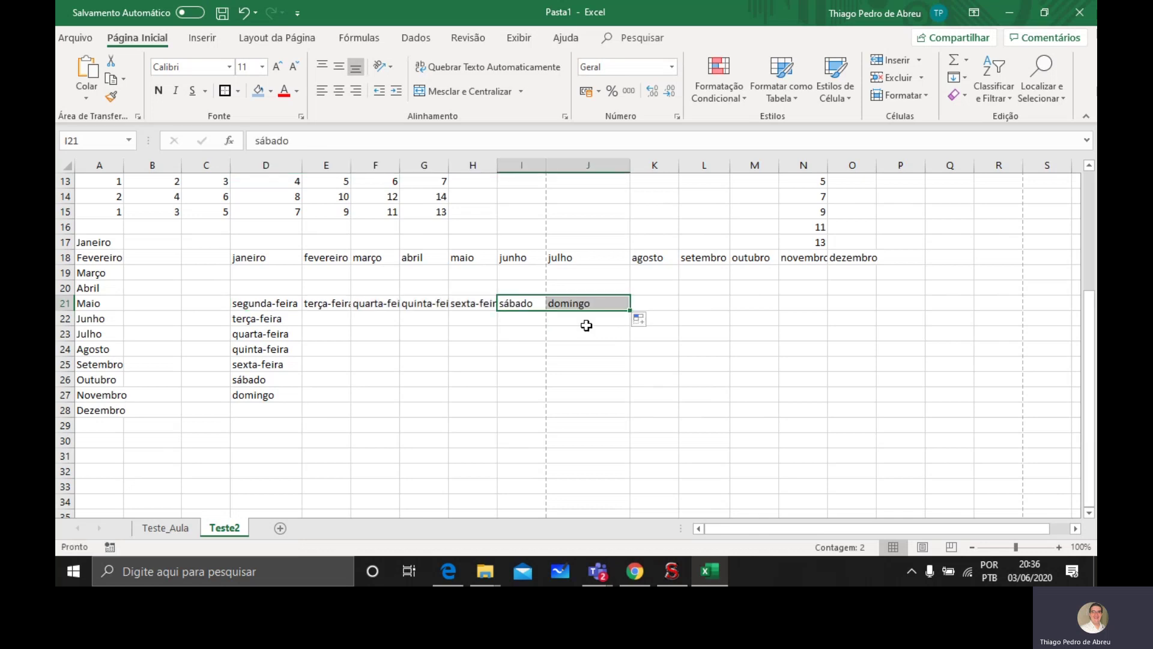
pyautogui.click(390, 359)
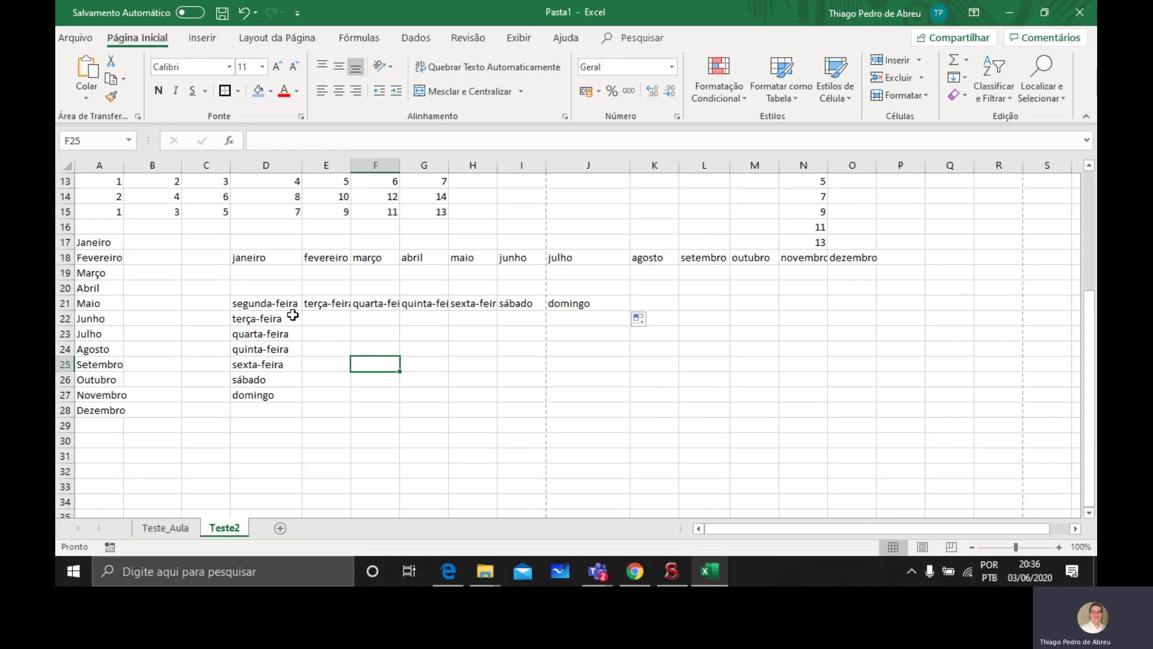
pyautogui.scroll(-1, 413, 445)
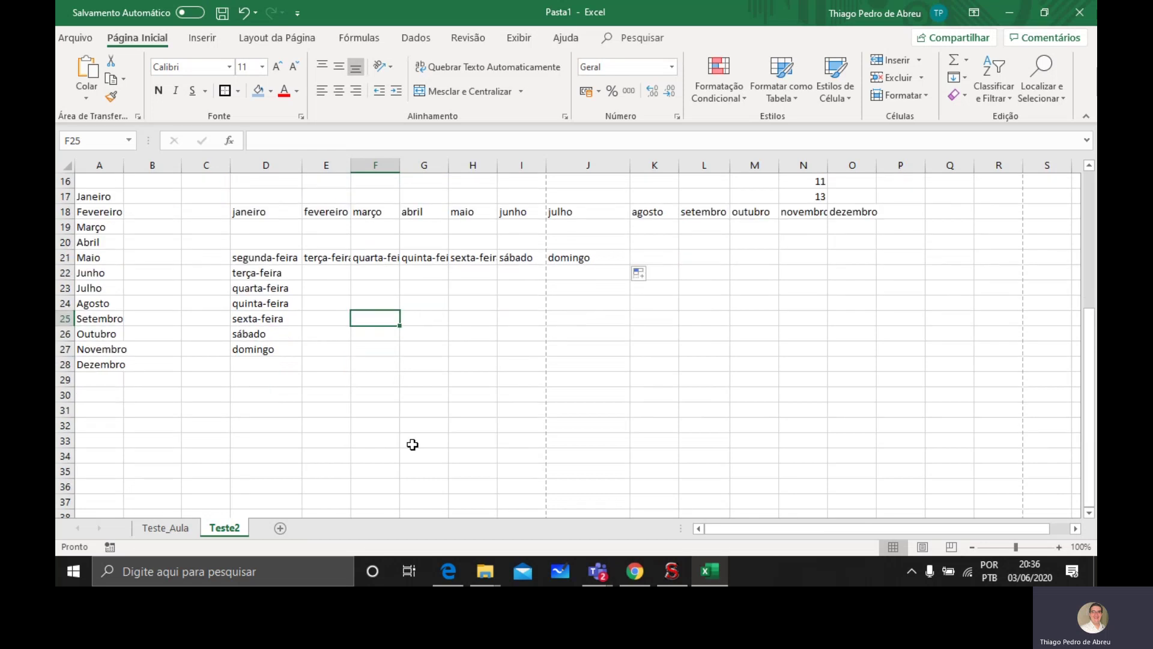
pyautogui.scroll(4, 299, 496)
pyautogui.scroll(2, 299, 496)
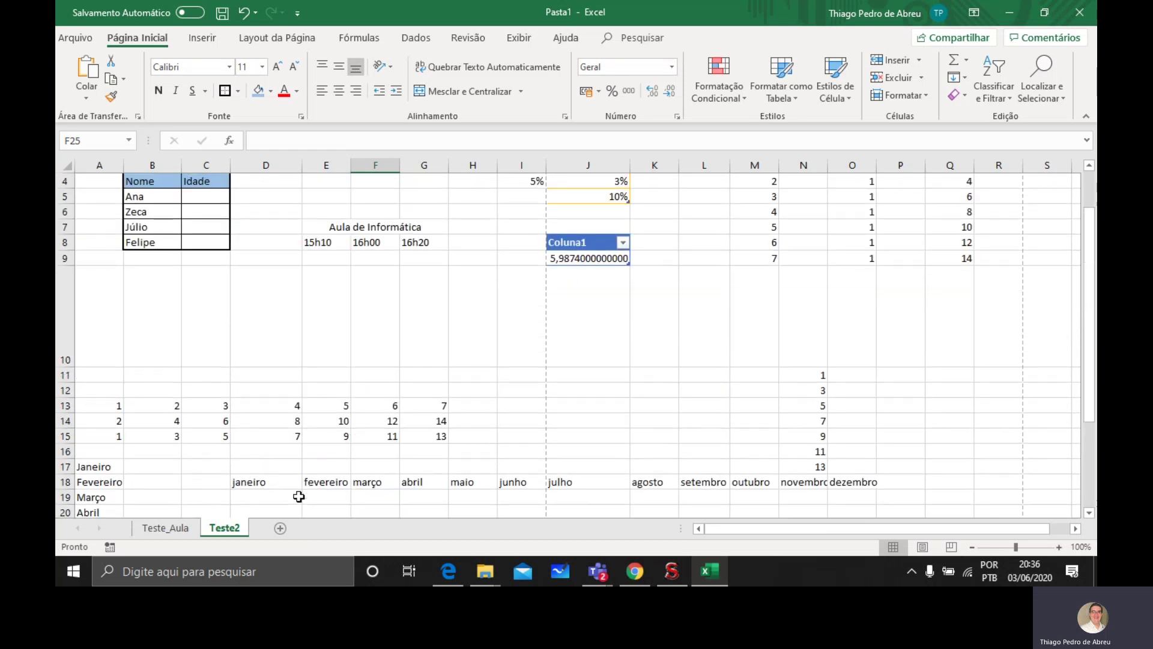
pyautogui.scroll(1, 300, 496)
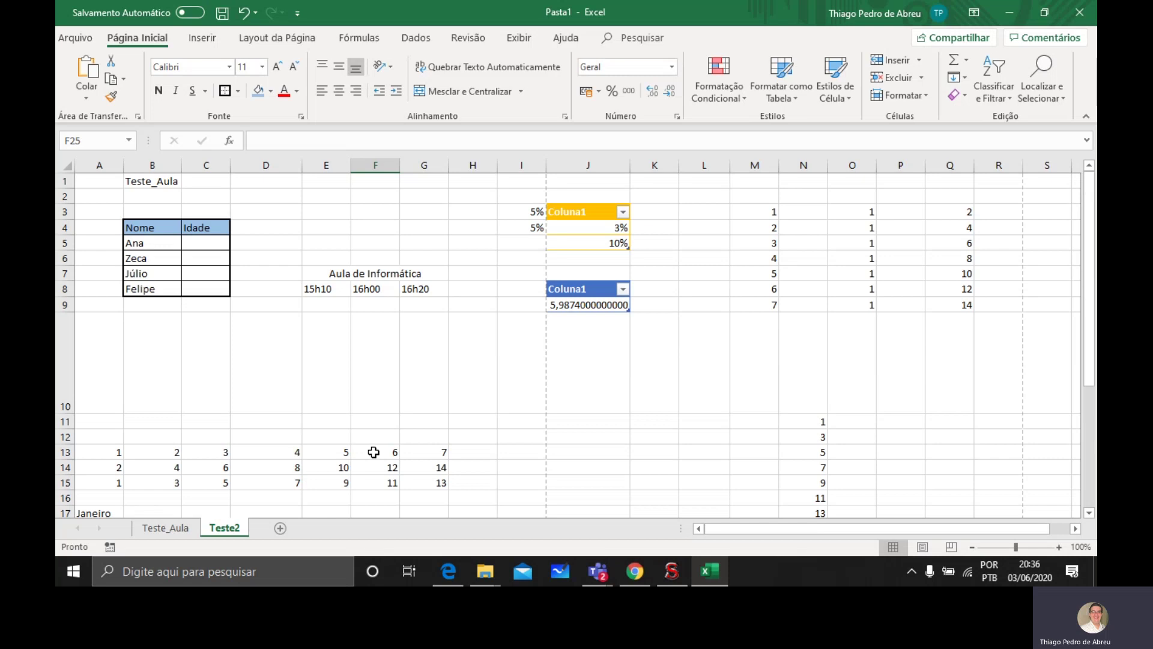
# Switch to Microsoft Teams and bring up the mini window of the ongoing call.
pyautogui.click(599, 572)
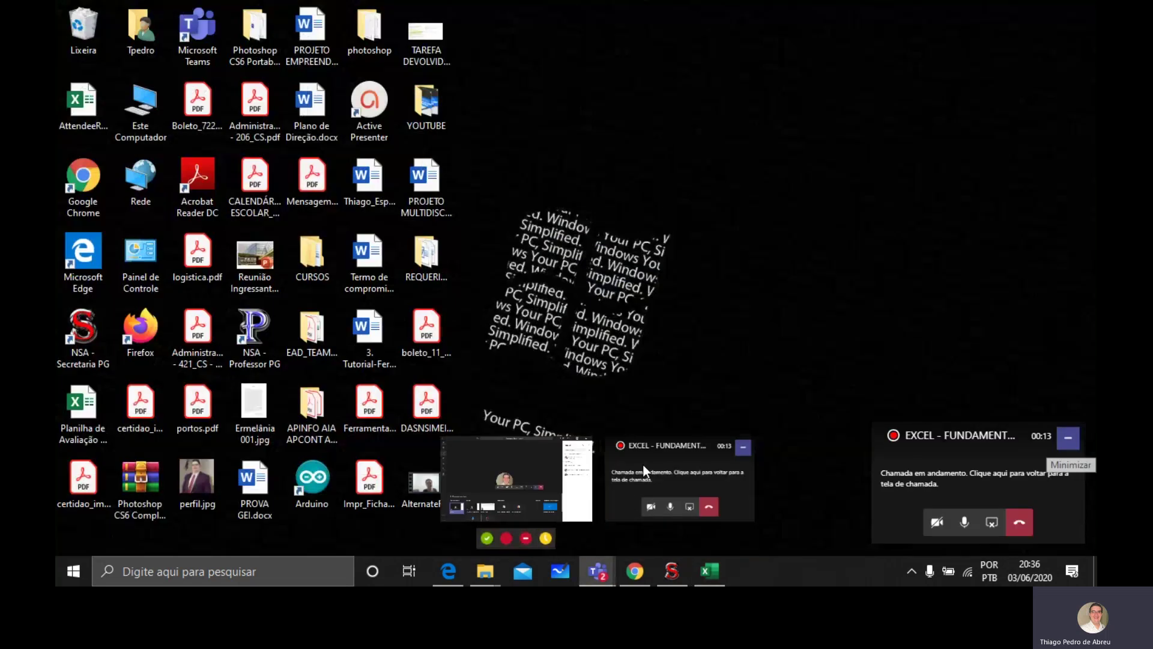
pyautogui.click(642, 464)
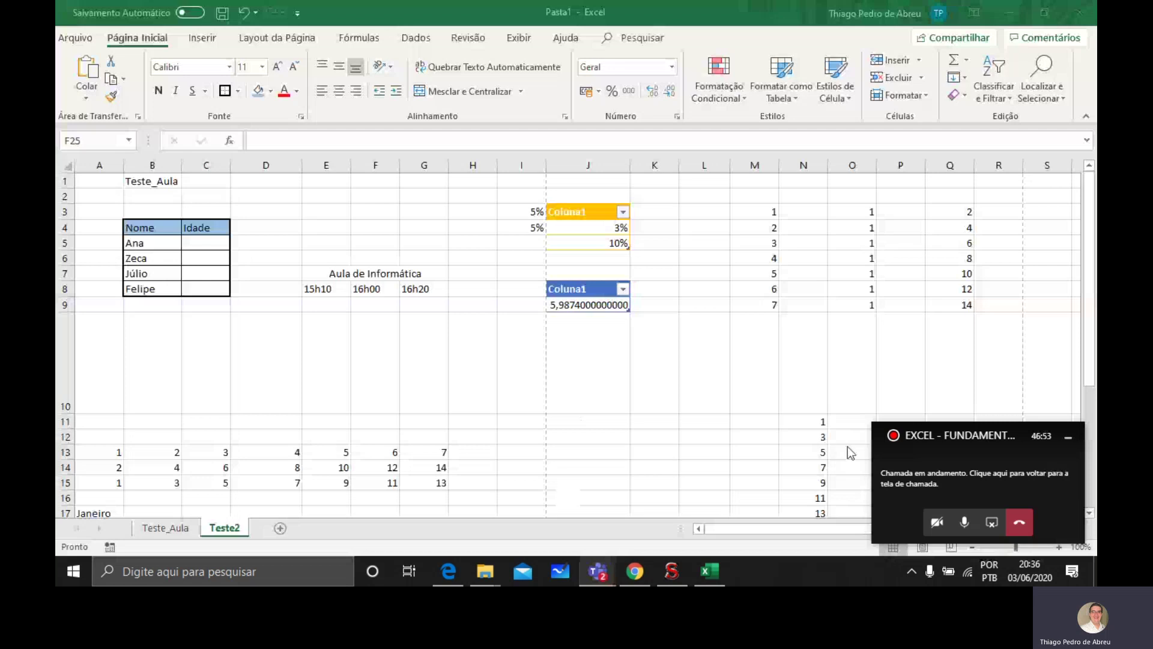